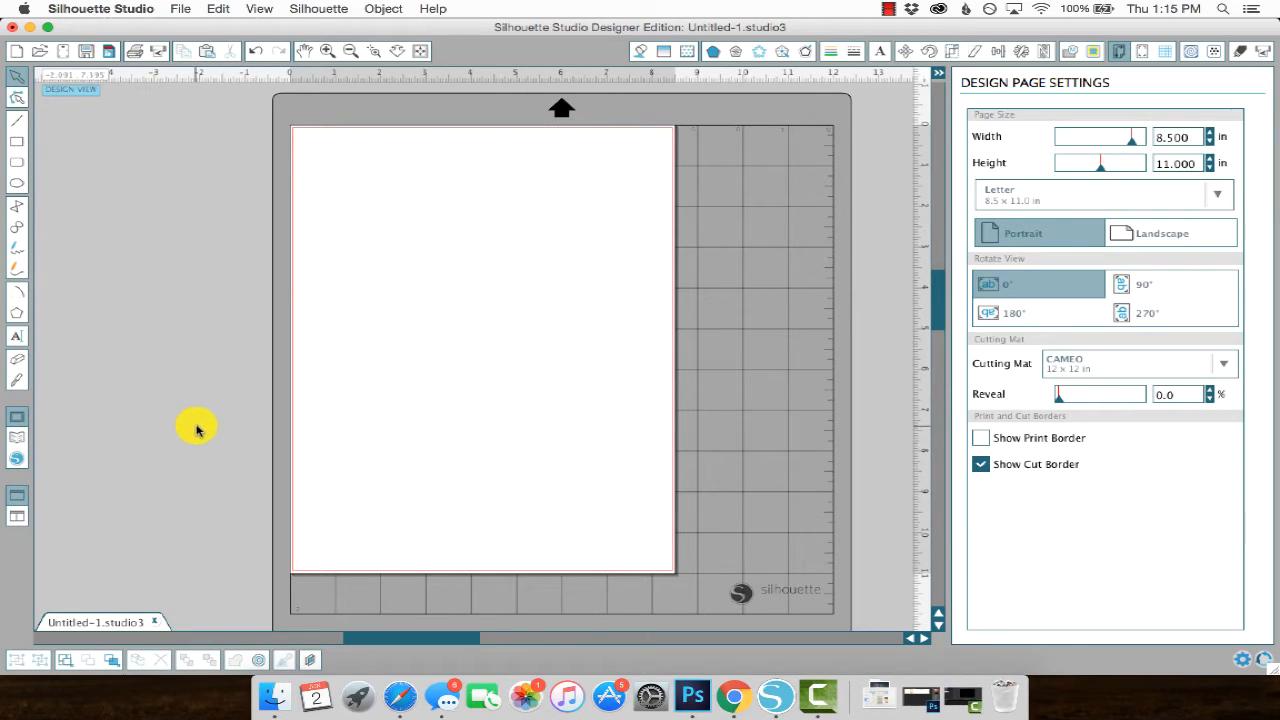
Open the design store, go to its artist listing and open the Simple Stories artist page.
left_click(17, 463)
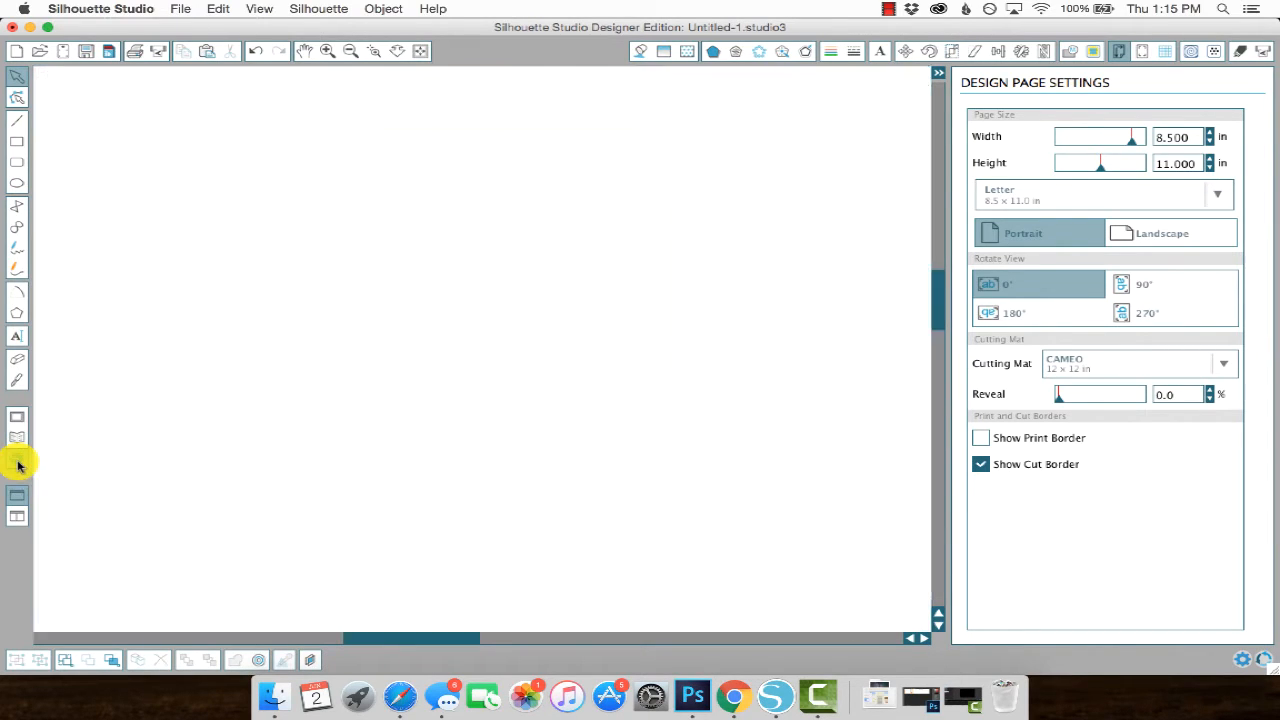
left_click(711, 271)
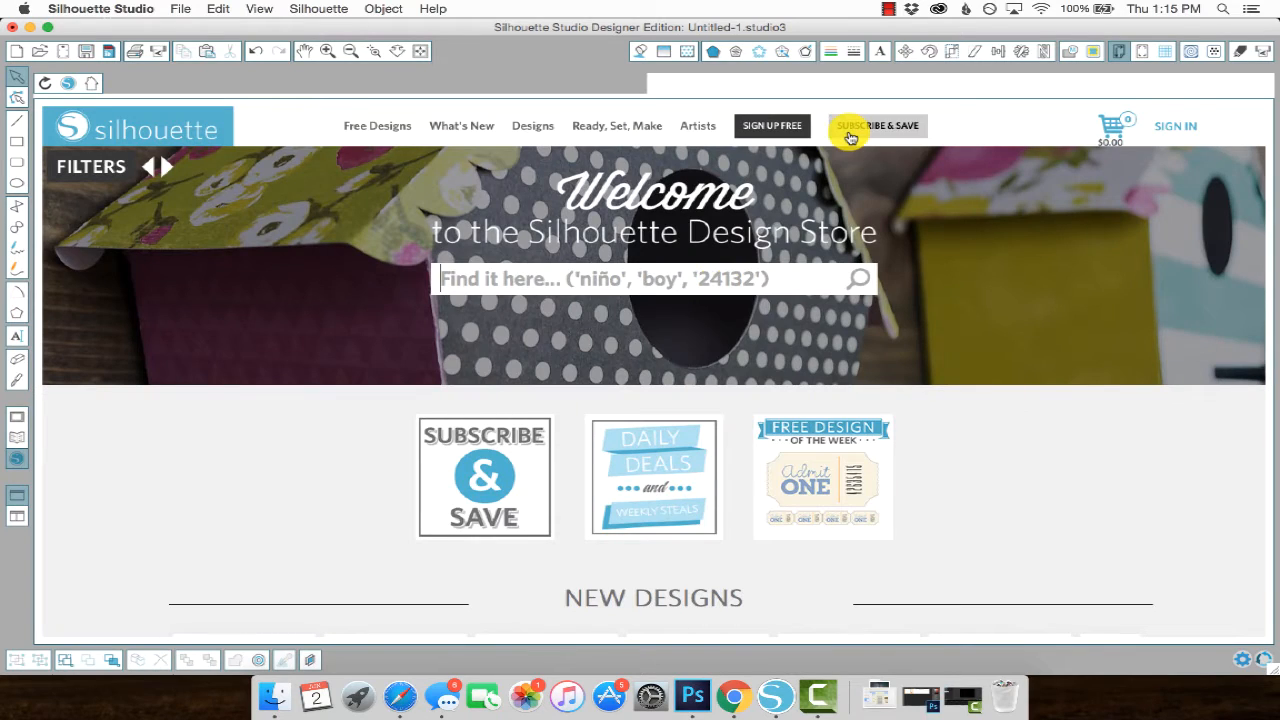
left_click(694, 129)
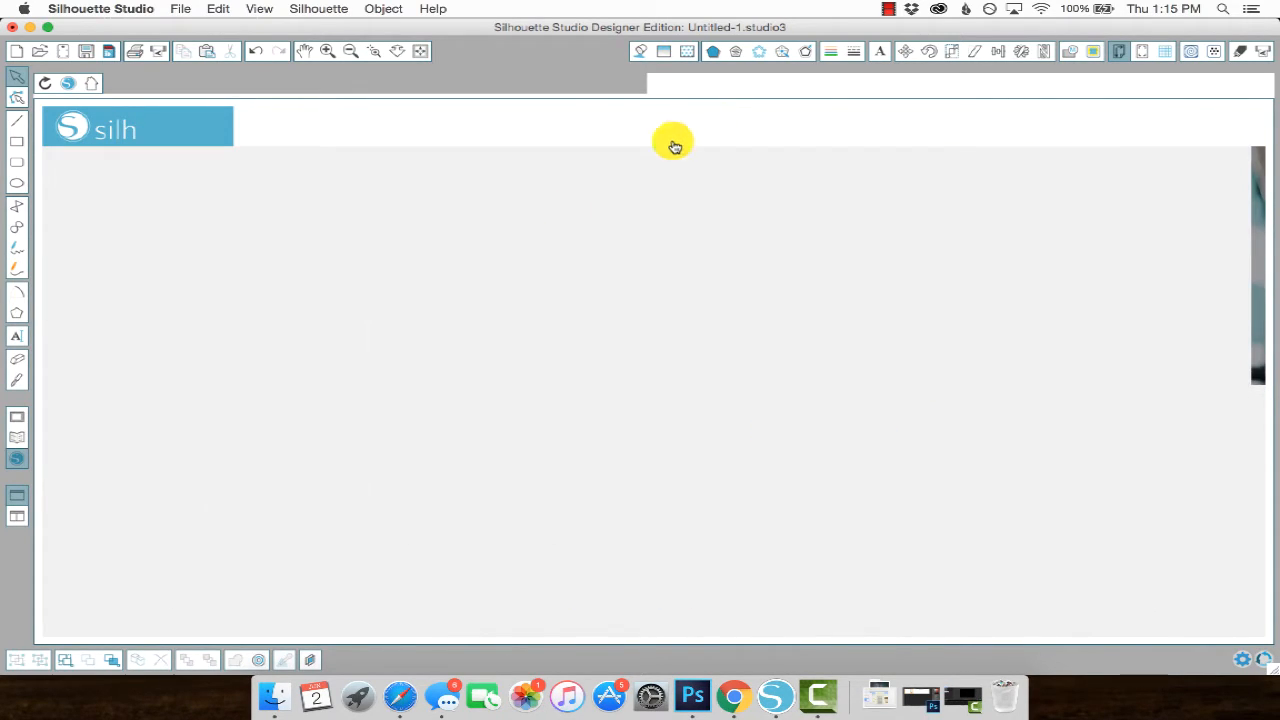
scroll(381, 416, "down", 15)
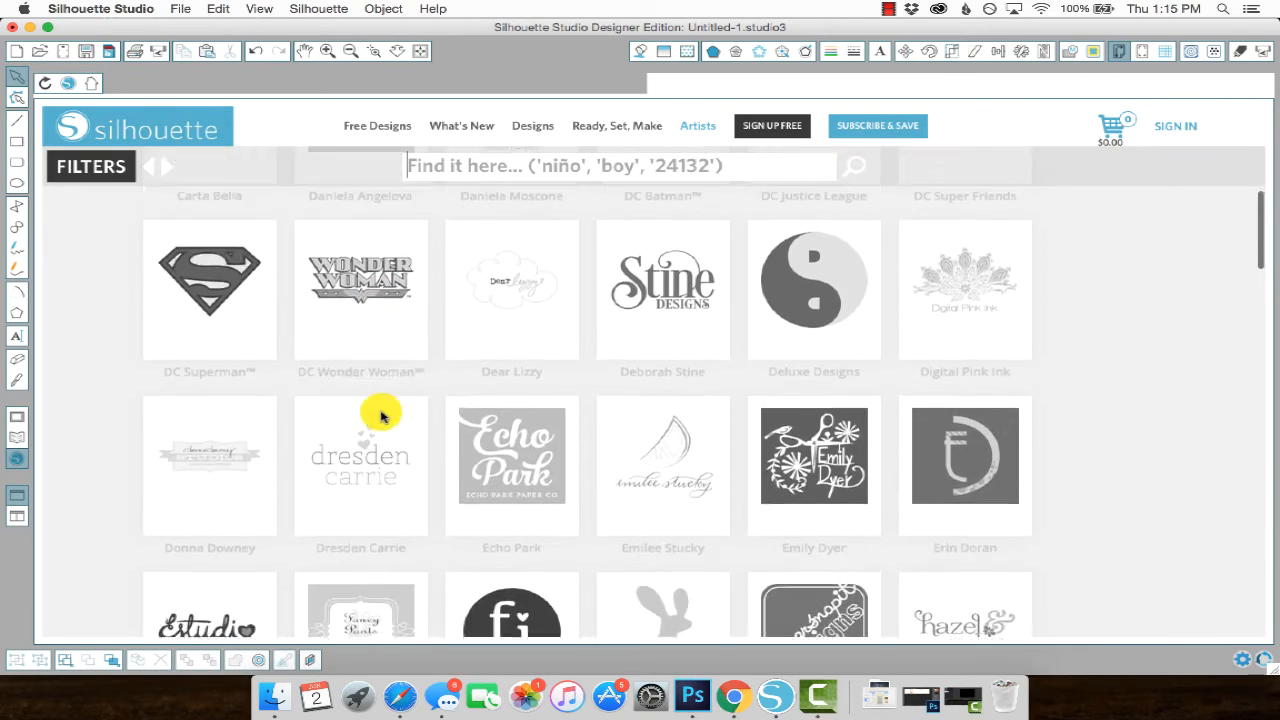
scroll(381, 416, "down", 10)
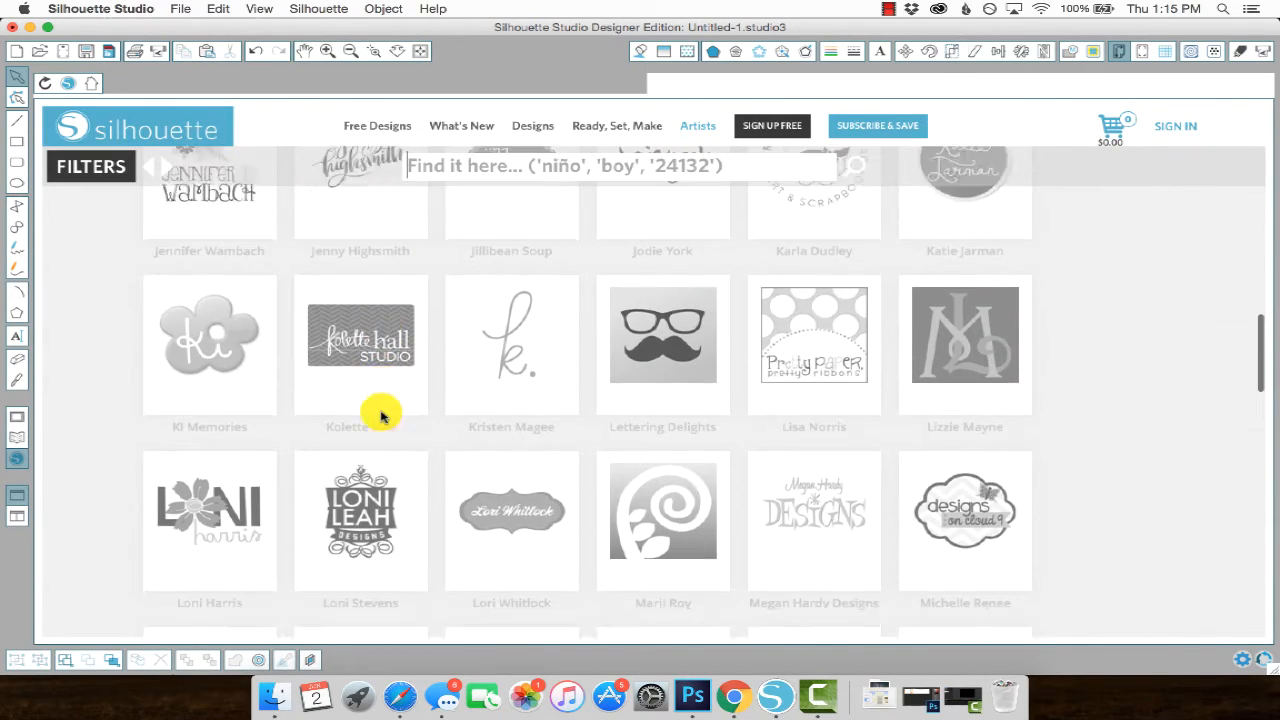
scroll(381, 416, "down", 6)
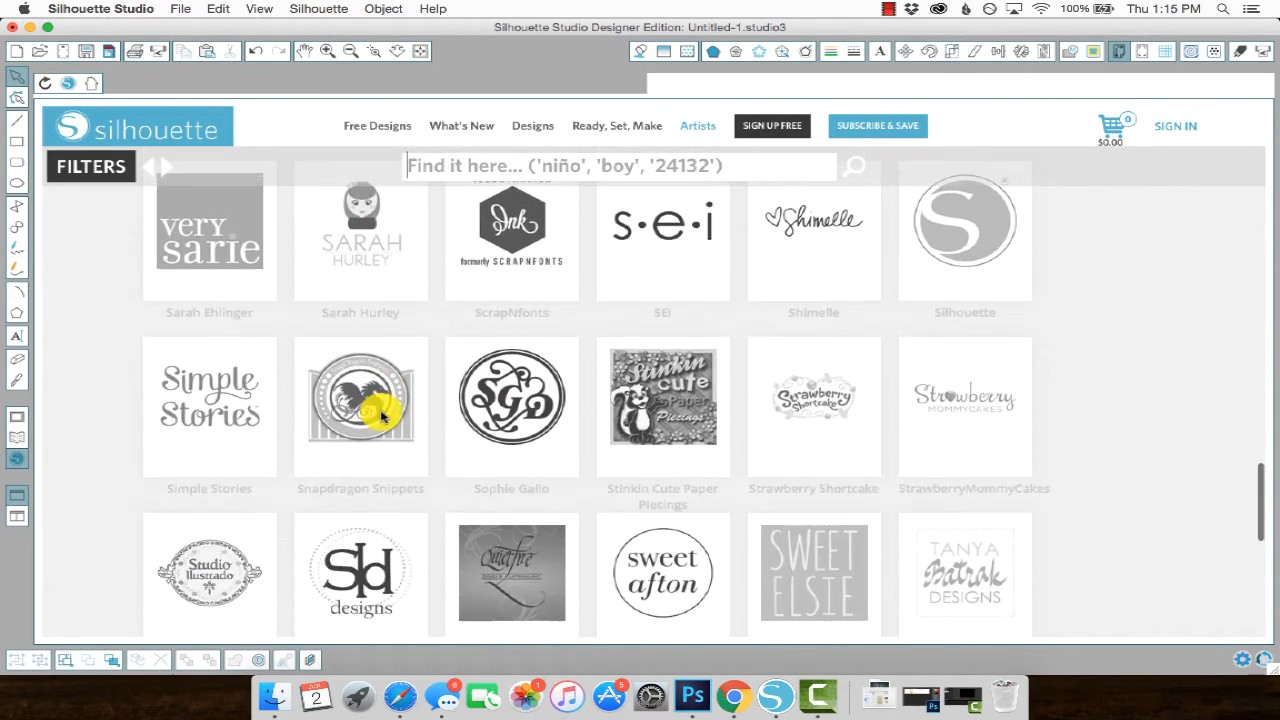
left_click(194, 382)
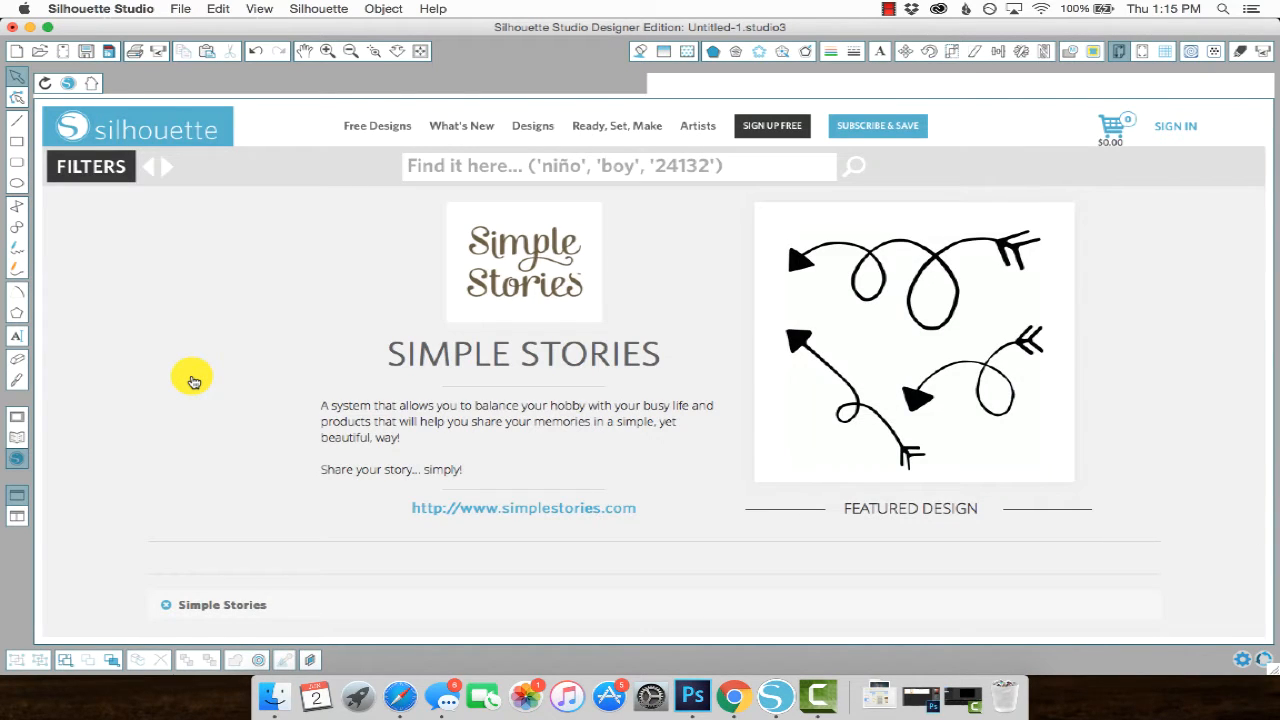
Browse the Simple Stories designs and preview word designs such as Our Story and Lucky.
scroll(194, 382, "down", 5)
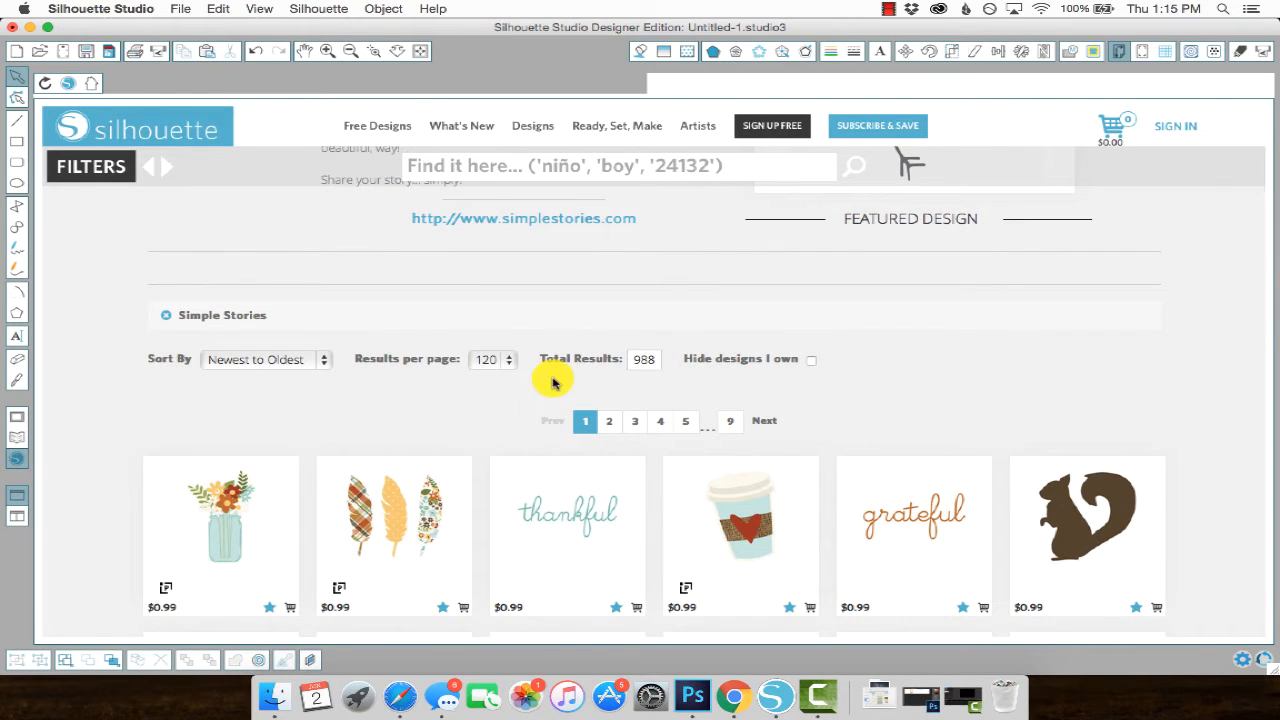
scroll(457, 410, "down", 6)
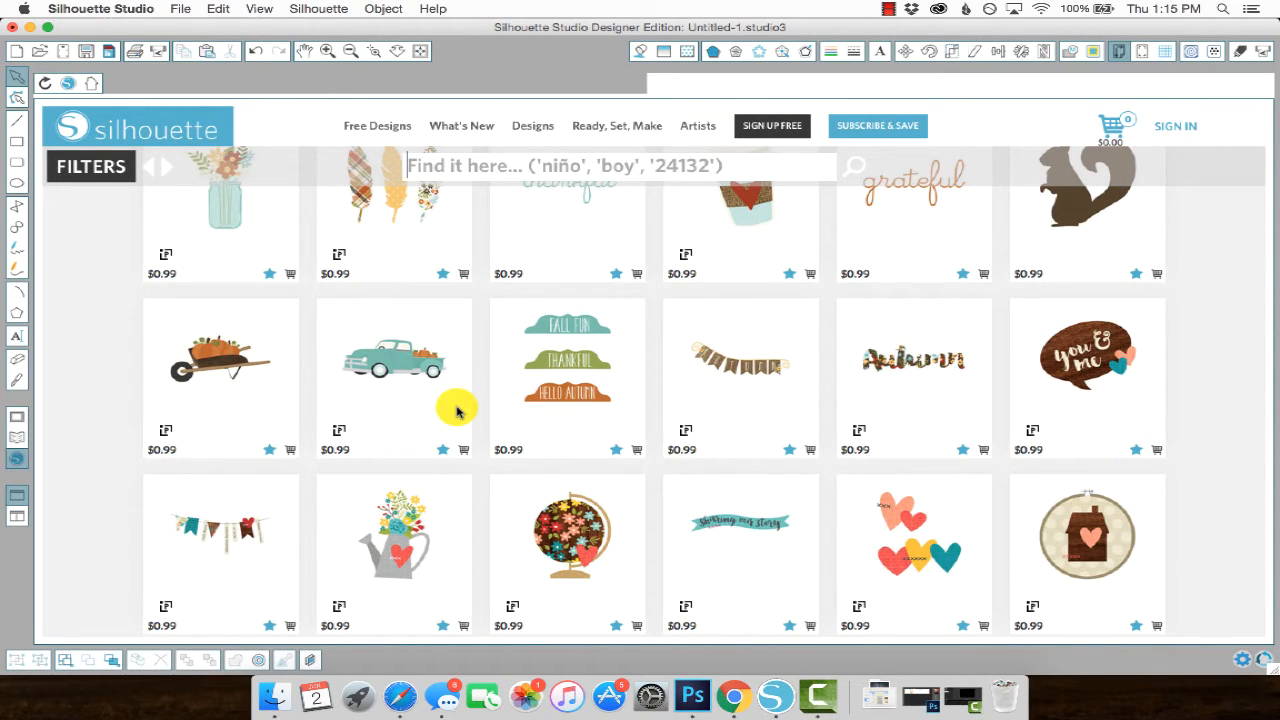
scroll(457, 410, "down", 4)
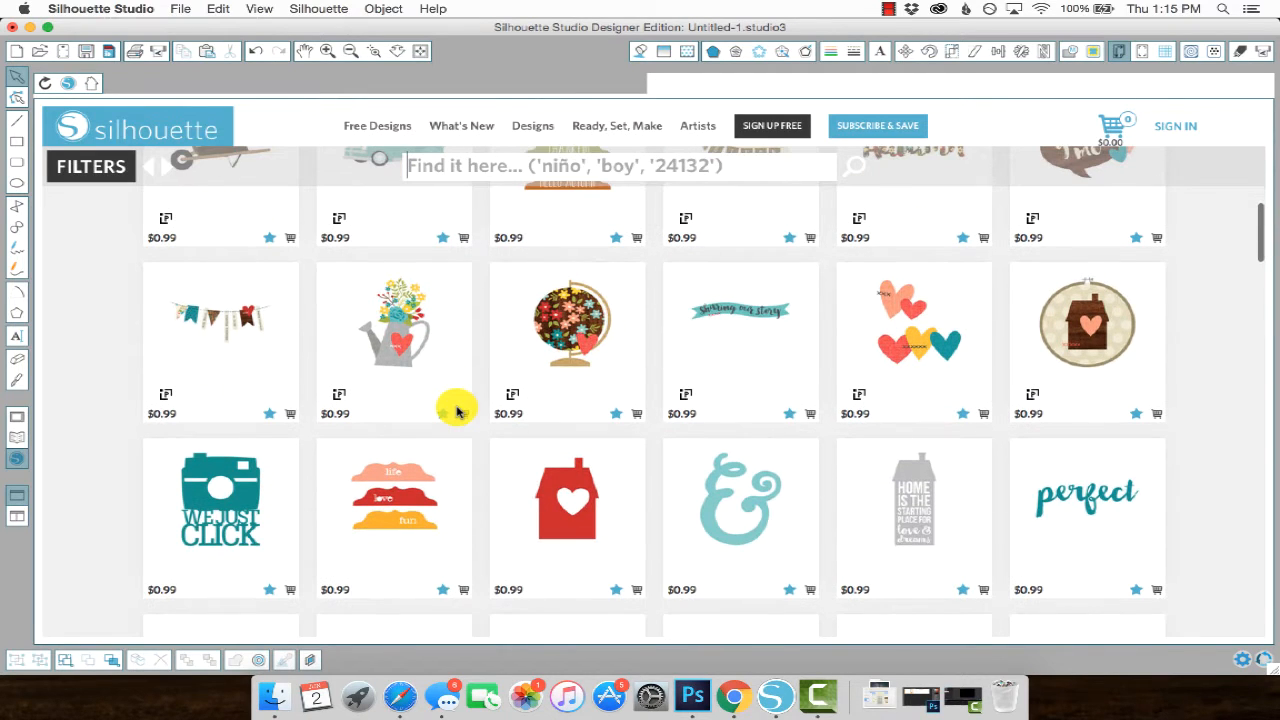
scroll(543, 375, "down", 1)
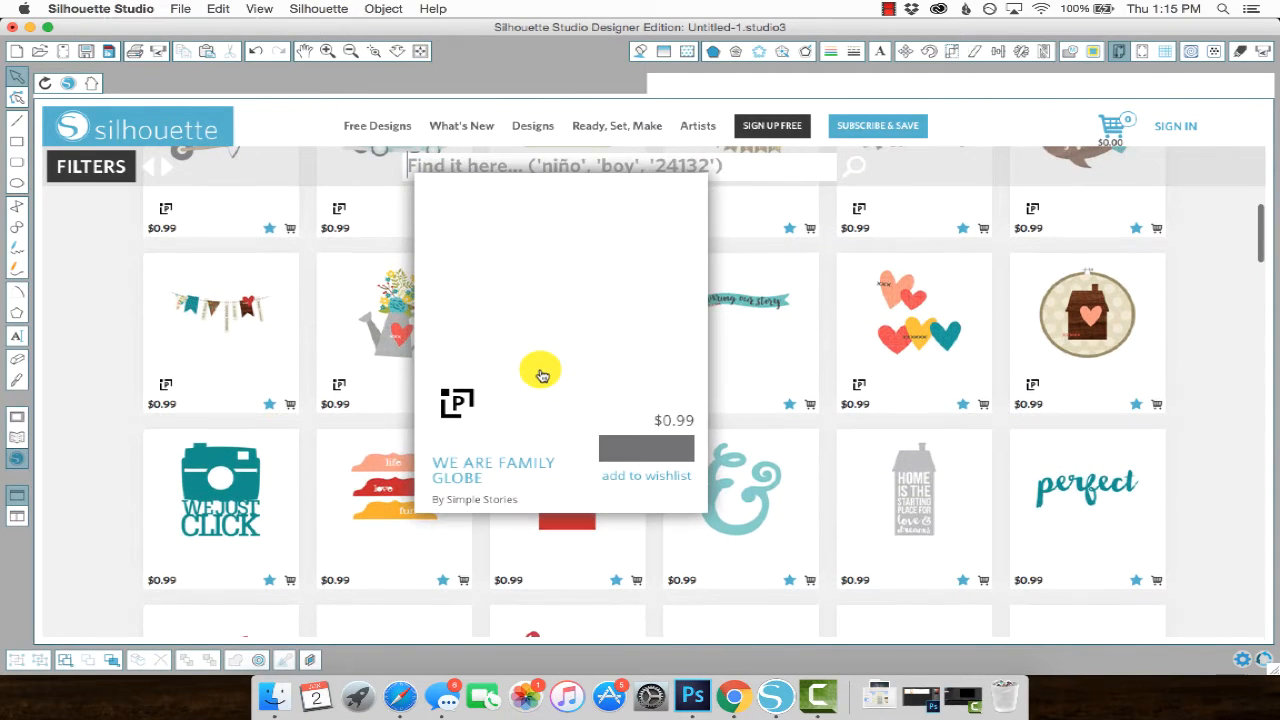
scroll(112, 406, "down", 4)
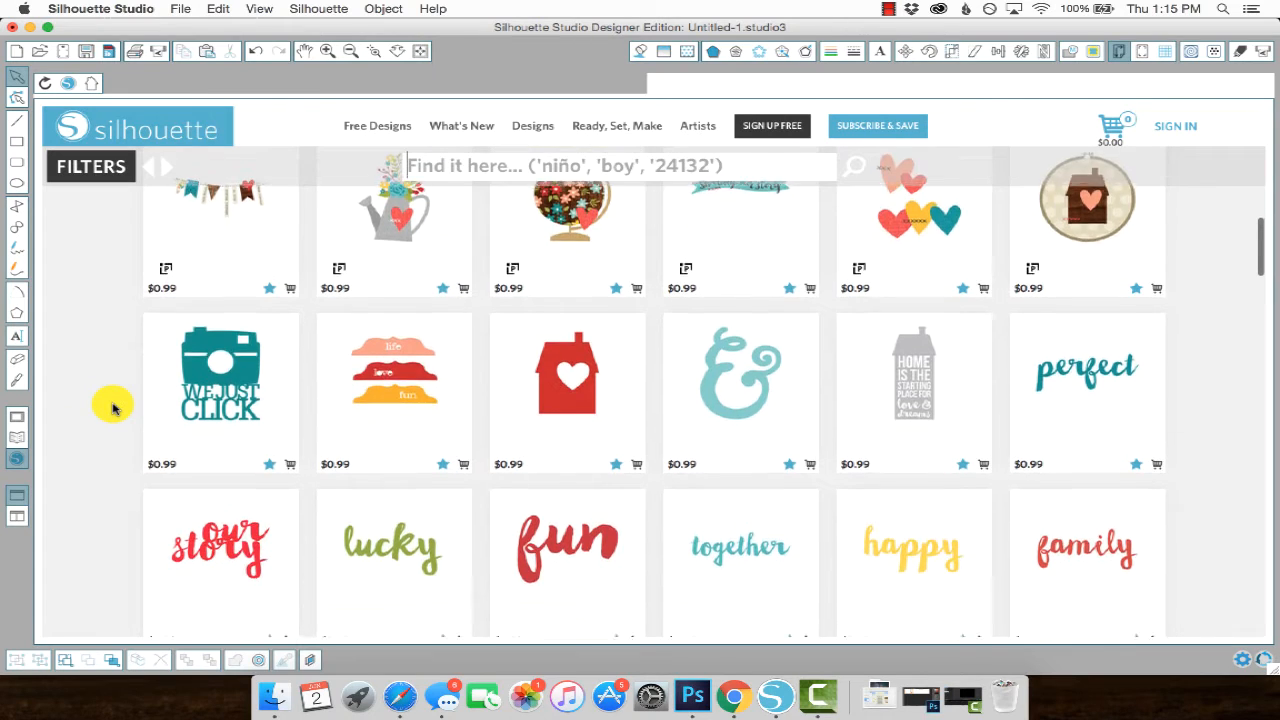
scroll(112, 406, "down", 2)
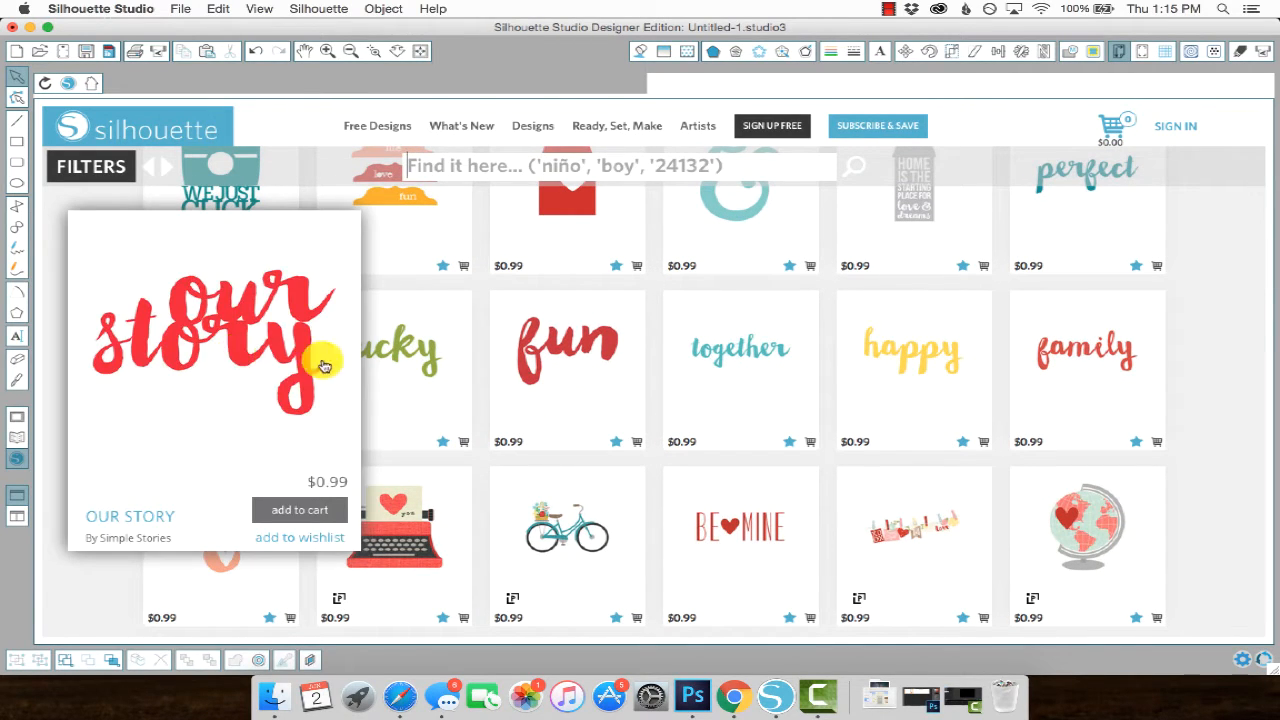
mouse_move(431, 362)
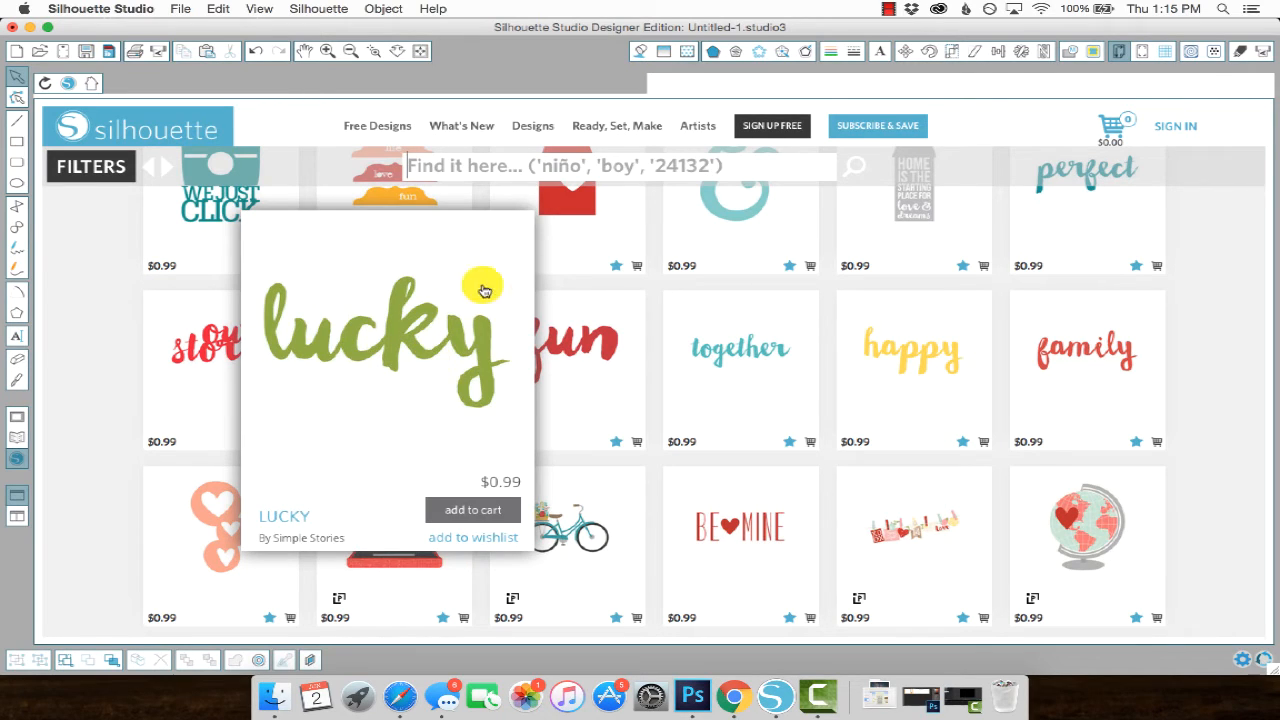
mouse_move(563, 351)
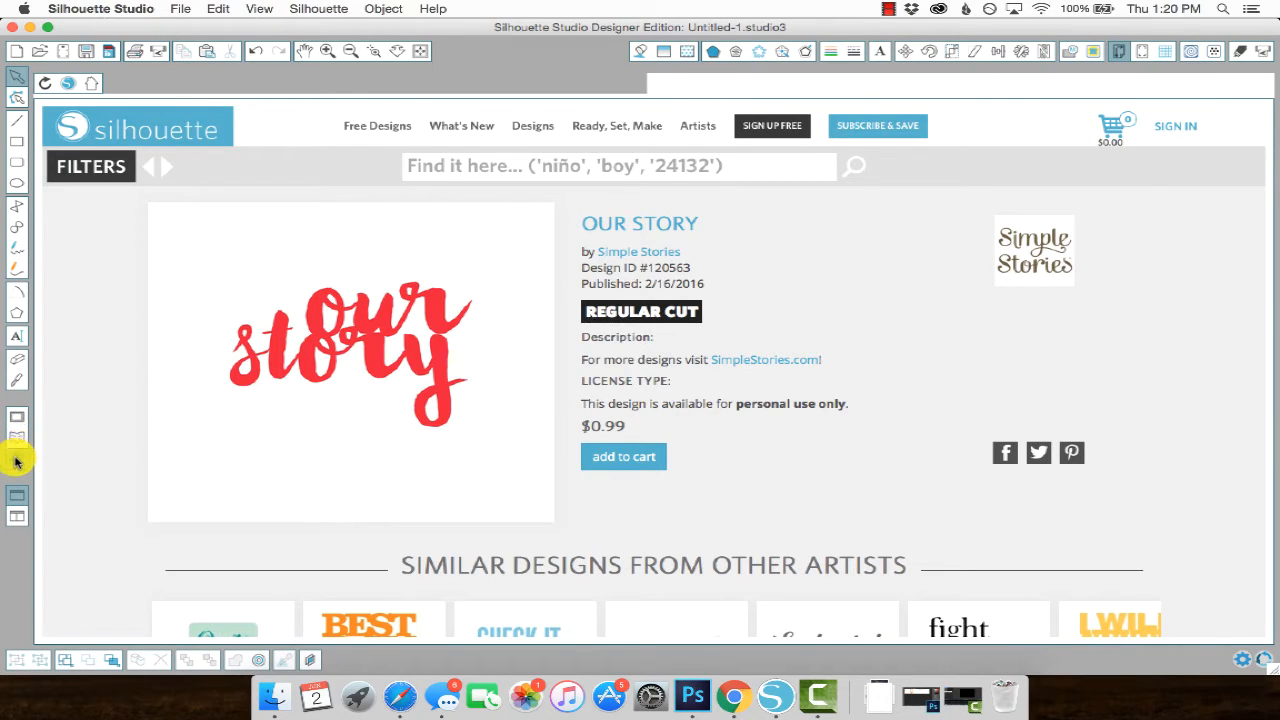
Return from the store to the drawing area and set the design page to portrait orientation.
left_click(16, 459)
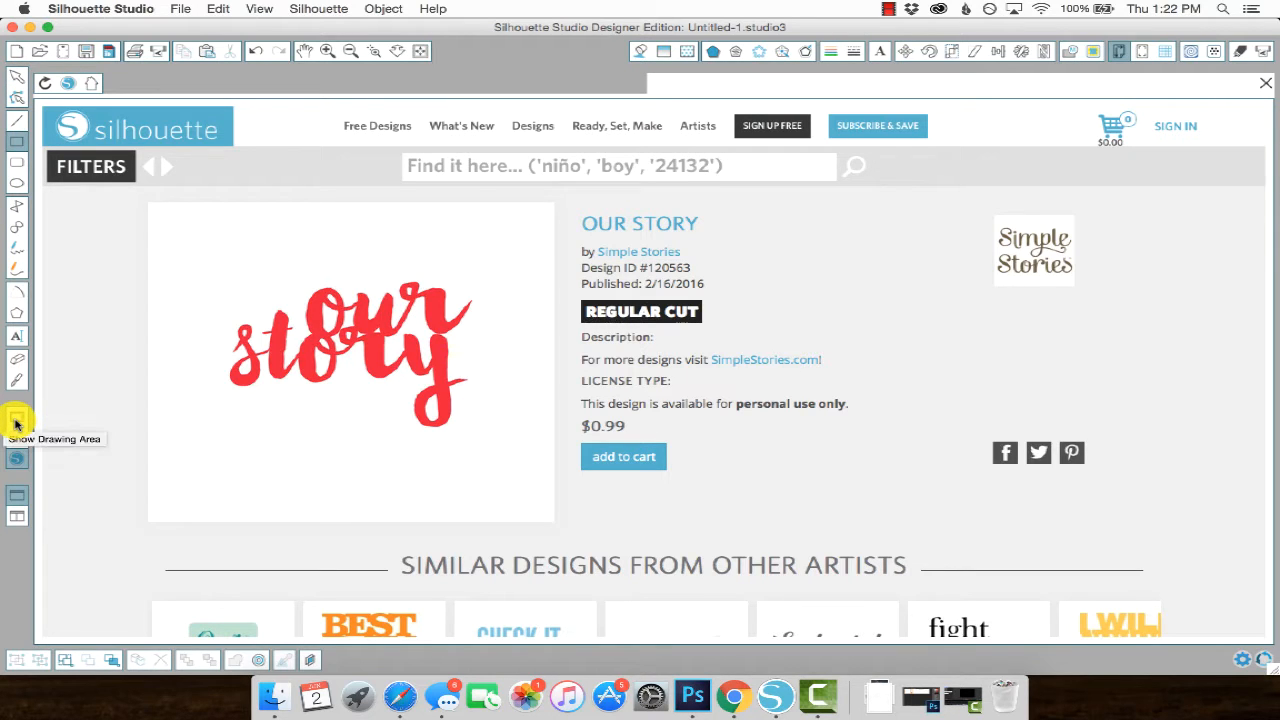
left_click(16, 421)
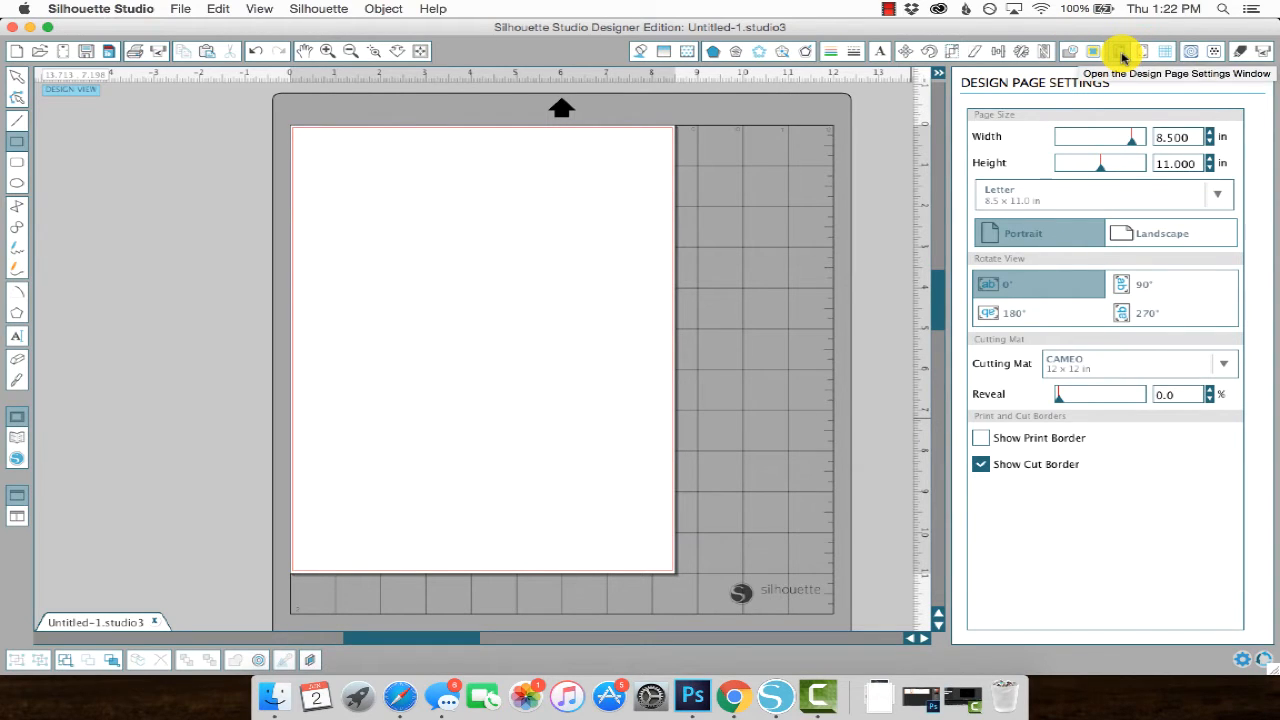
left_click(1121, 54)
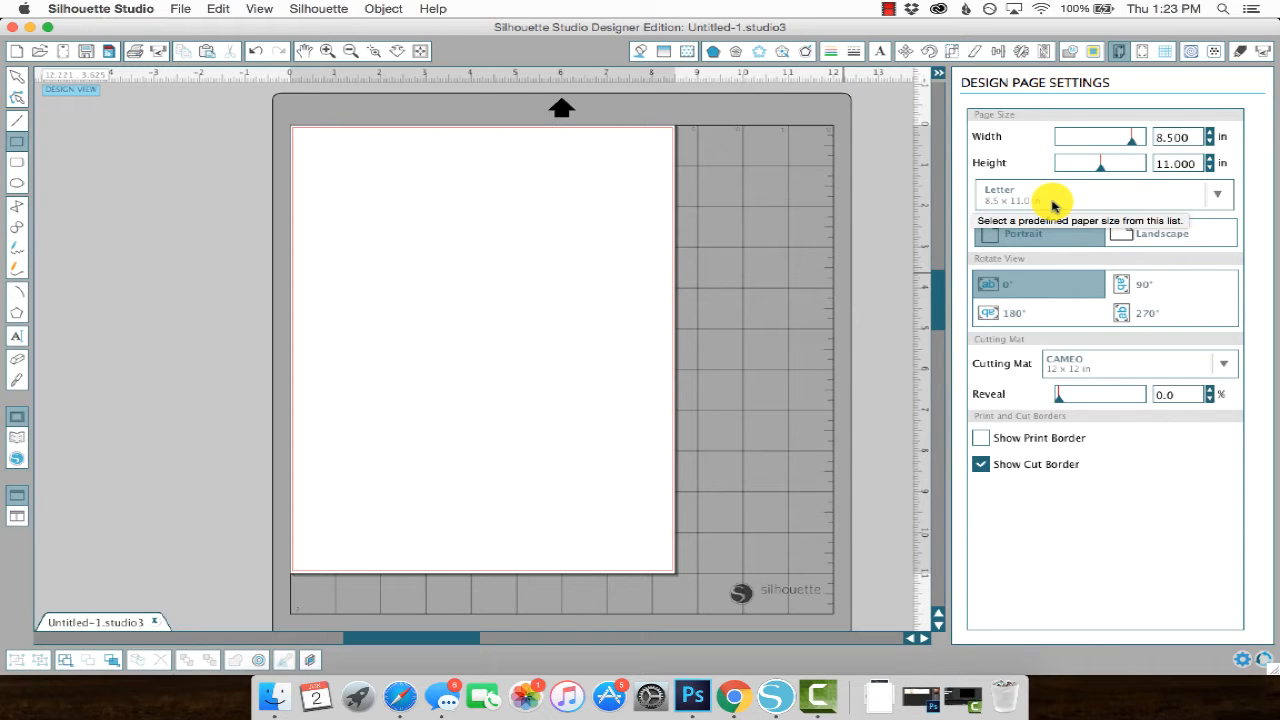
left_click(1125, 236)
left_click(1060, 232)
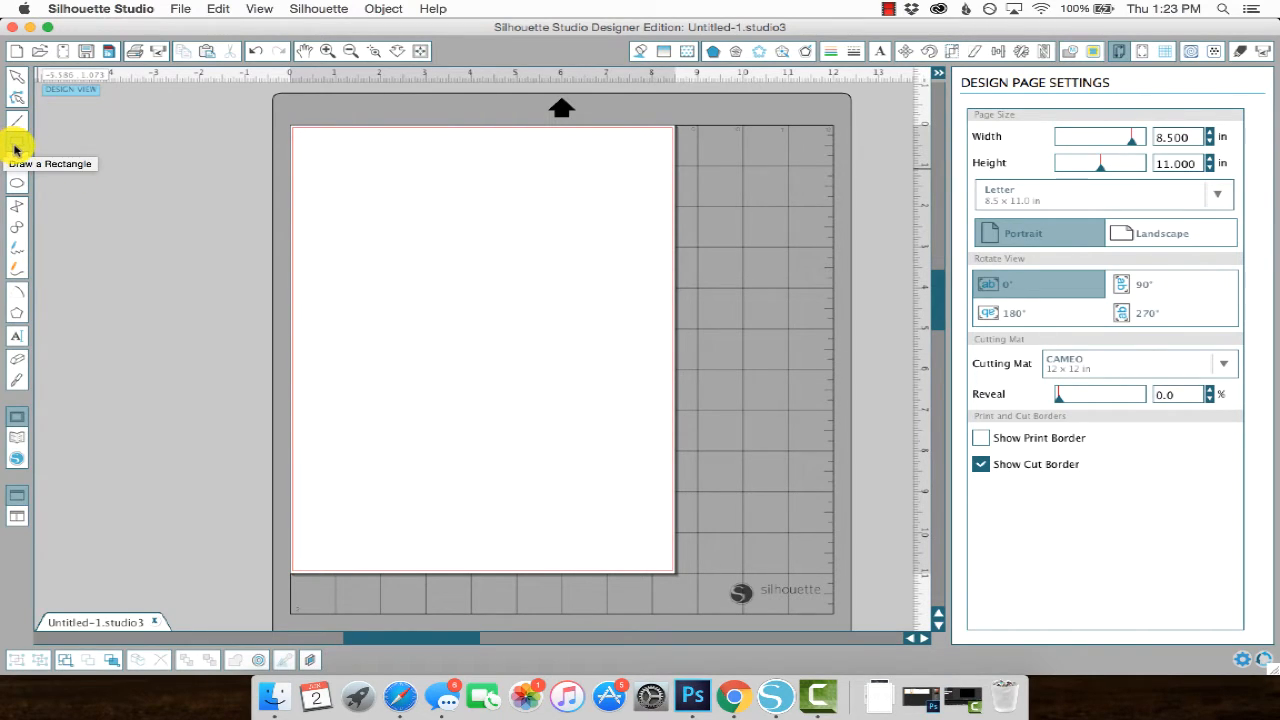
Draw a rectangle about 4.9 in wide and 3.4 in high in the upper part of the page.
left_click(955, 49)
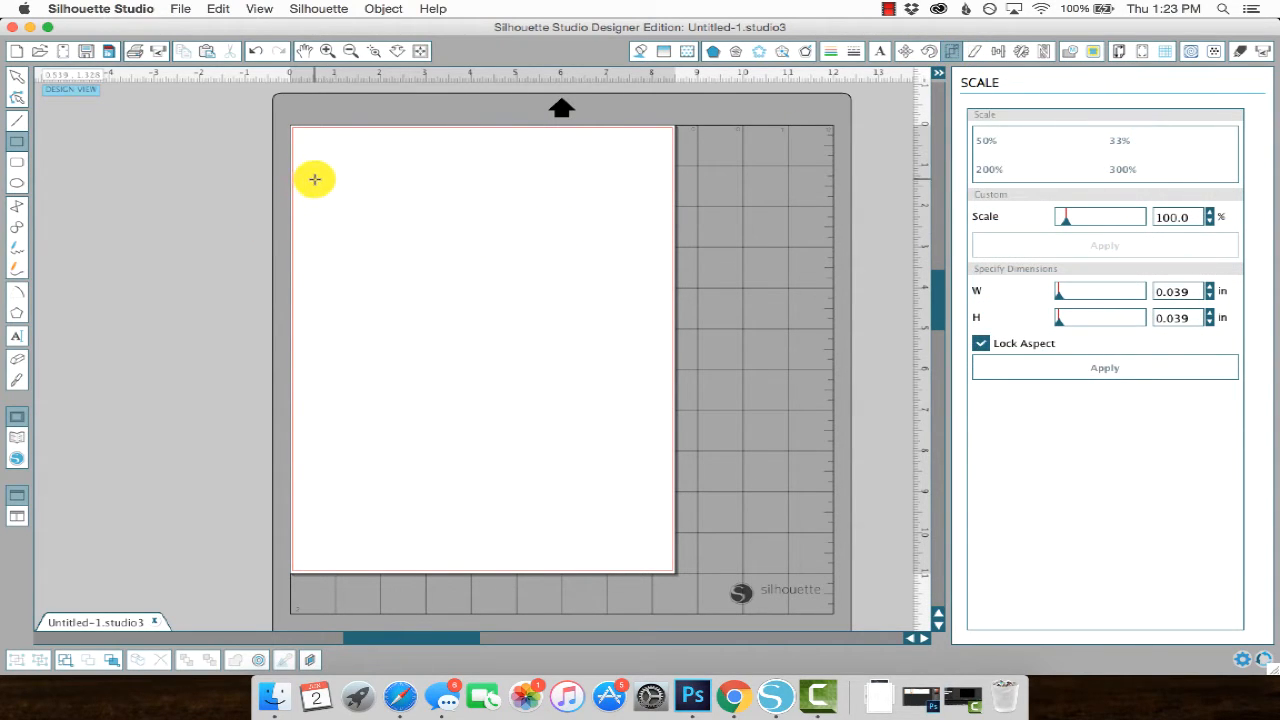
mouse_move(314, 179)
left_mouse_down()
mouse_move(374, 229)
mouse_move(506, 266)
mouse_move(536, 316)
left_mouse_up()
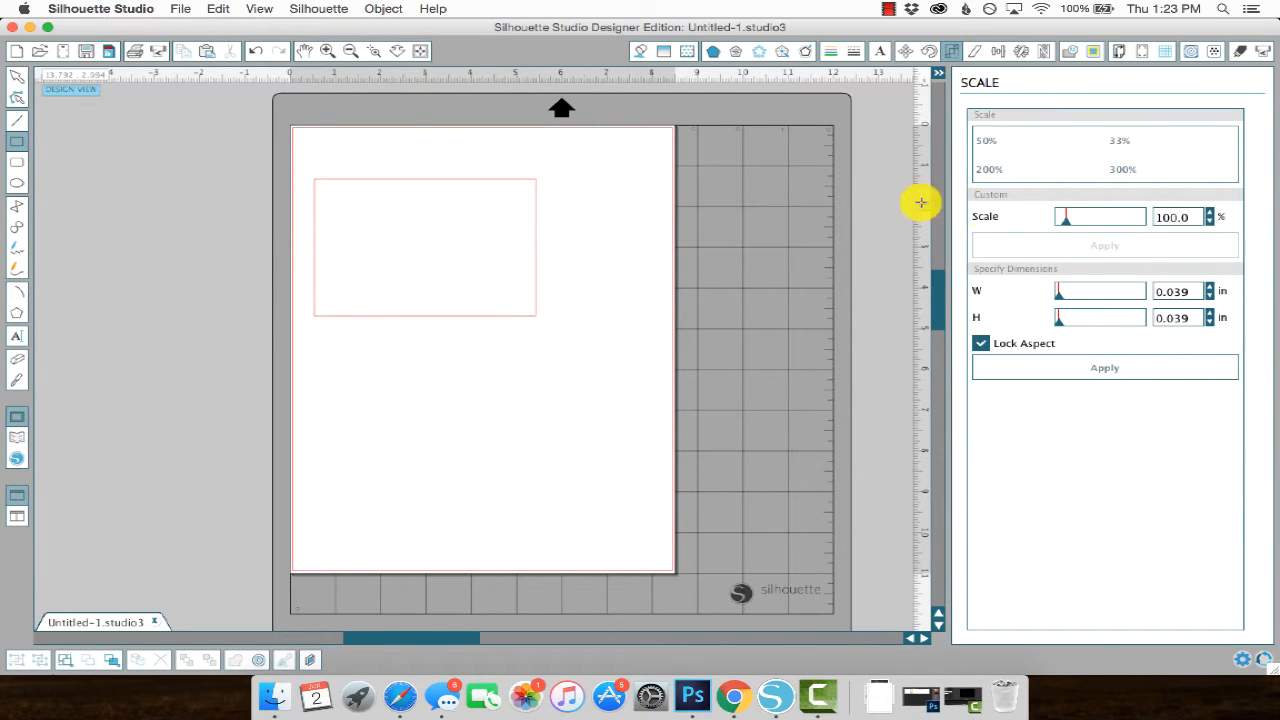
left_click(16, 75)
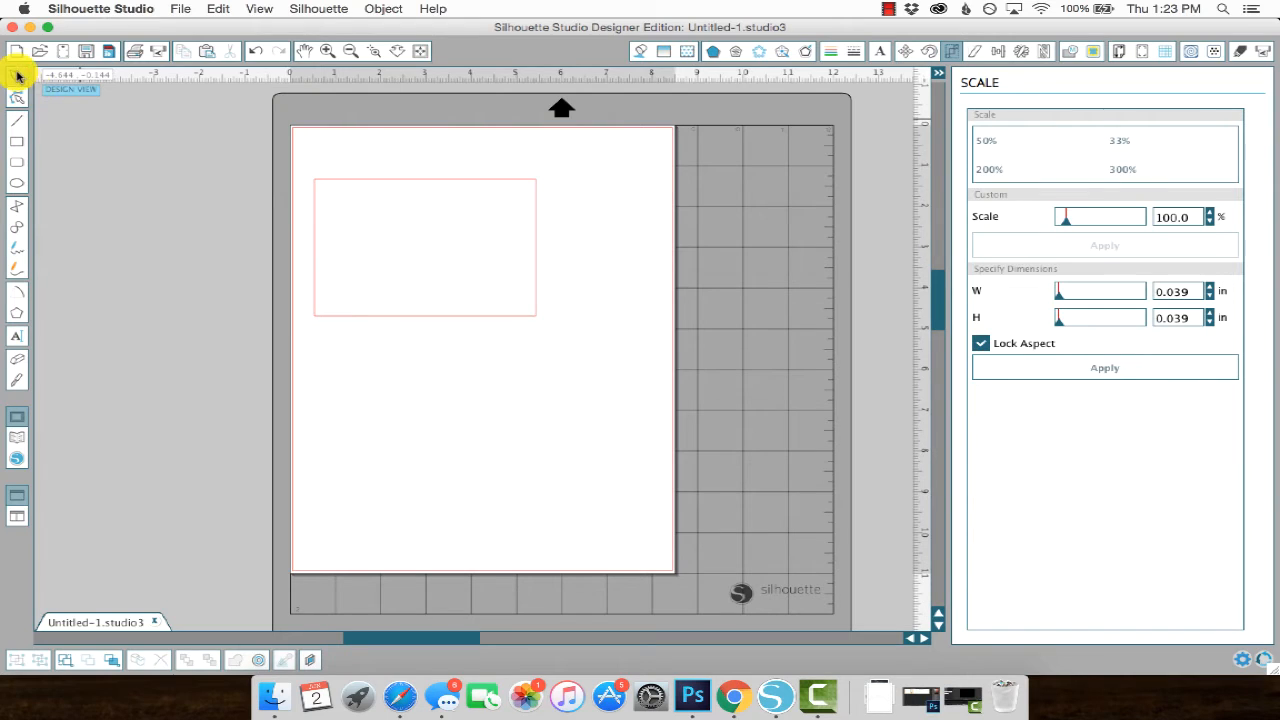
Resize the rectangle to 6 in wide and 4 in high with the aspect ratio unlocked, and move it fully inside the page borders.
left_click(500, 182)
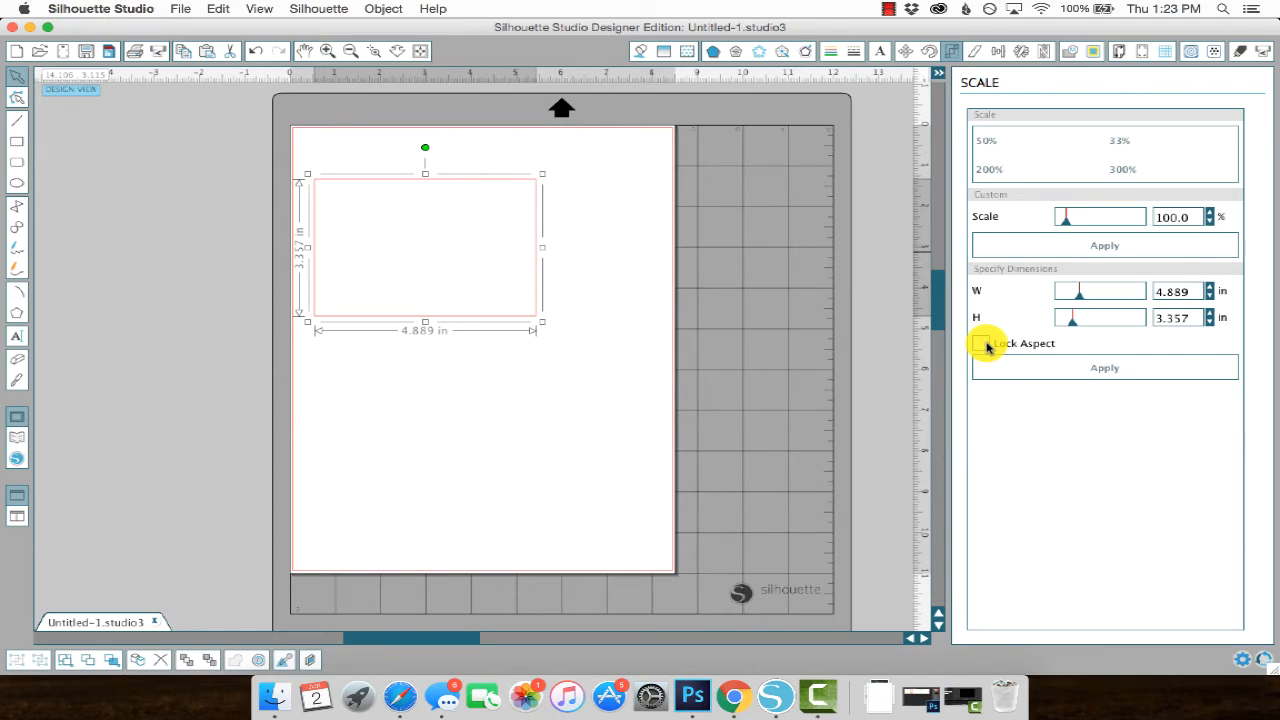
left_click(983, 344)
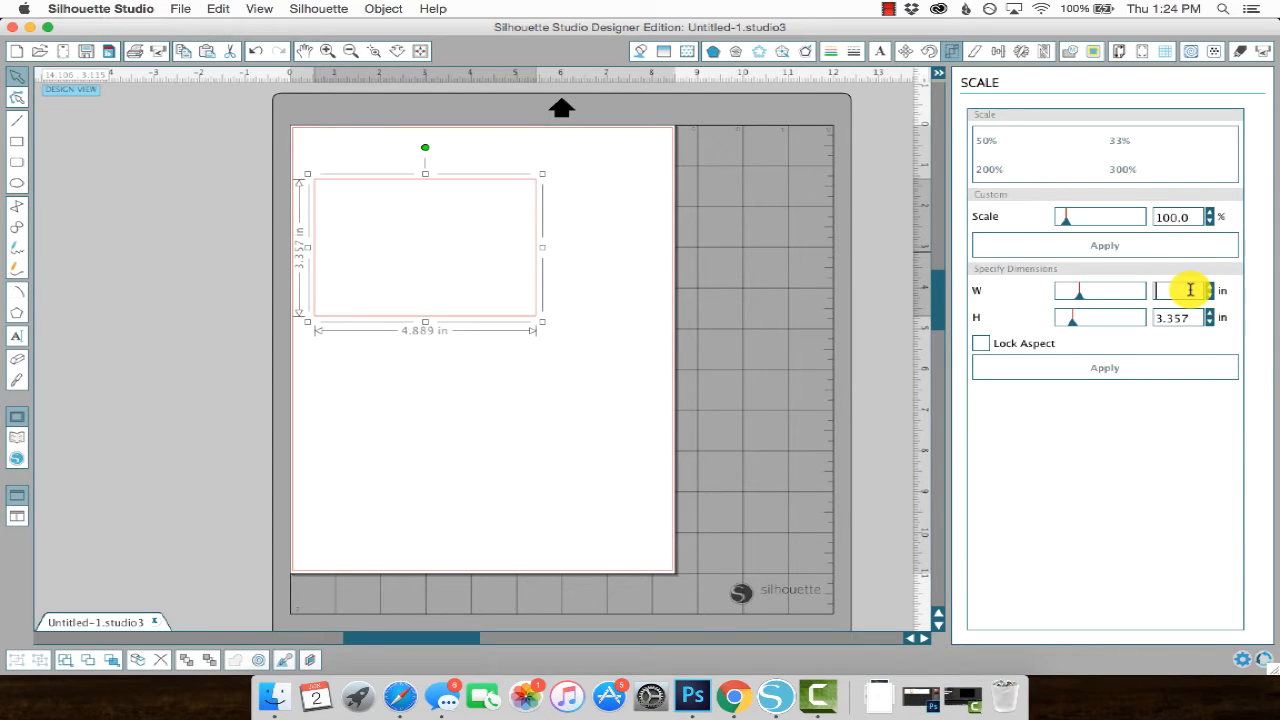
left_click(1184, 320)
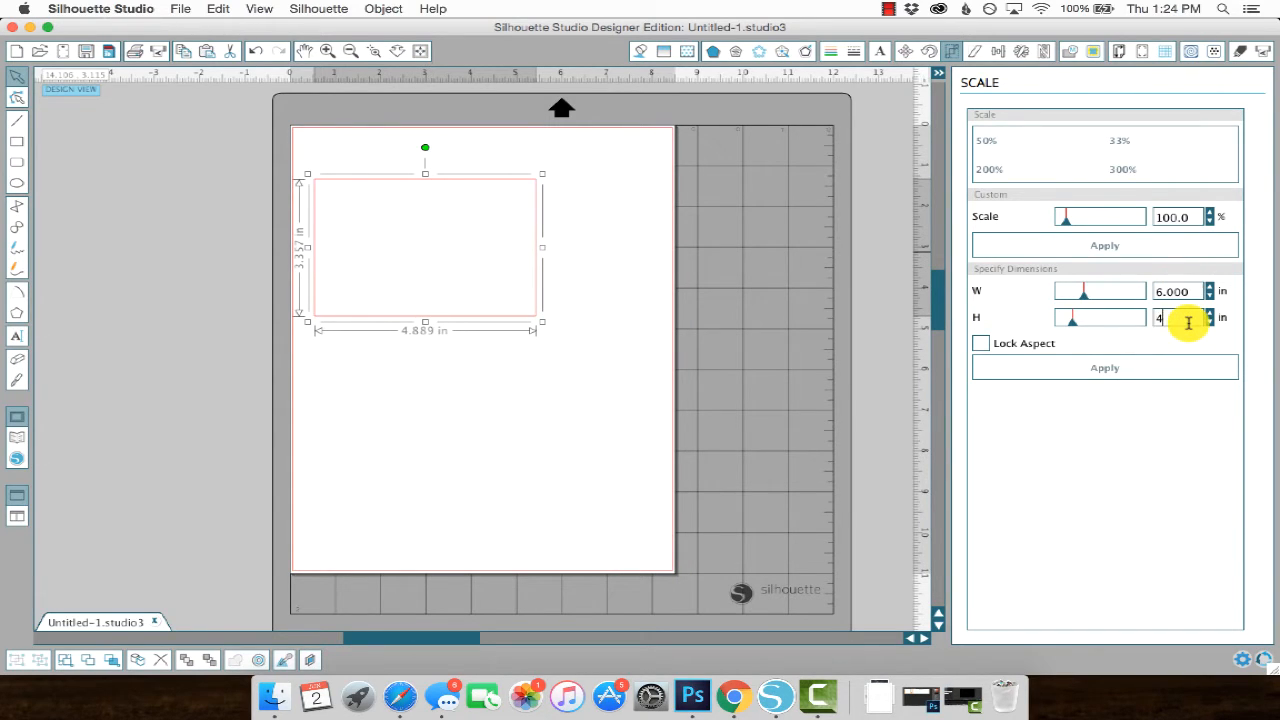
key("Return")
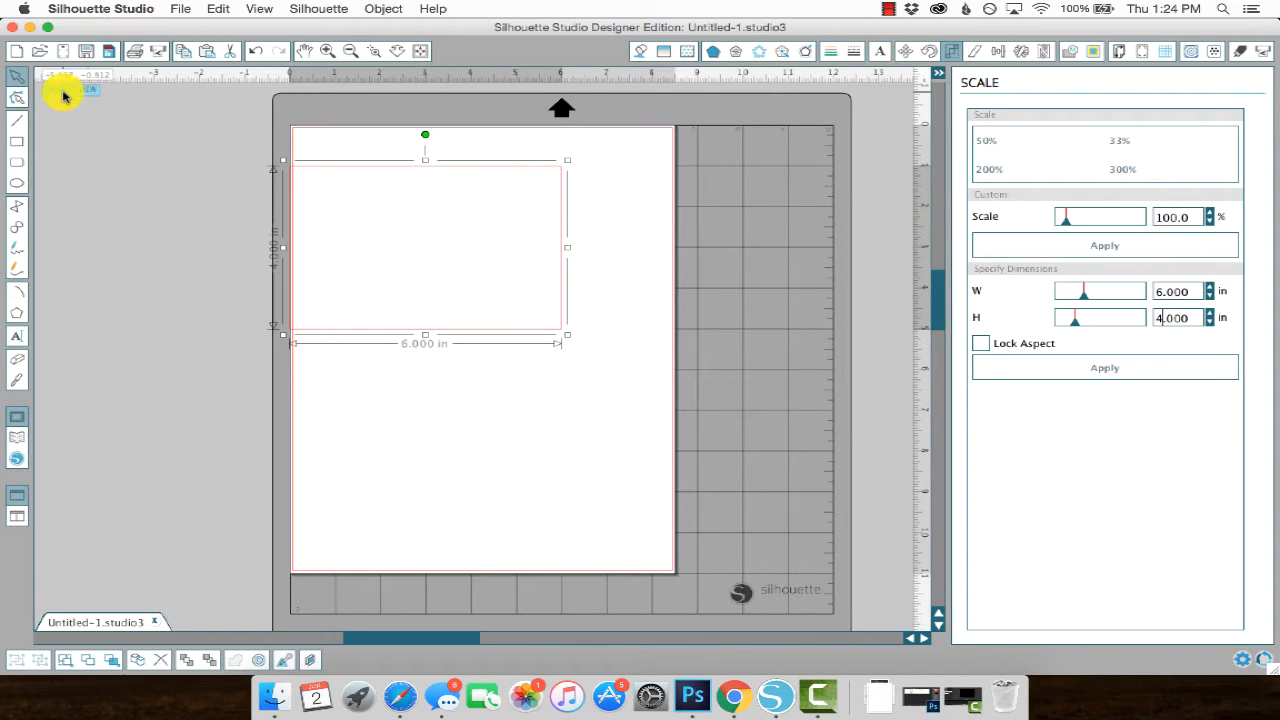
left_click_drag(516, 334, 568, 328)
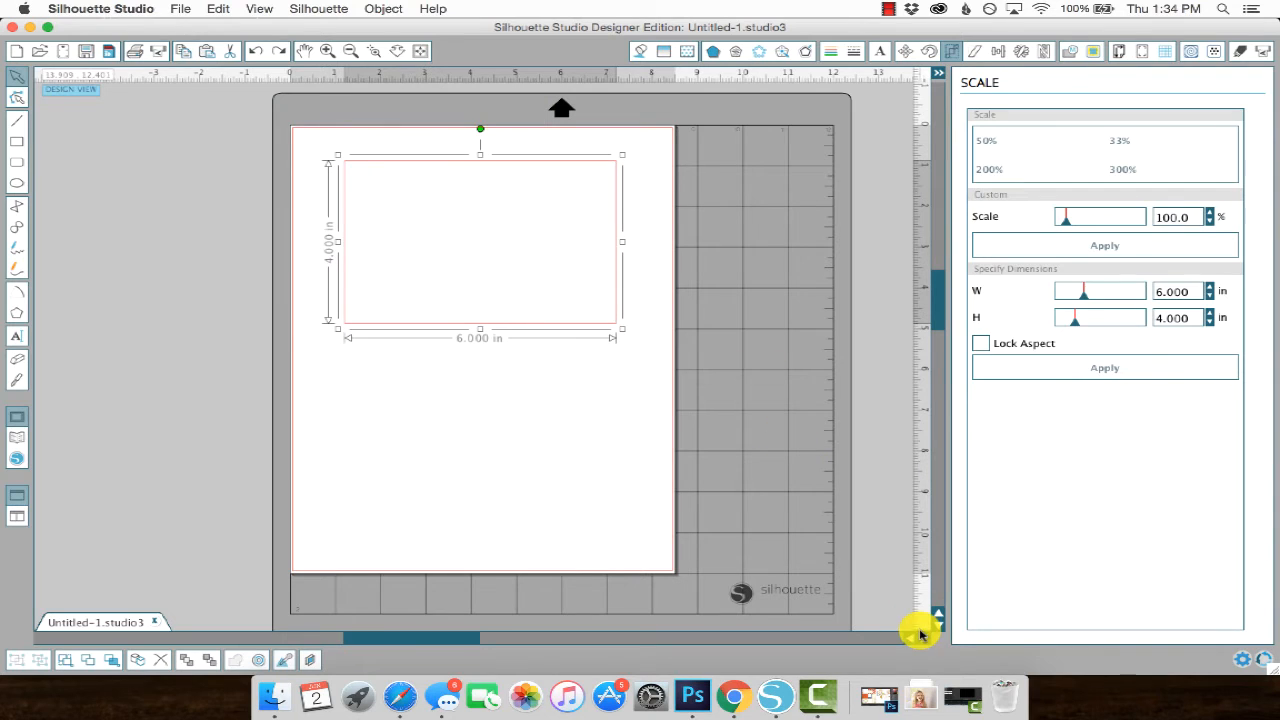
Fill the 6 × 4 in rectangle with the photo IMG_7349.JPG from the downloads and deselect it.
left_click(930, 700)
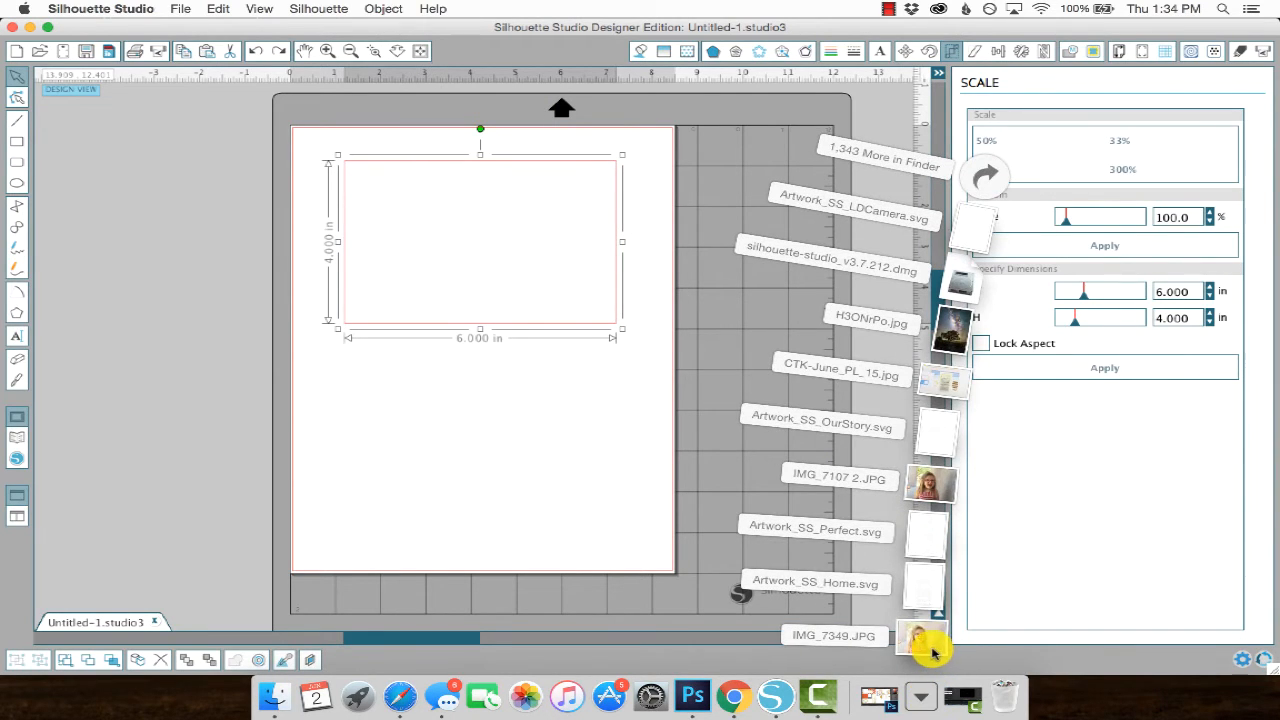
left_click_drag(932, 652, 523, 214)
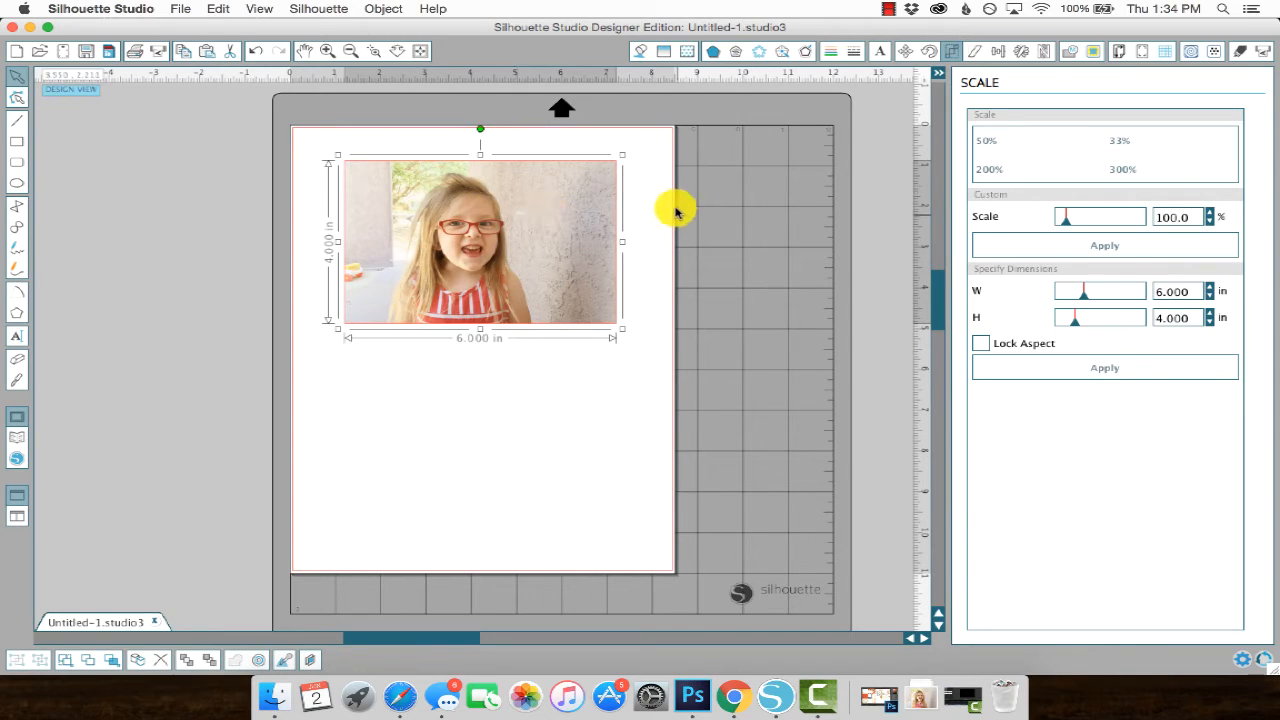
left_click(871, 214)
Enlarge the view to 75% and on to 100%, bringing the whole photo into view.
left_click(278, 8)
mouse_move(274, 27)
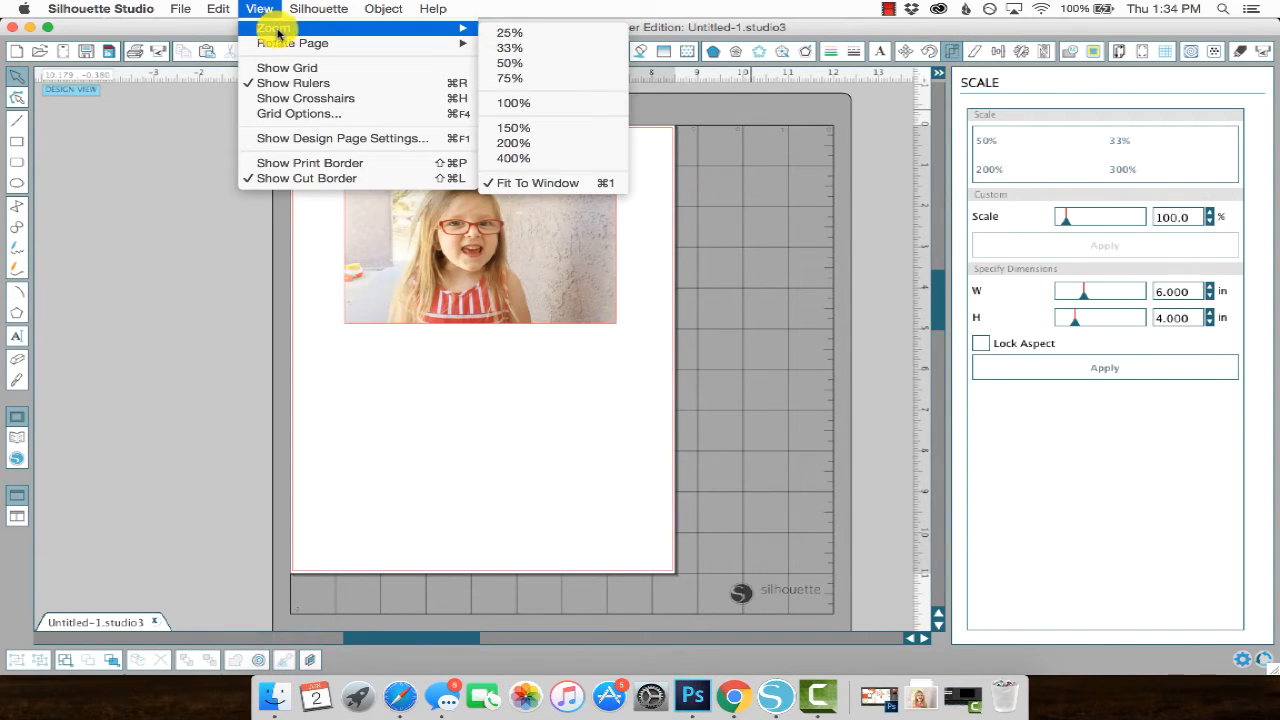
left_click(552, 82)
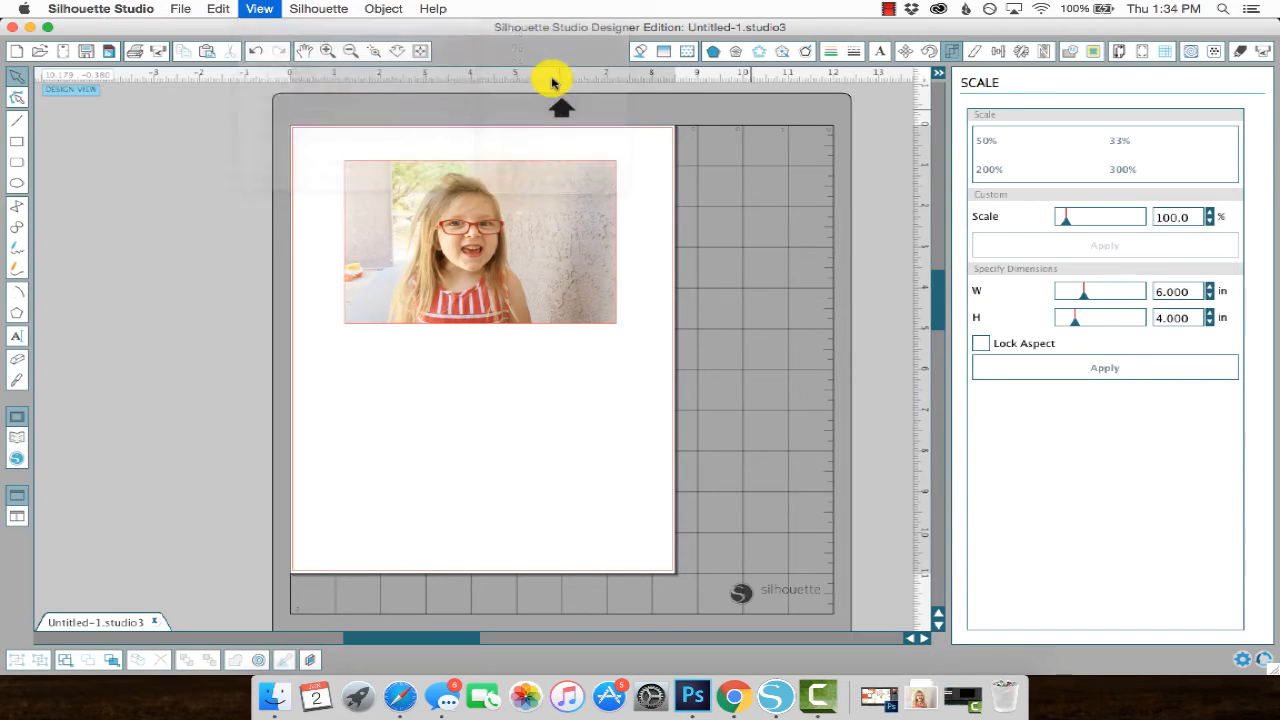
left_click(258, 9)
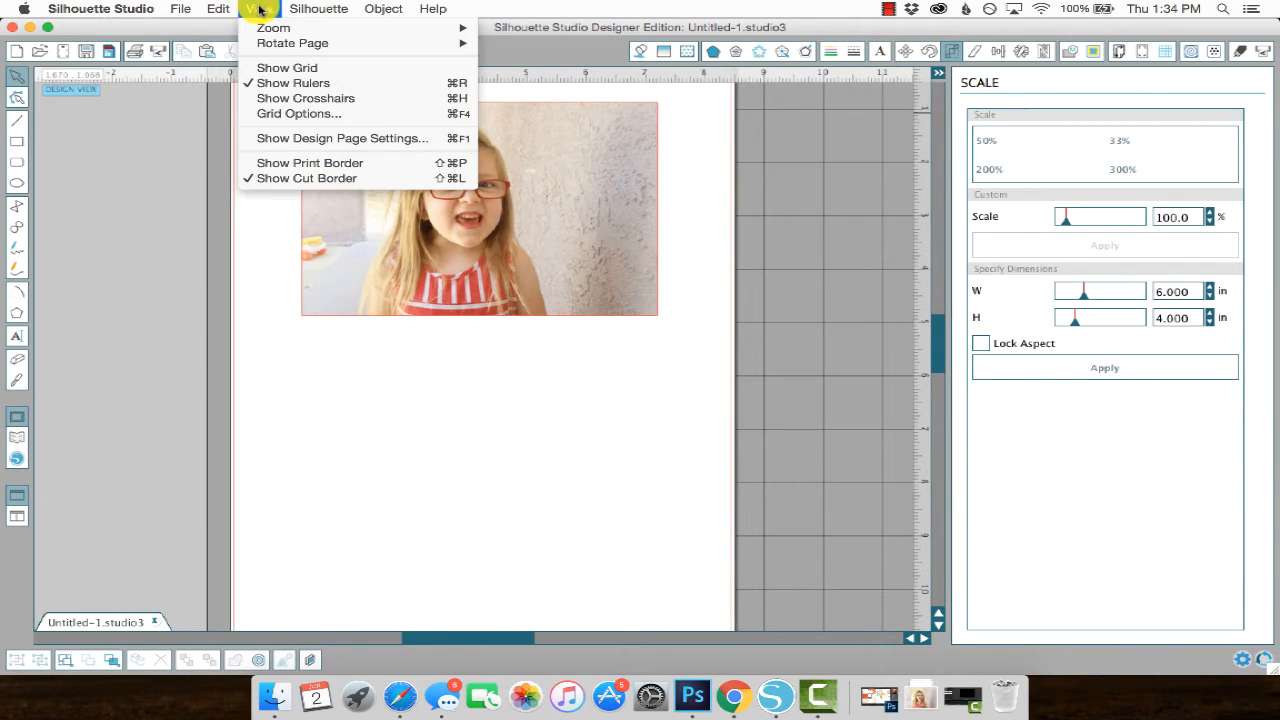
mouse_move(280, 37)
mouse_move(337, 27)
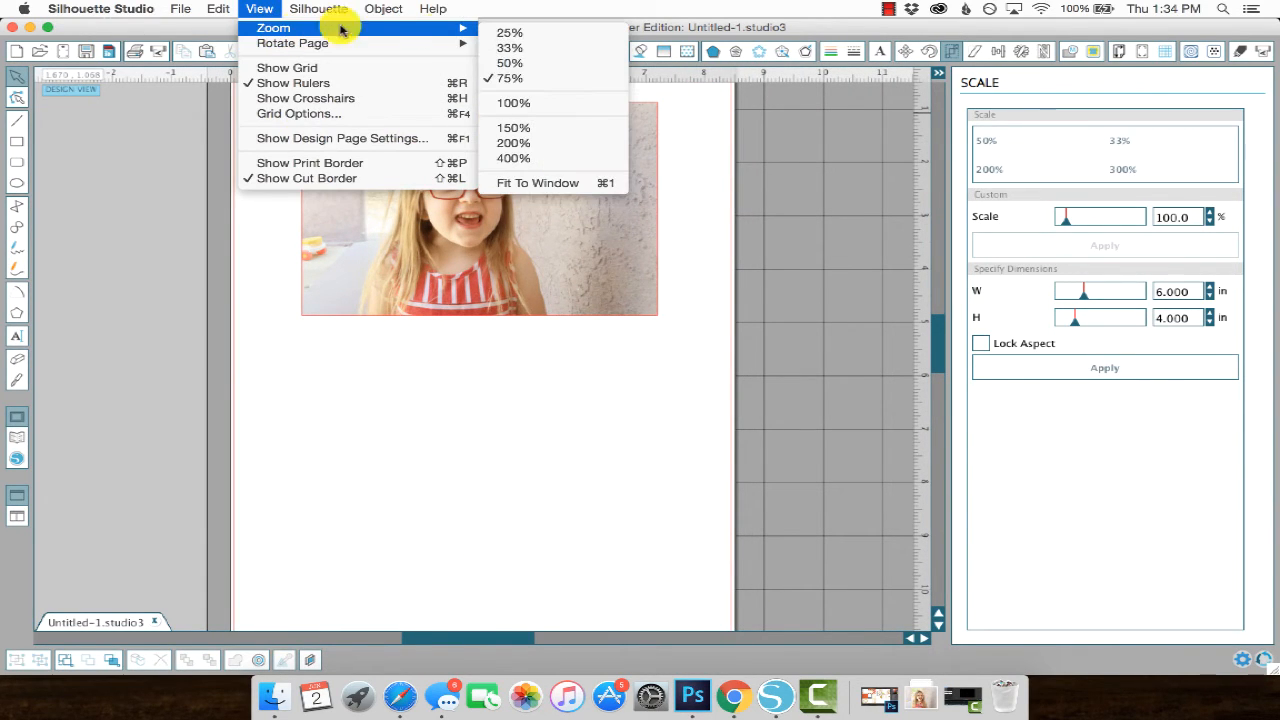
left_click(500, 103)
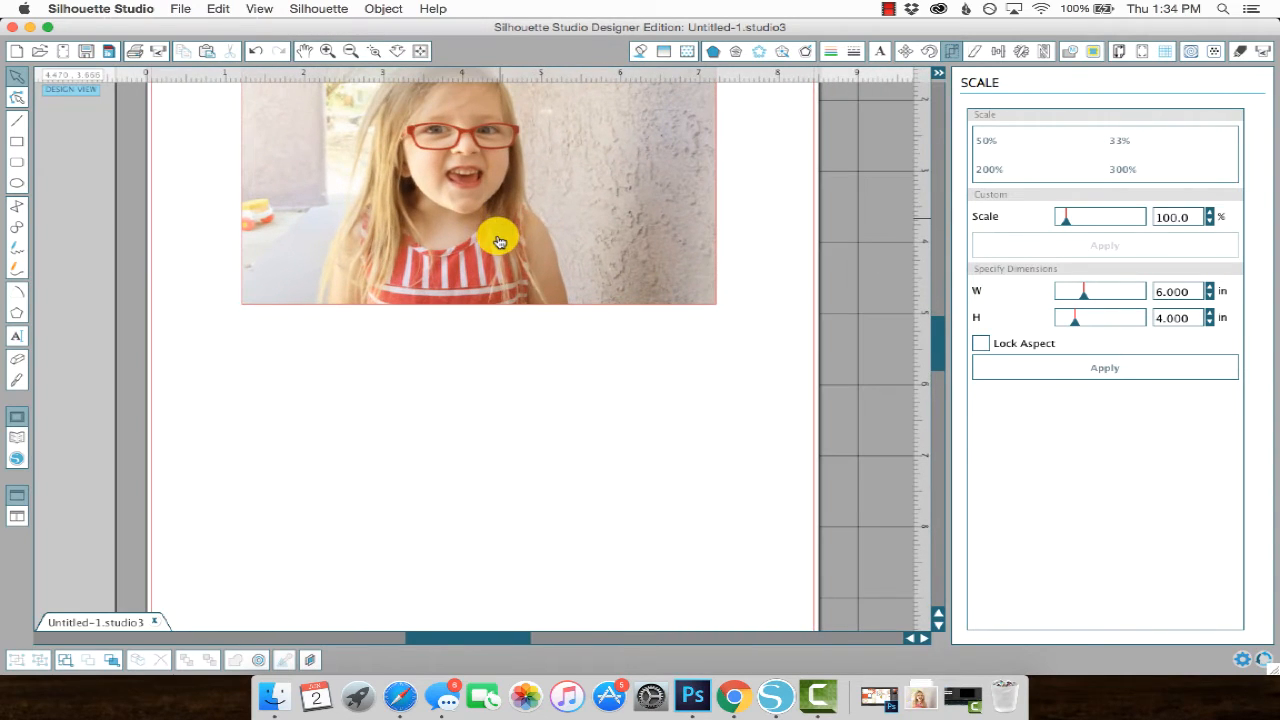
left_click_drag(934, 357, 940, 338)
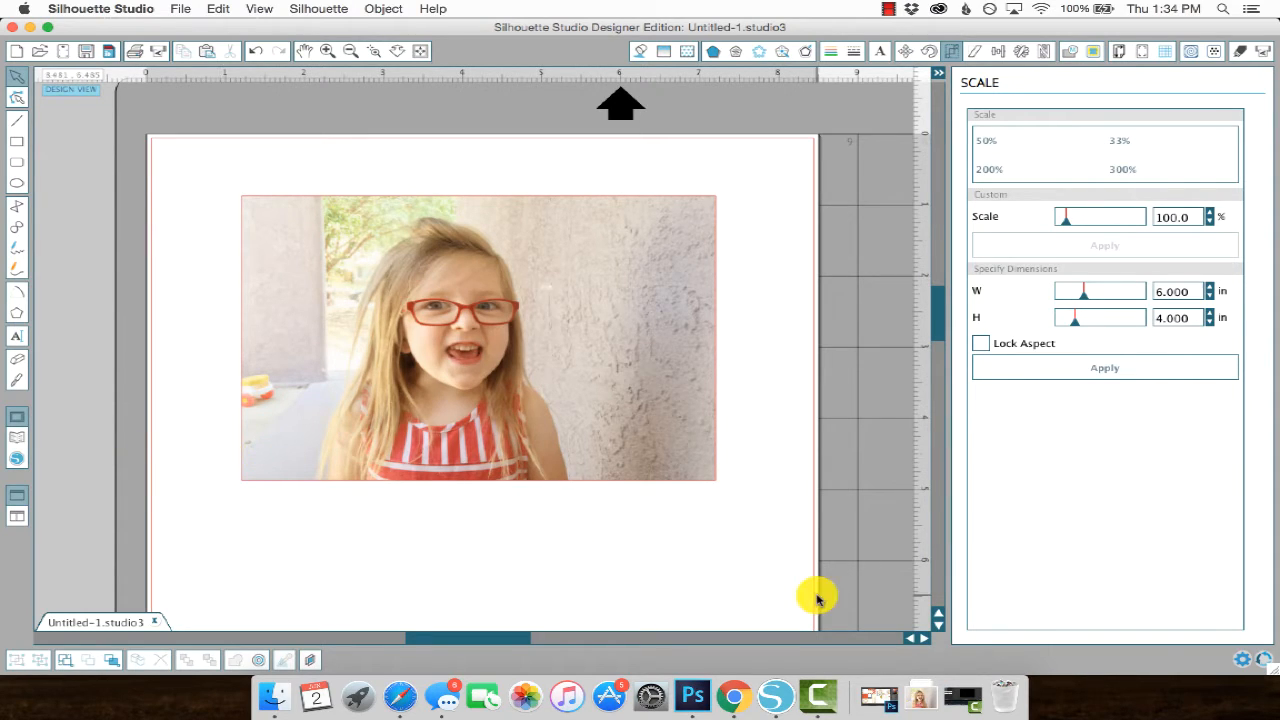
Place Artwork_SS_Perfect.svg from the downloads below the photo and rotate the word 90° counter-clockwise.
left_click(918, 697)
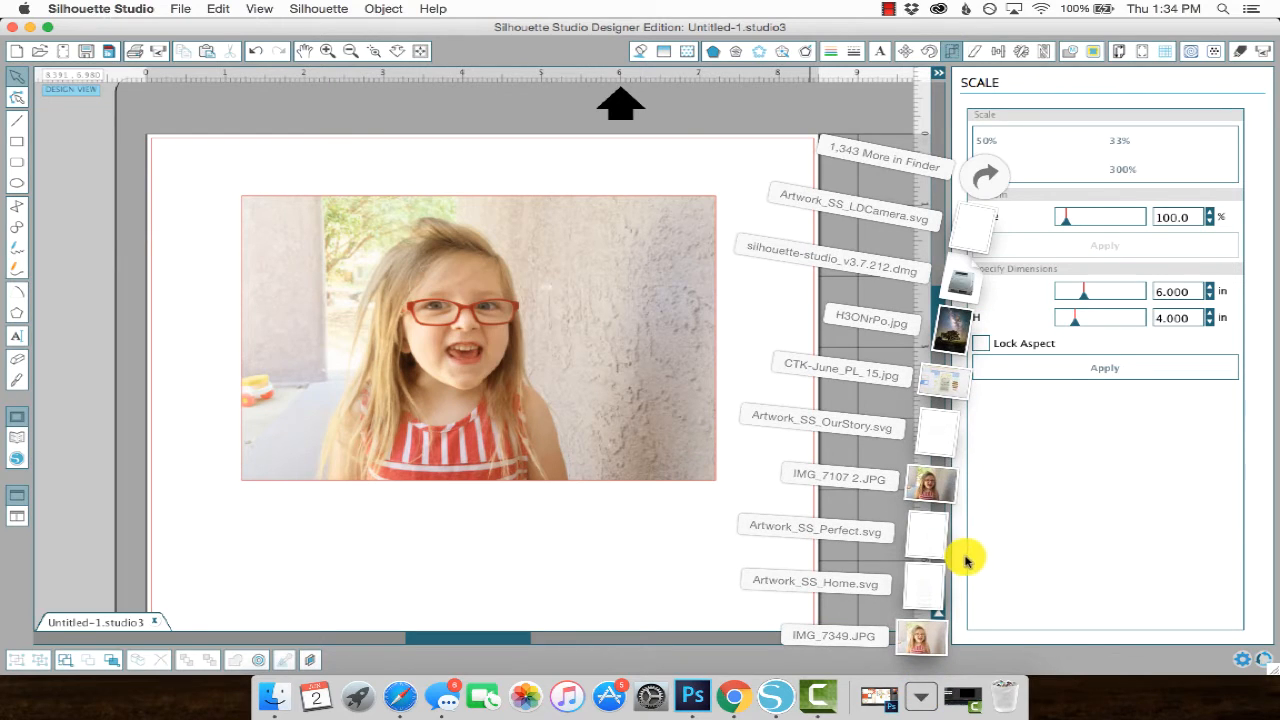
left_click_drag(929, 531, 462, 583)
scroll(462, 583, "down", 5)
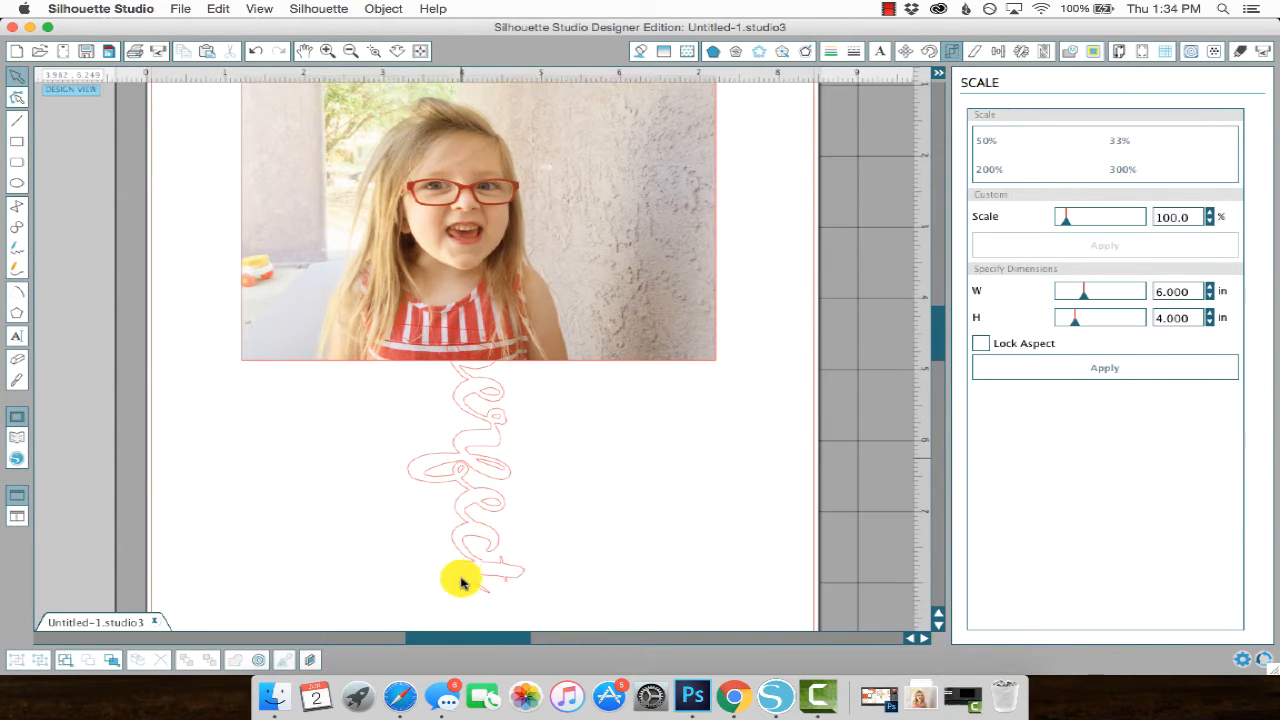
left_click_drag(477, 409, 522, 478)
left_click(552, 446)
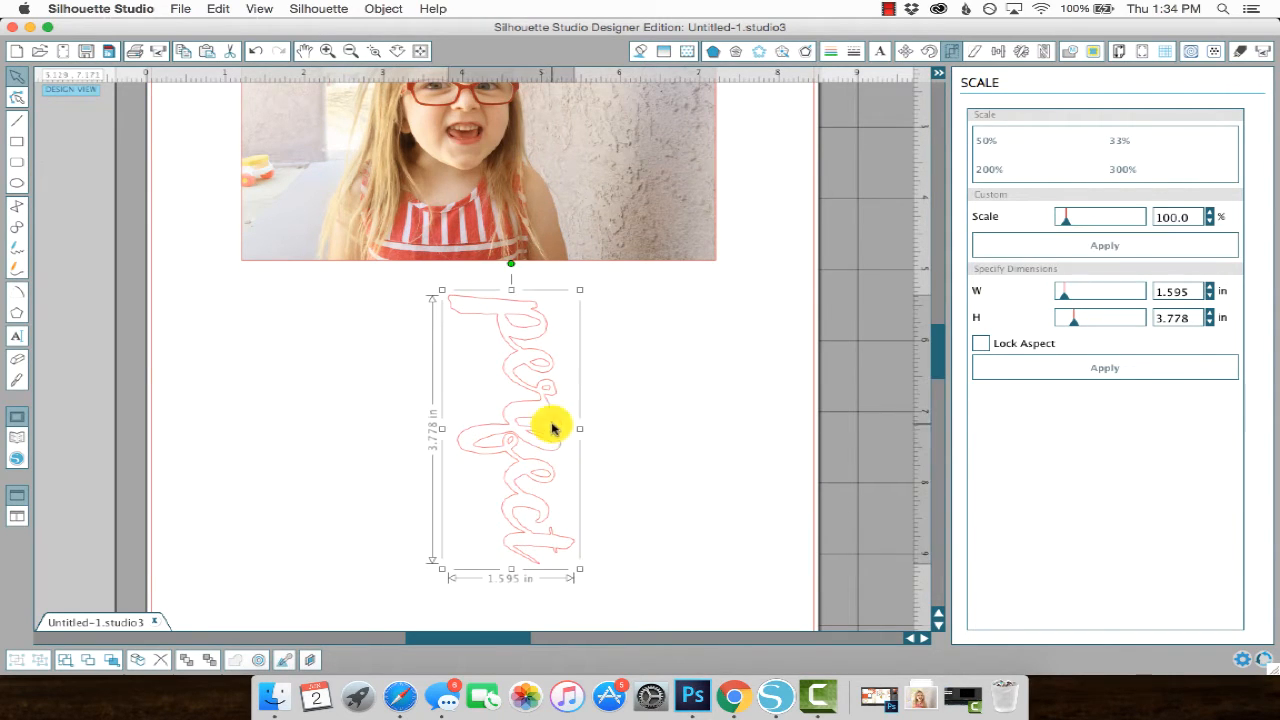
left_click(930, 53)
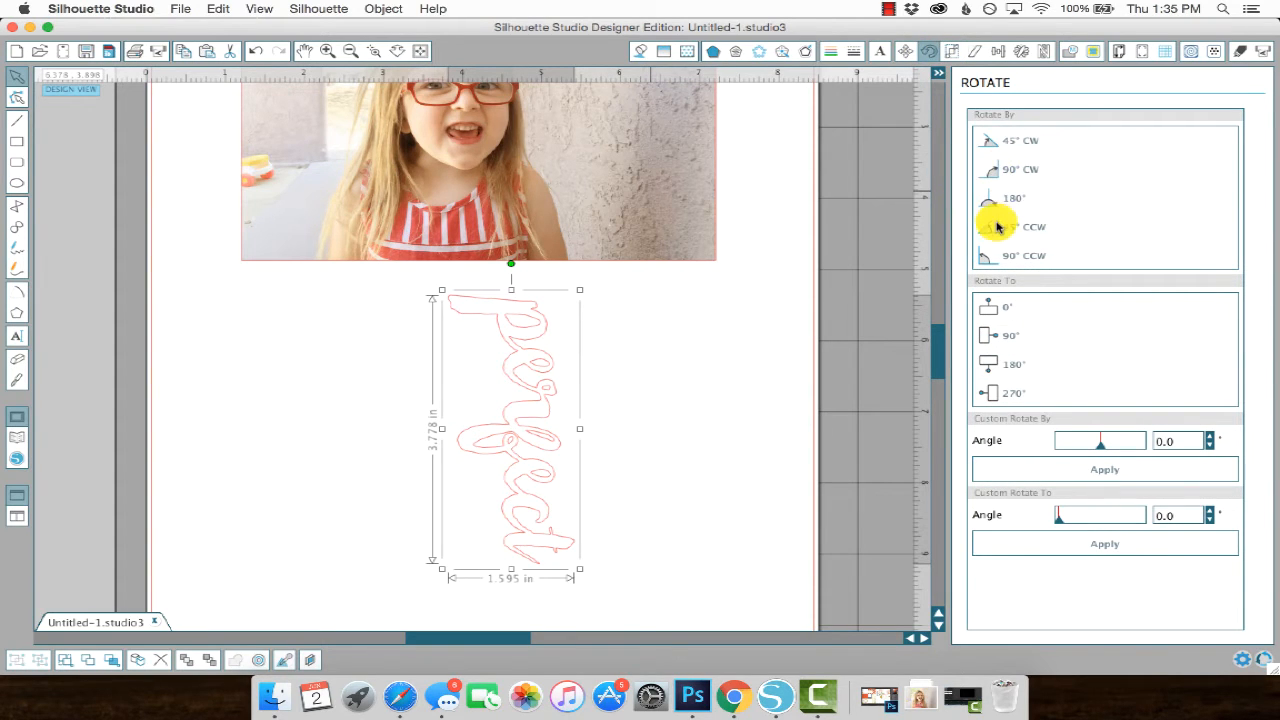
left_click(980, 256)
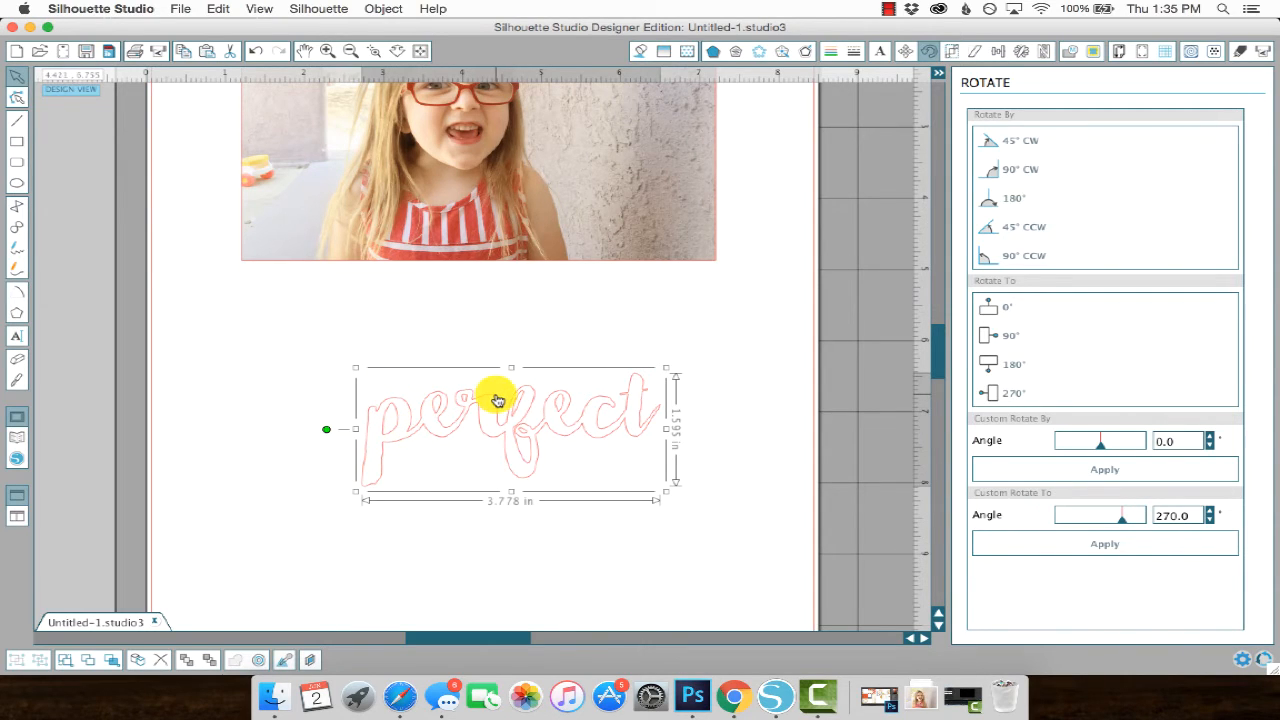
Set the cut style of the word "perfect" to No Cut.
left_click(1240, 53)
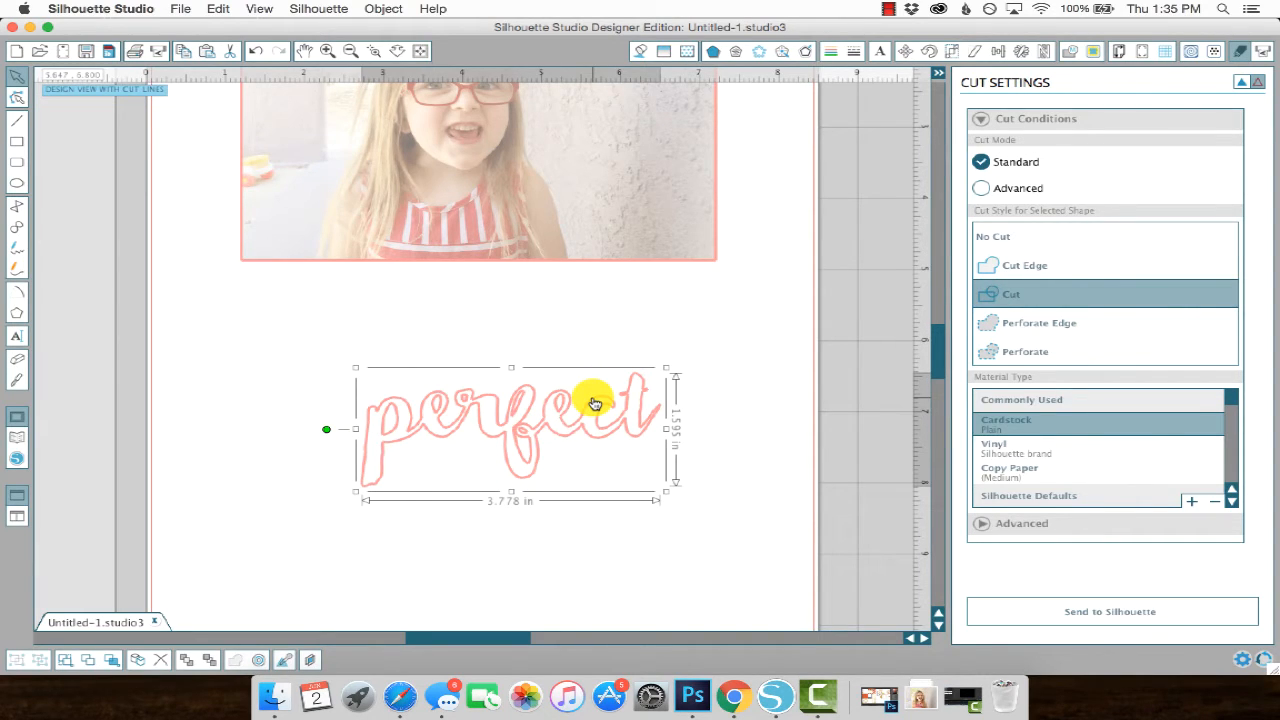
scroll(594, 403, "up", 5)
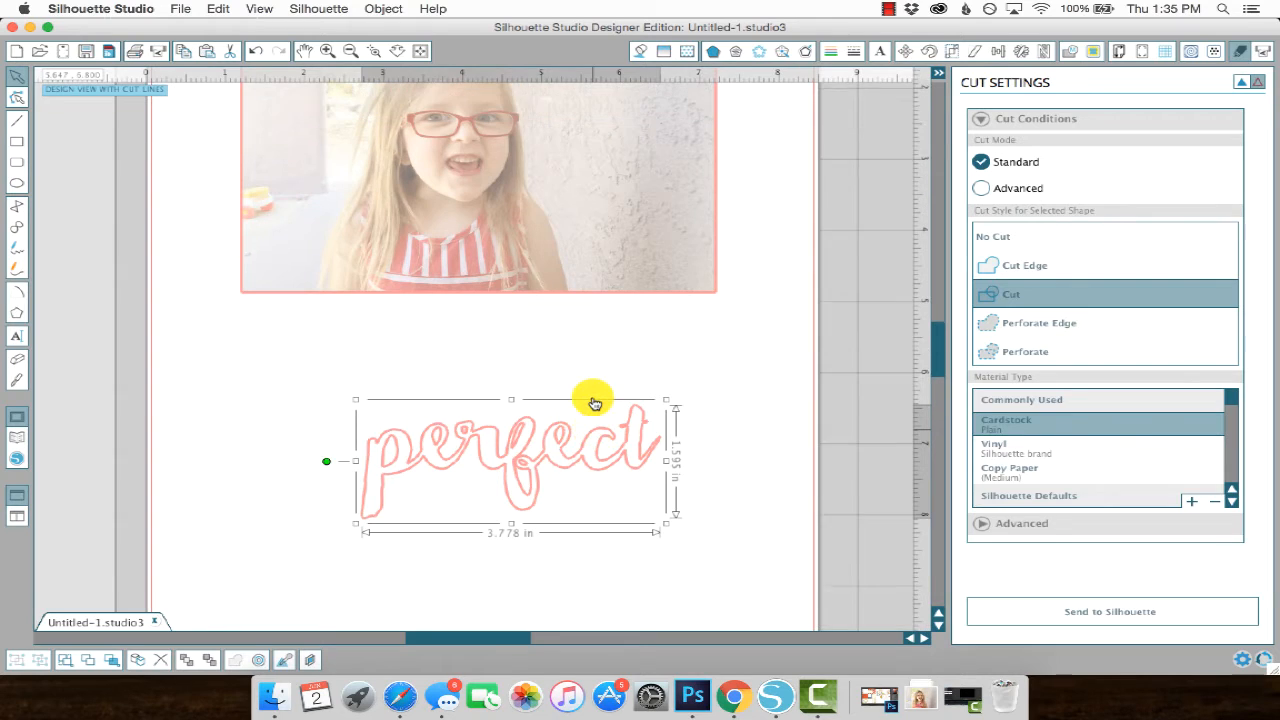
scroll(594, 403, "up", 1)
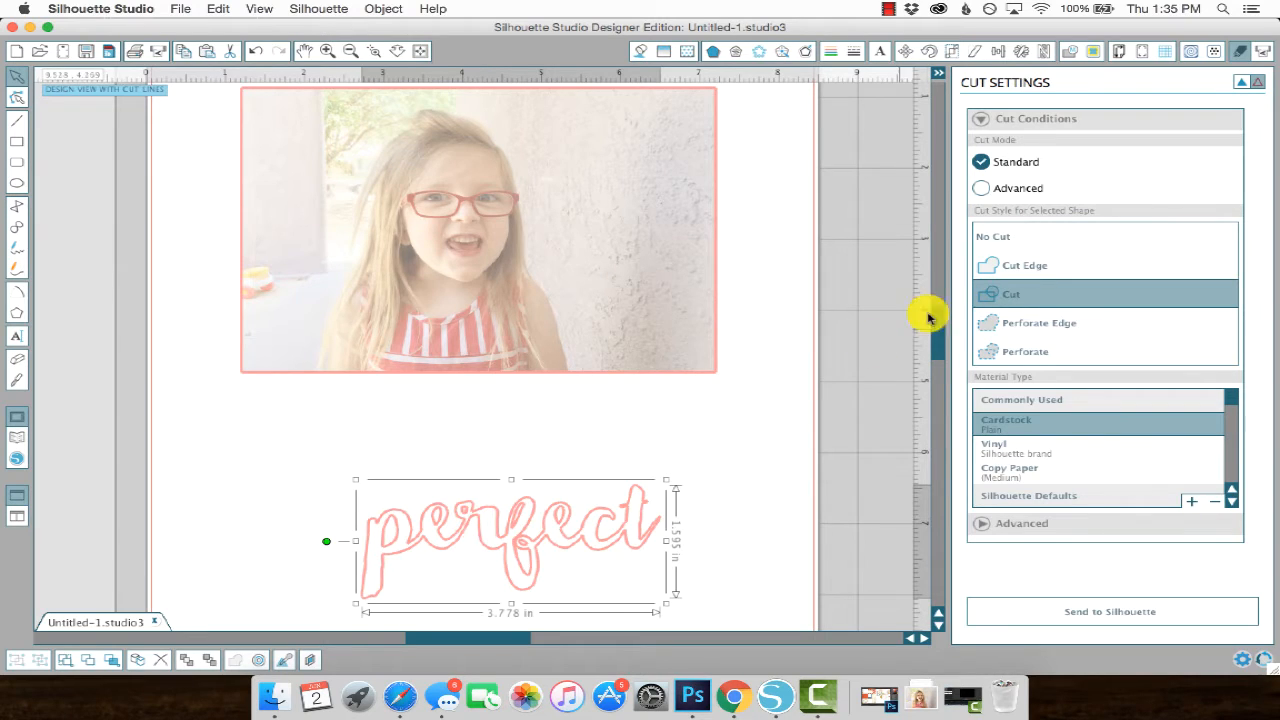
left_click(988, 236)
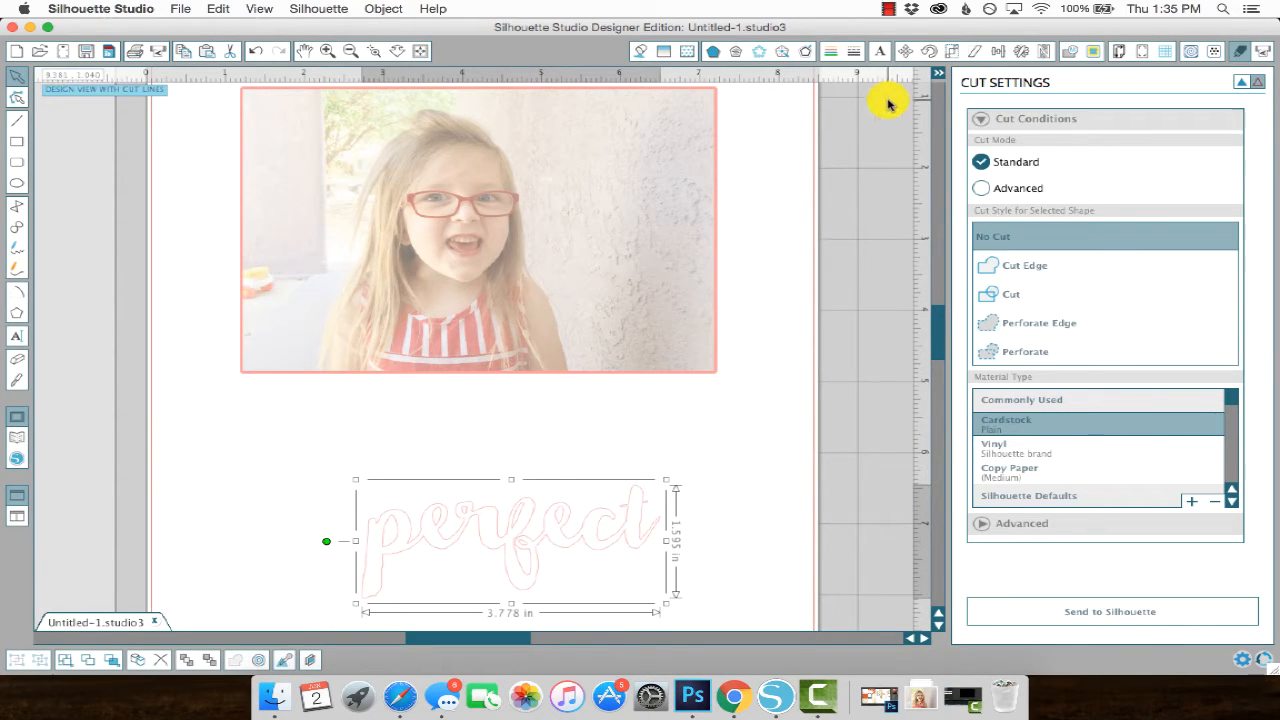
Change the line color of the word "perfect" to white.
left_click(838, 52)
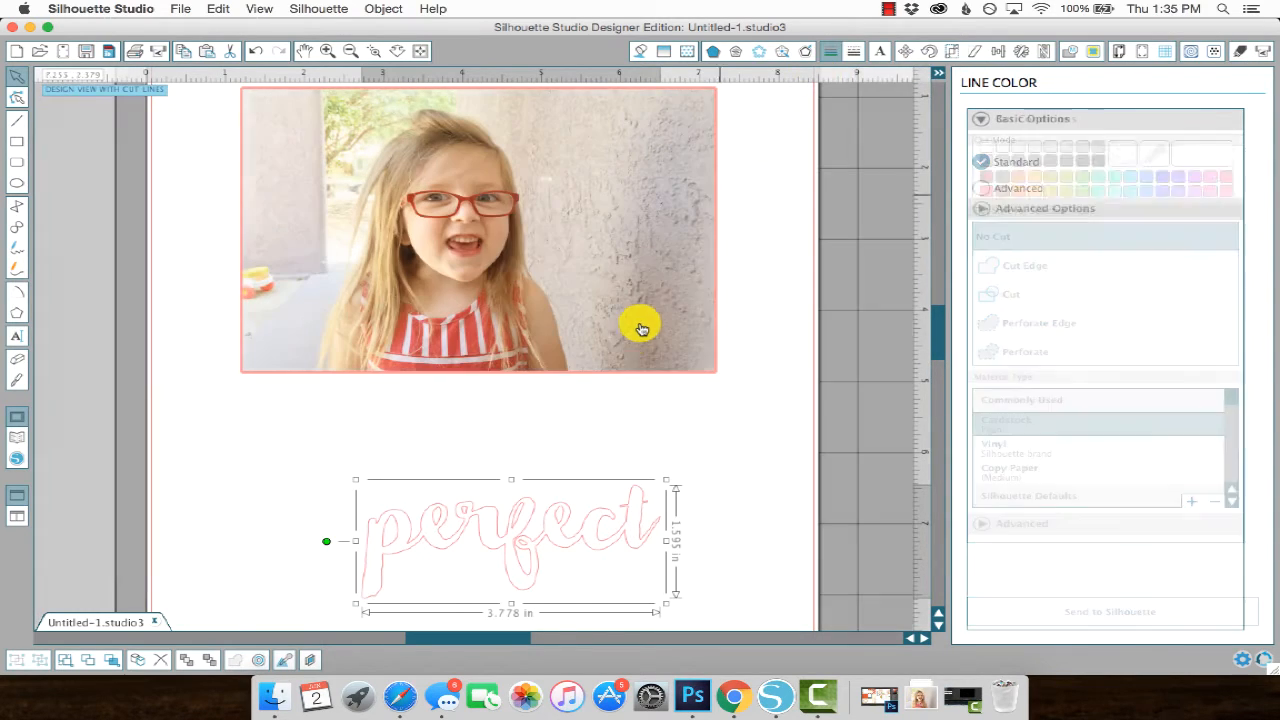
double_click(634, 341)
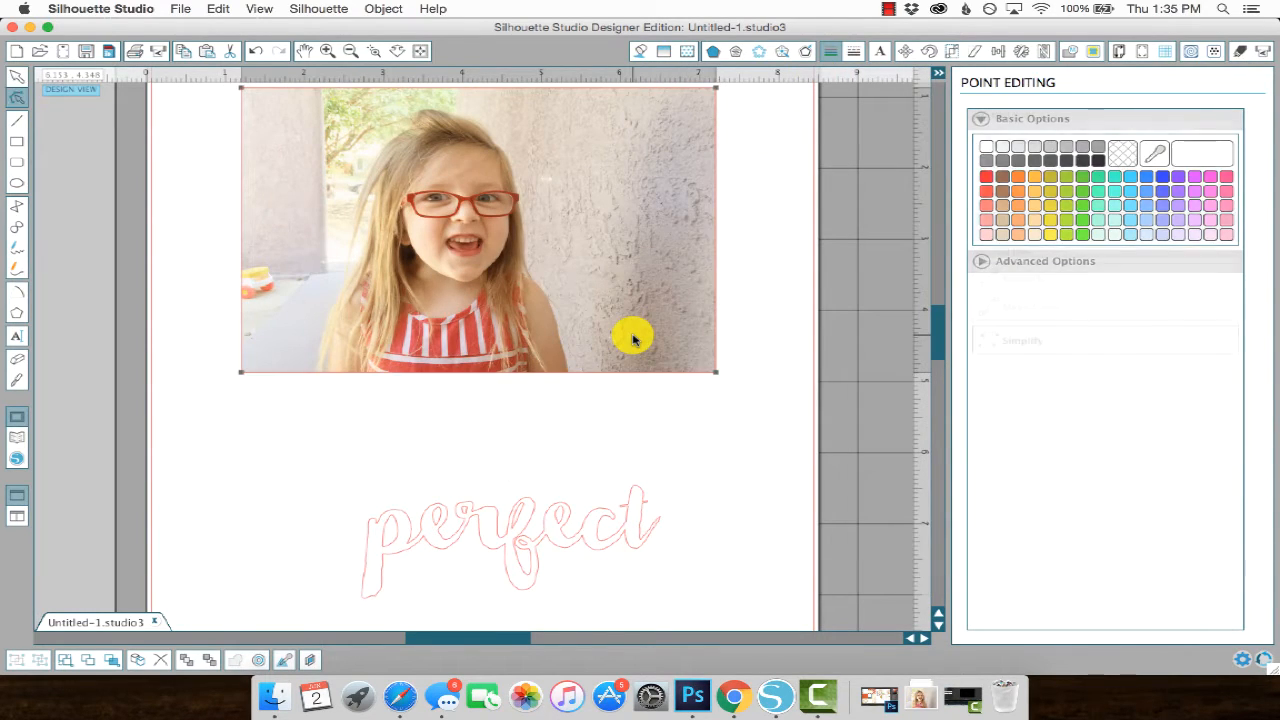
left_click(523, 527)
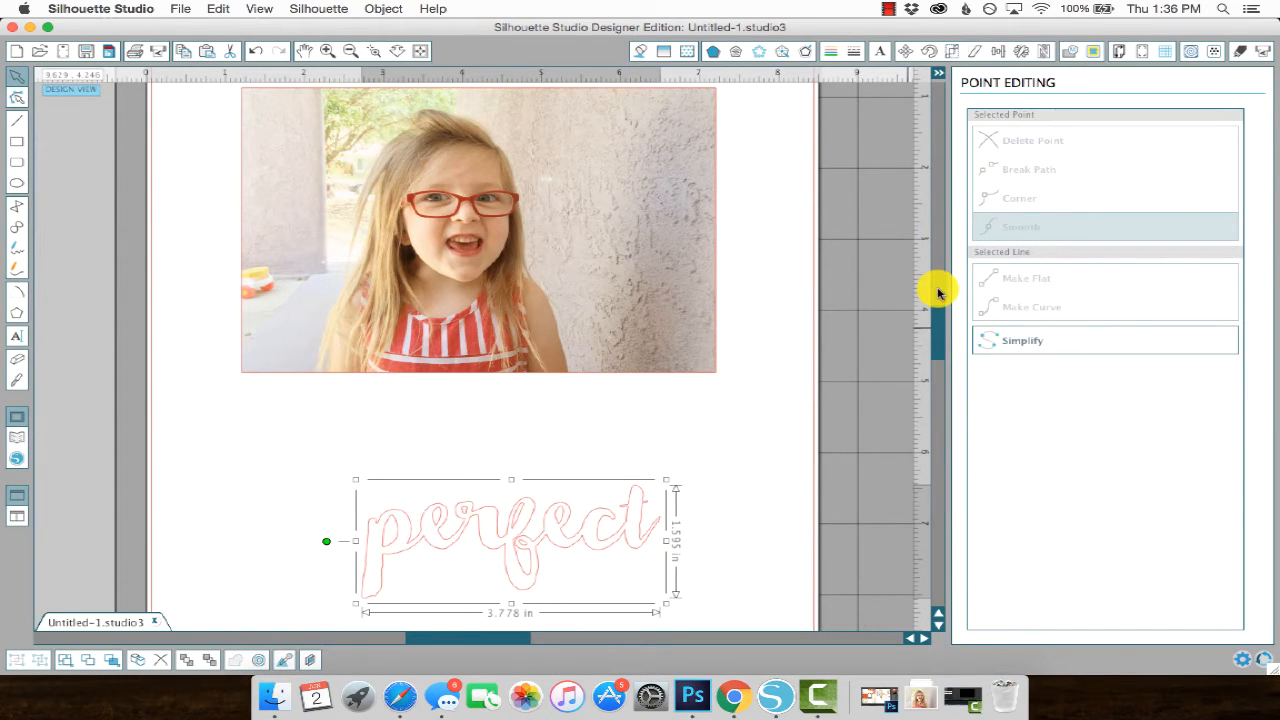
left_click(831, 51)
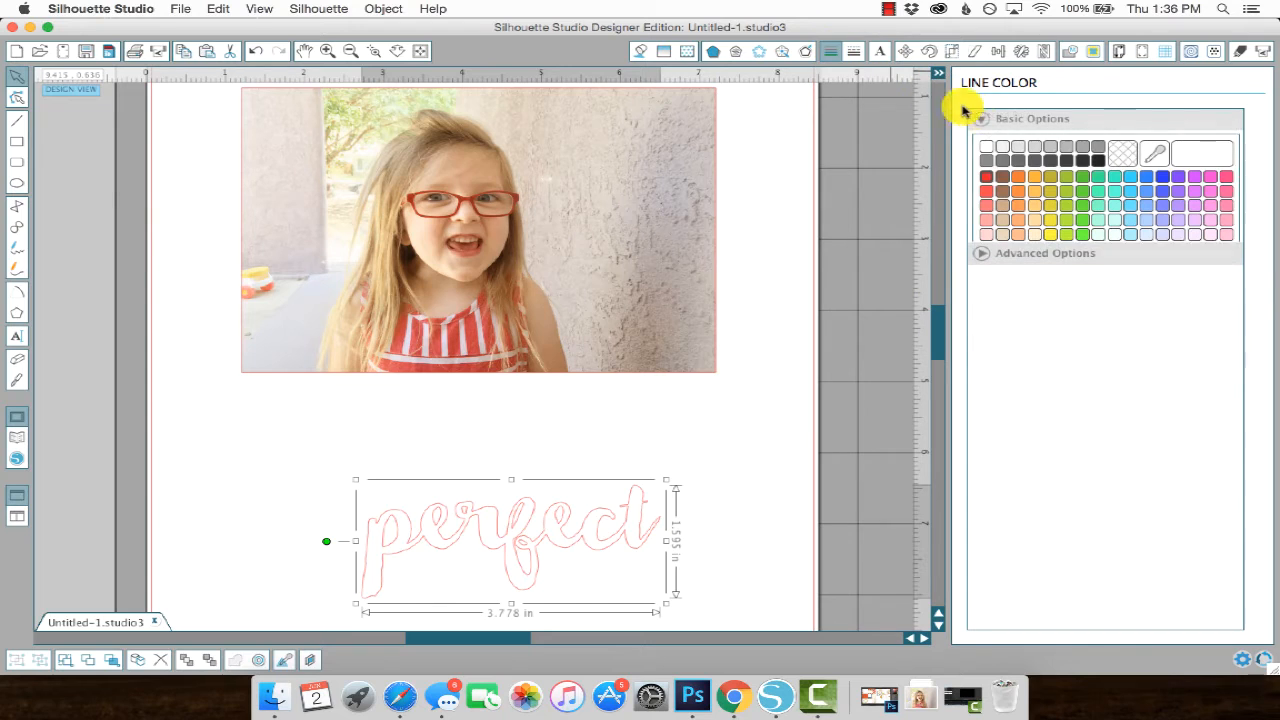
left_click(986, 148)
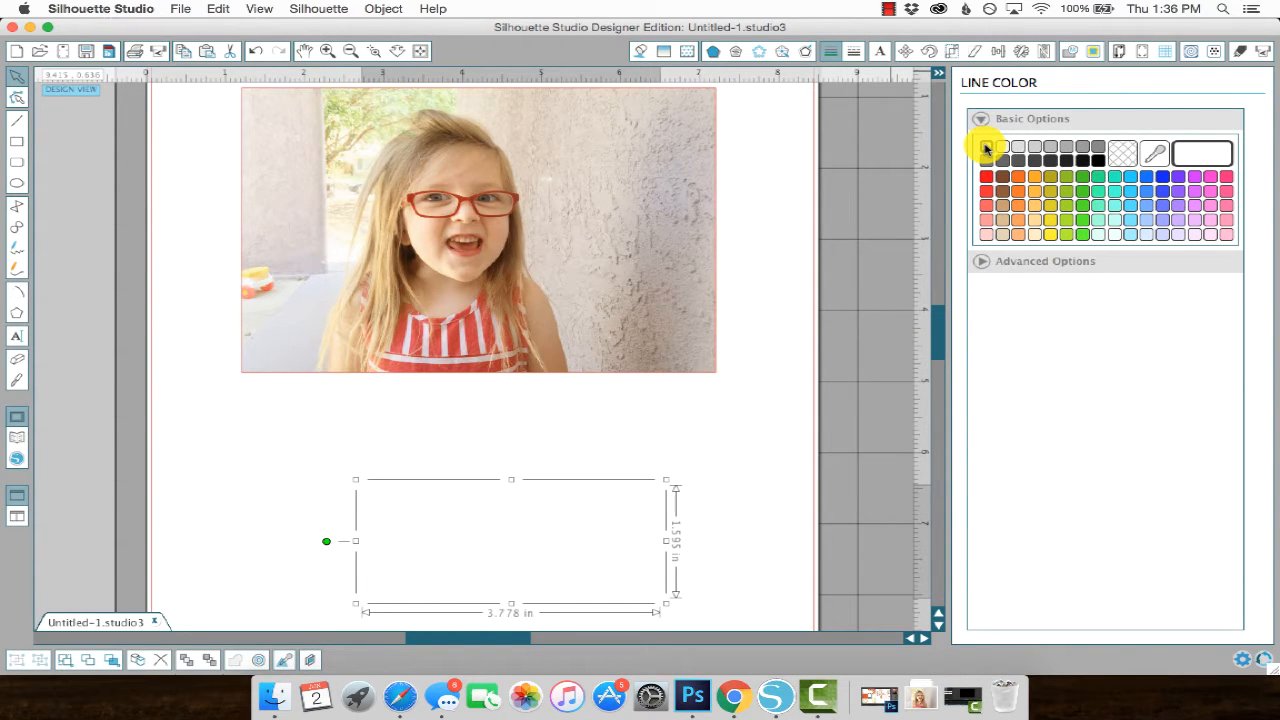
Move the word "perfect" onto the photo and shrink it to about 2.06 in wide, beside the girl's head.
left_click_drag(531, 549, 558, 179)
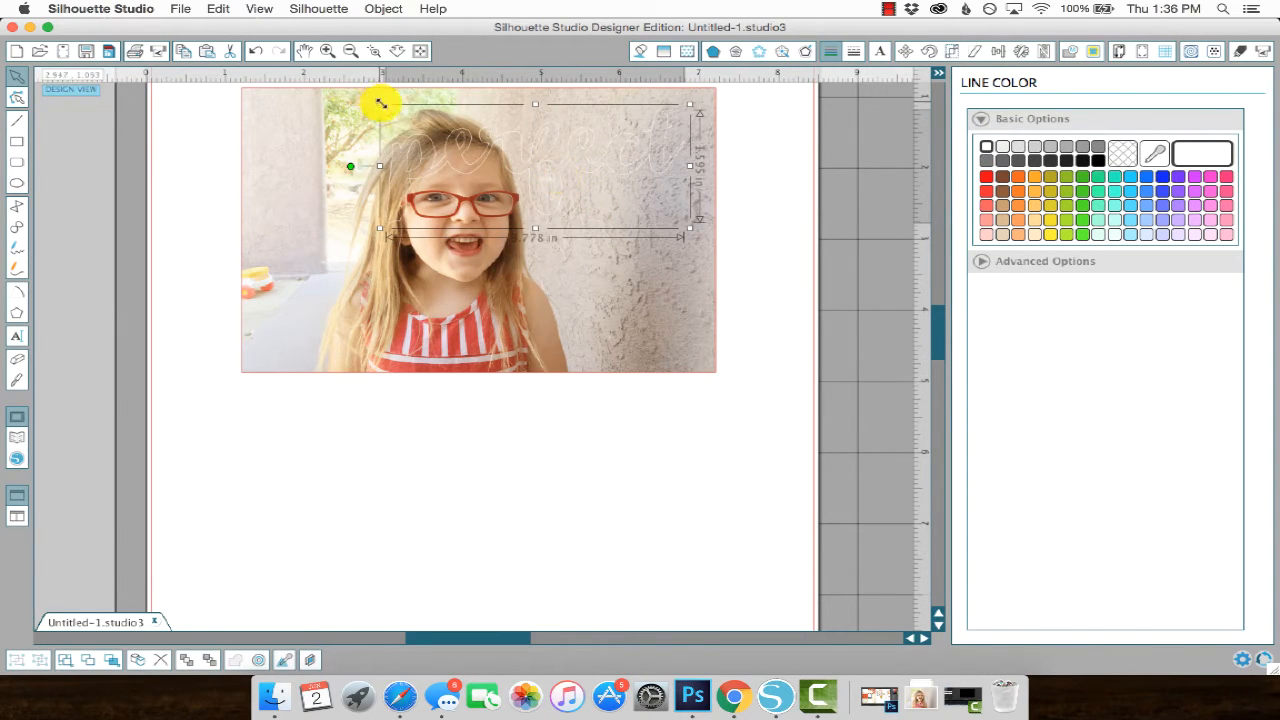
left_click_drag(380, 104, 529, 127)
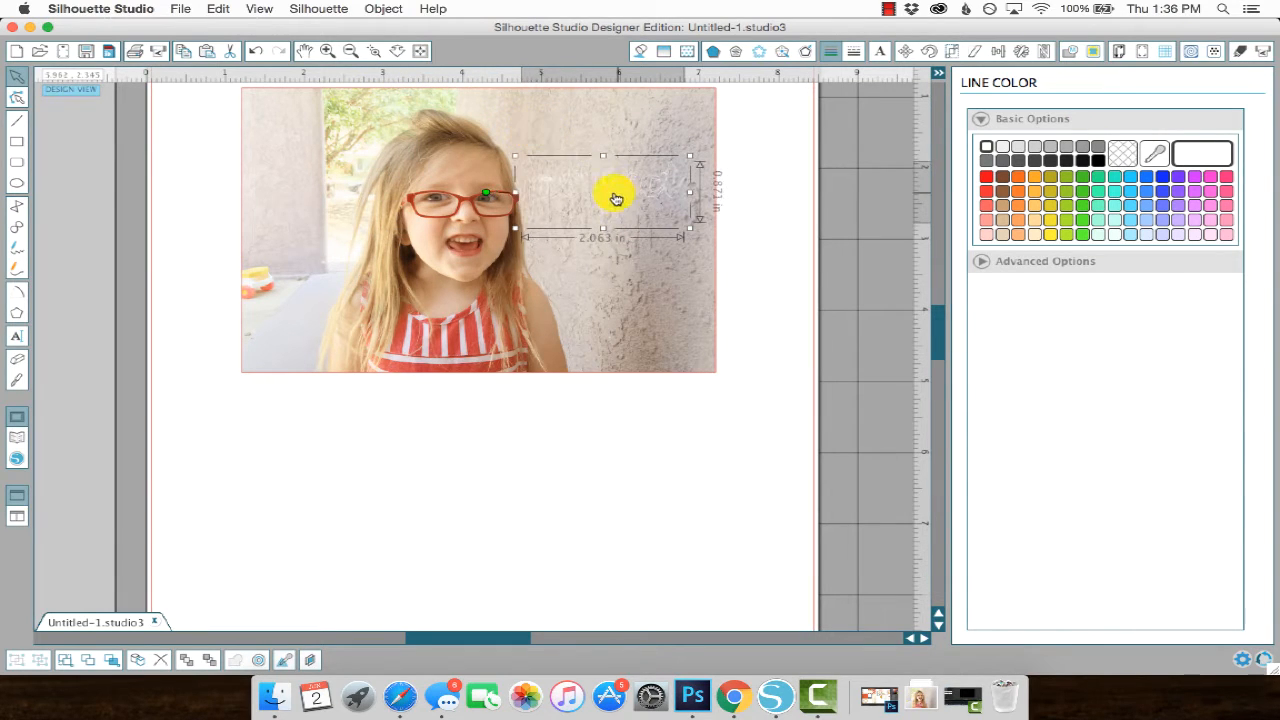
mouse_move(603, 158)
left_mouse_down()
mouse_move(600, 140)
mouse_move(616, 150)
left_mouse_up()
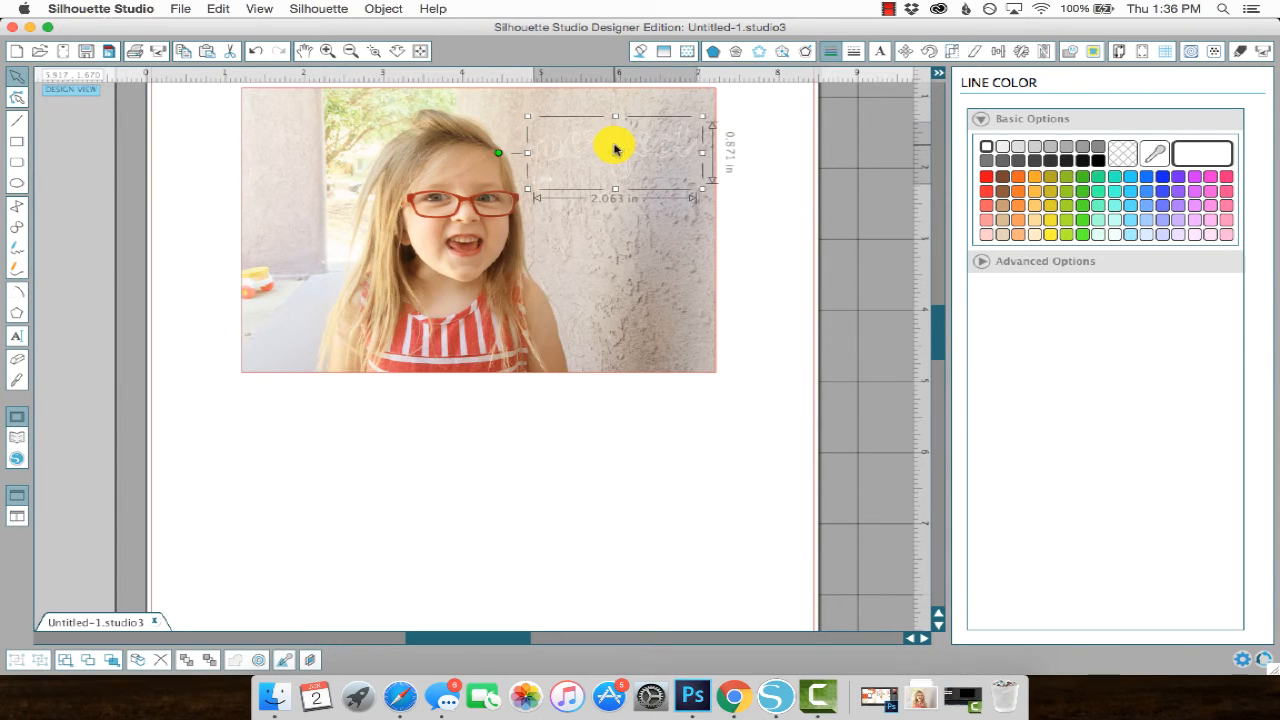
Give the word "perfect" a black line and a black fill, and deselect it.
left_click(1102, 161)
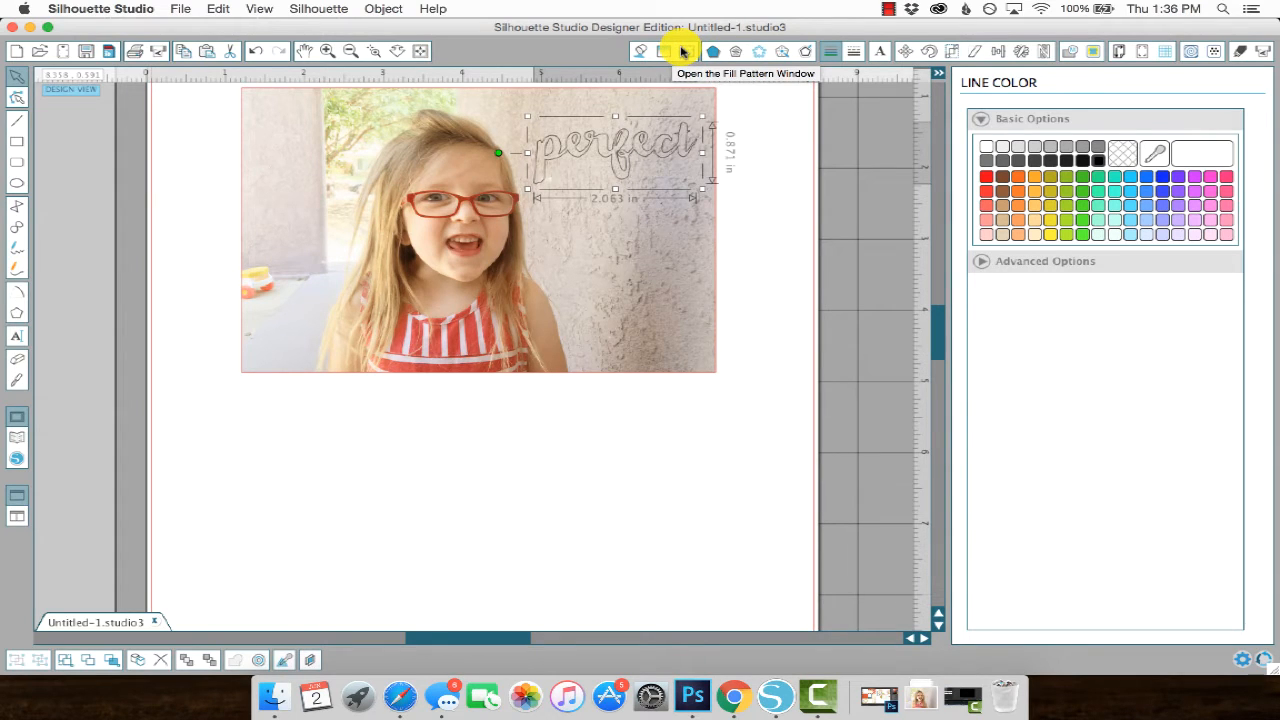
left_click(637, 52)
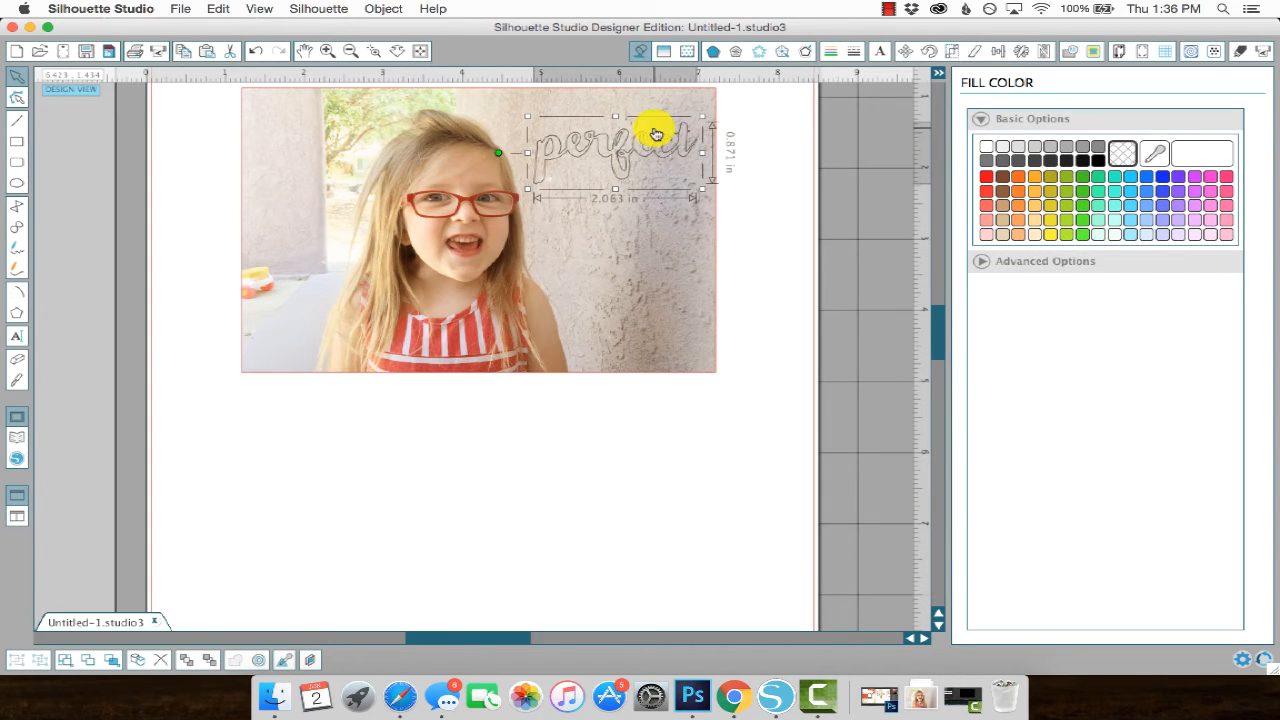
left_click(1098, 161)
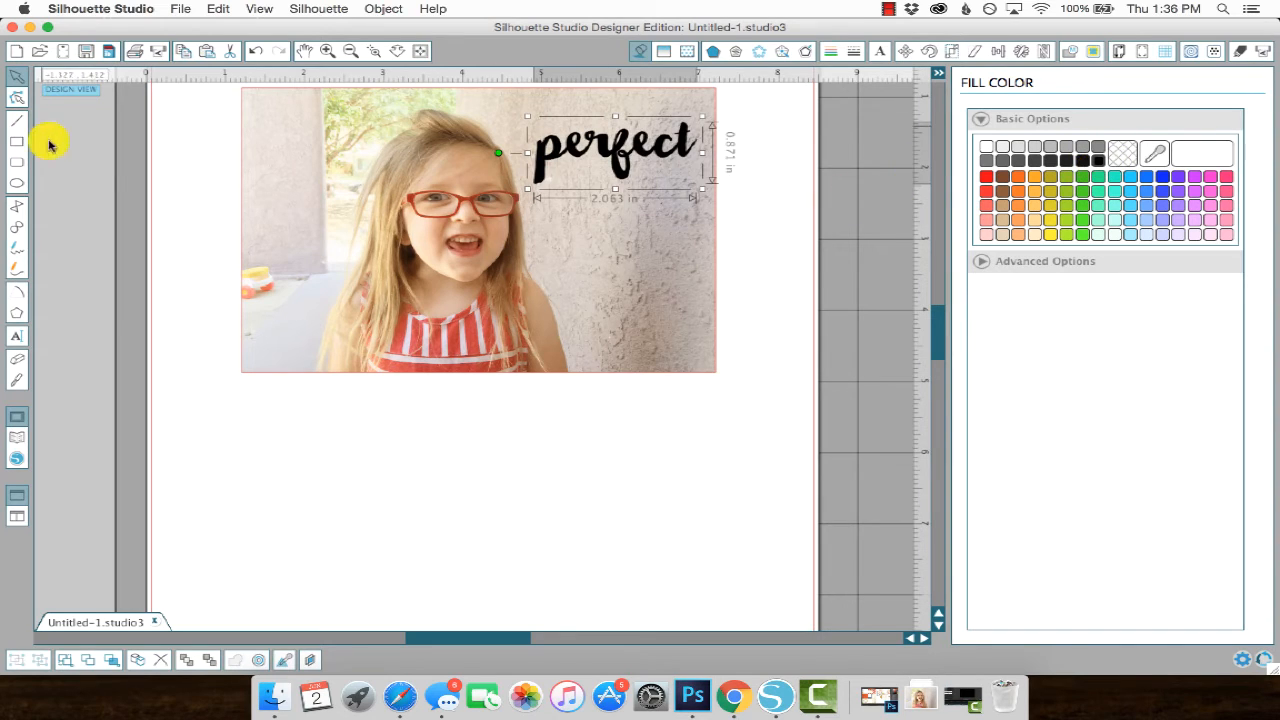
left_click(90, 175)
Reposition the word "perfect" in the photo's upper right corner, just below its top edge.
left_click_drag(594, 143, 609, 169)
scroll(609, 169, "up", 2)
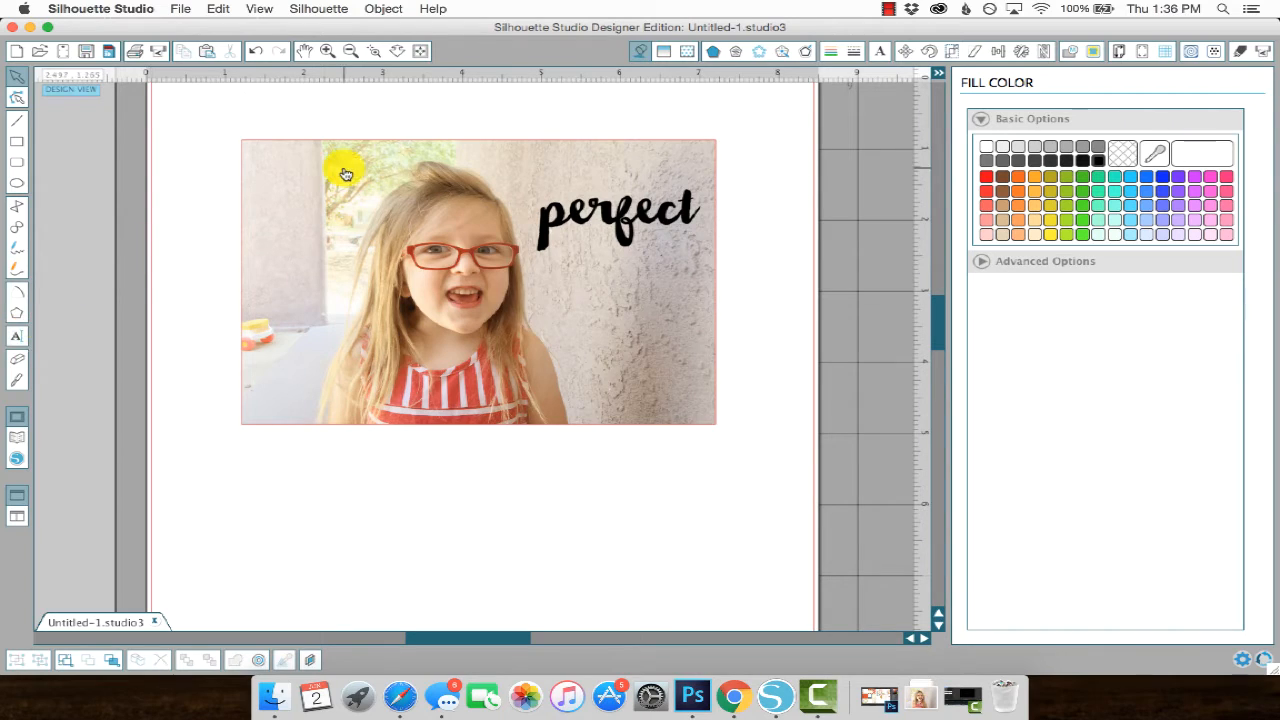
left_click(611, 224)
left_click_drag(611, 224, 609, 202)
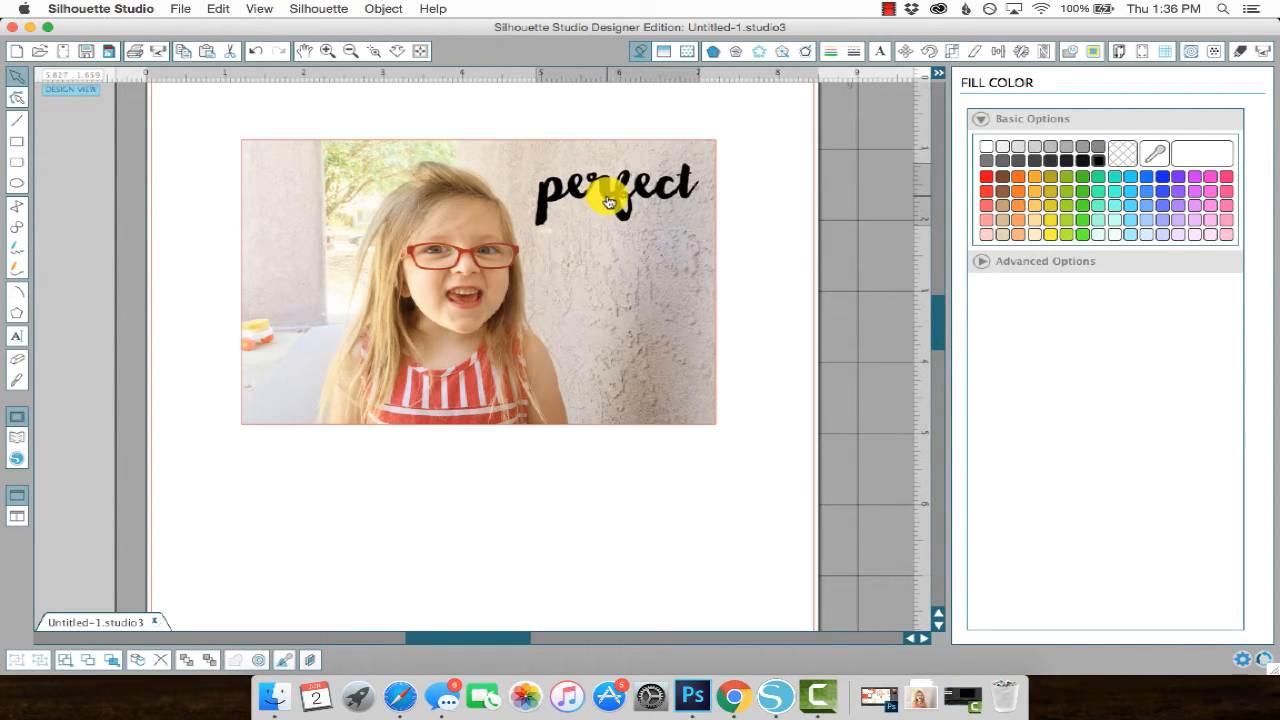
Add the text "She is so funny!" in Courier at 11 pt below the word "perfect".
left_click(16, 336)
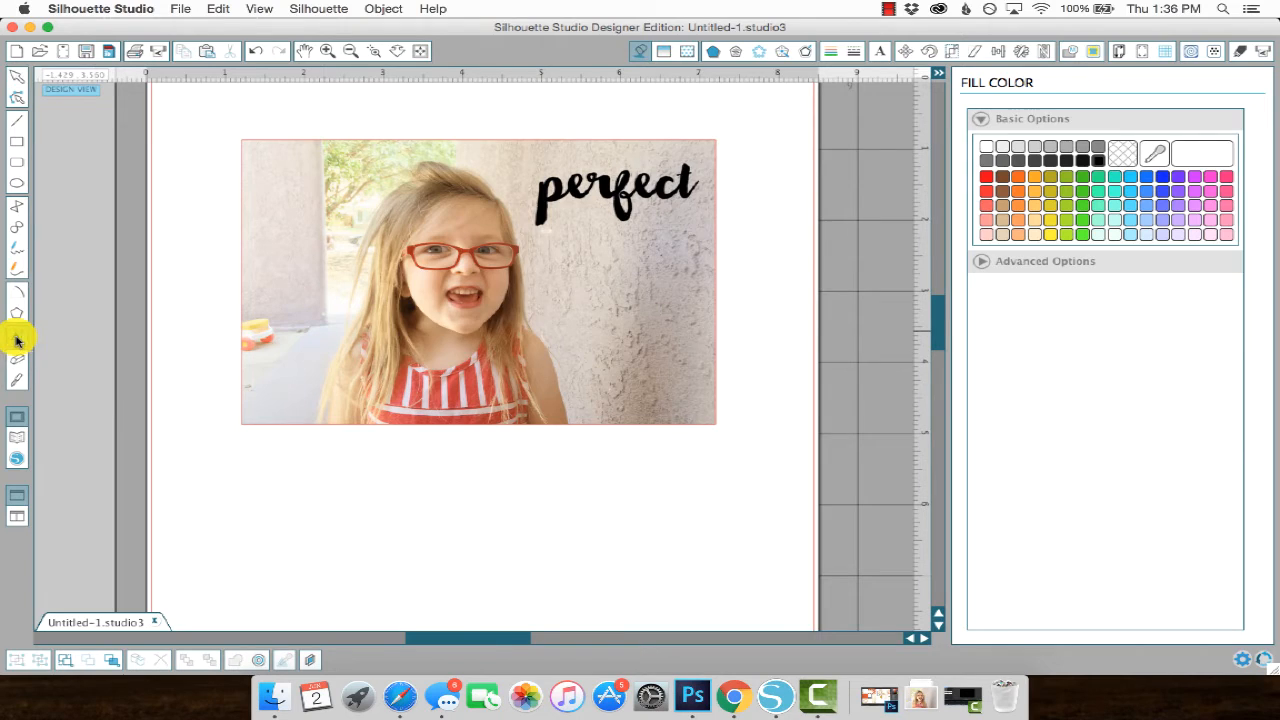
left_click(540, 256)
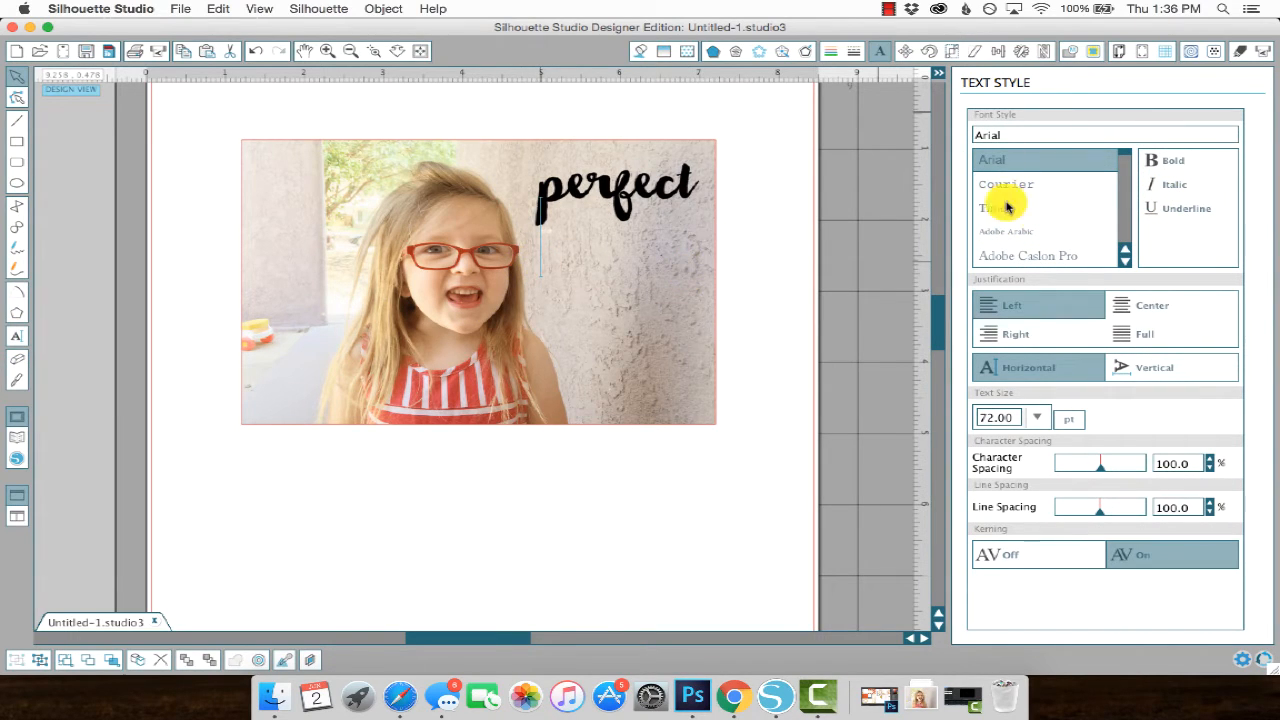
left_click(1042, 418)
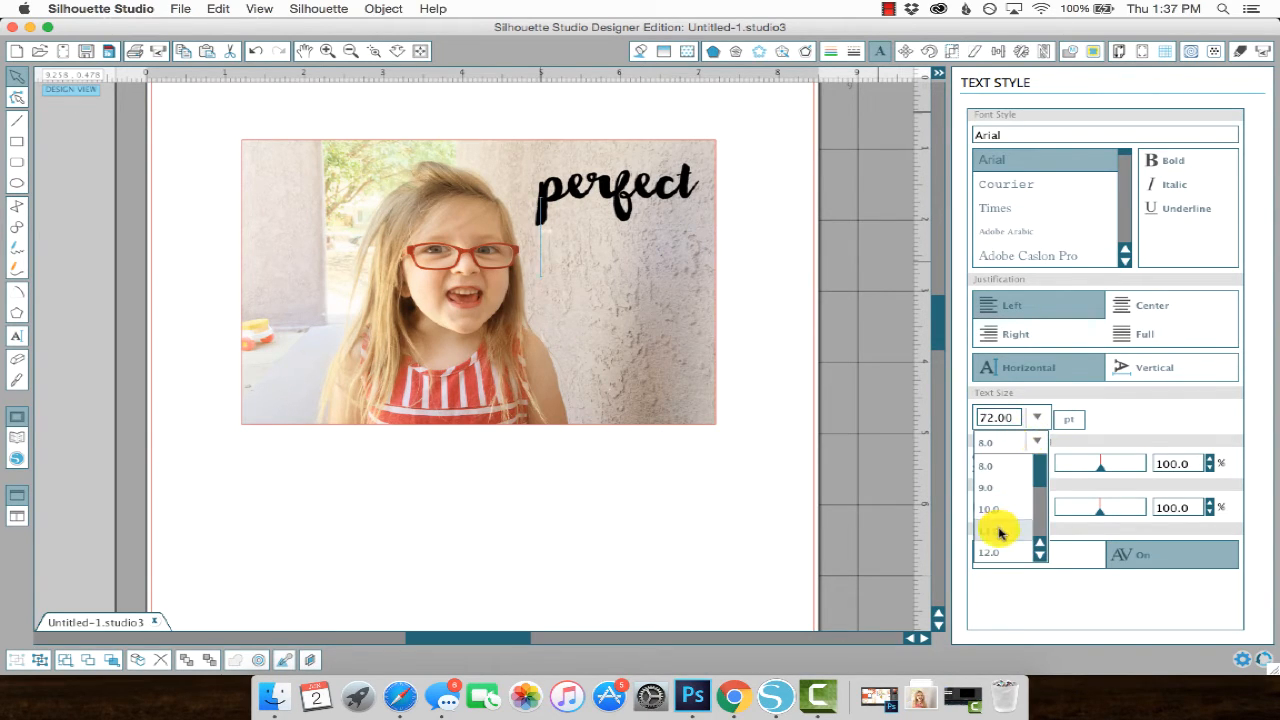
left_click(1000, 531)
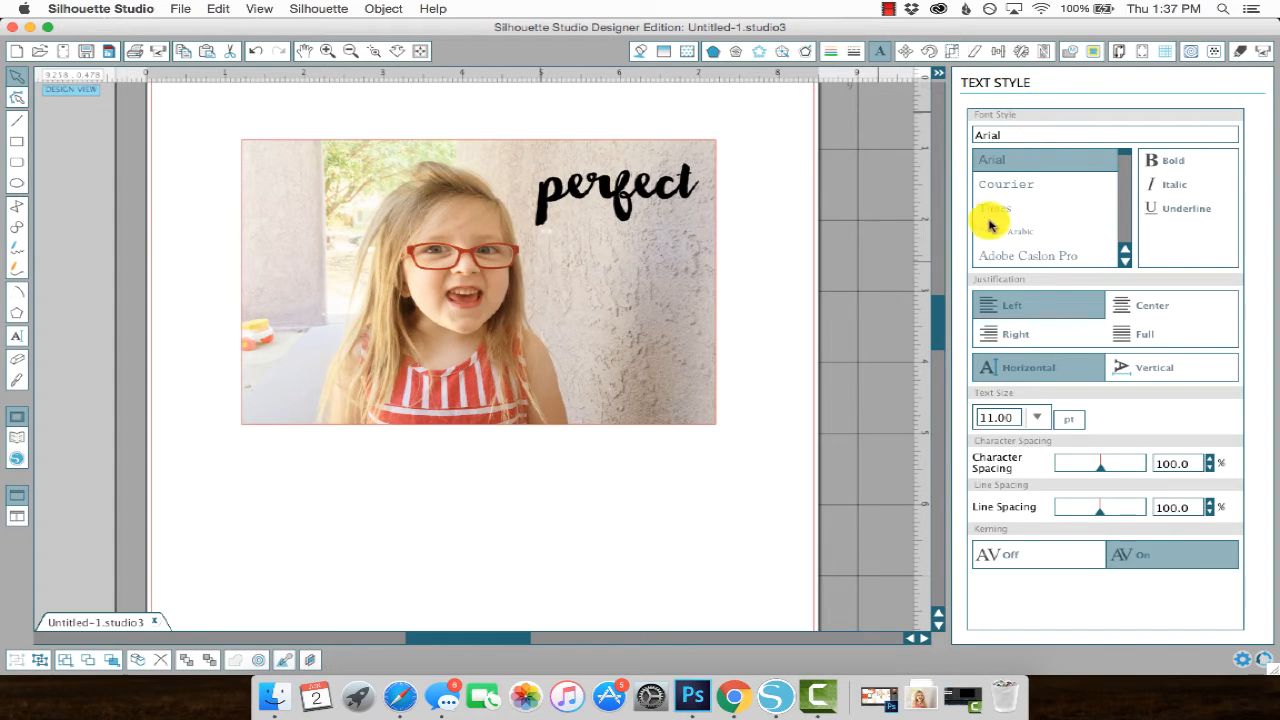
left_click(1002, 184)
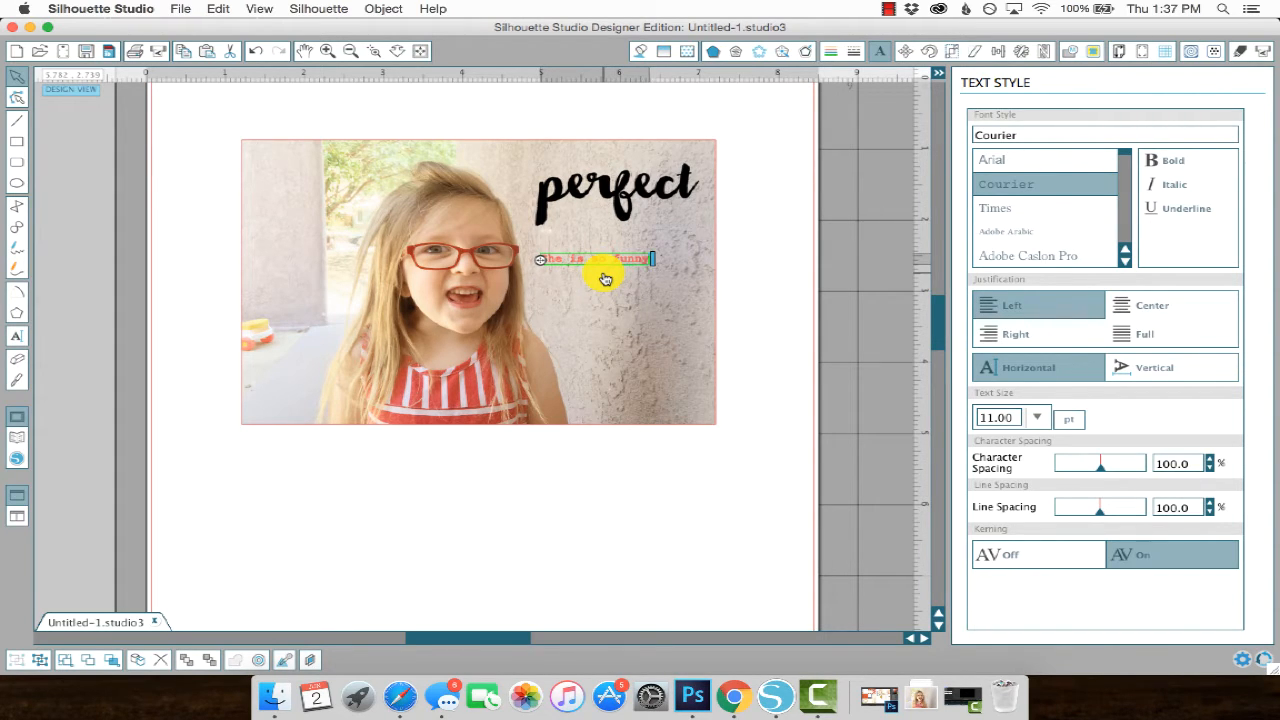
key("BackSpace")
key("BackSpace")
key("BackSpace")
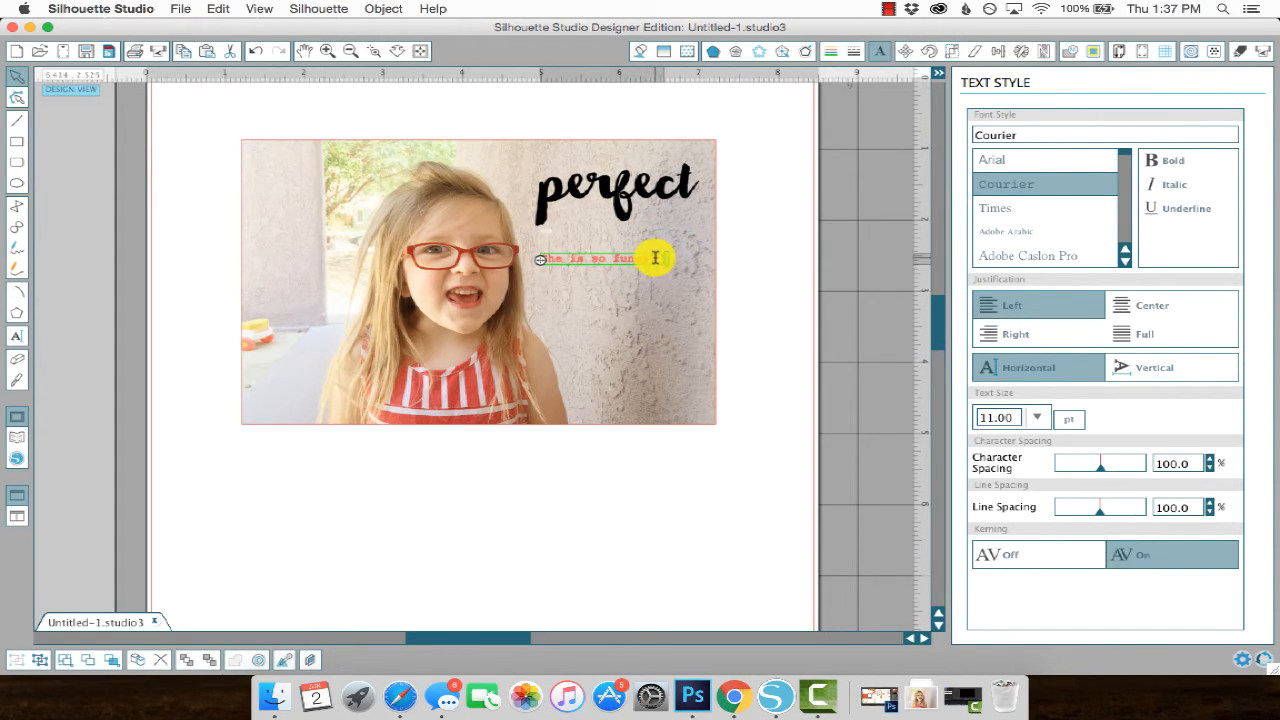
type("ny!")
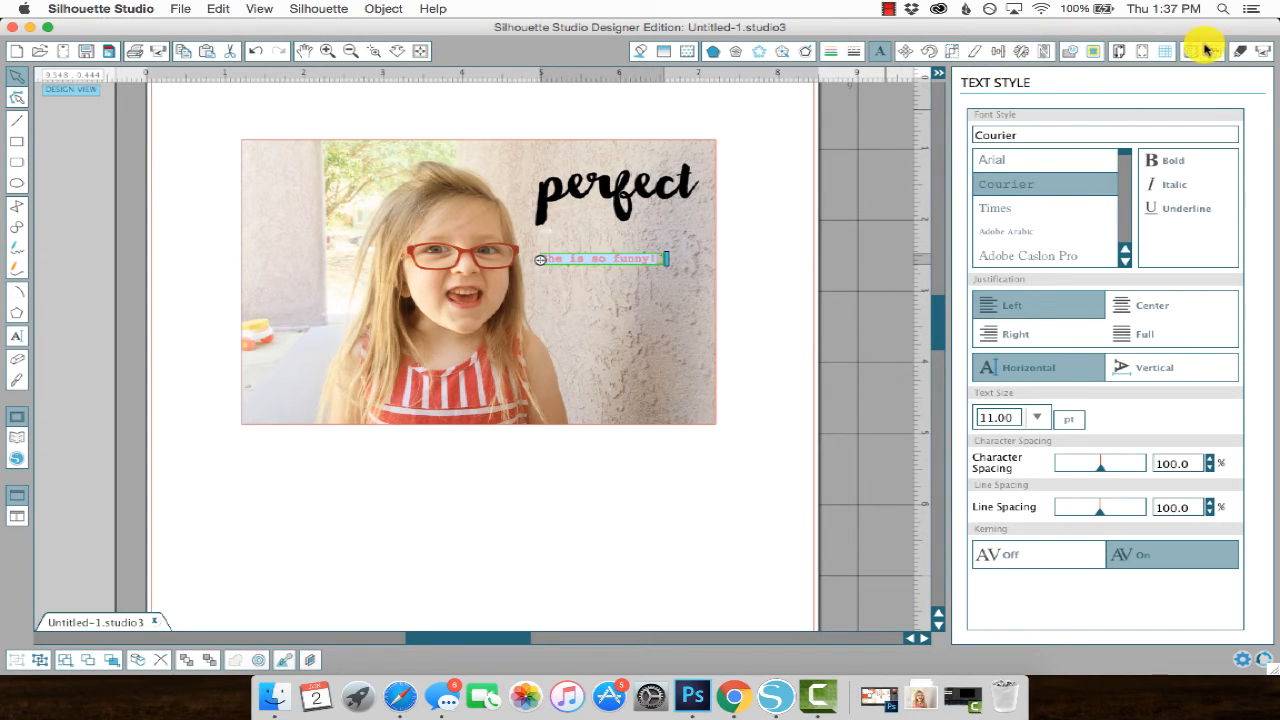
Set the text "She is so funny!" to No Cut with a black line and black fill, and deselect it.
left_click(1240, 50)
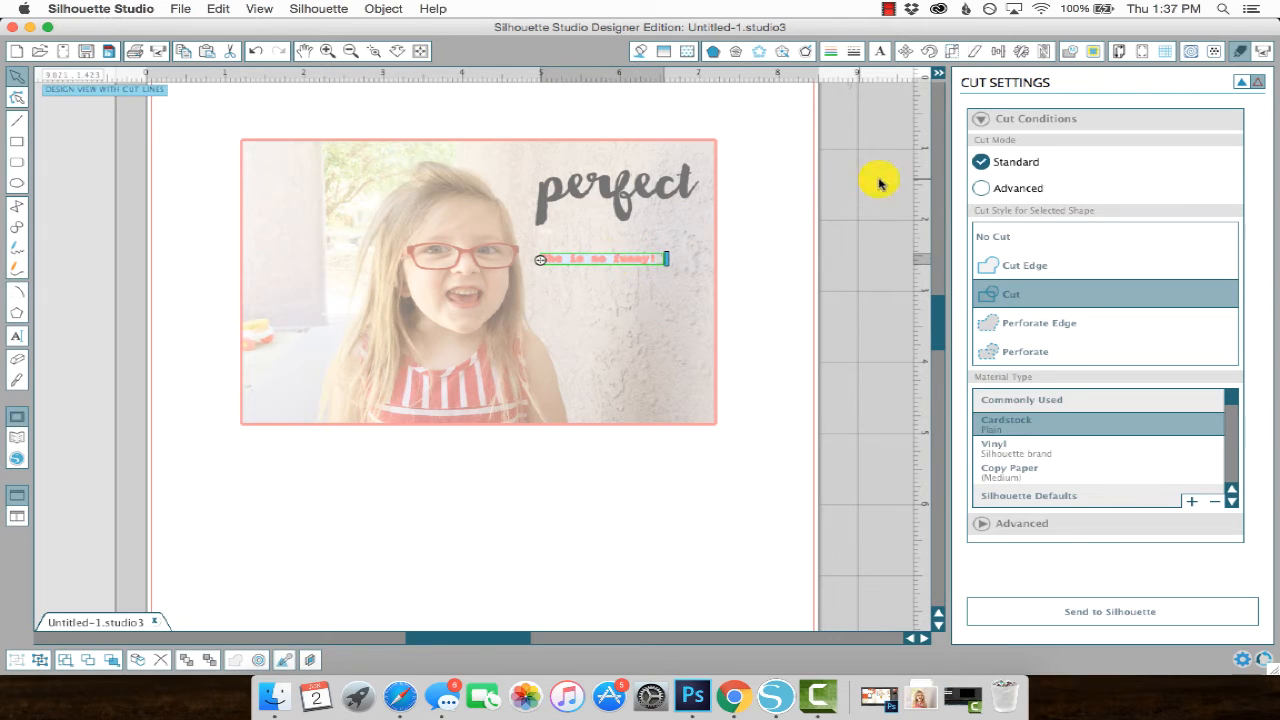
left_click(1000, 237)
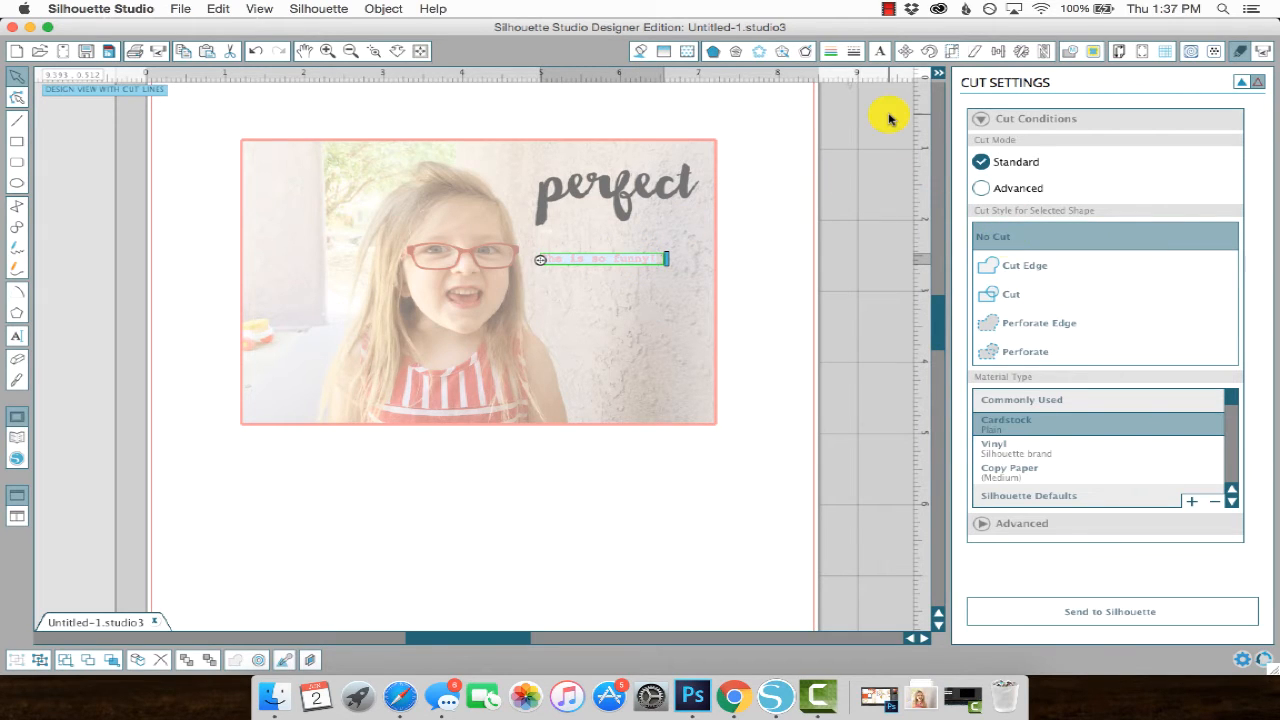
left_click(831, 52)
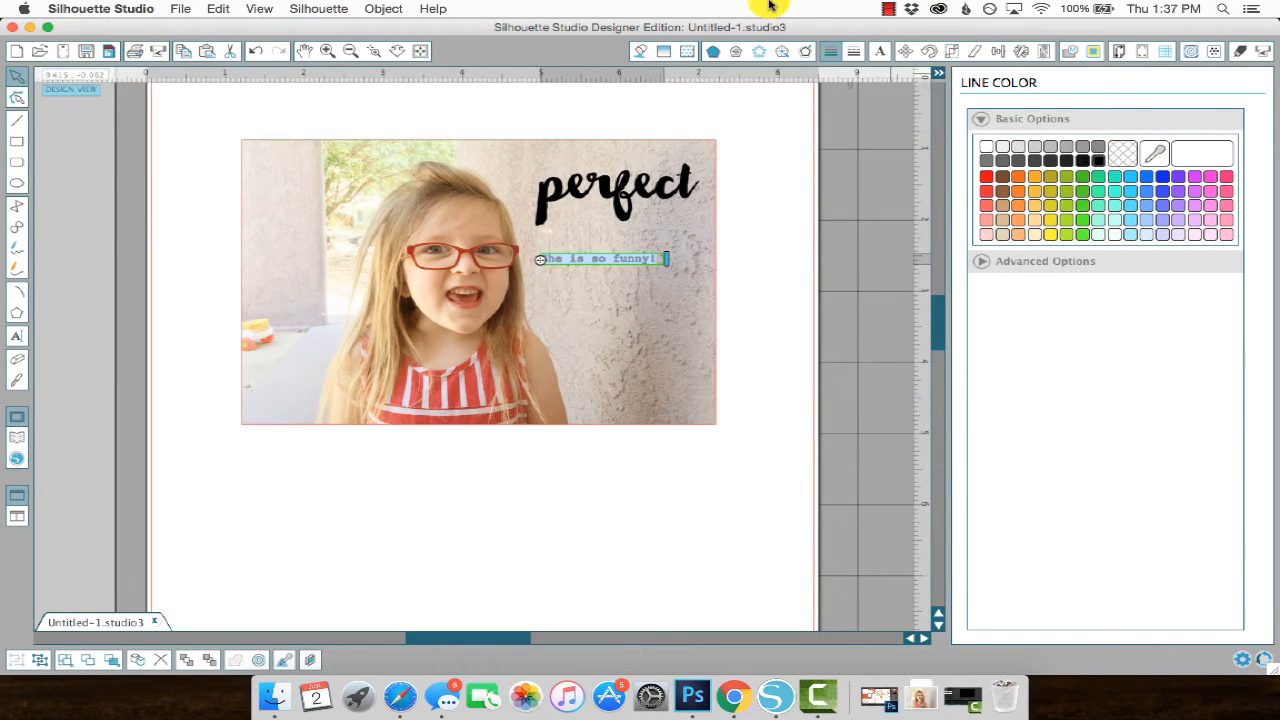
left_click(641, 51)
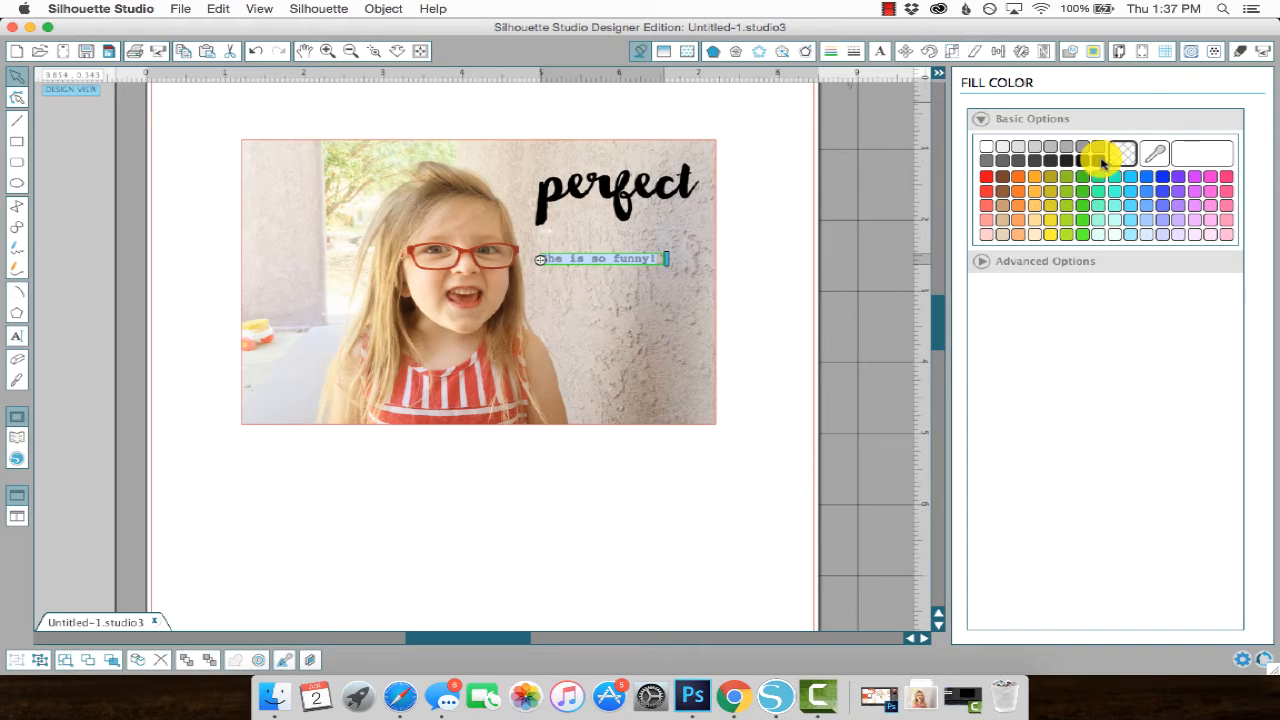
left_click(60, 215)
Move the text "She is so funny!" close under the word "perfect", shifted toward the right end of the word.
mouse_move(578, 268)
left_mouse_down()
mouse_move(594, 240)
mouse_move(568, 247)
left_mouse_up()
left_click(682, 245)
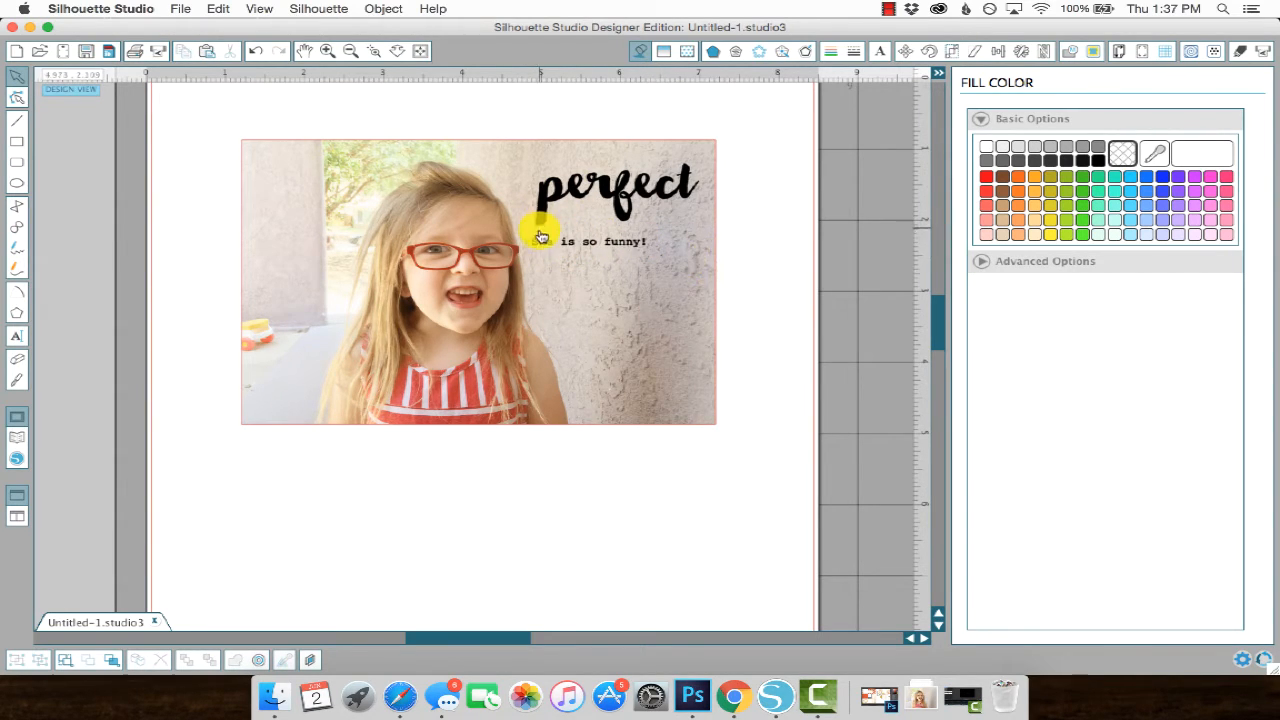
left_click_drag(540, 240, 583, 246)
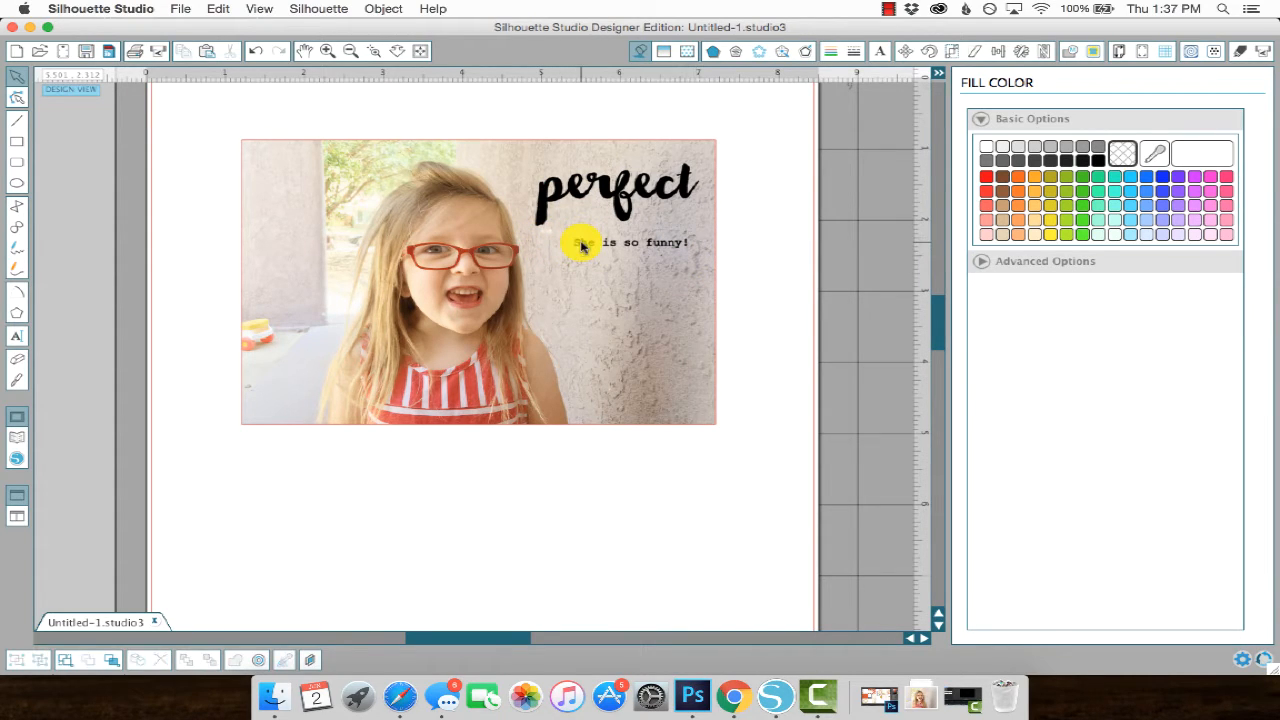
scroll(750, 203, "up", 2)
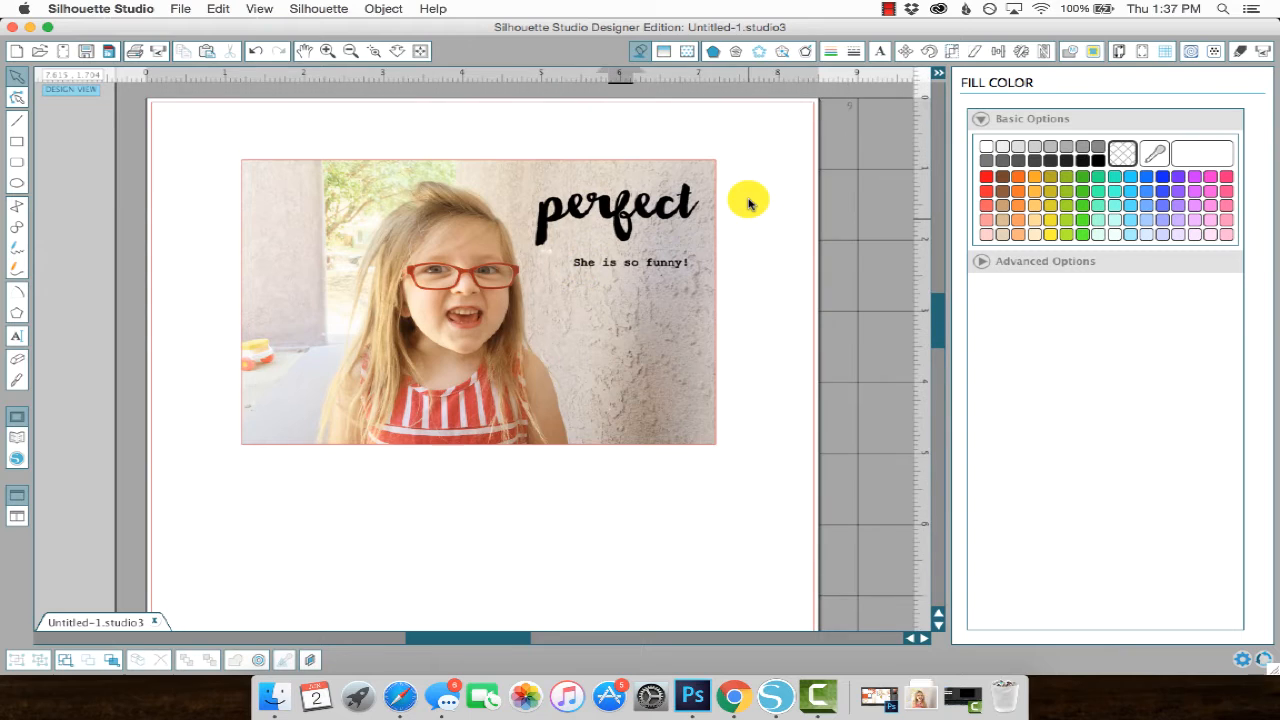
scroll(750, 203, "up", 1)
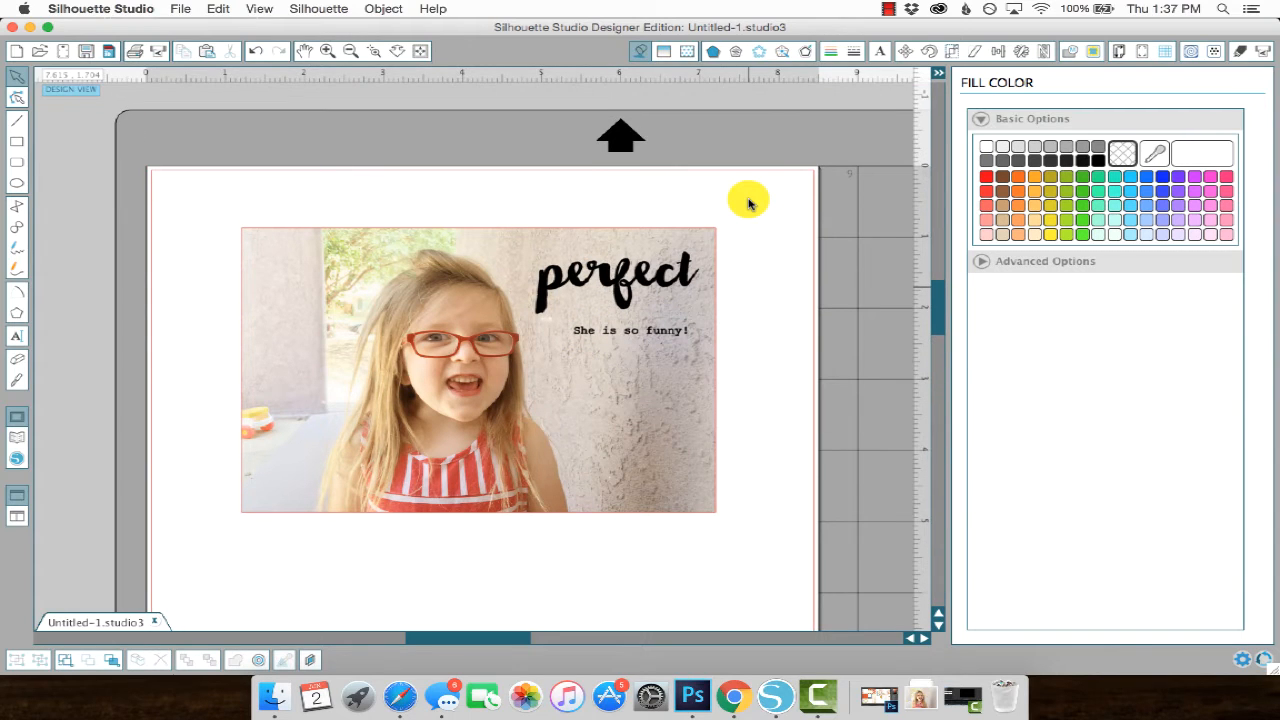
left_click(542, 280)
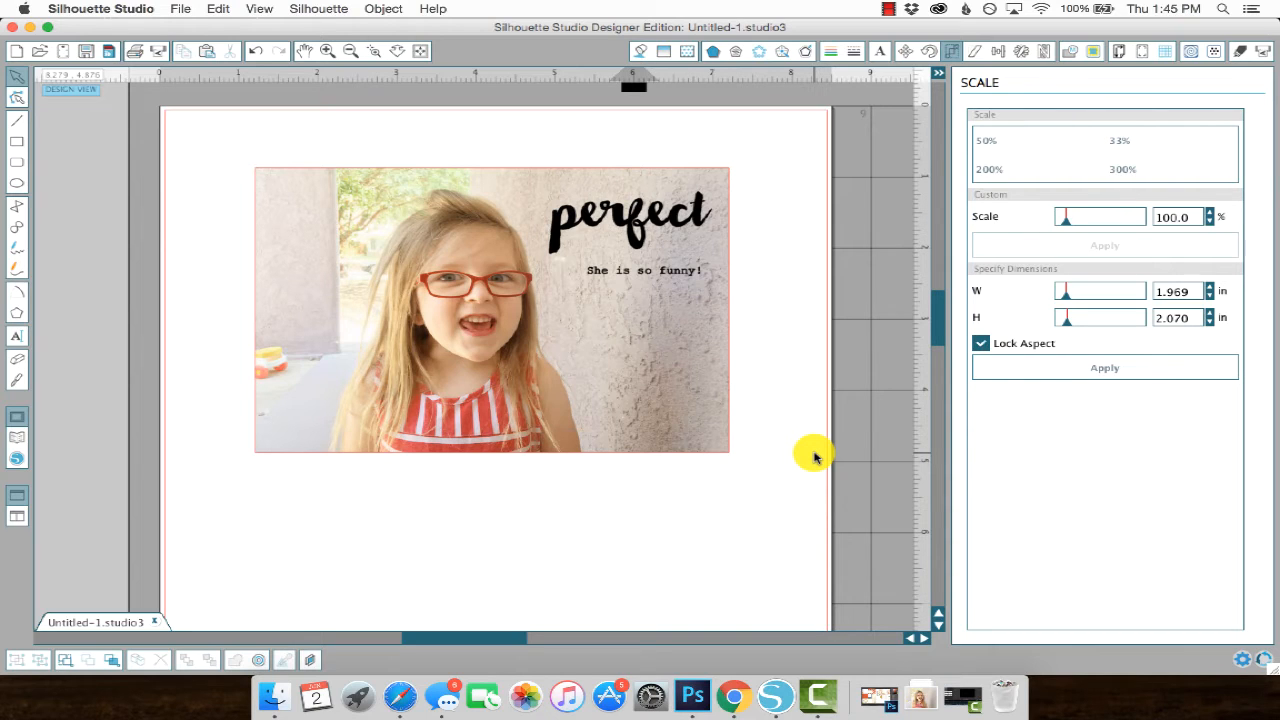
scroll(814, 456, "down", 2)
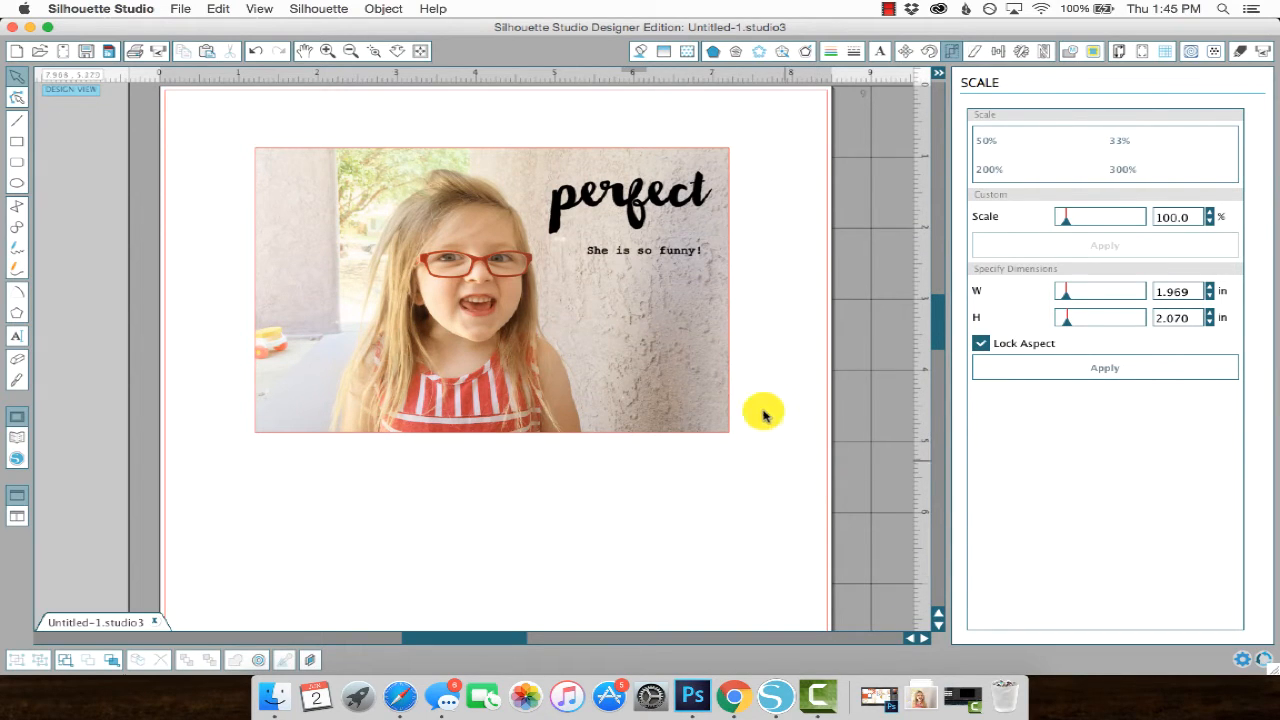
scroll(749, 372, "down", 10)
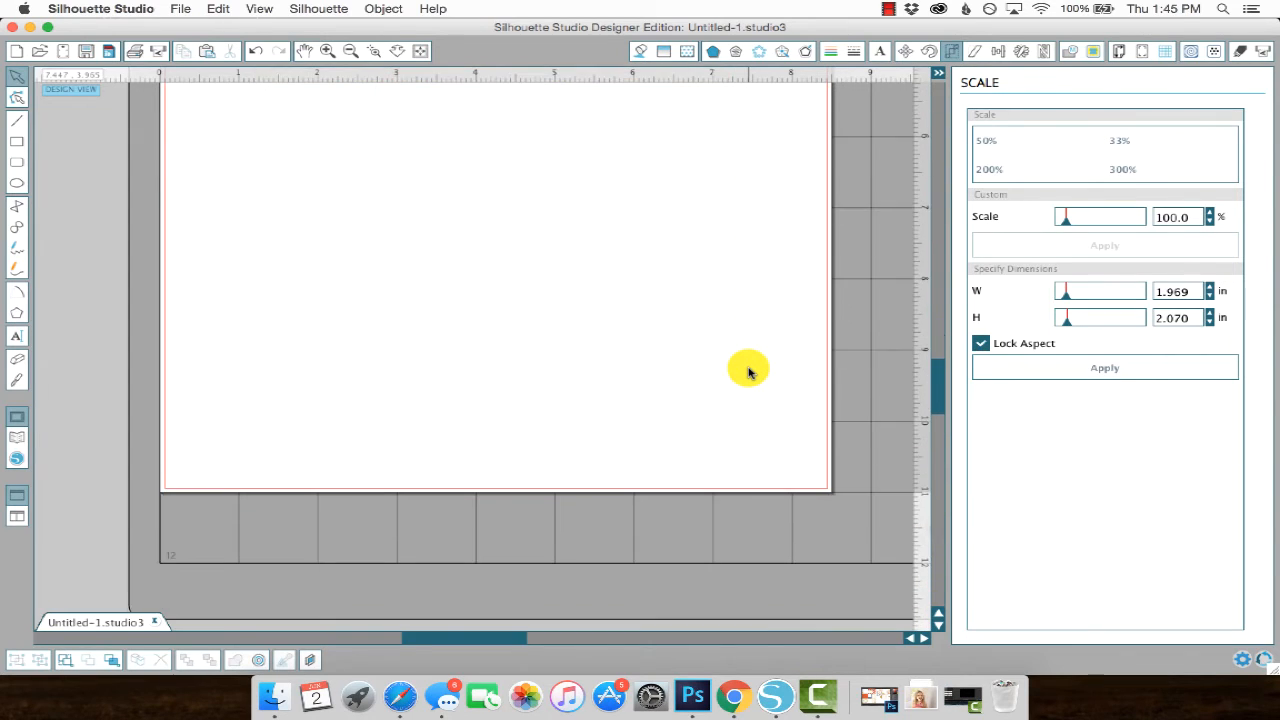
scroll(749, 372, "up", 10)
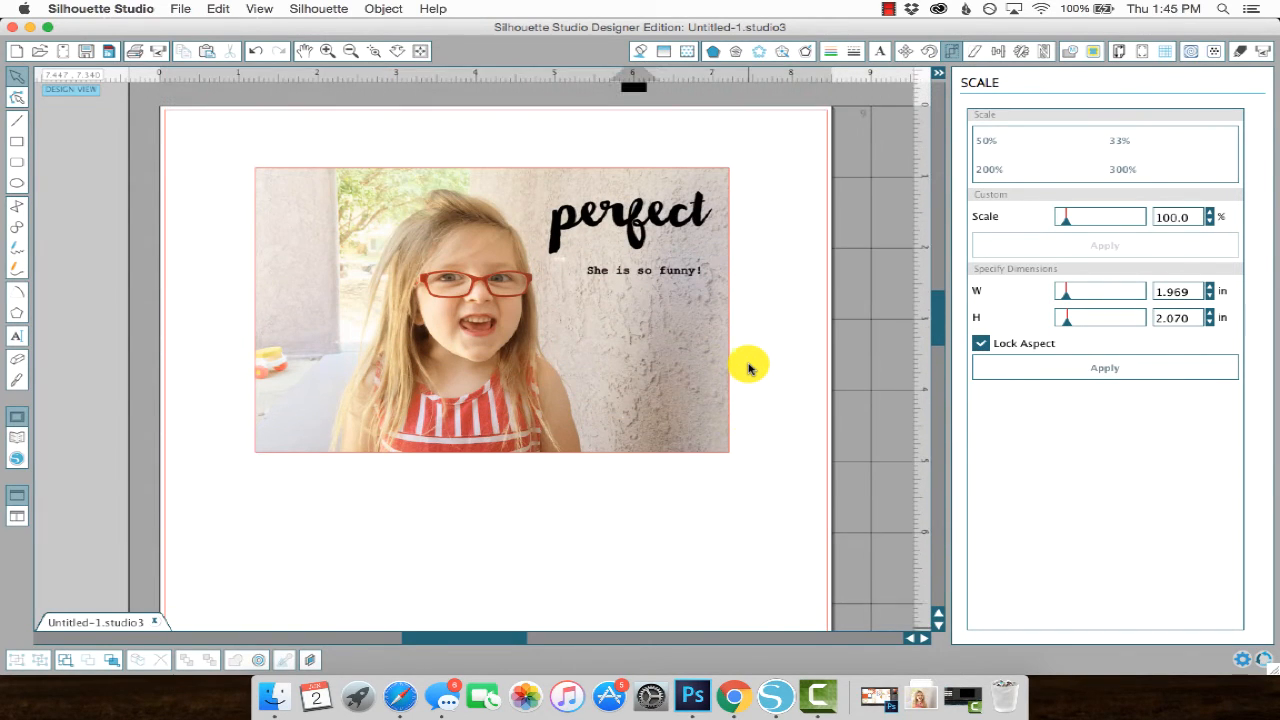
scroll(749, 369, "up", 1)
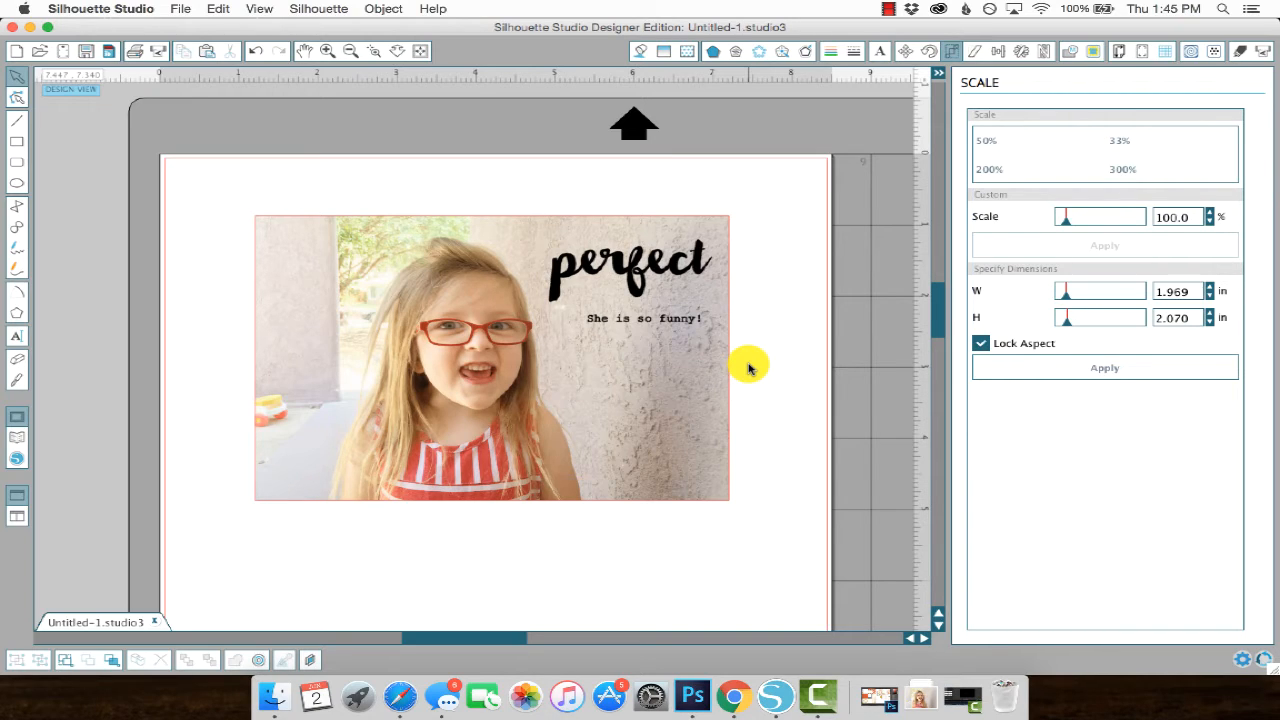
Set a custom design page size of 6 in wide by 4 in high.
left_click(1119, 53)
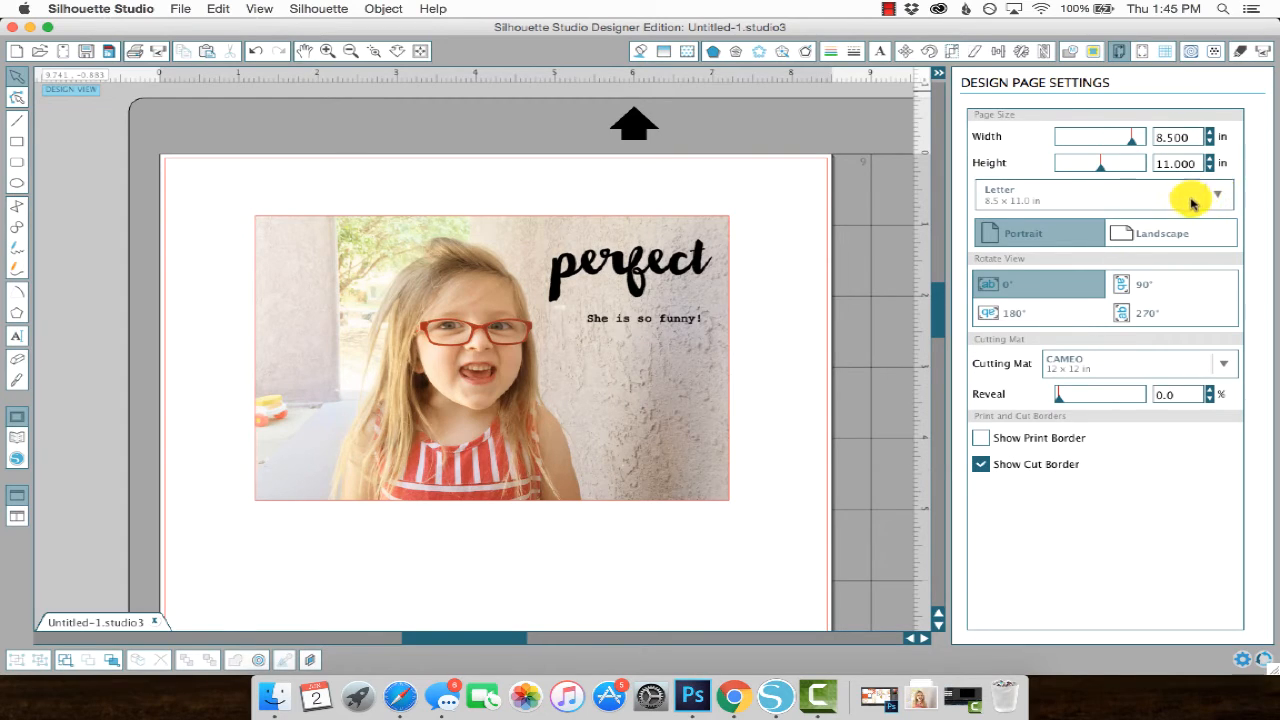
left_click(1220, 197)
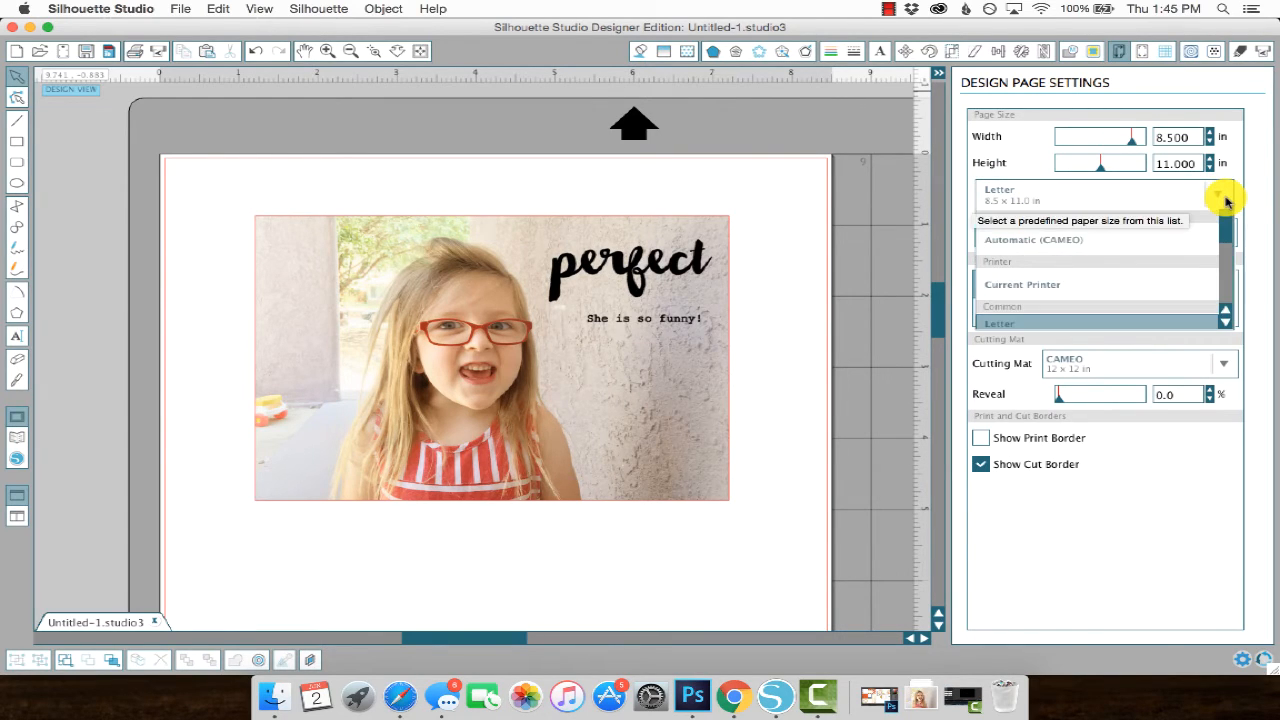
left_click_drag(1227, 235, 1232, 318)
left_click(1049, 320)
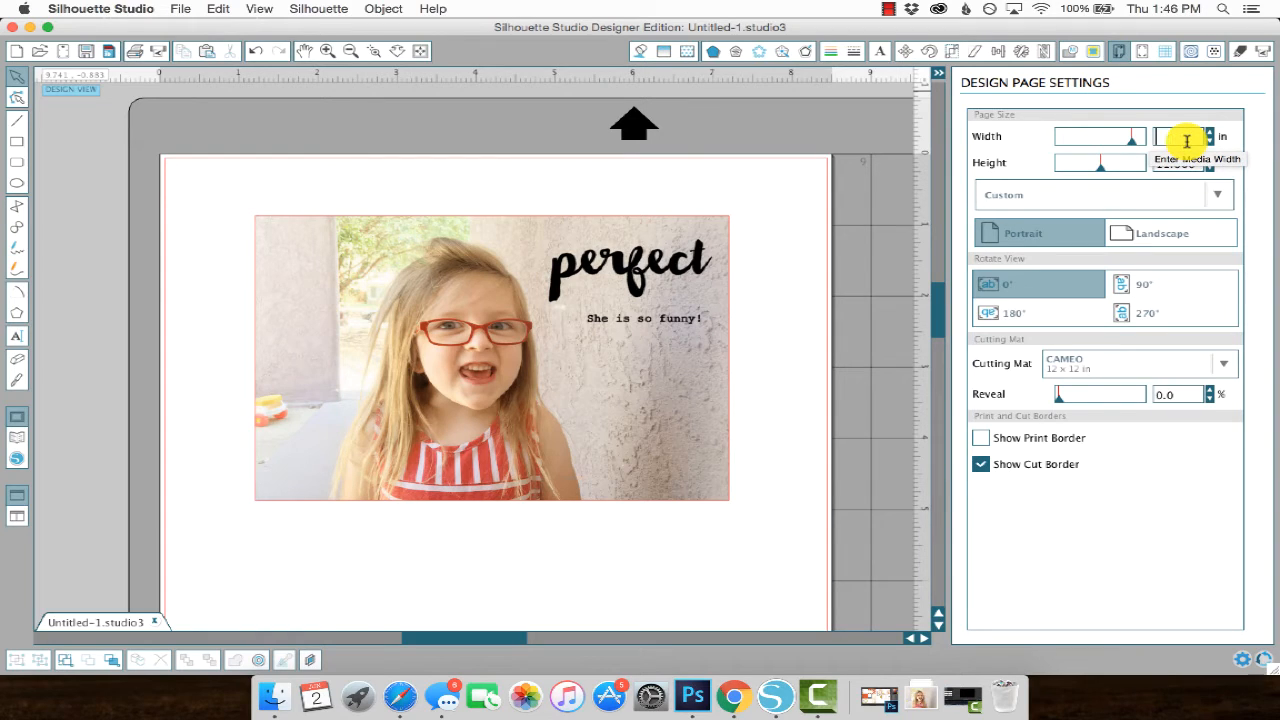
left_click(1199, 162)
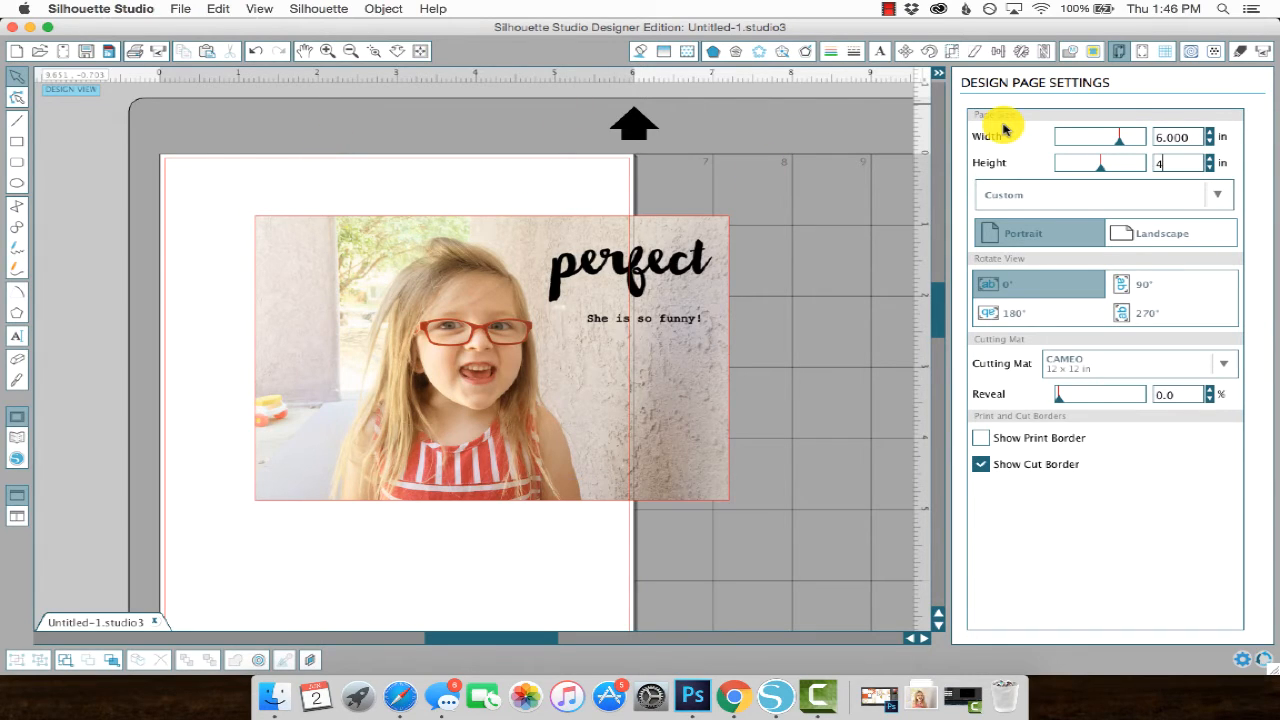
key("Return")
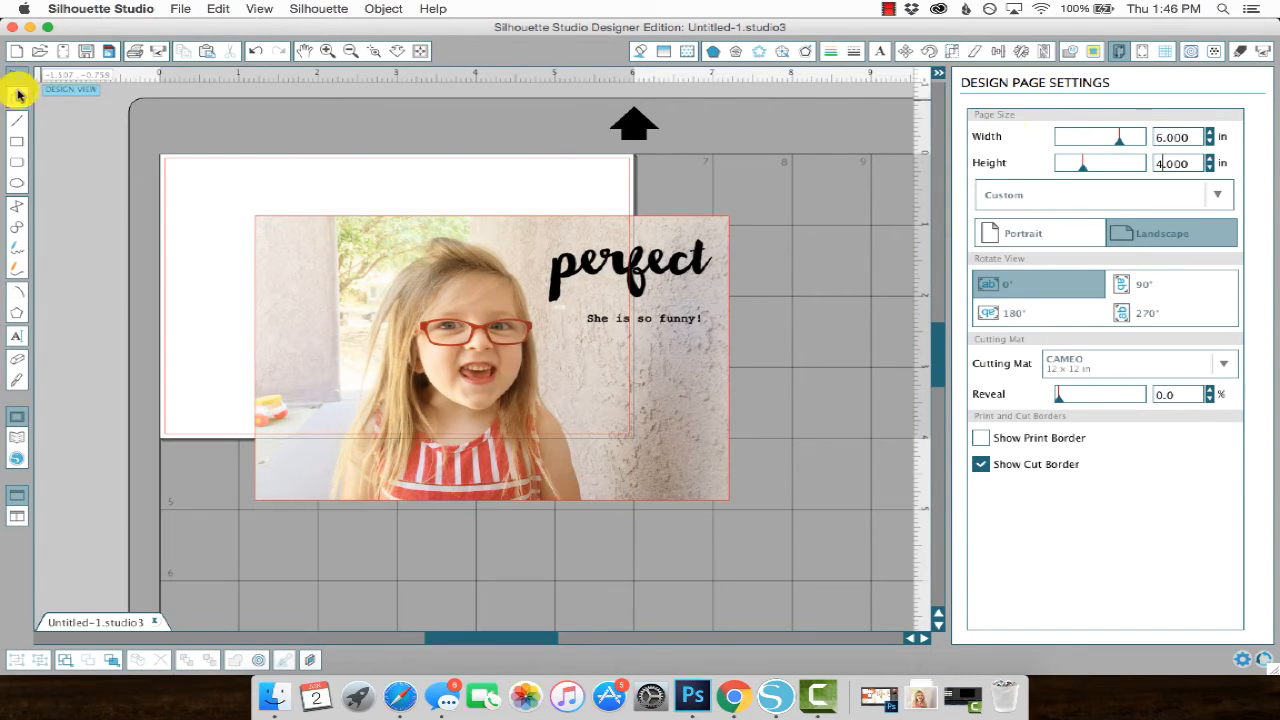
Align the photo with the 6 × 4 in page, reposition "perfect" in its upper right area with "She is so funny!" left-aligned below, and deselect.
left_click_drag(320, 246, 240, 192)
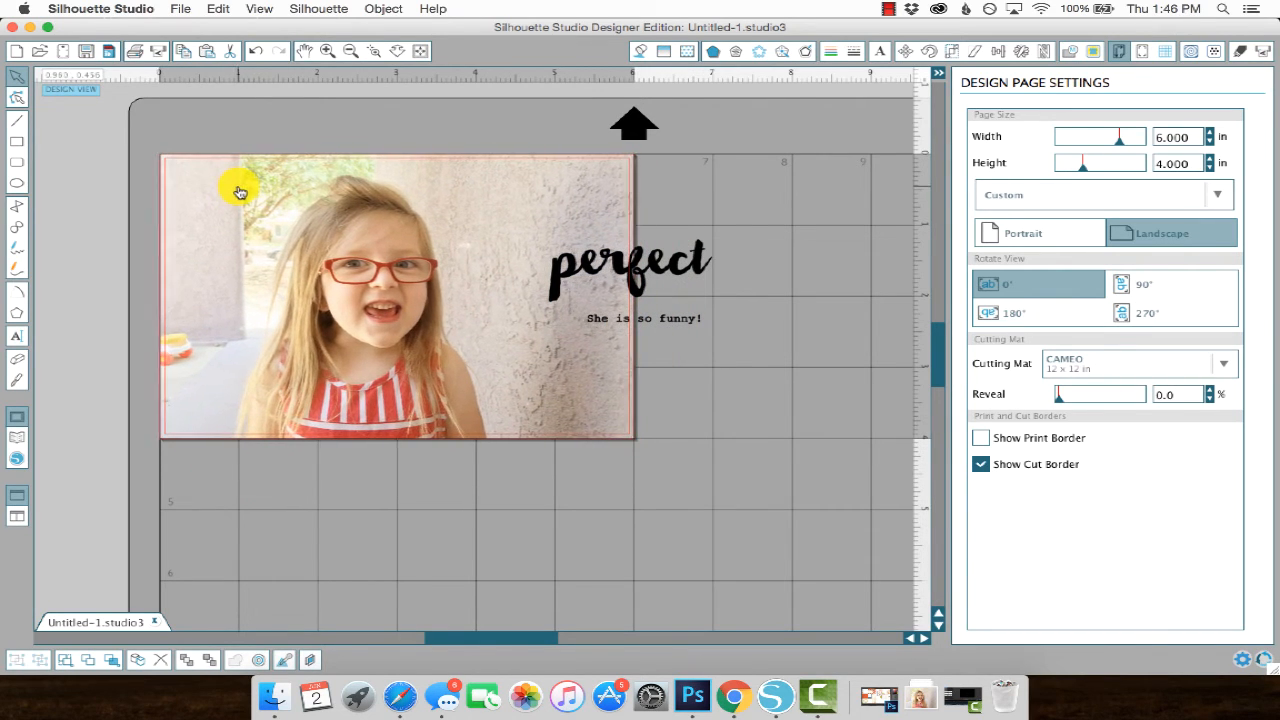
key("Escape")
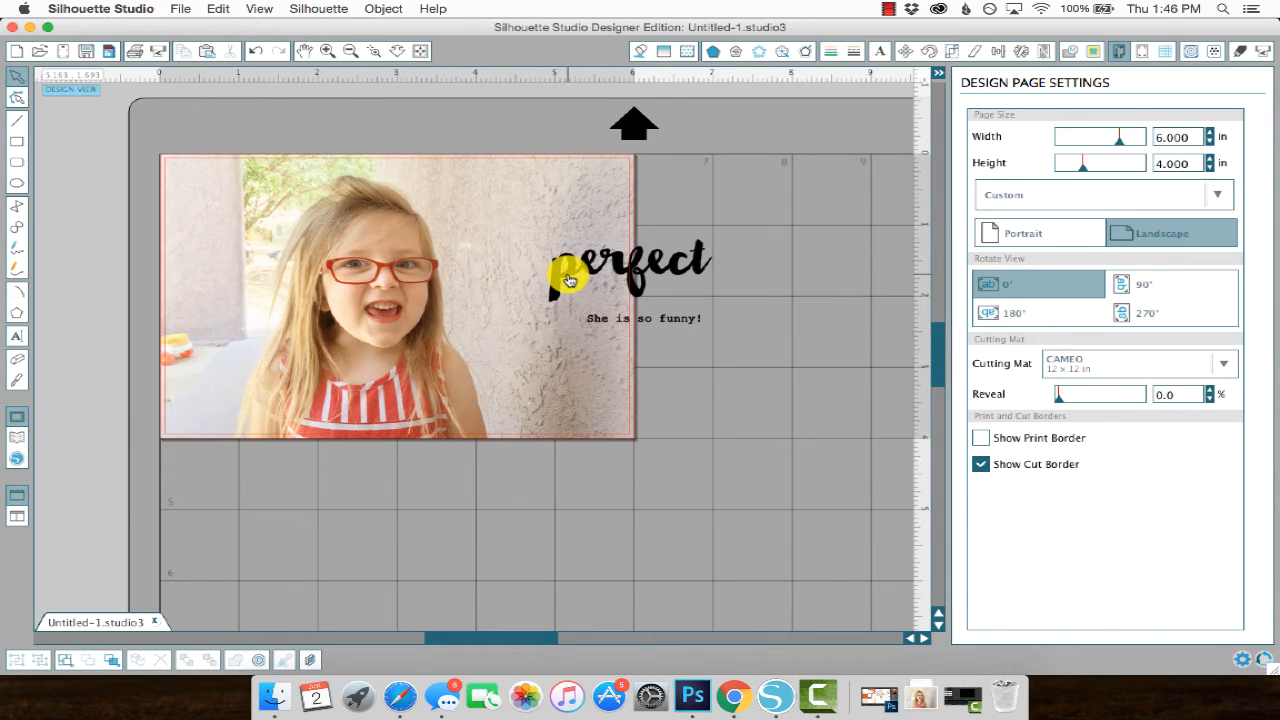
left_click_drag(551, 271, 458, 216)
left_click_drag(601, 324, 461, 264)
left_click(576, 368)
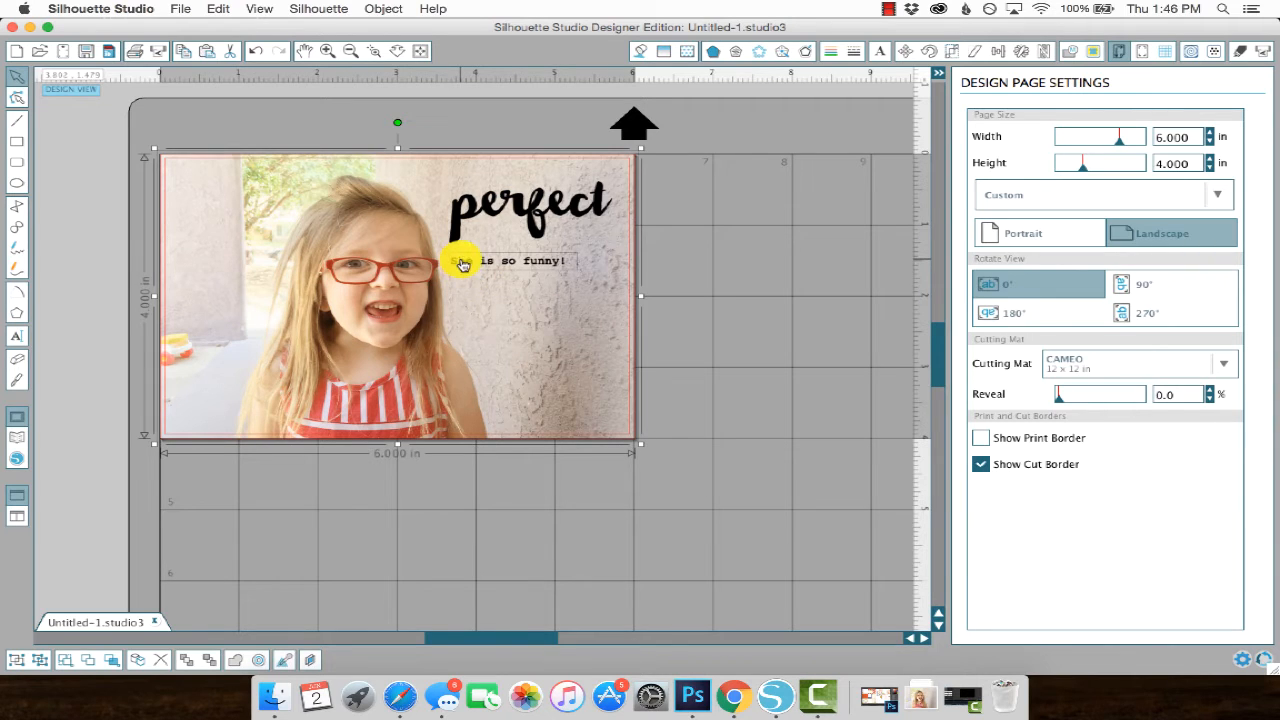
left_click_drag(394, 217, 351, 215)
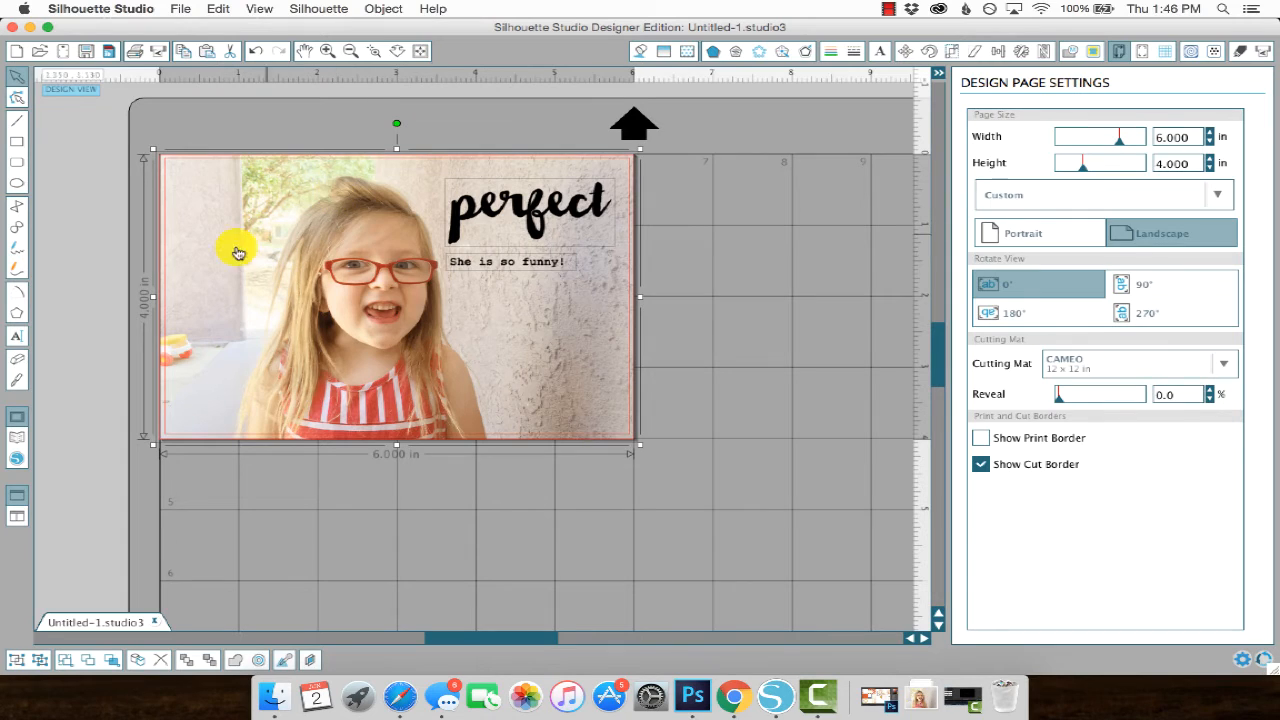
left_click(77, 318)
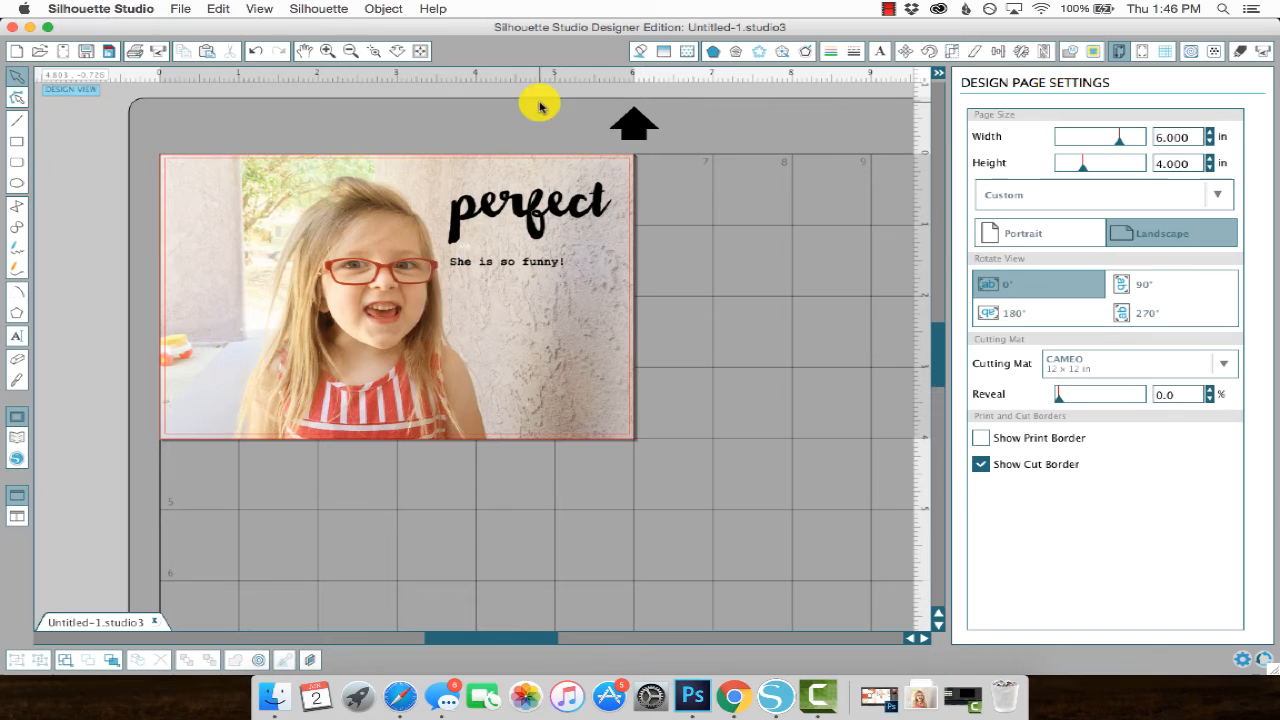
Examine the print dialog's media and quality options, and close it without printing.
left_click(172, 8)
left_click(91, 200)
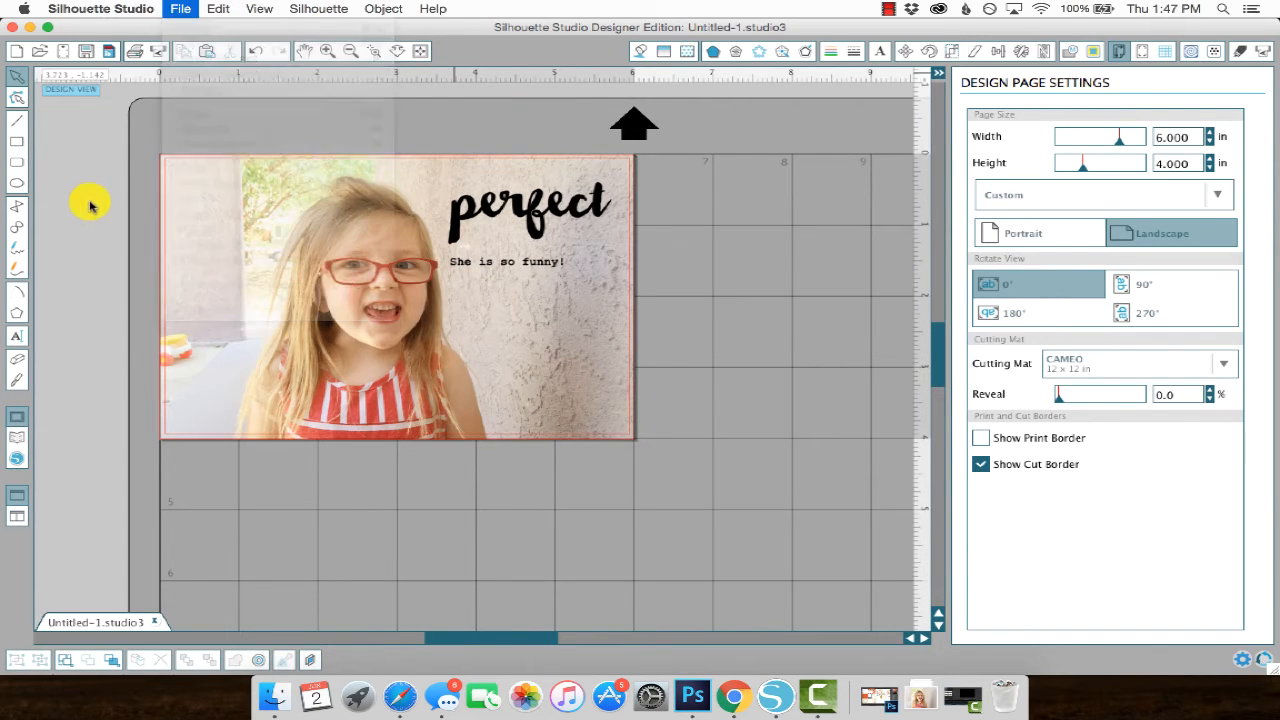
left_click(137, 51)
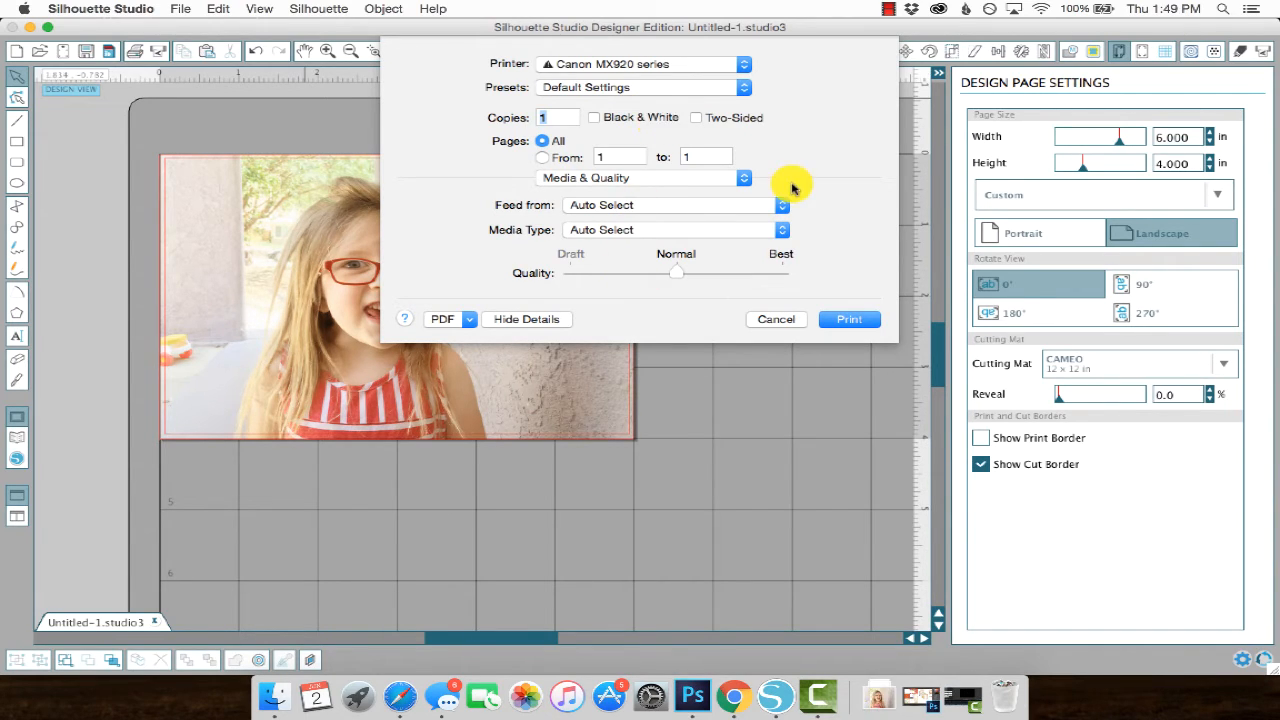
left_click(772, 320)
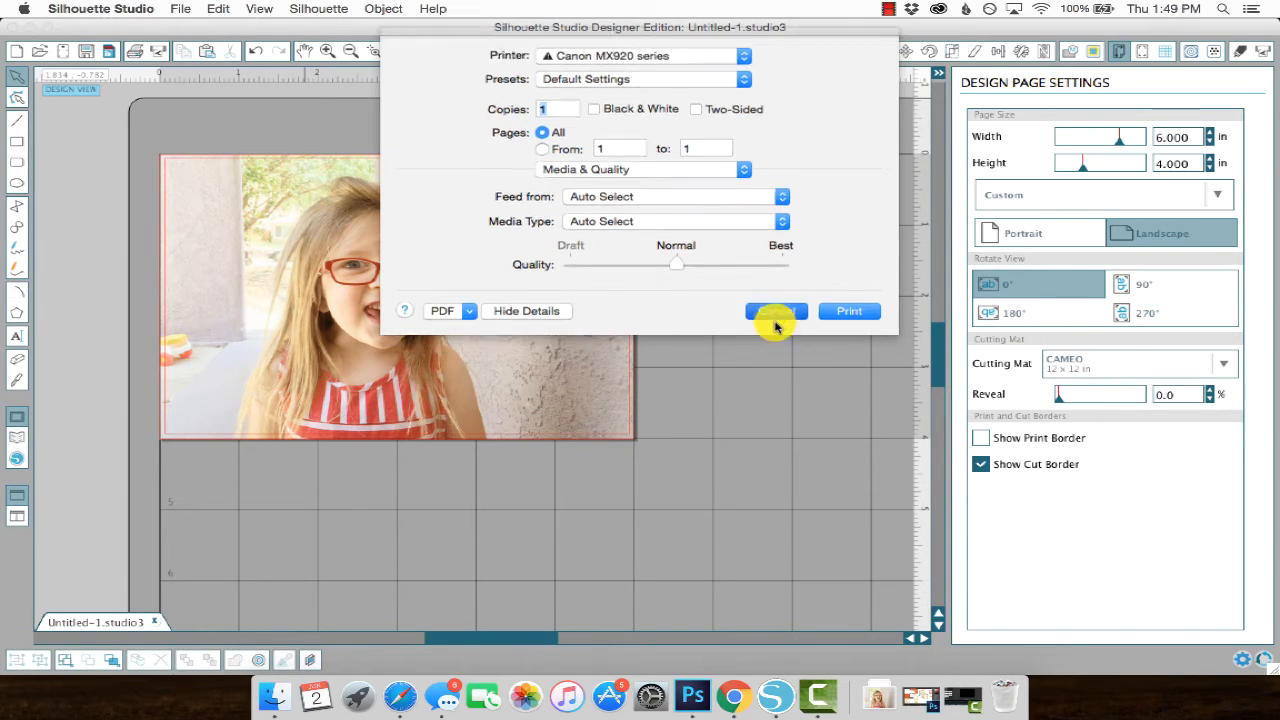
Look through the available paper sizes in the print page setup.
left_click(187, 6)
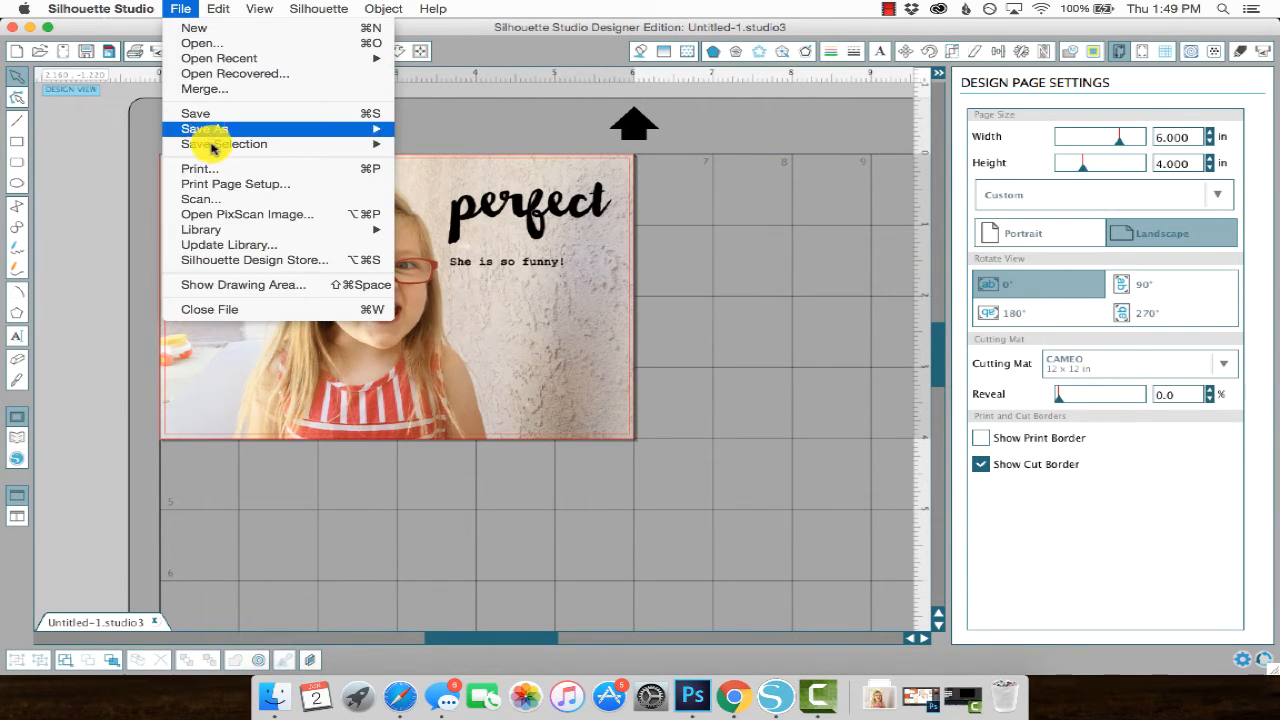
left_click(243, 186)
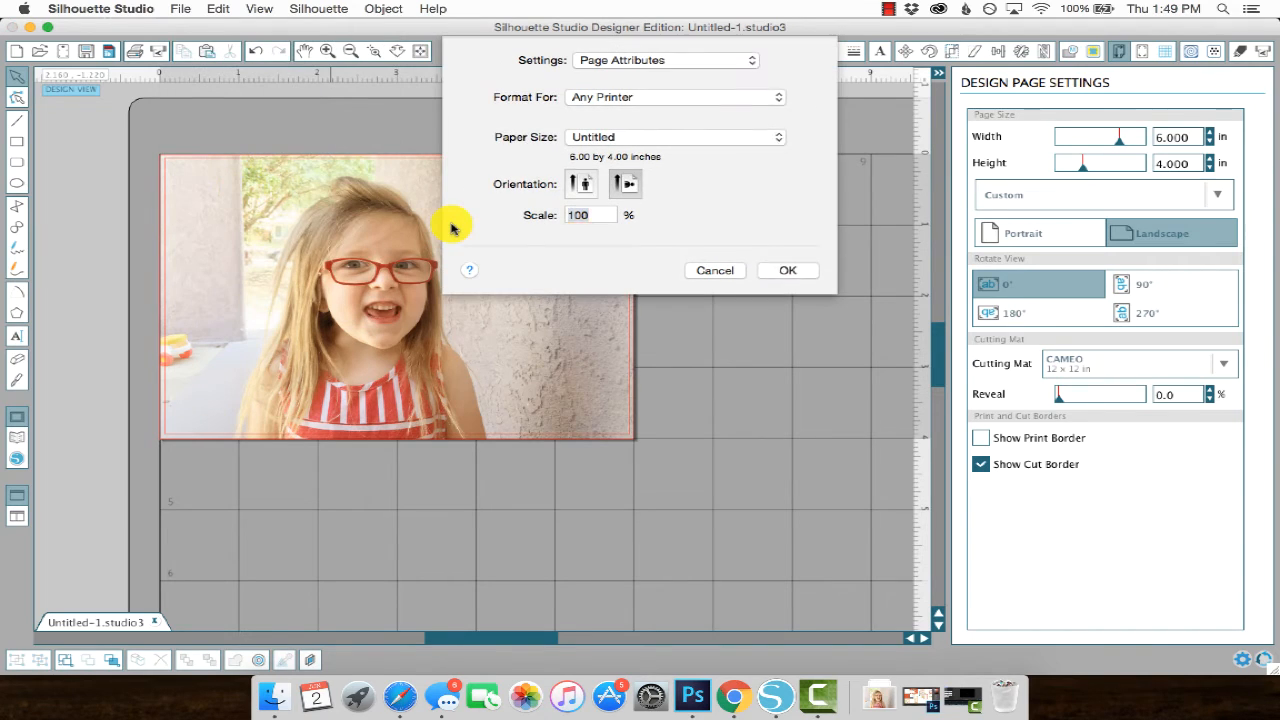
left_click(650, 137)
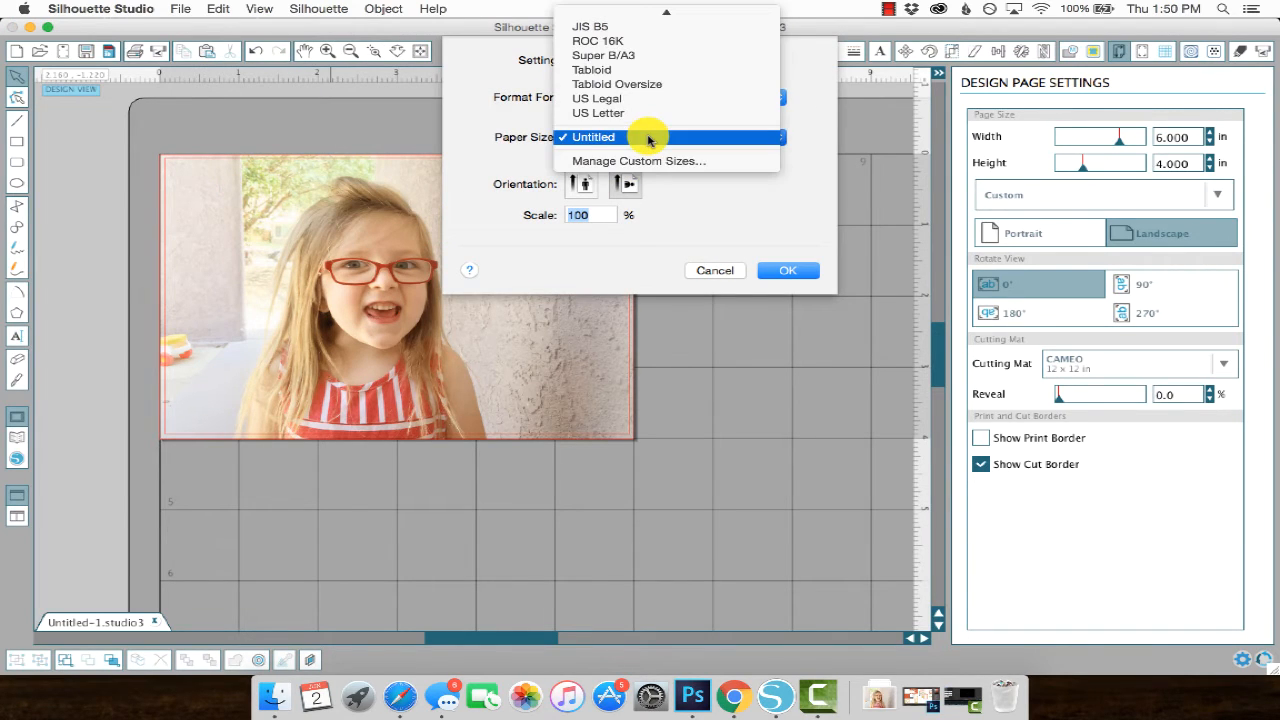
scroll(662, 114, "up", 3)
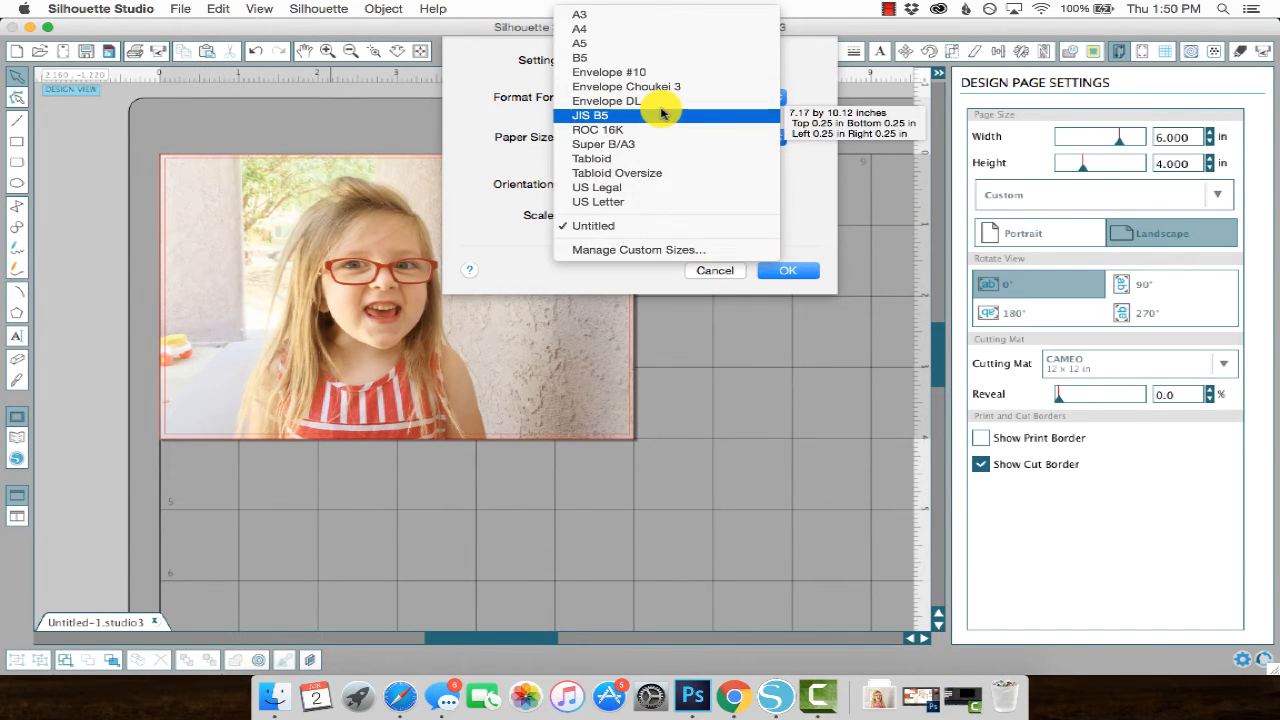
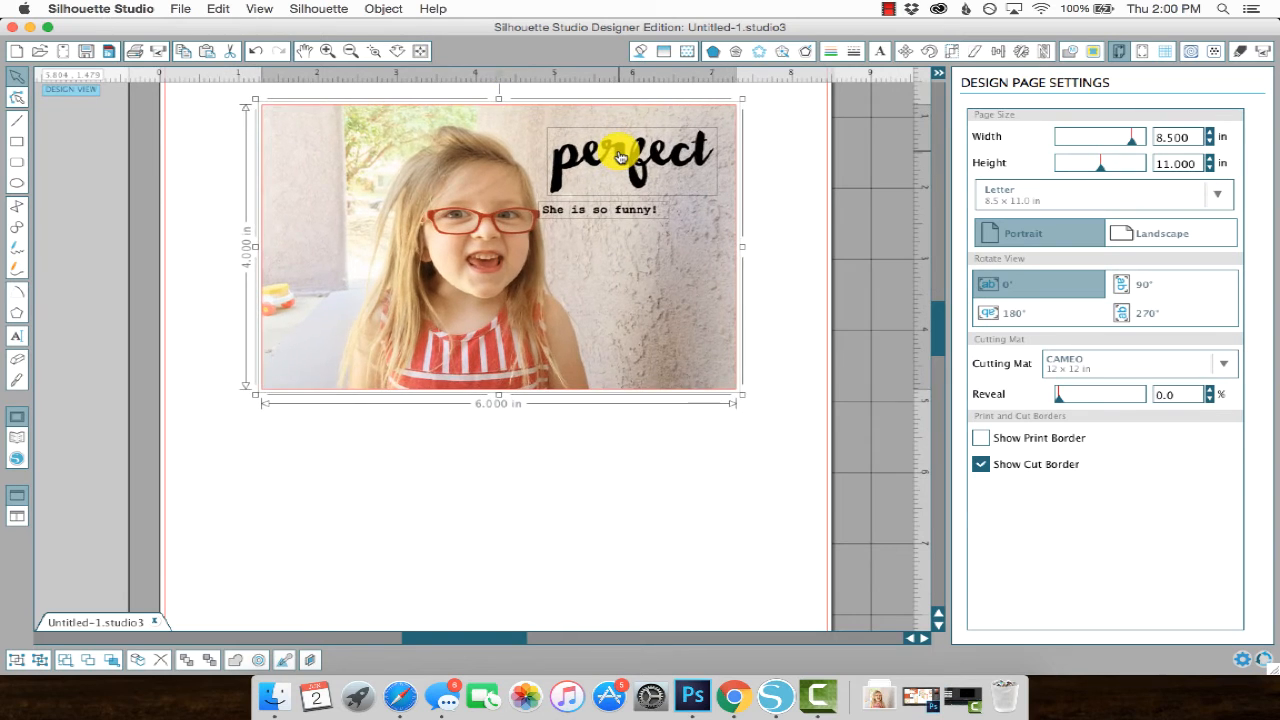
Move the photo together with its two text elements up near the letter page's top edge and deselect them.
scroll(617, 157, "up", 3)
left_click_drag(386, 310, 385, 273)
left_click(94, 346)
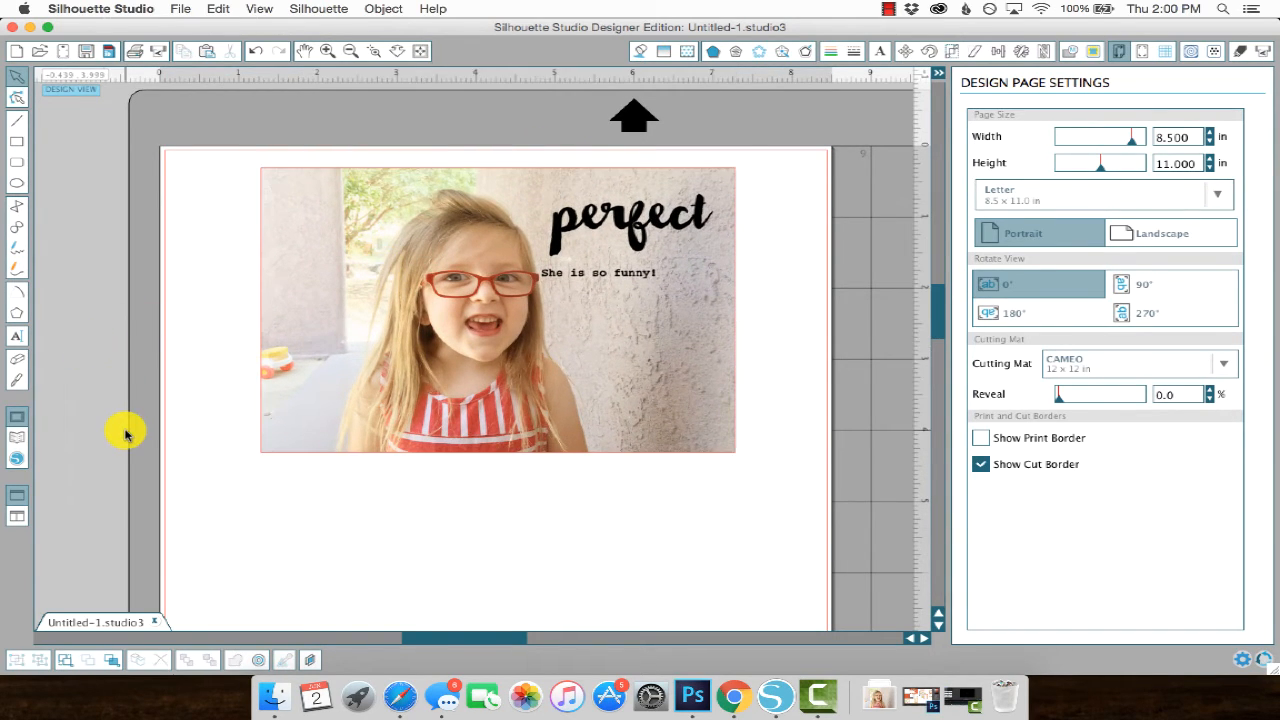
Draw a rectangle about 2.67 × 1.91 in below the photo and select it with the Scale options shown.
scroll(123, 429, "down", 3)
scroll(126, 430, "down", 2)
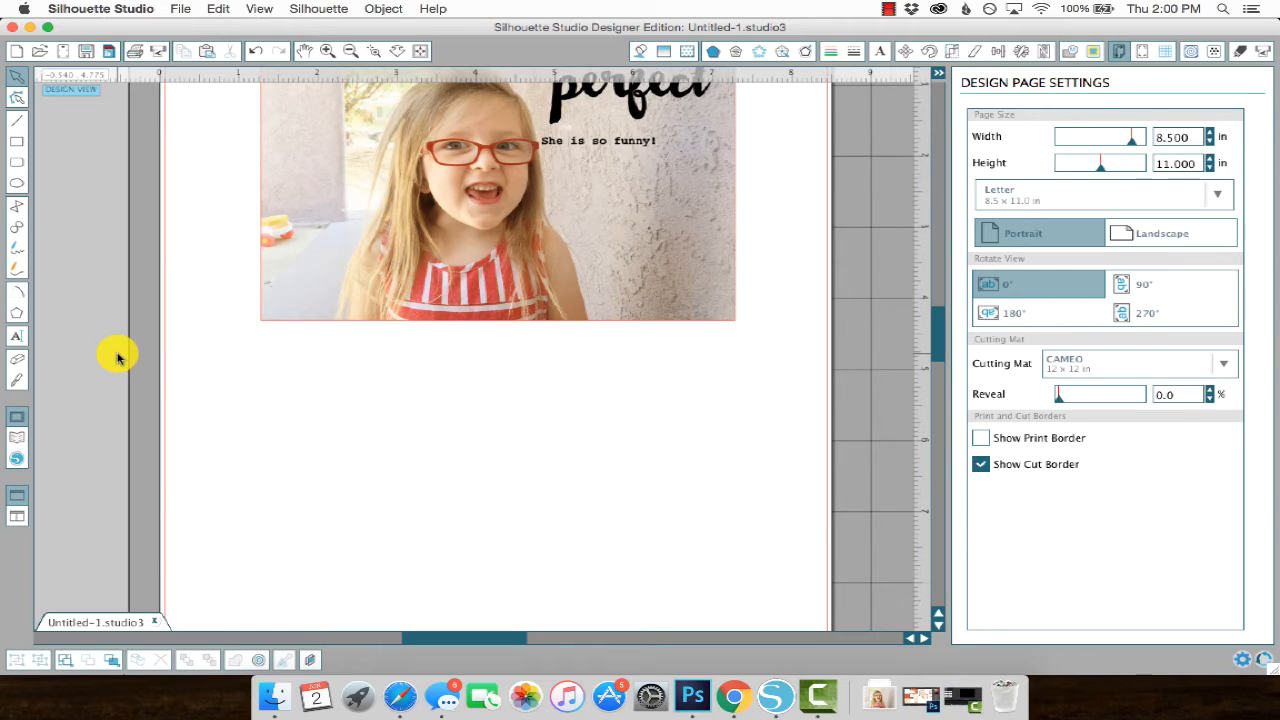
left_click(20, 144)
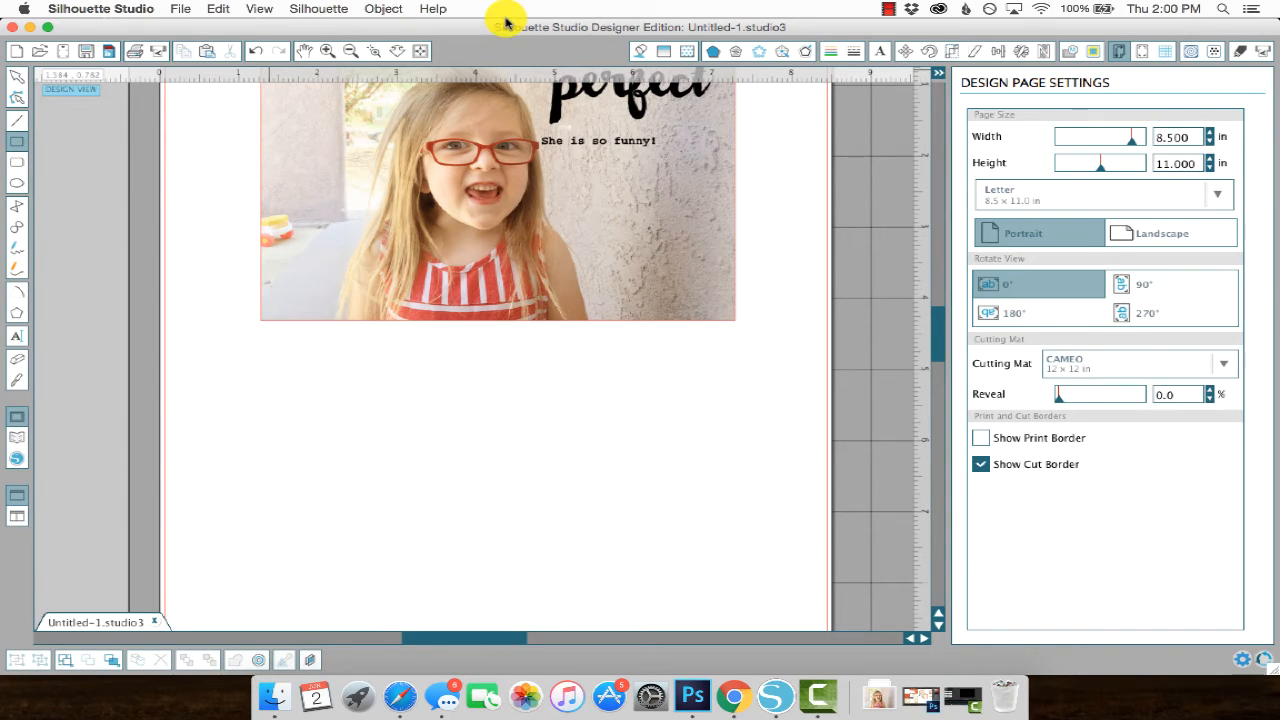
left_click(951, 50)
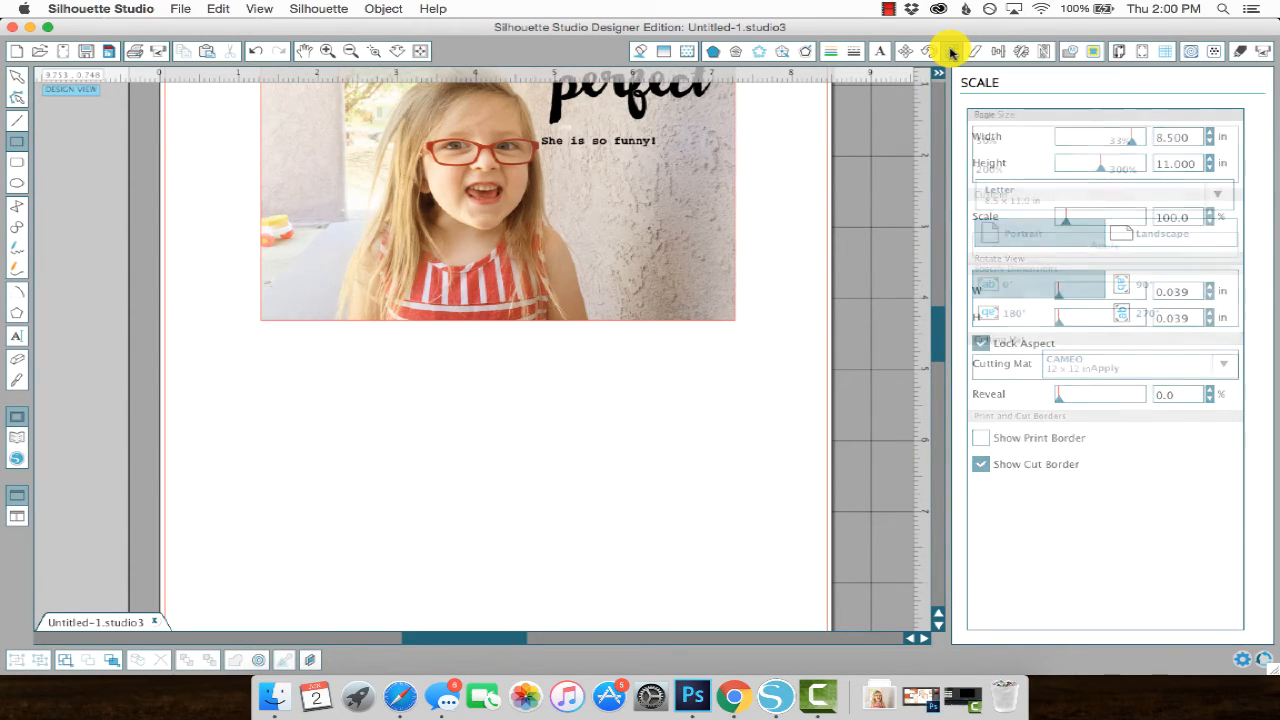
mouse_move(286, 402)
left_mouse_down()
mouse_move(311, 451)
mouse_move(497, 537)
left_mouse_up()
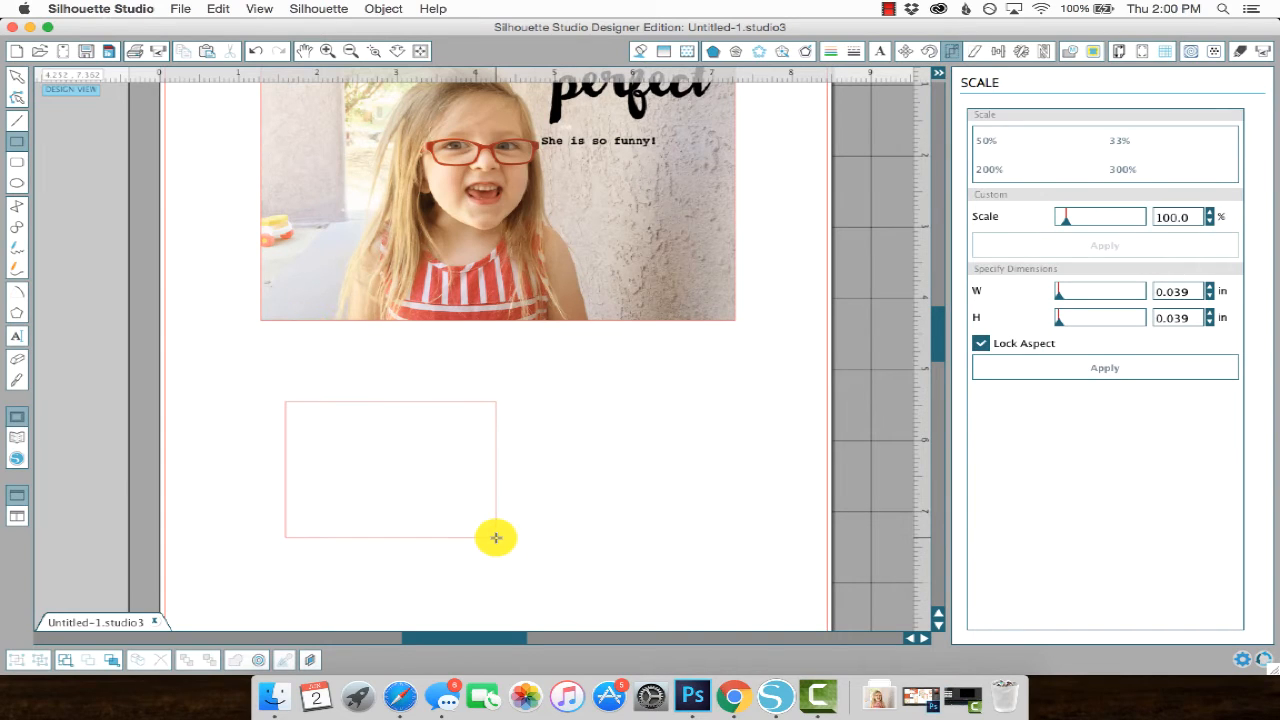
left_click(18, 76)
left_click(334, 402)
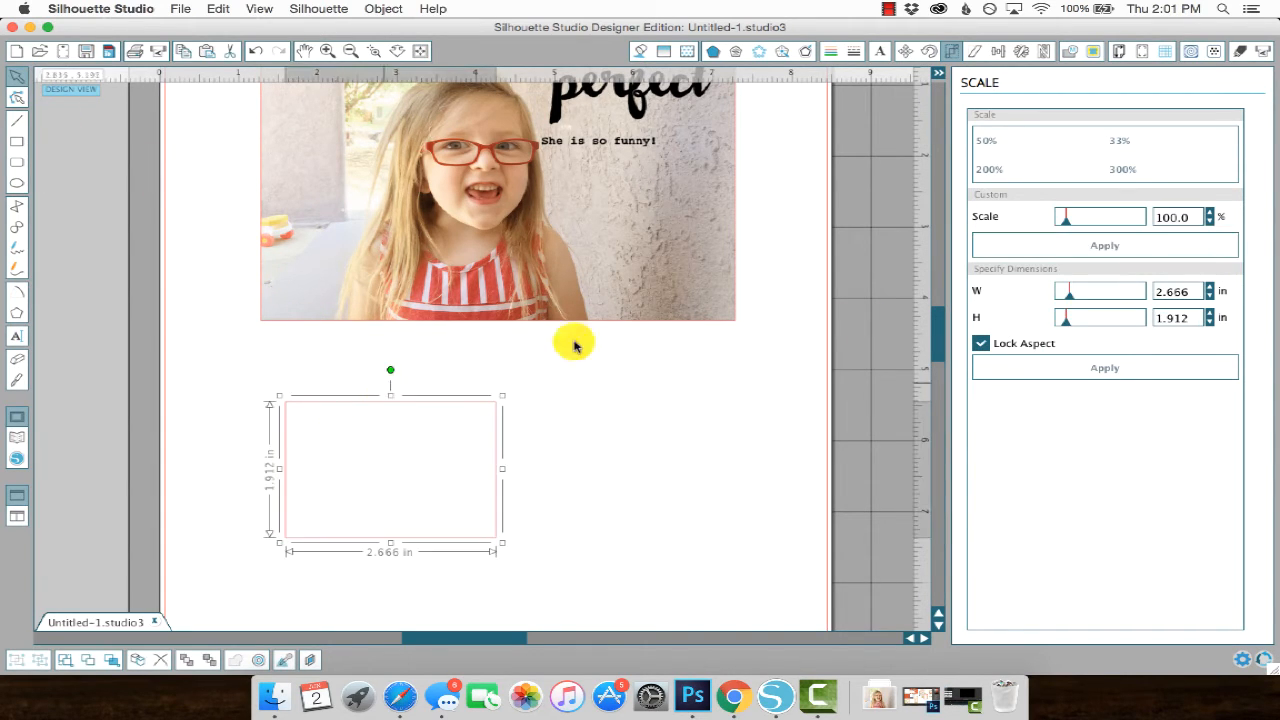
Unlock the rectangle's aspect ratio and resize it to 2.5 in wide by 2.5 in high.
left_click_drag(1069, 291, 1114, 291)
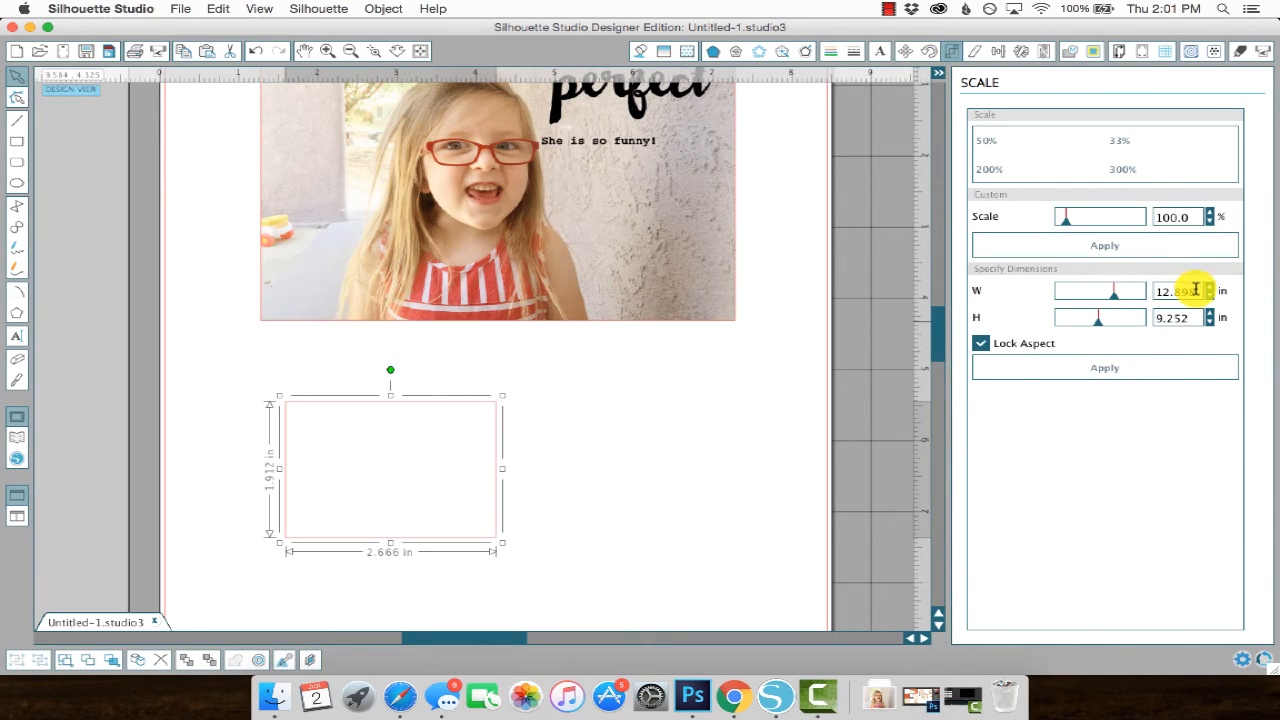
left_click(981, 343)
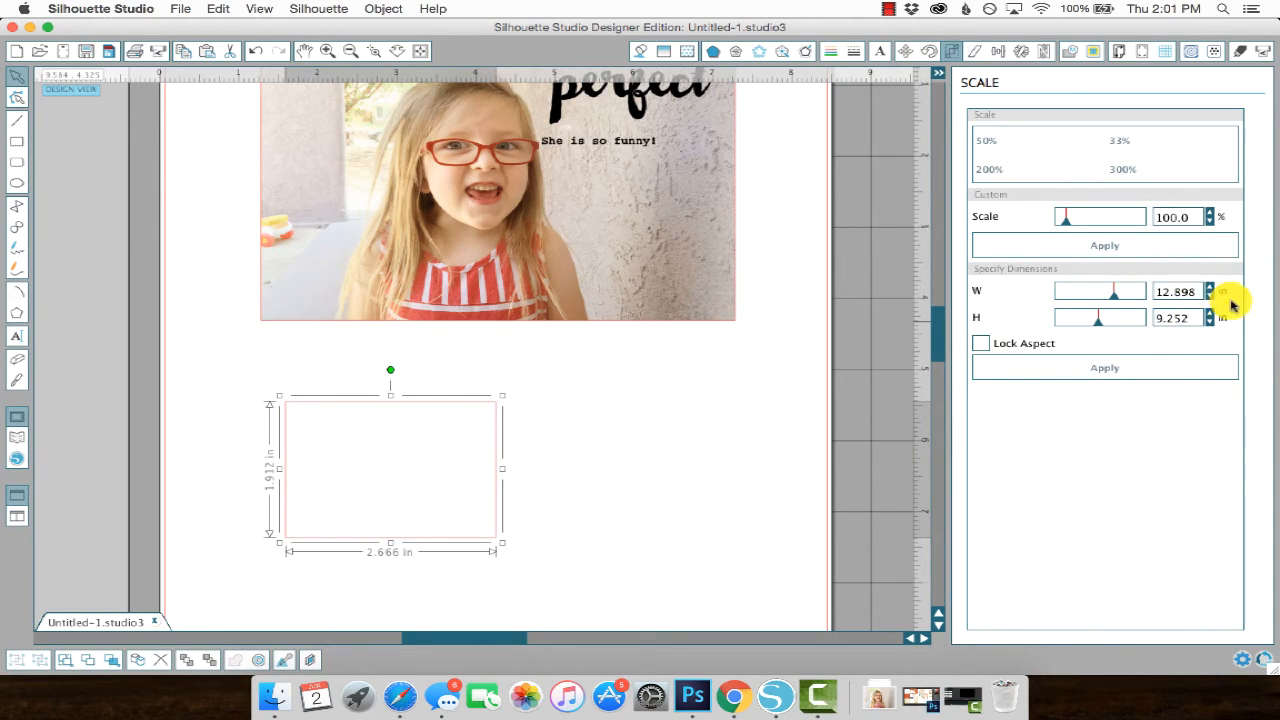
double_click(1195, 291)
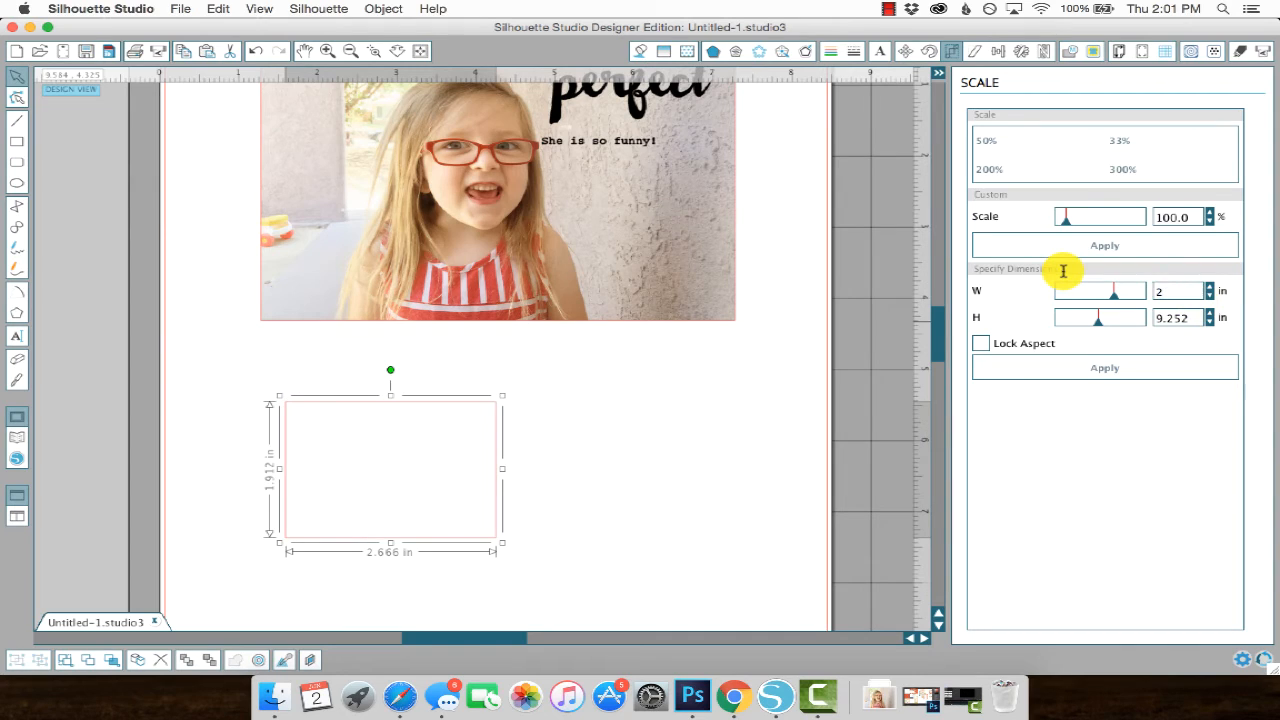
left_click(1194, 317)
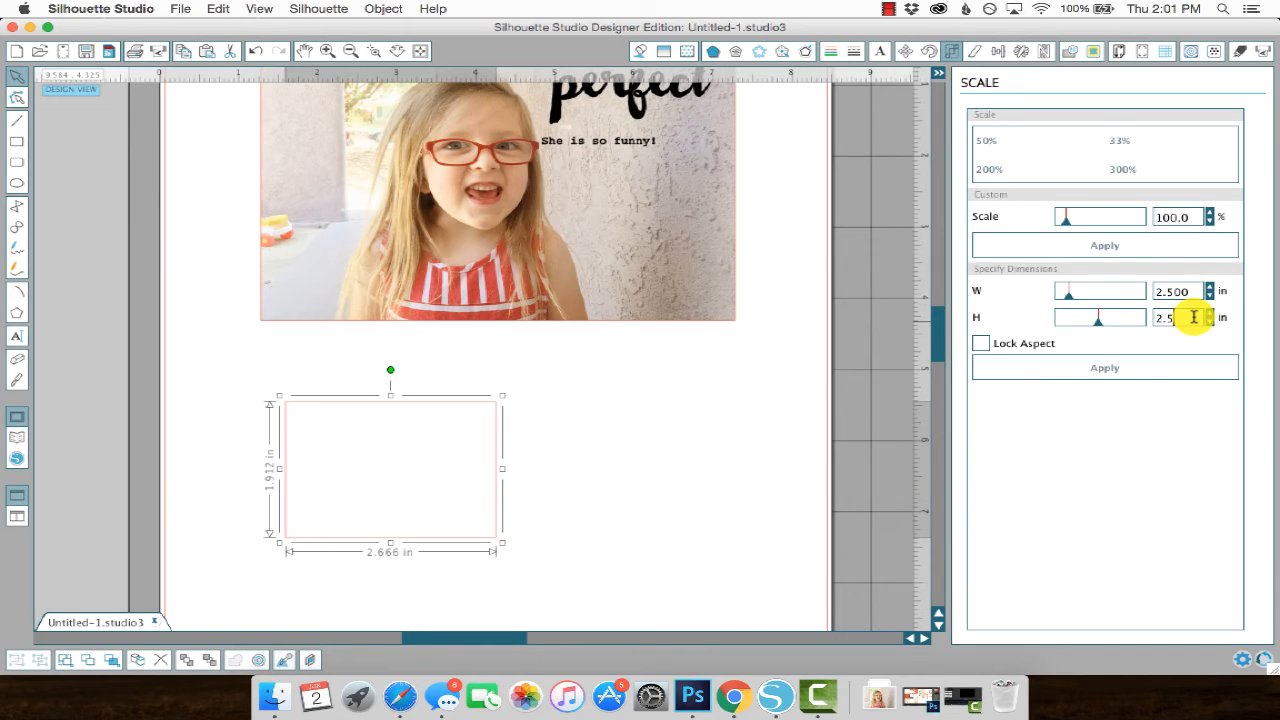
key("Return")
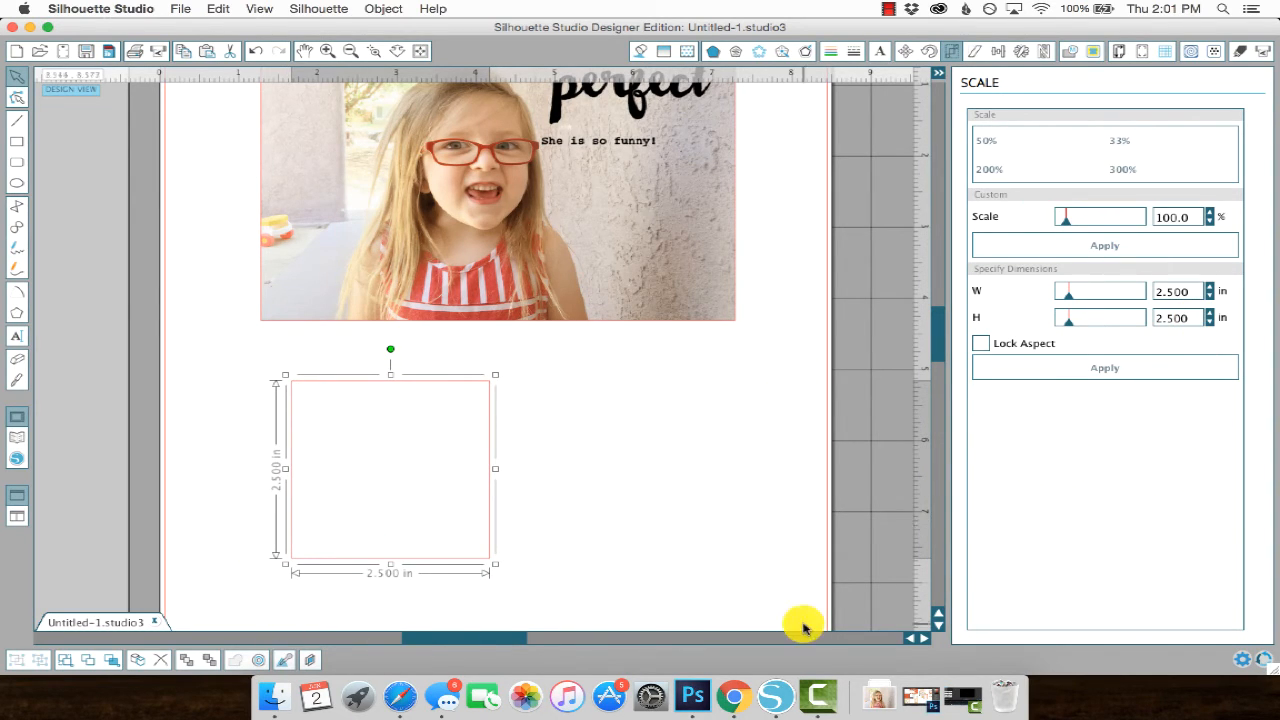
Fill the square with the photo IMG_7349.JPG and scale the fill pattern to 104.7%.
left_click(875, 693)
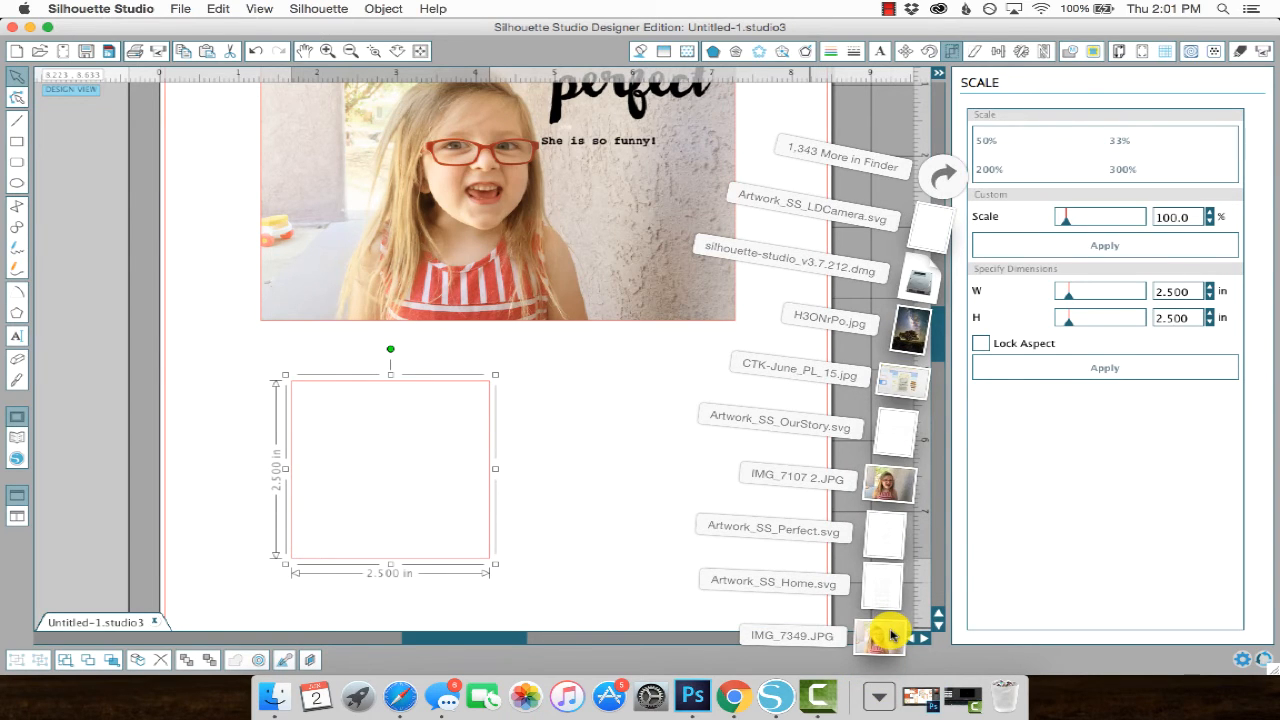
left_click_drag(890, 635, 373, 448)
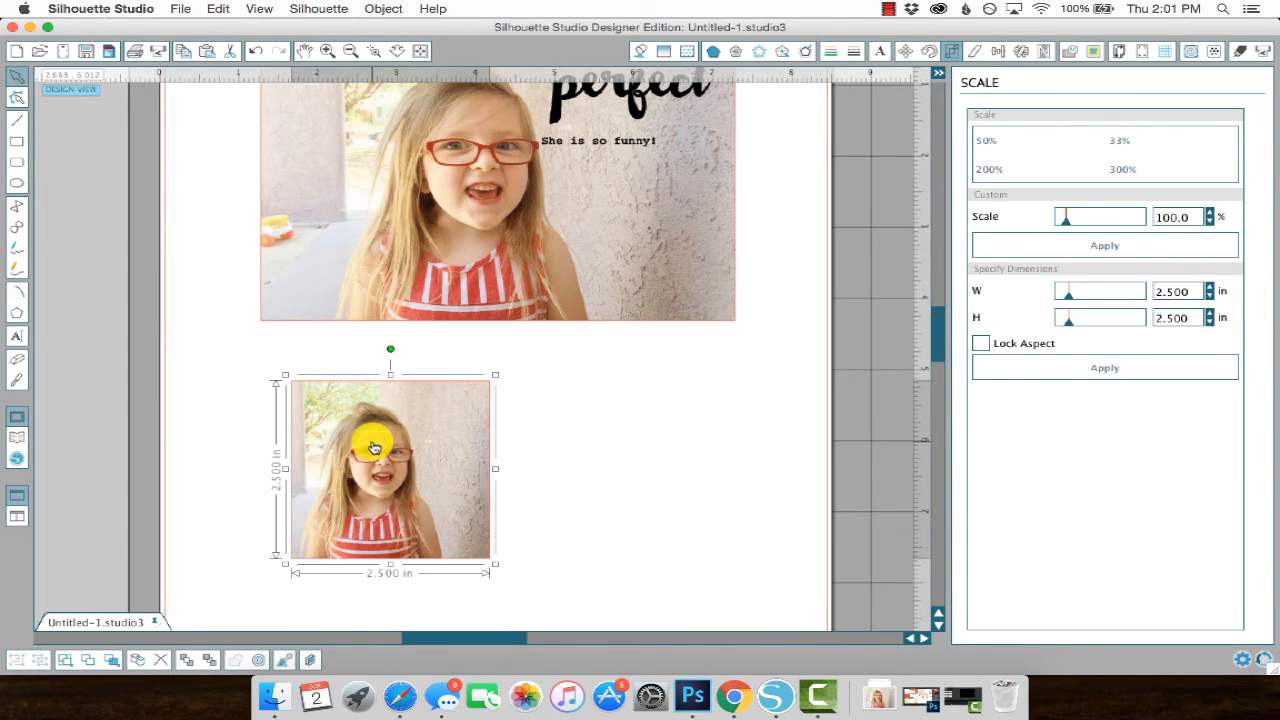
left_click(688, 53)
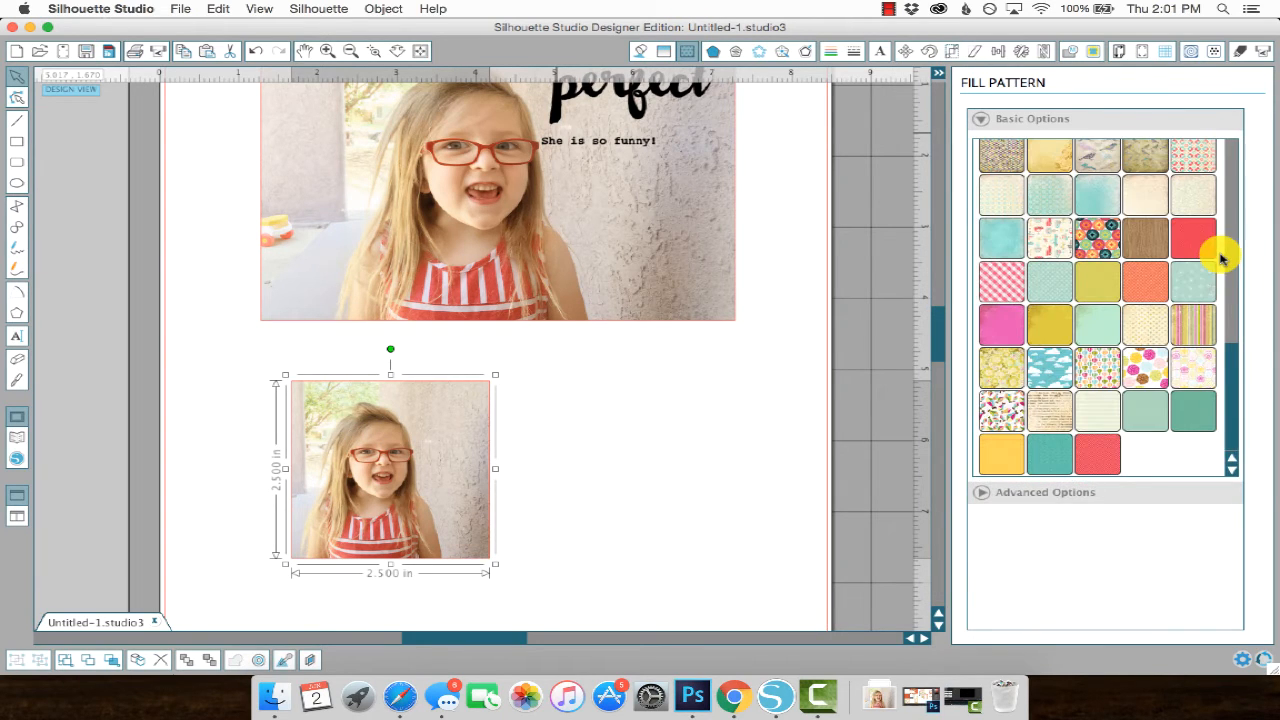
left_click(1055, 493)
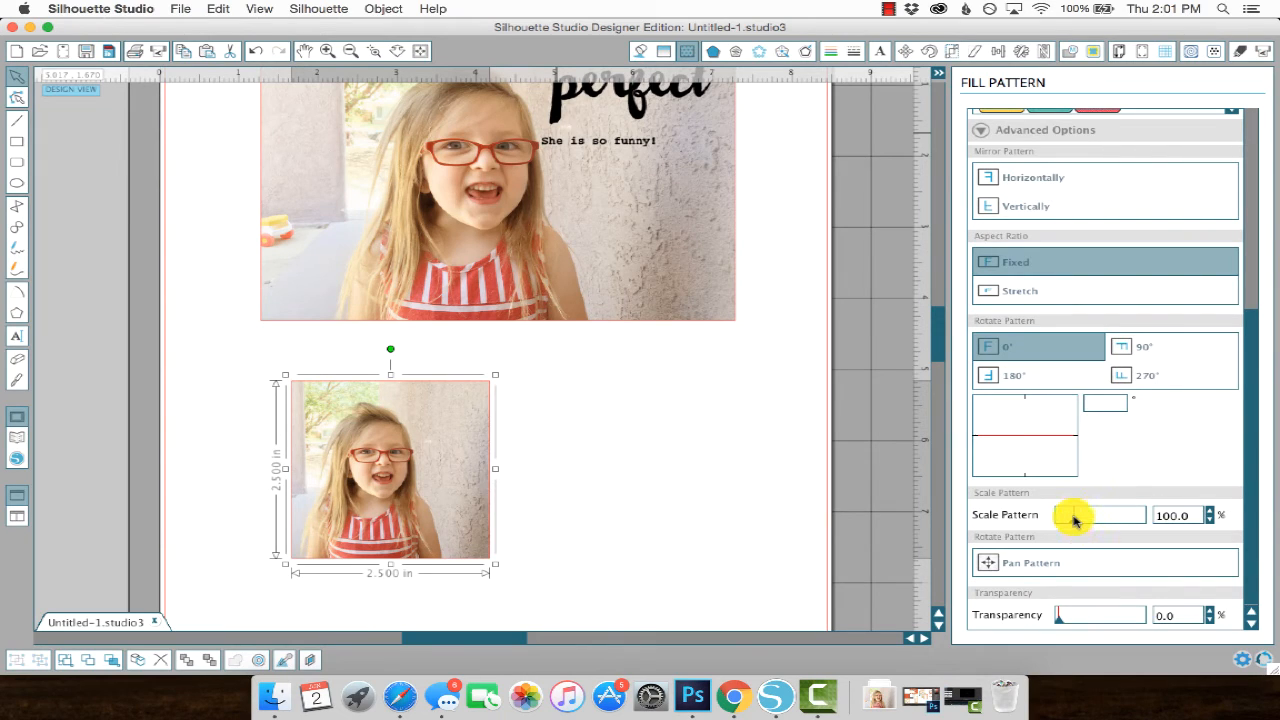
left_click_drag(1076, 524, 1083, 527)
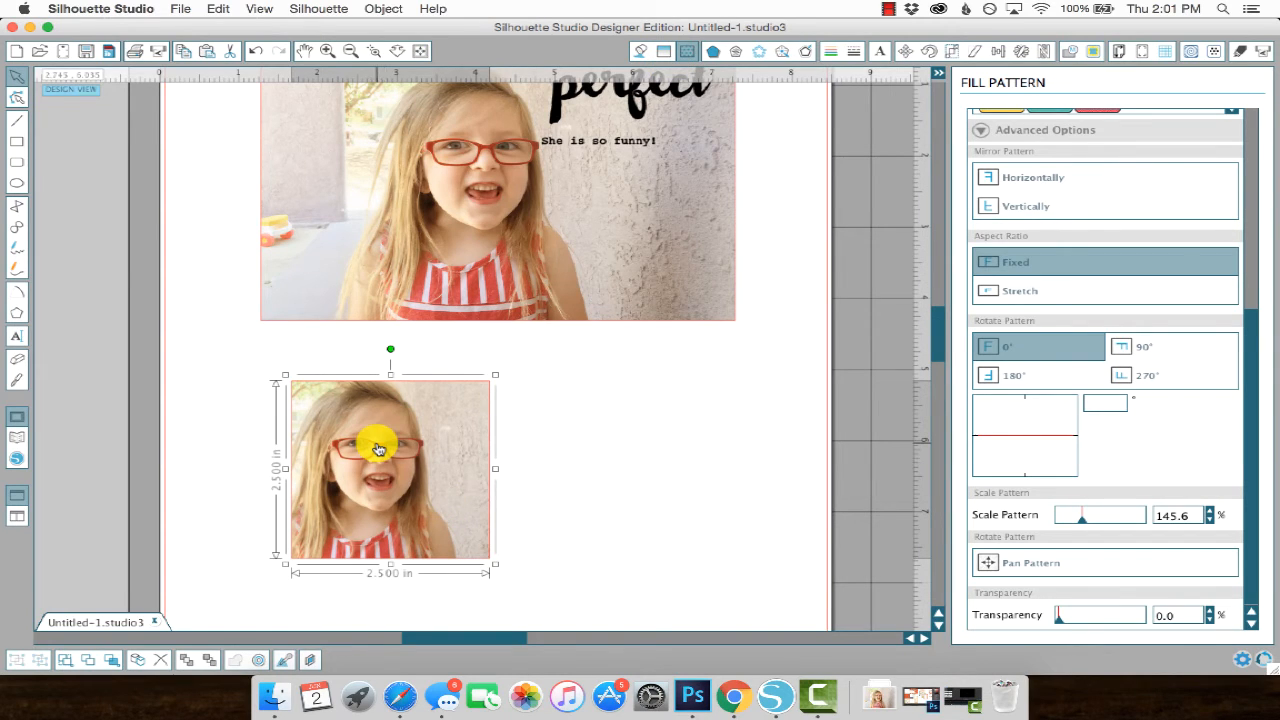
mouse_move(378, 449)
left_mouse_down()
mouse_move(417, 451)
mouse_move(377, 442)
left_mouse_up()
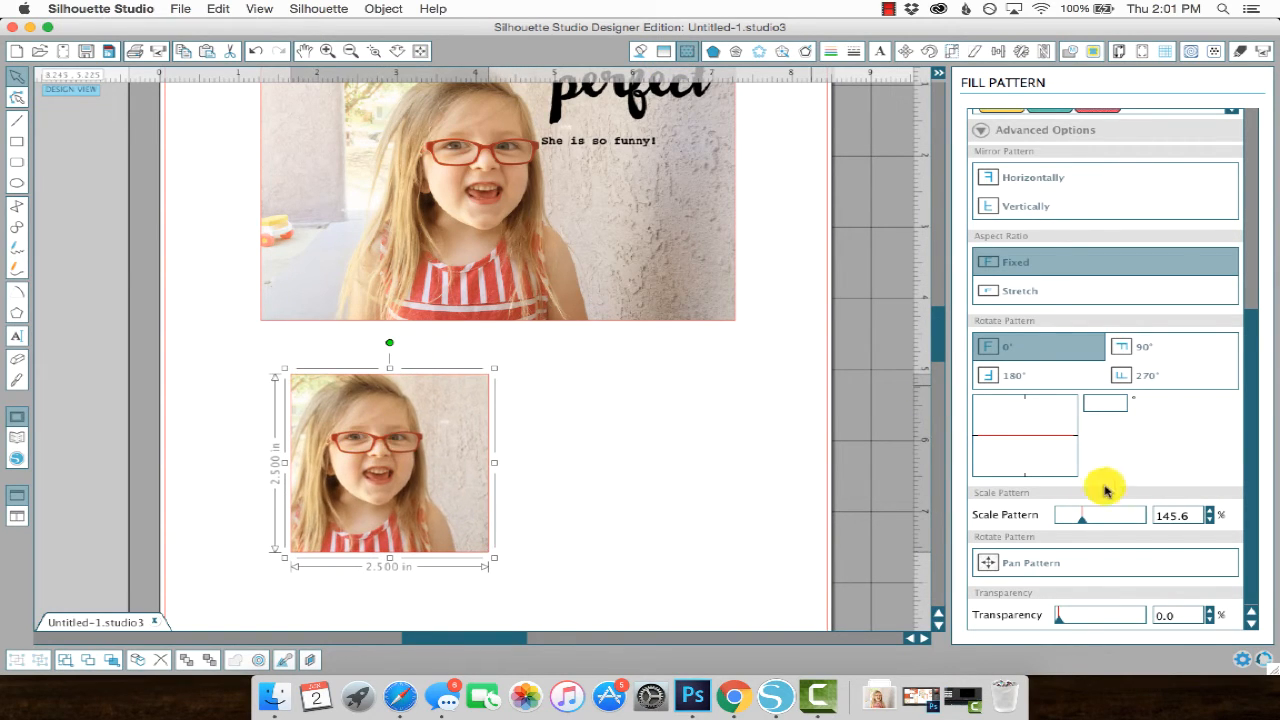
mouse_move(1082, 518)
left_mouse_down()
mouse_move(1095, 525)
mouse_move(1075, 522)
left_mouse_up()
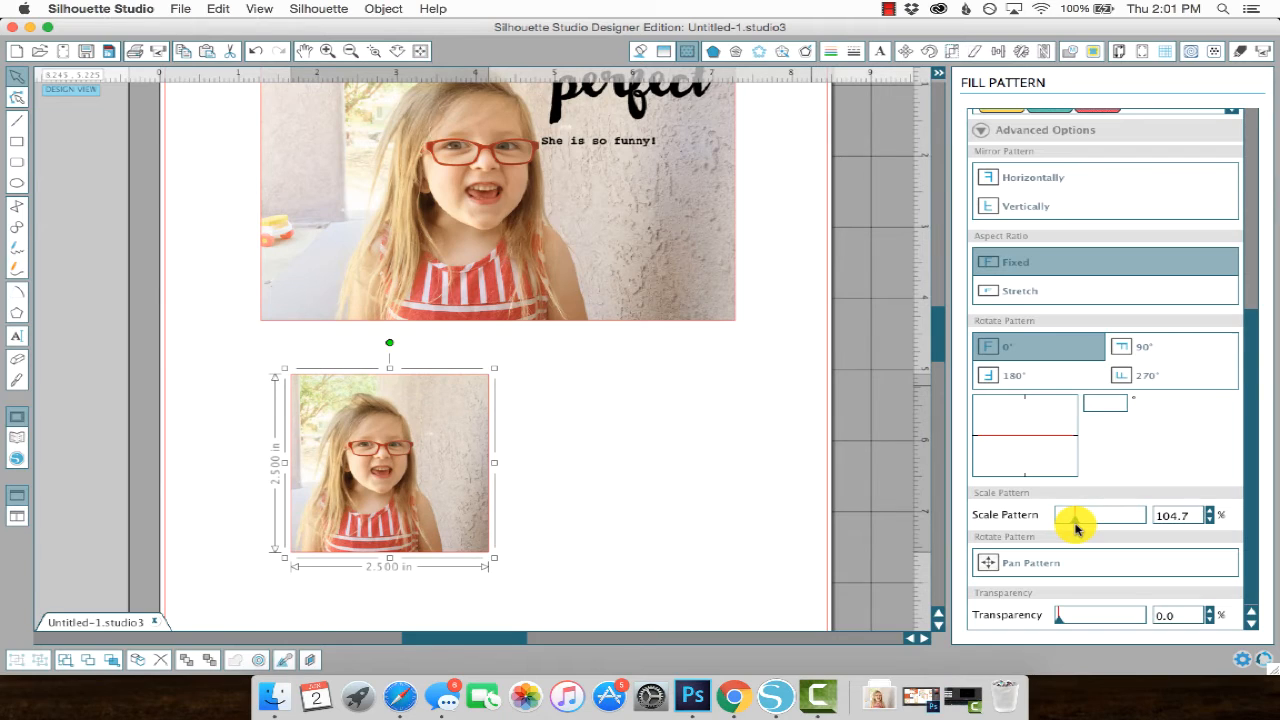
Pan the photo fill so the girl sits toward the left side of the square, and deselect the square.
left_click(998, 568)
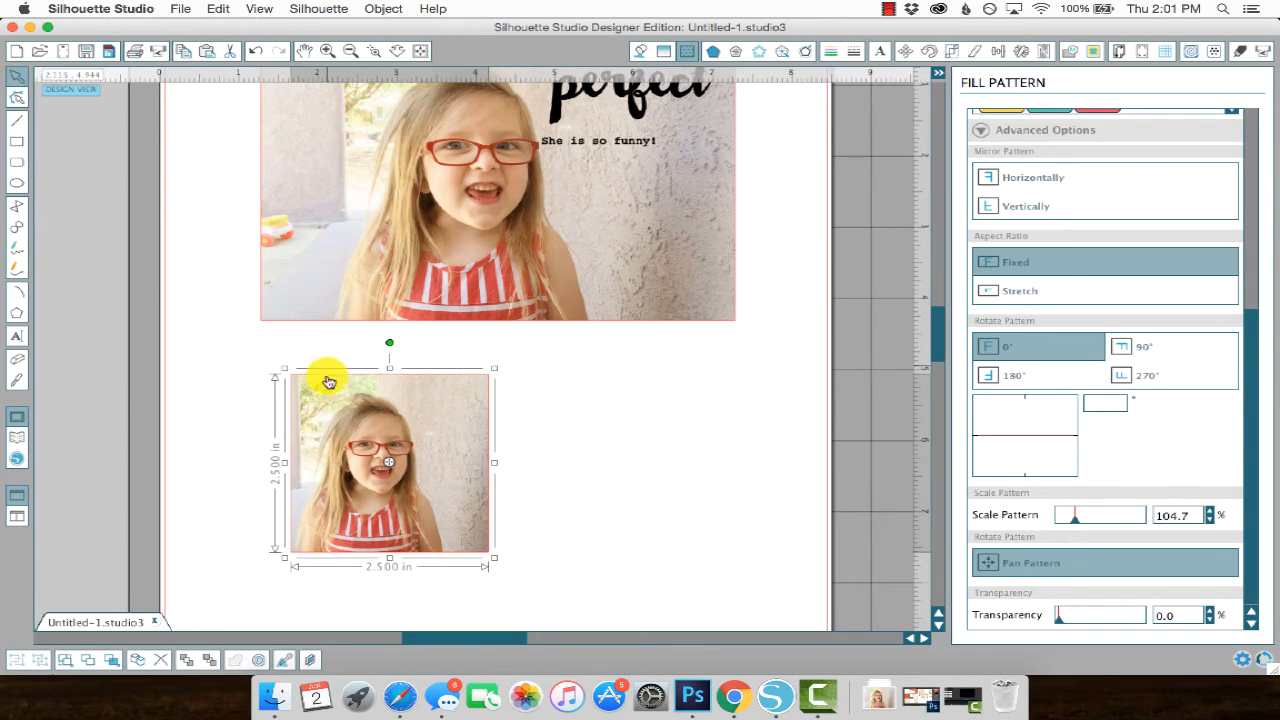
mouse_move(380, 466)
left_mouse_down()
mouse_move(422, 465)
mouse_move(351, 461)
mouse_move(370, 465)
left_mouse_up()
left_click(96, 176)
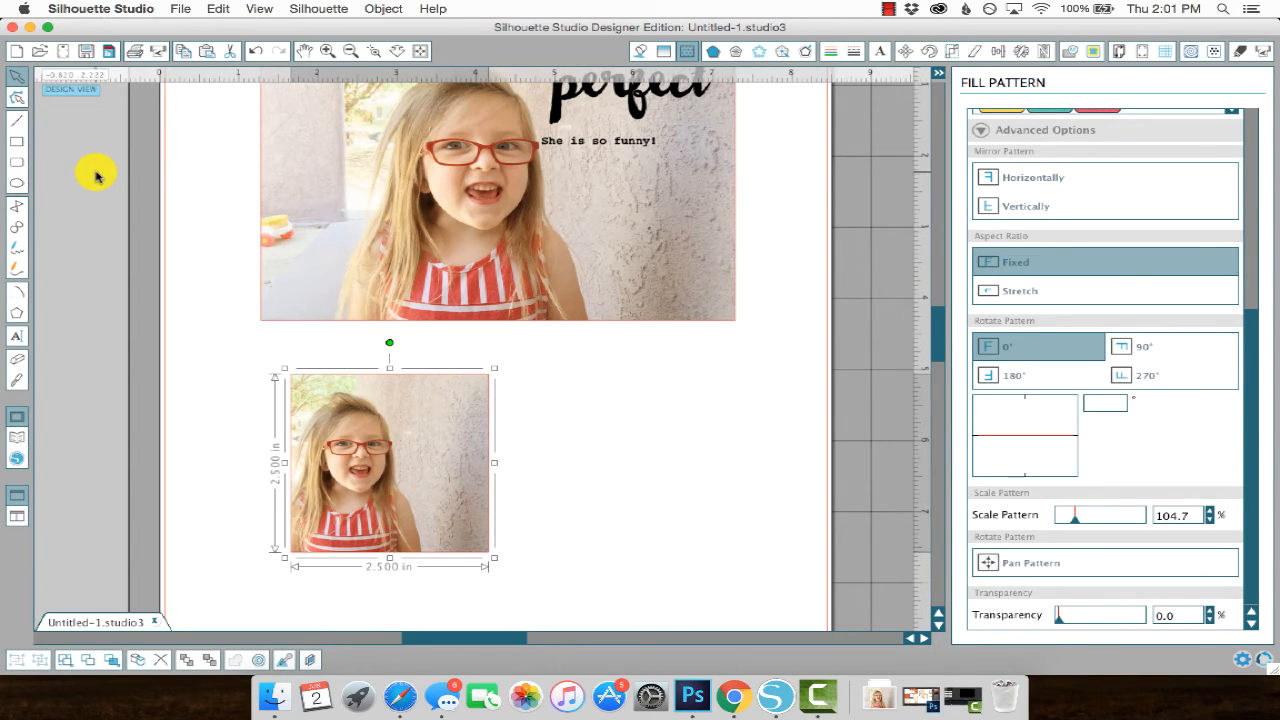
left_click(368, 512)
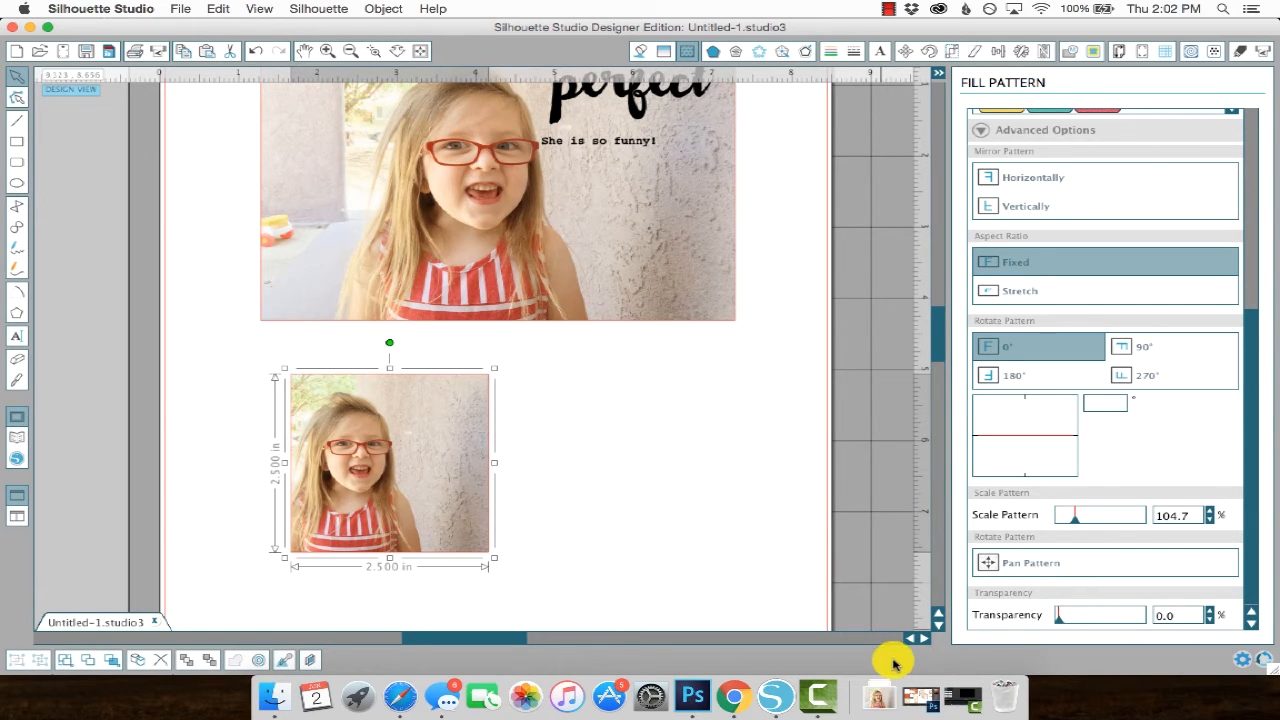
left_click(884, 700)
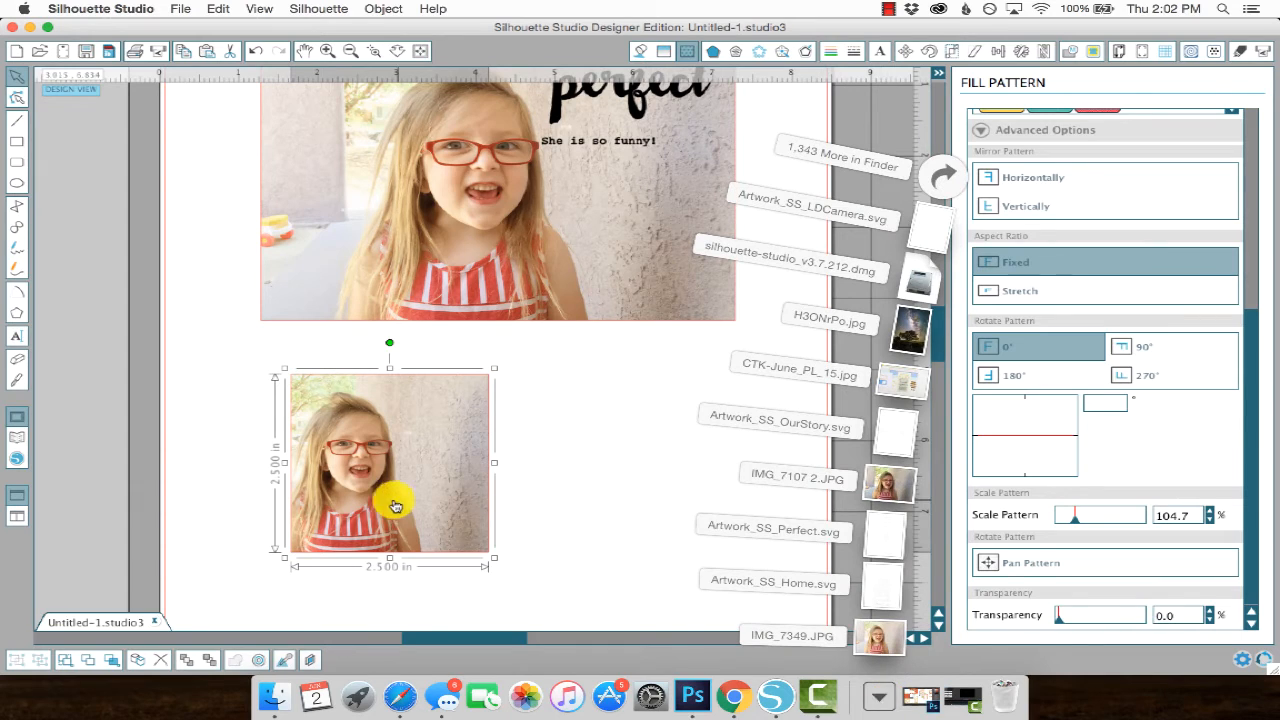
left_click(60, 546)
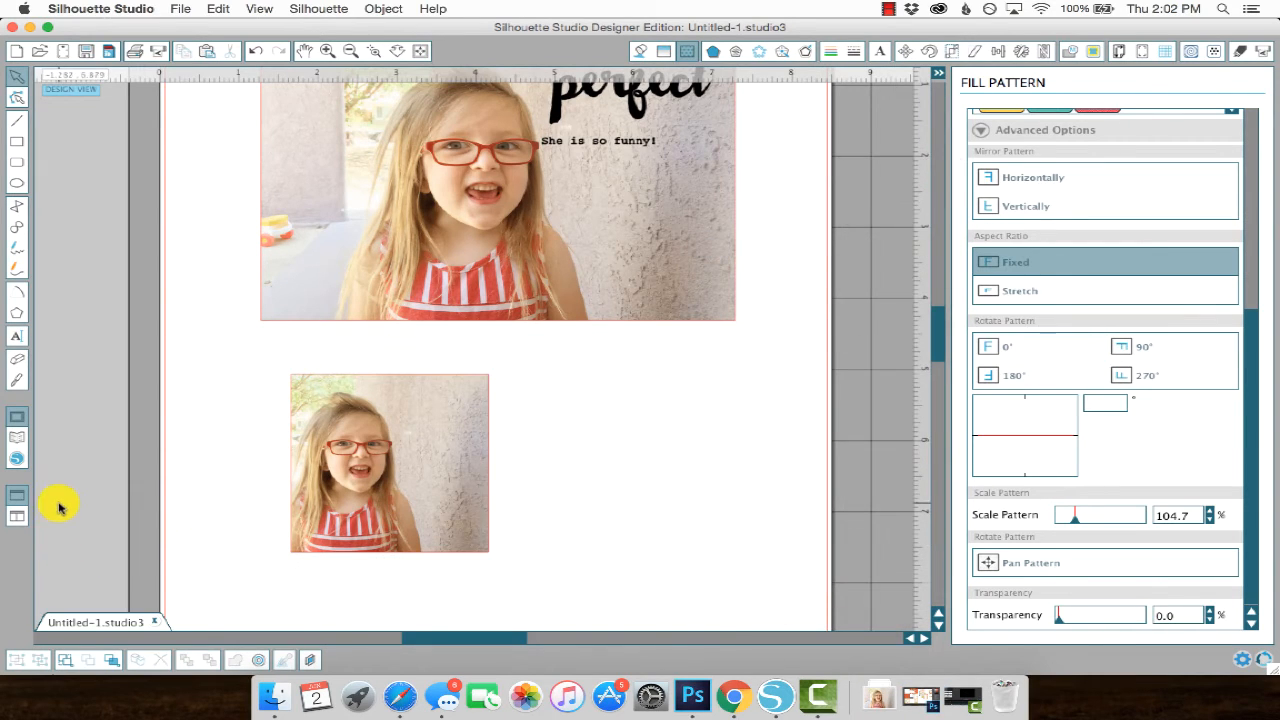
Browse the Simple Stories designs in the online design store and return to the design page.
left_click(19, 460)
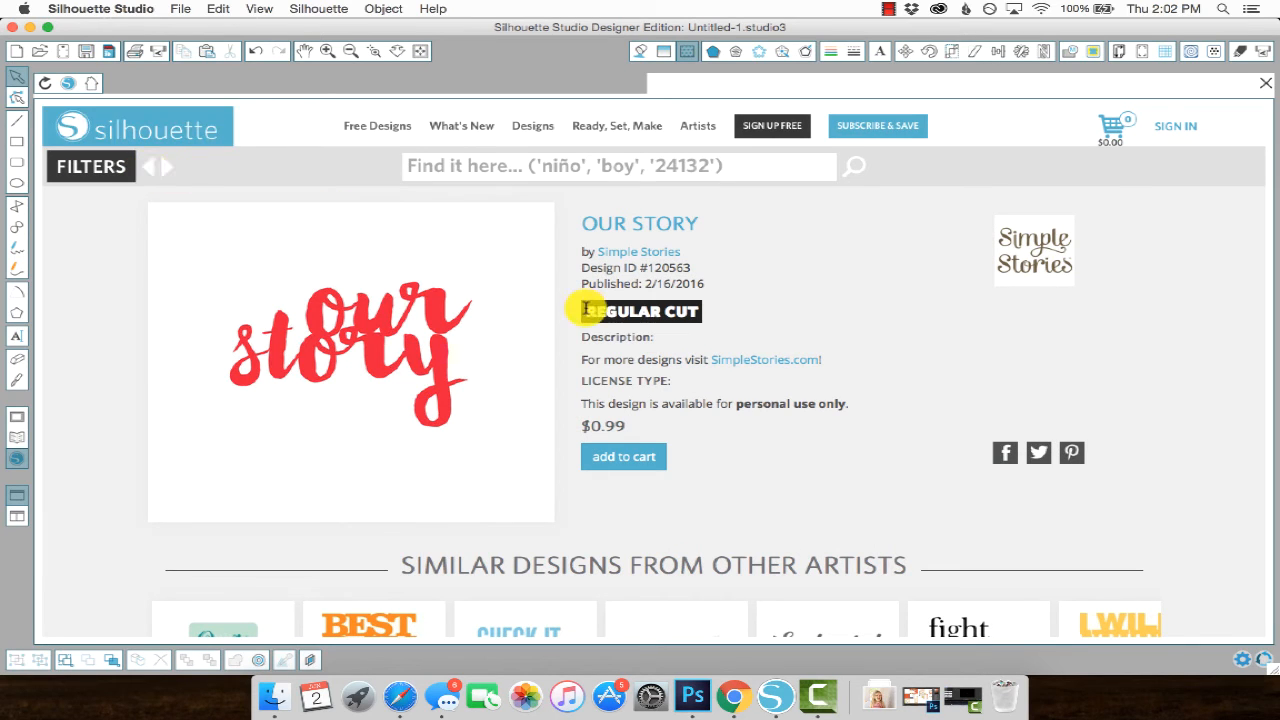
left_click(153, 170)
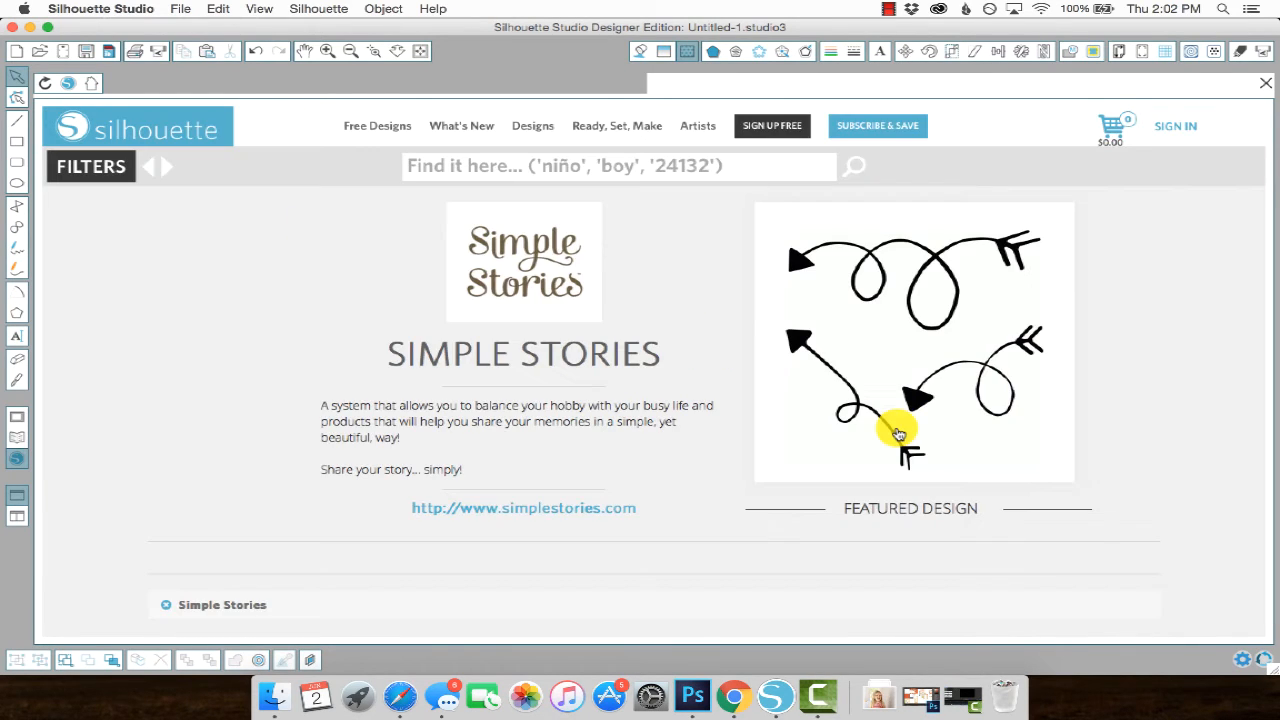
scroll(898, 433, "down", 10)
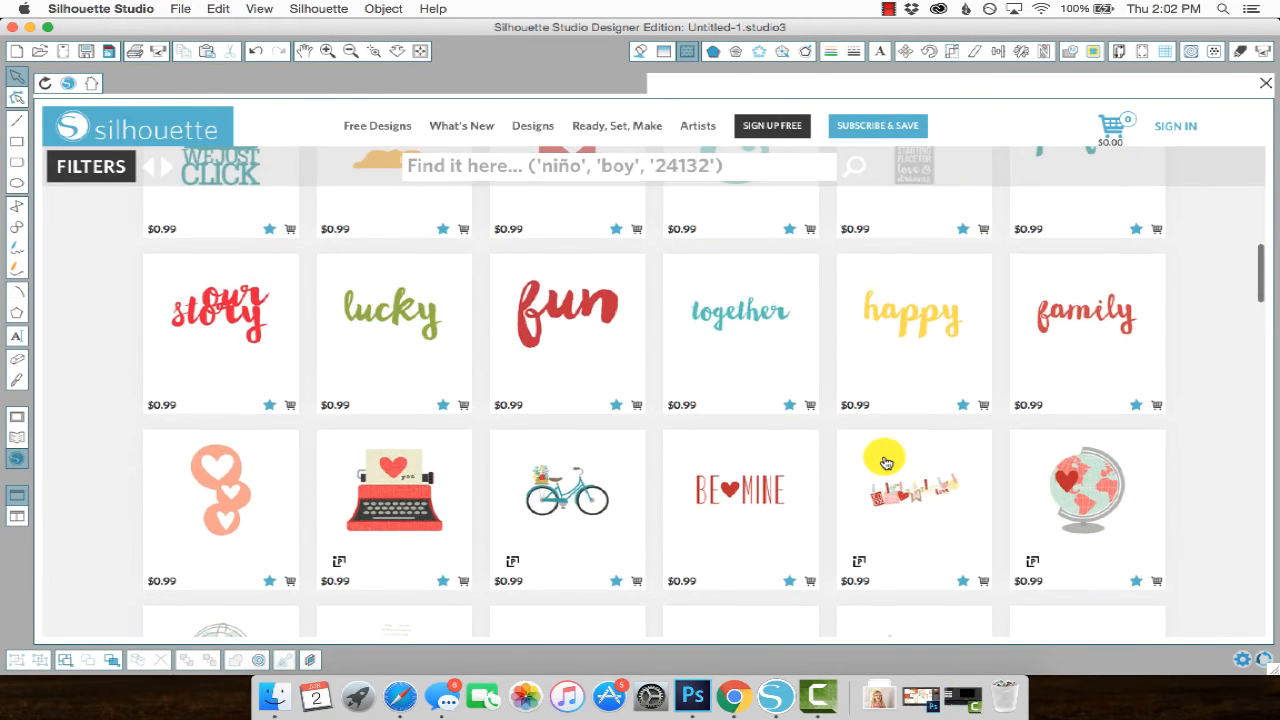
scroll(886, 462, "up", 2)
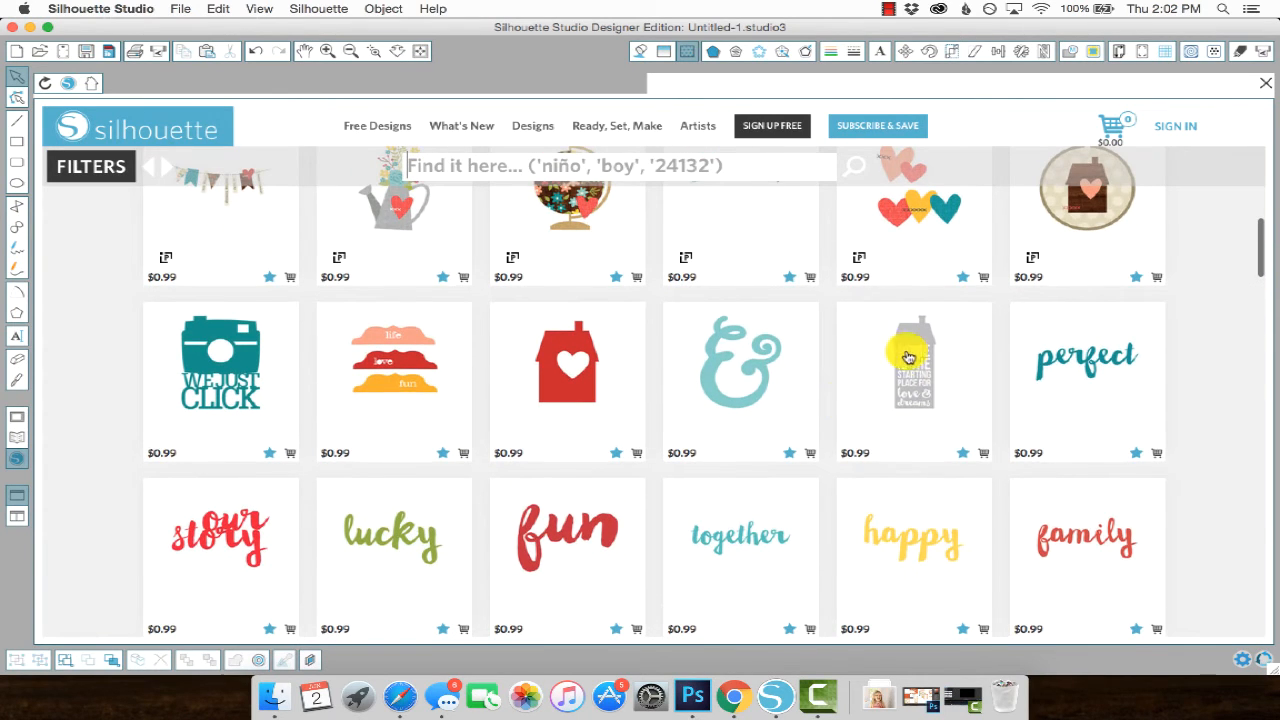
mouse_move(922, 357)
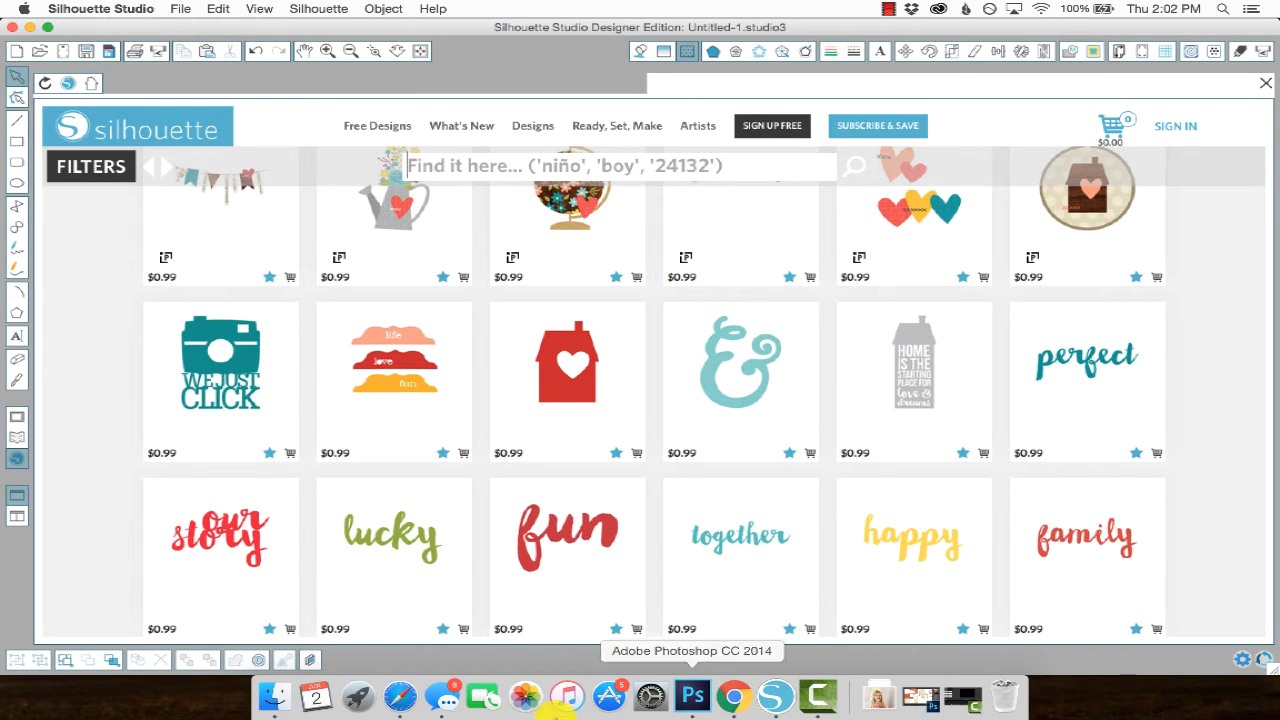
left_click(17, 416)
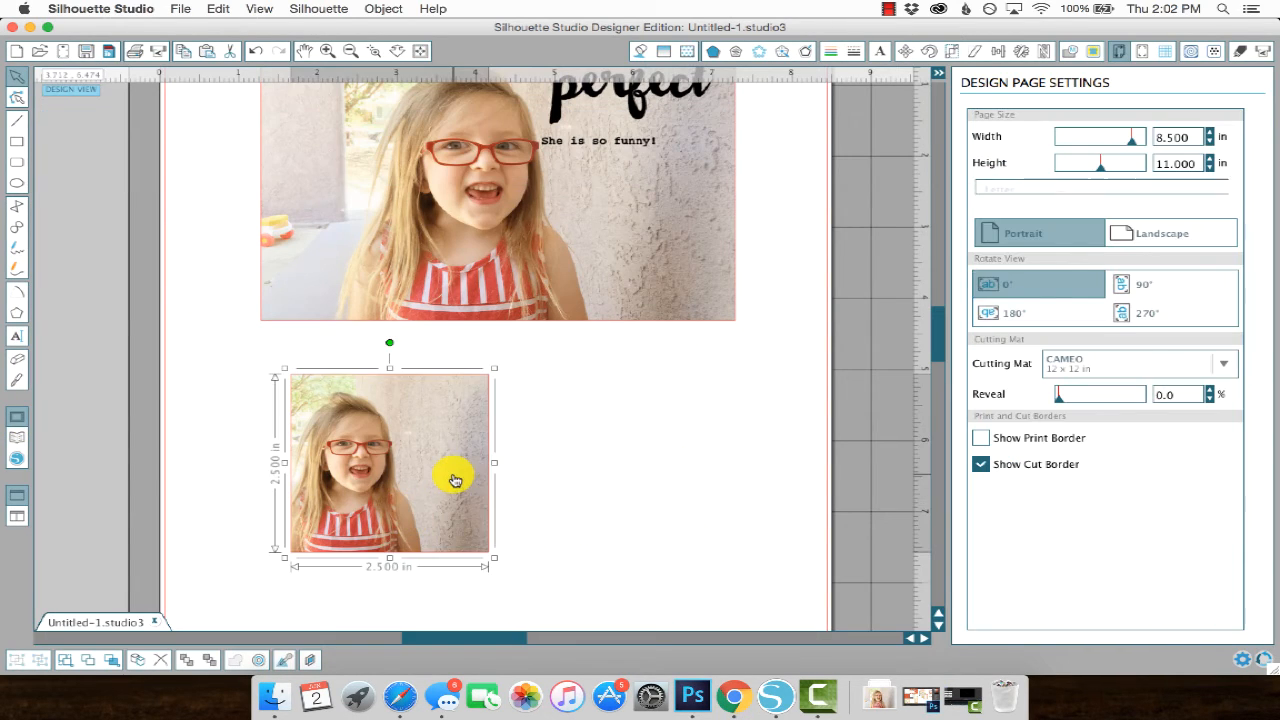
Place Artwork_SS_Home.svg on the page beside the small photo and set its cut style to No Cut.
left_click(401, 452)
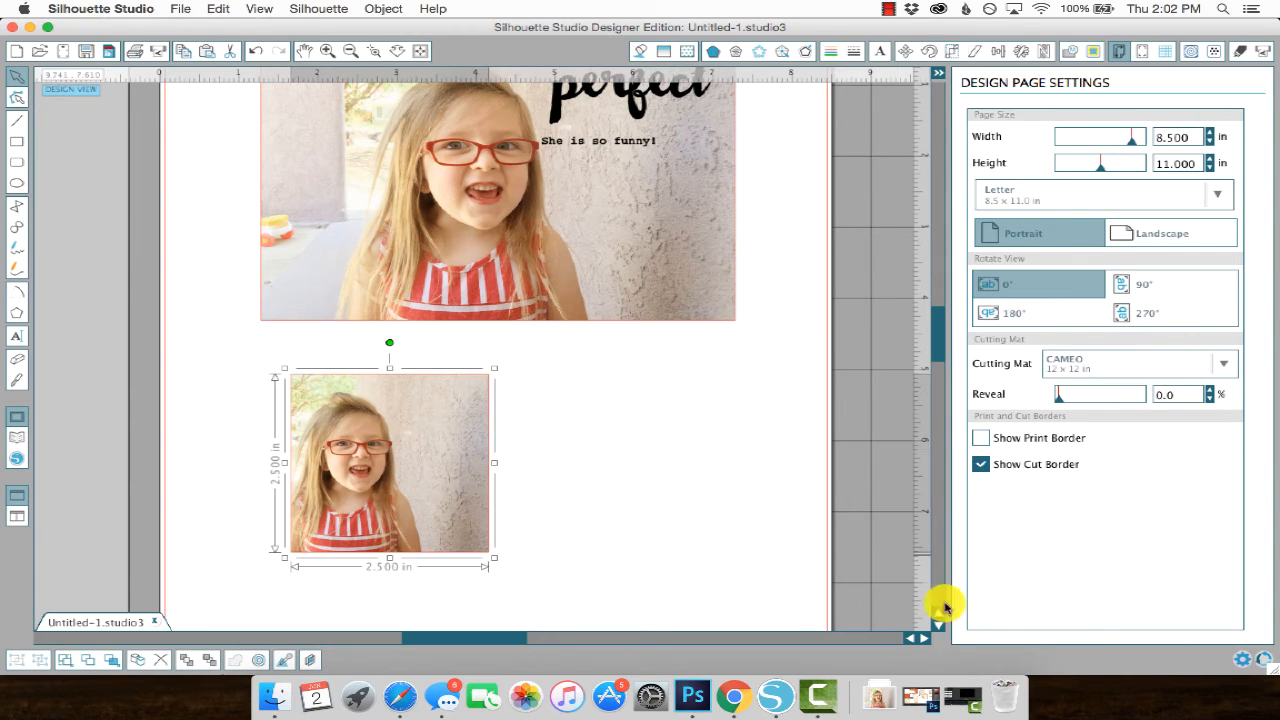
left_click(883, 694)
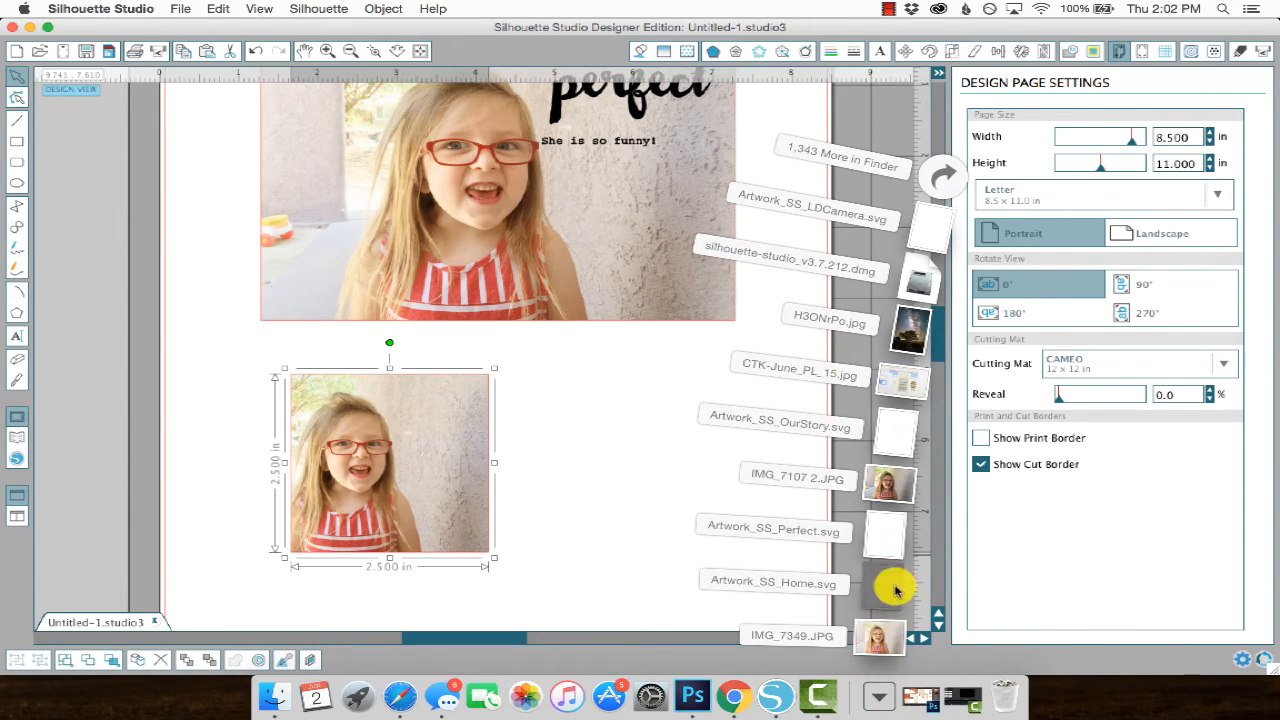
left_click_drag(894, 586, 626, 485)
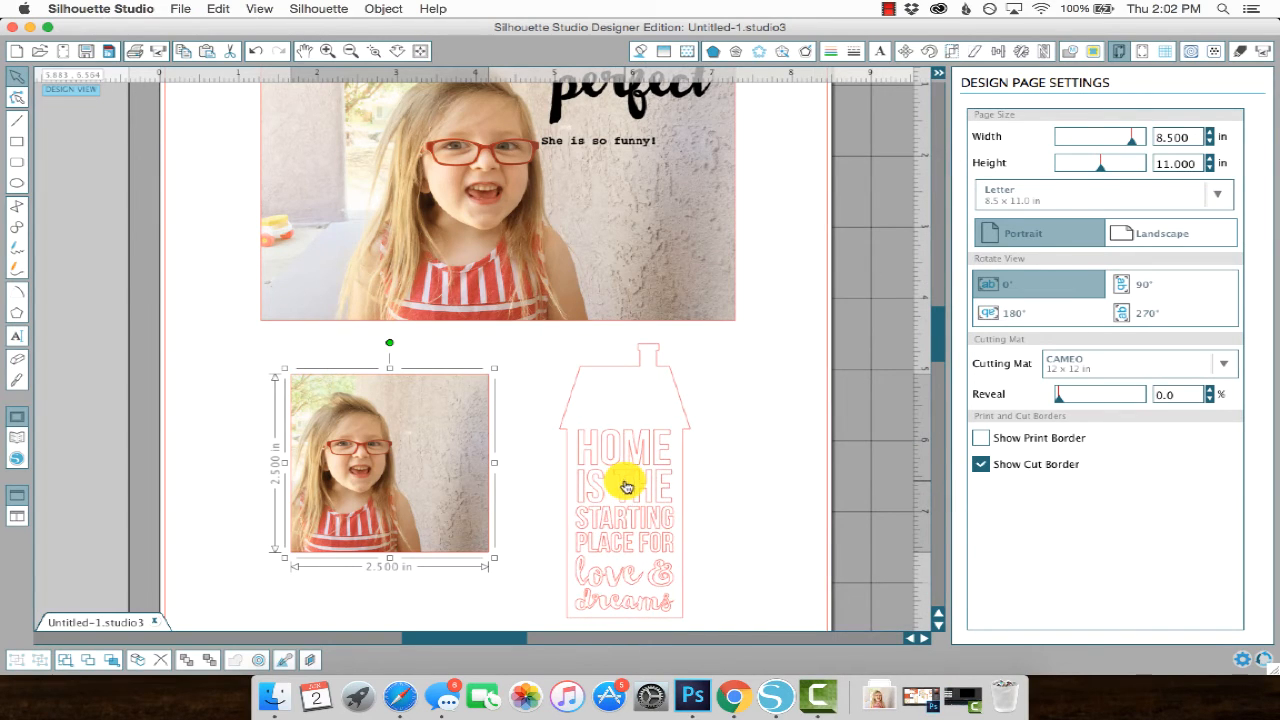
left_click(680, 427)
left_click(679, 427)
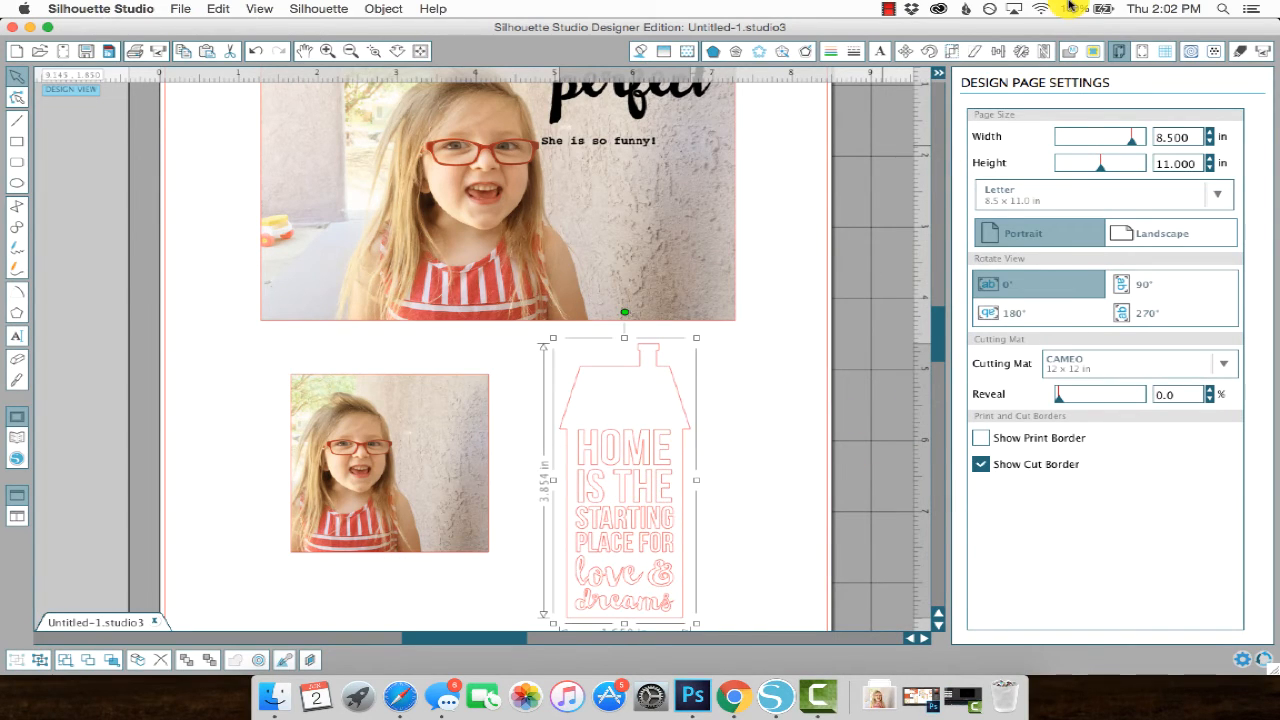
left_click(1238, 54)
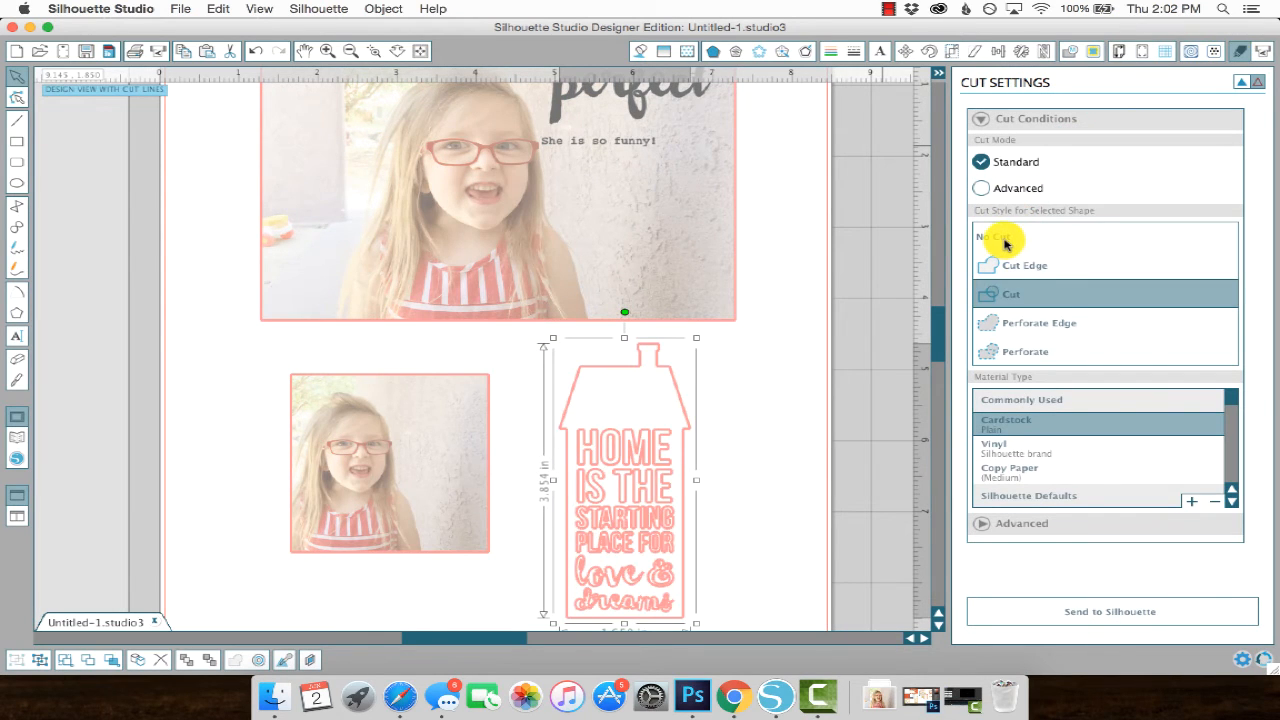
left_click(1004, 239)
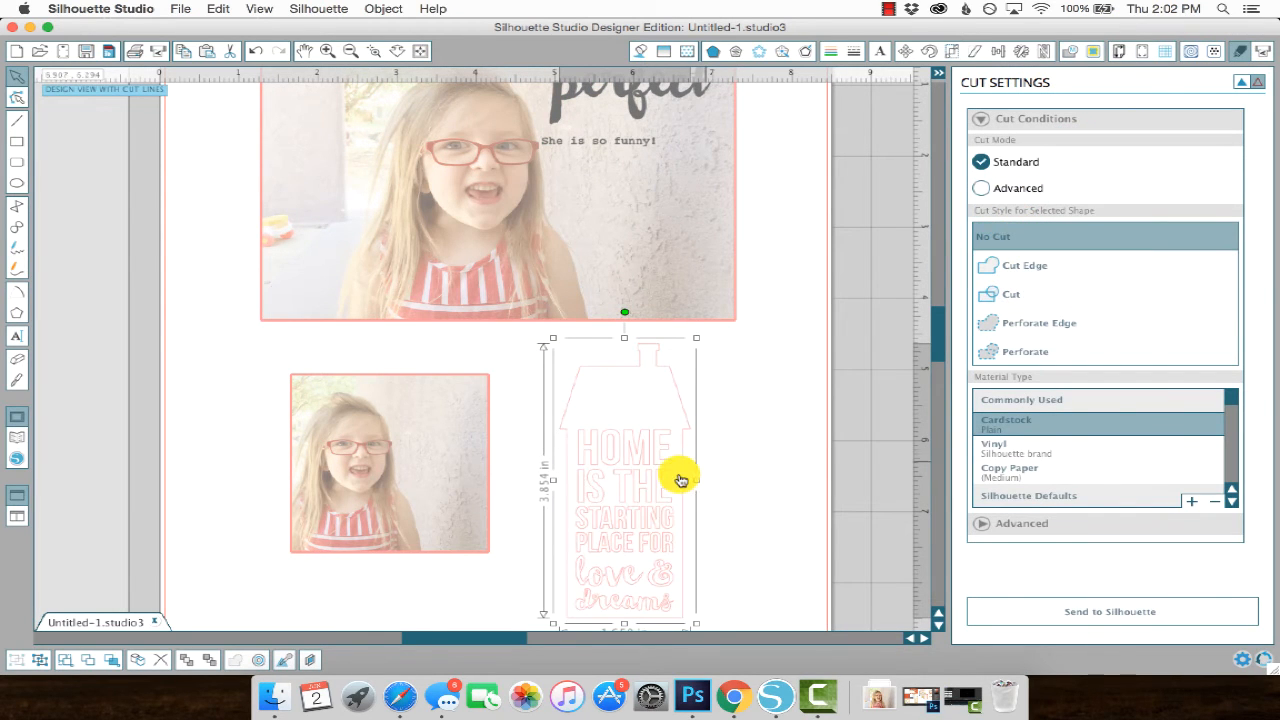
Give the house artwork a black line color and a black fill.
left_click(828, 51)
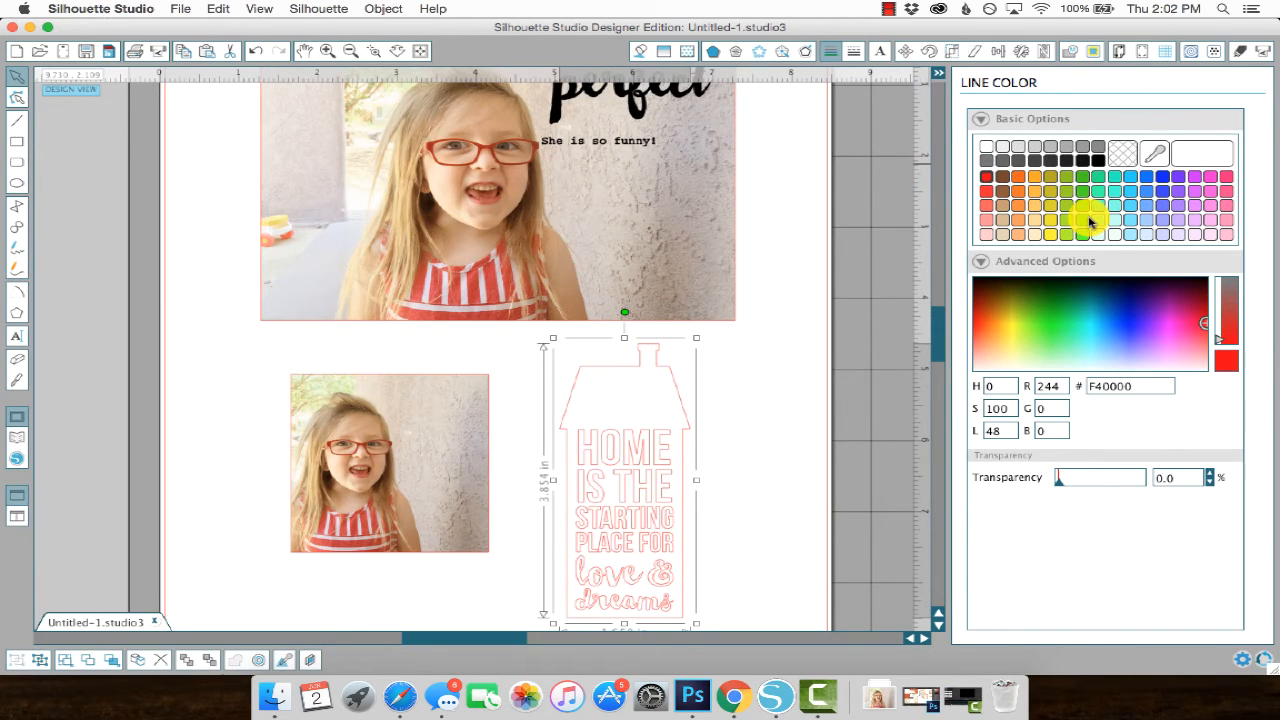
left_click(1097, 161)
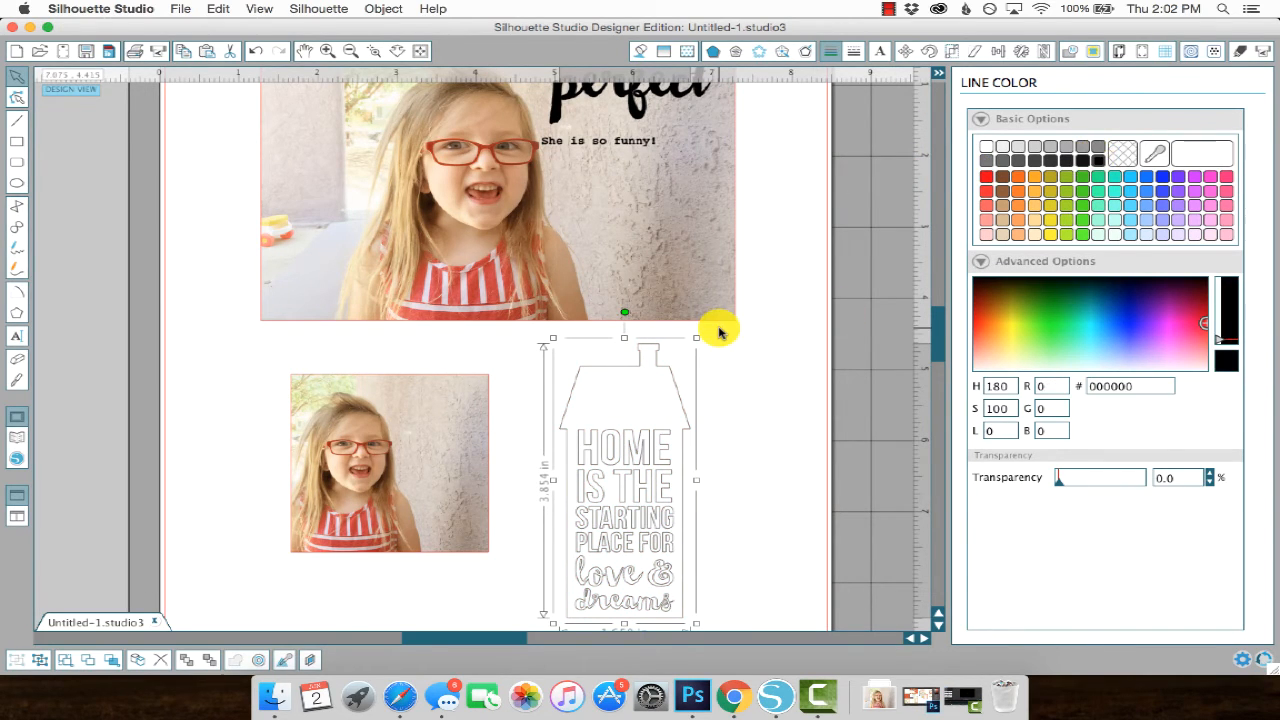
left_click(637, 55)
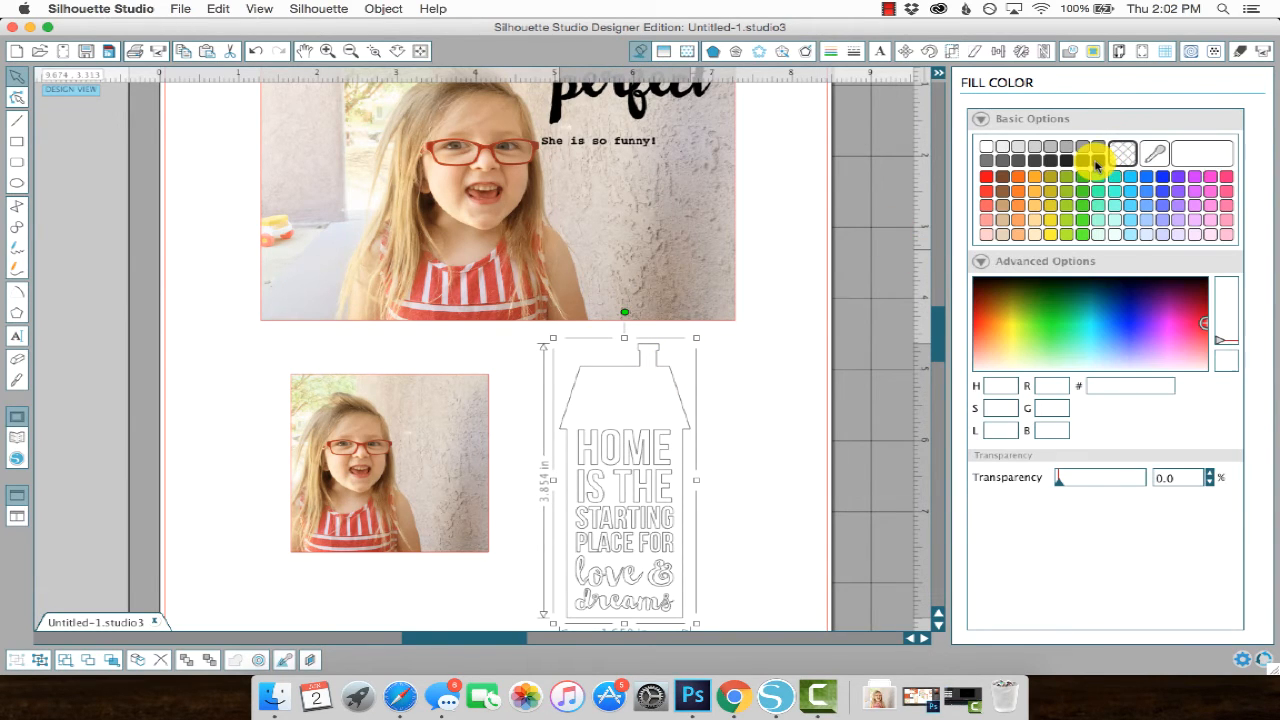
left_click(988, 151)
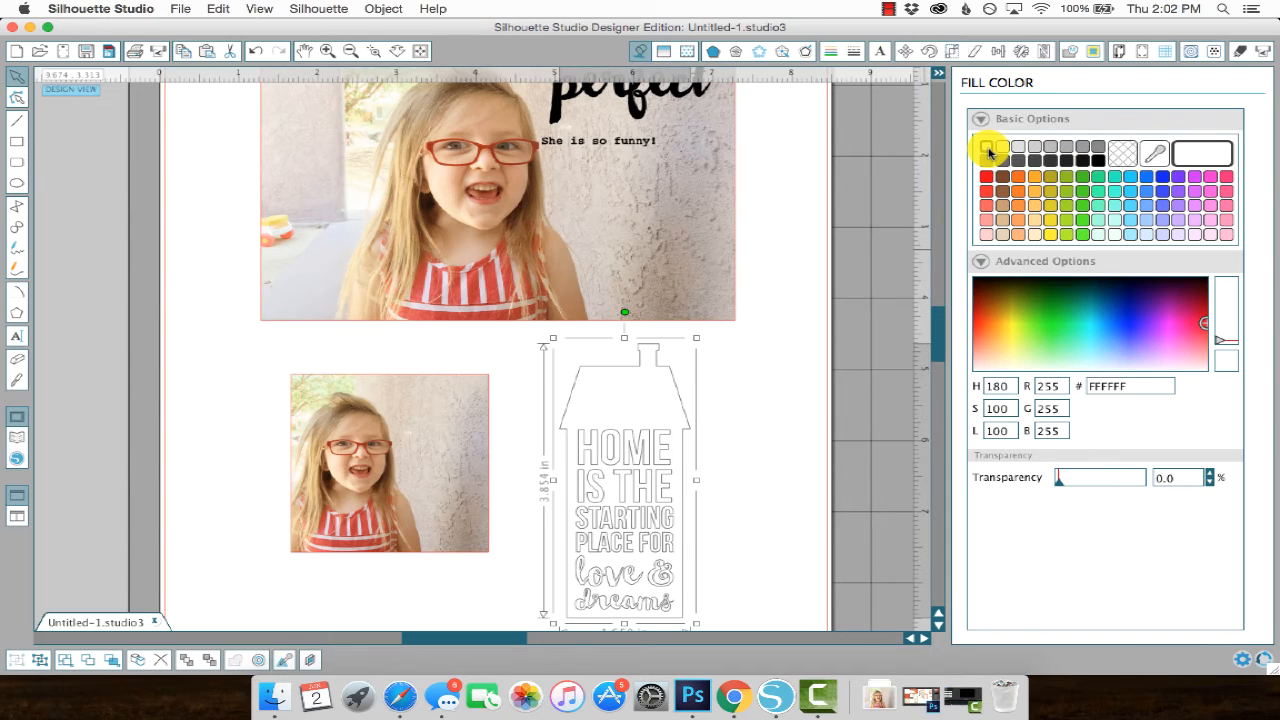
left_click(1097, 159)
Move the house artwork onto the small photo and shrink it to about 0.85 in wide in the photo's lower right corner.
left_click_drag(666, 374, 452, 328)
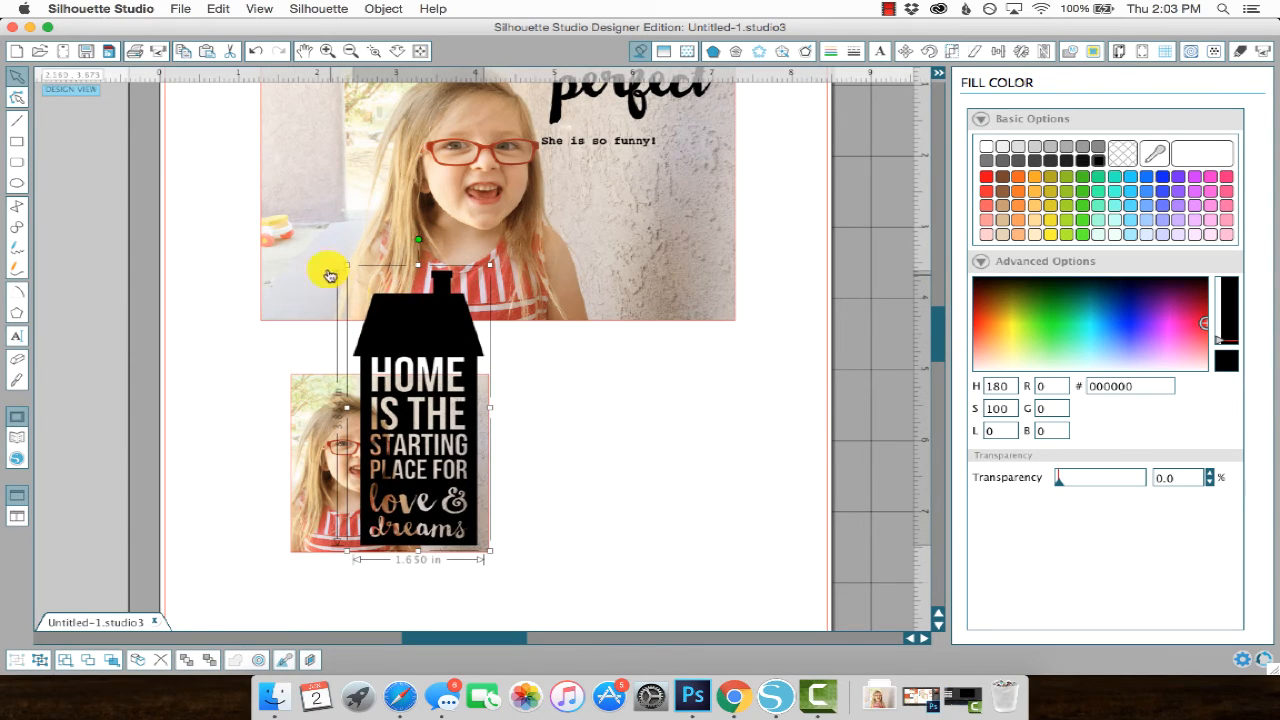
left_click_drag(345, 264, 446, 381)
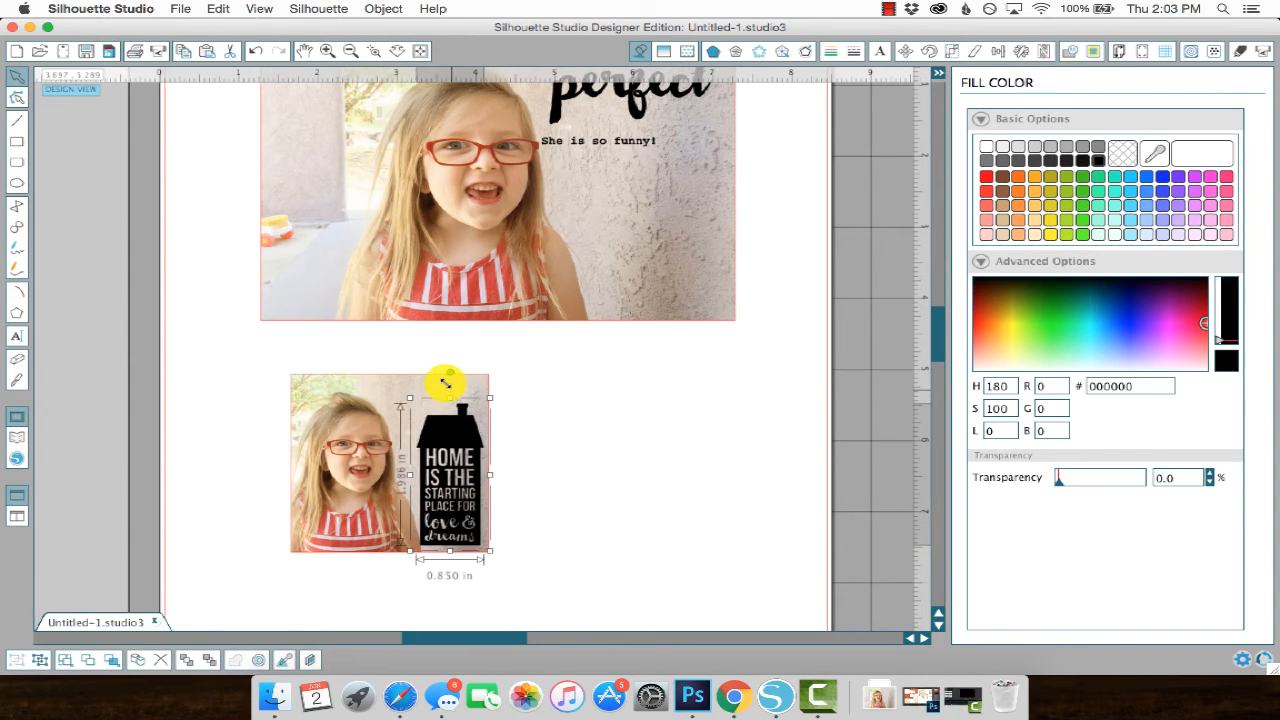
Move the house artwork up to the upper right corner of the small photo.
mouse_move(463, 449)
left_mouse_down()
mouse_move(449, 423)
mouse_move(465, 427)
left_mouse_up()
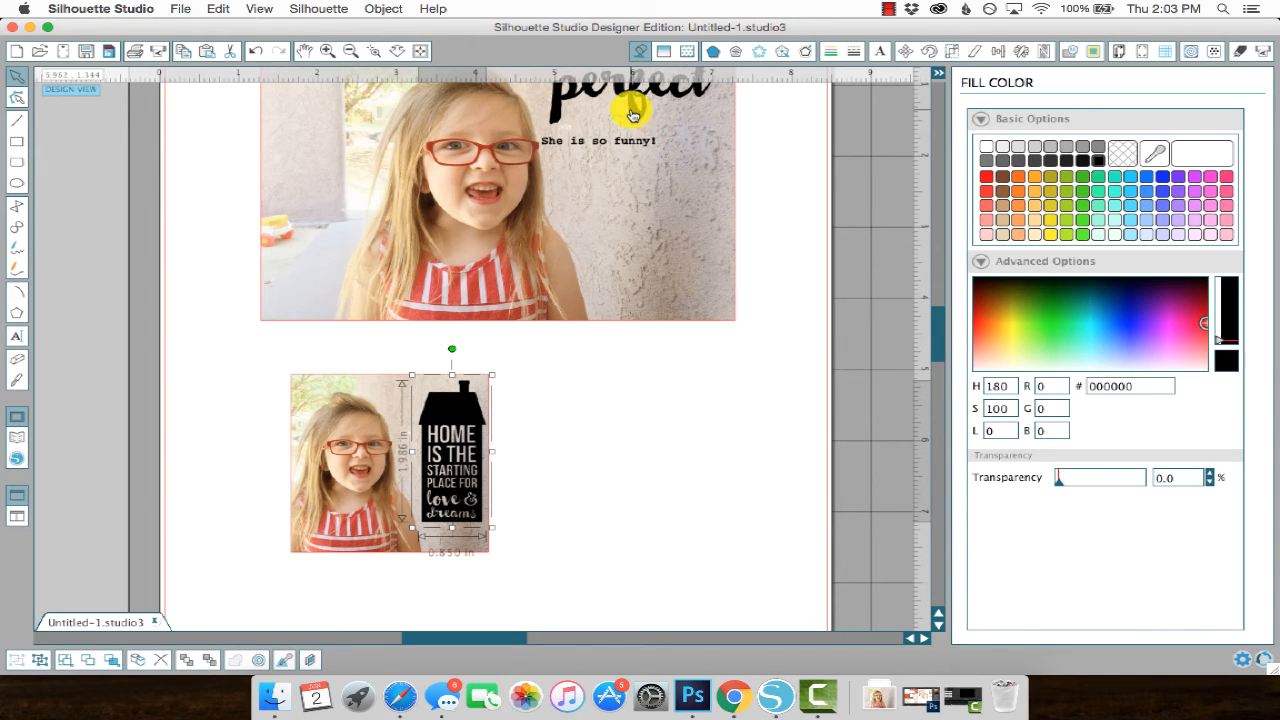
scroll(633, 115, "up", 1)
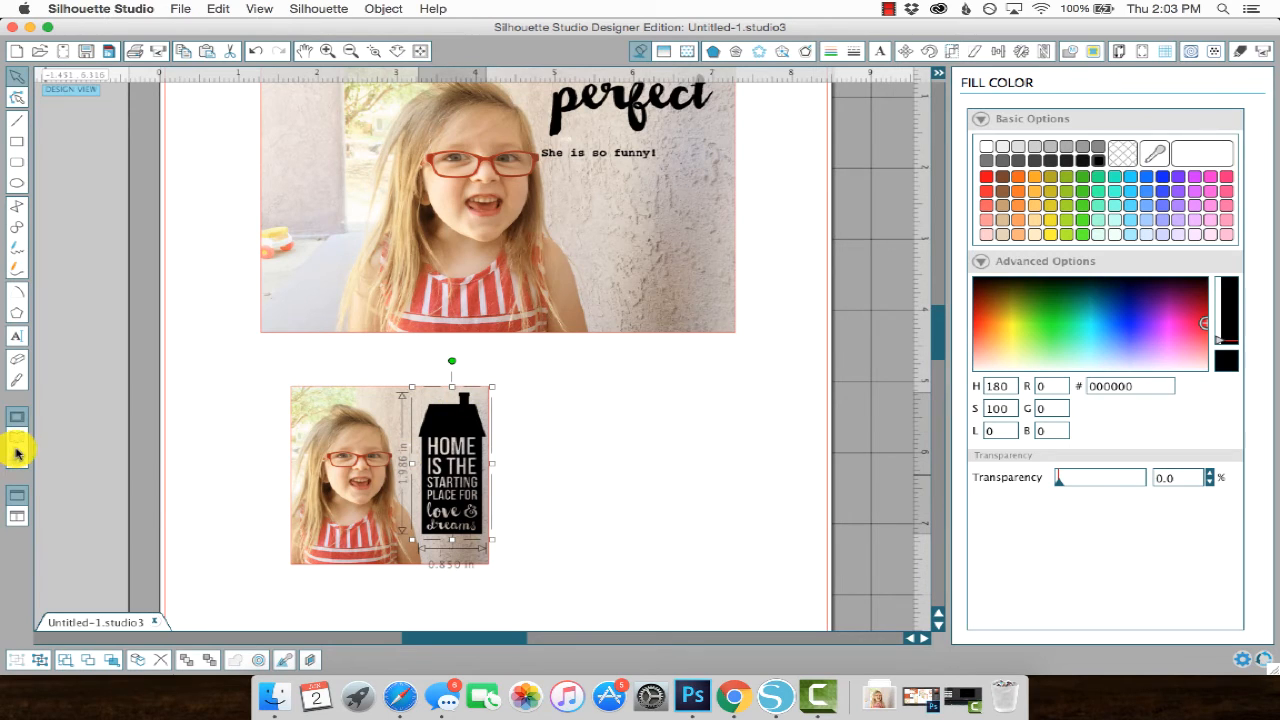
Give the house artwork a pink FF6DA7 fill and a white line color.
left_click(986, 176)
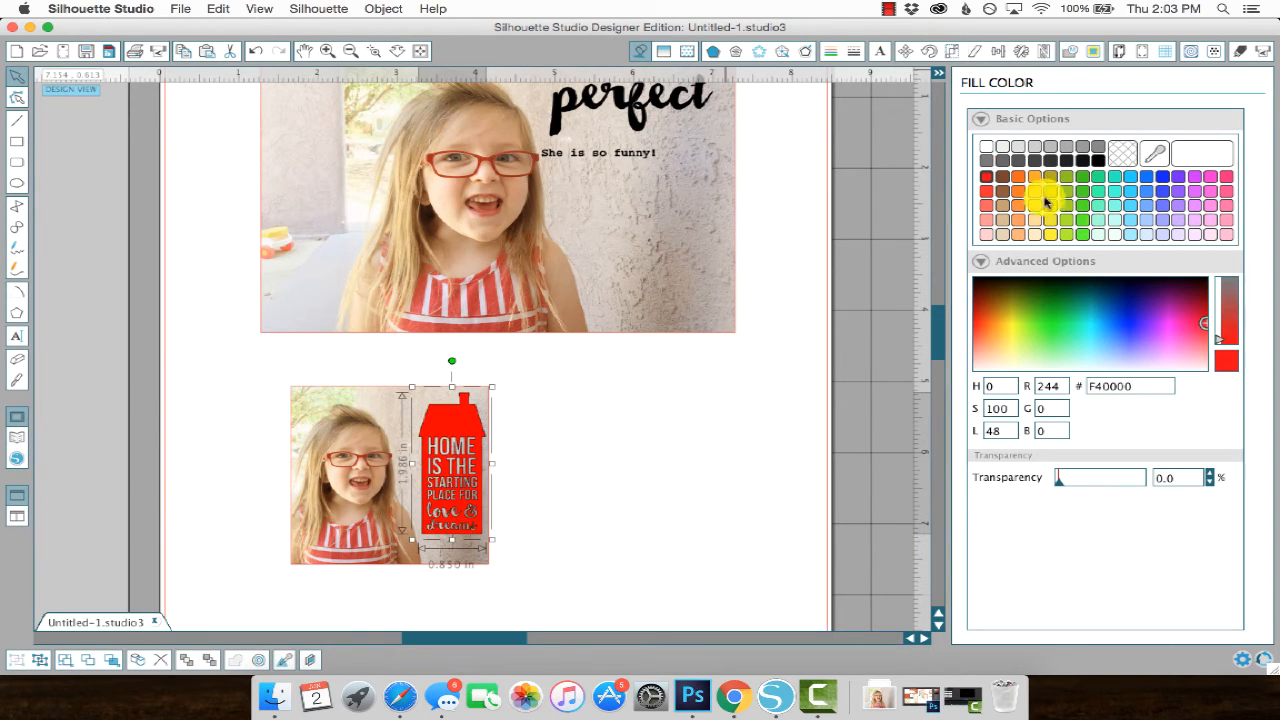
left_click(1226, 205)
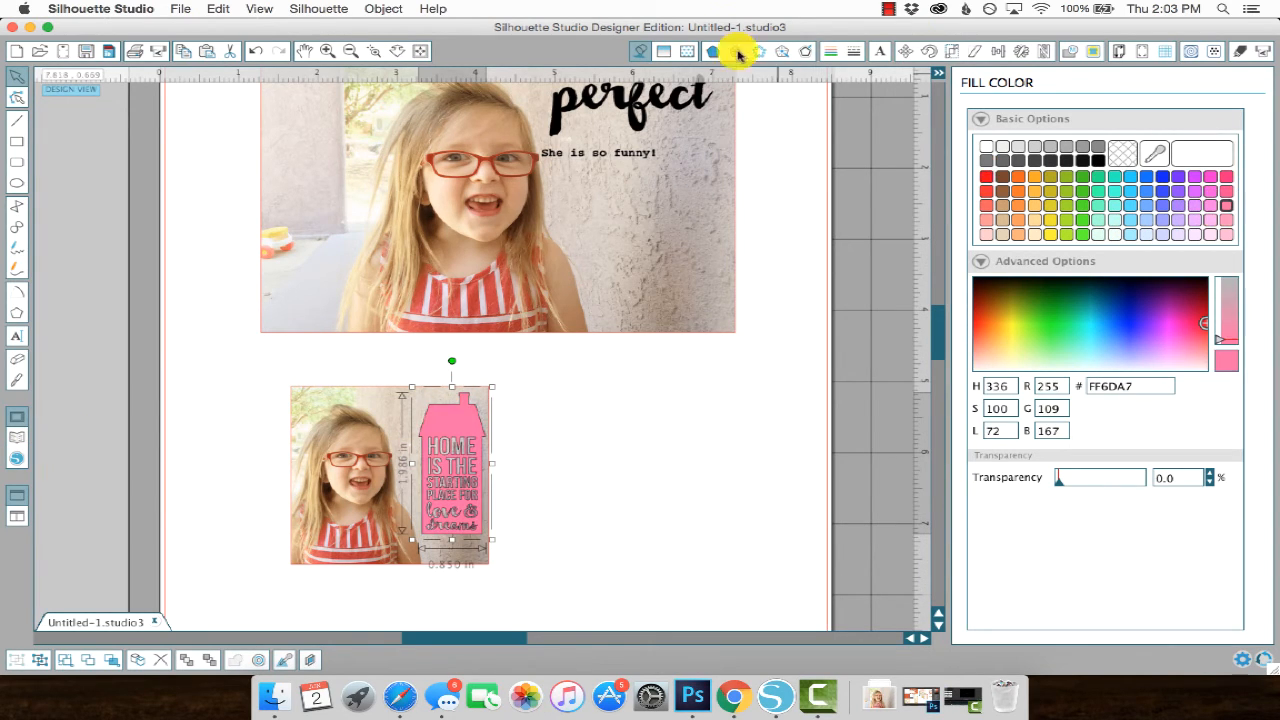
left_click(830, 51)
left_click(986, 147)
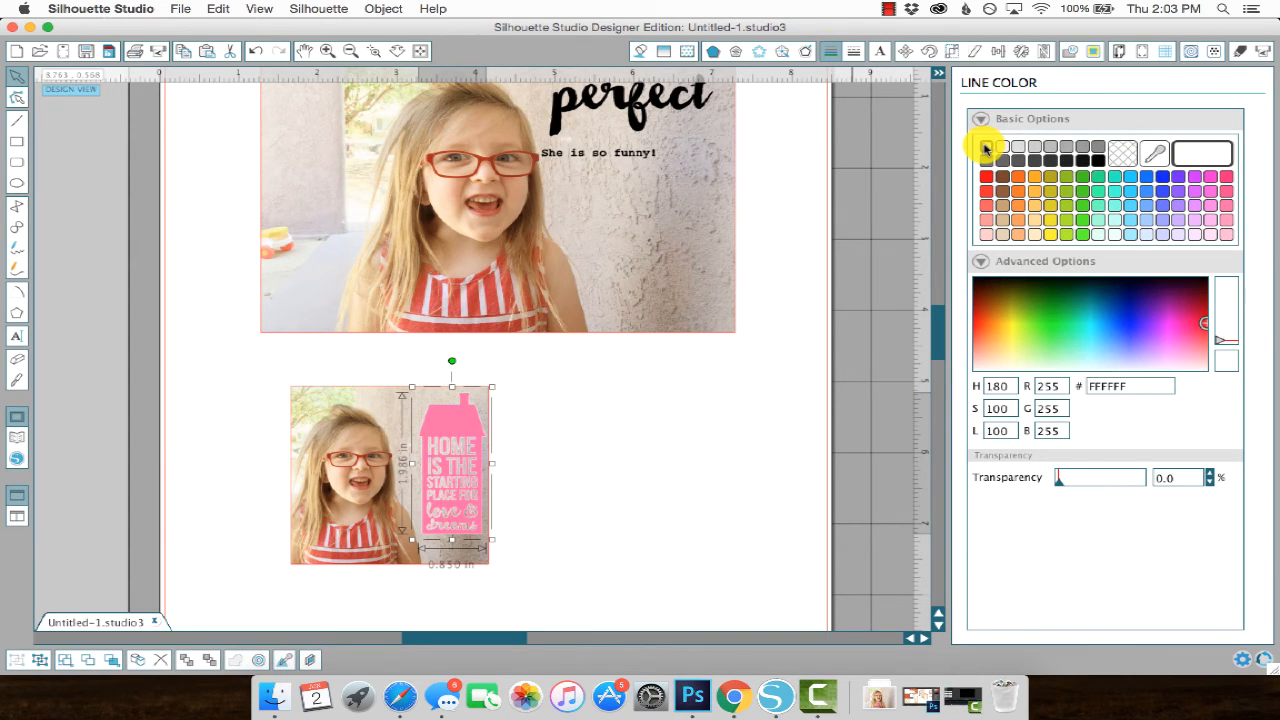
left_click(94, 406)
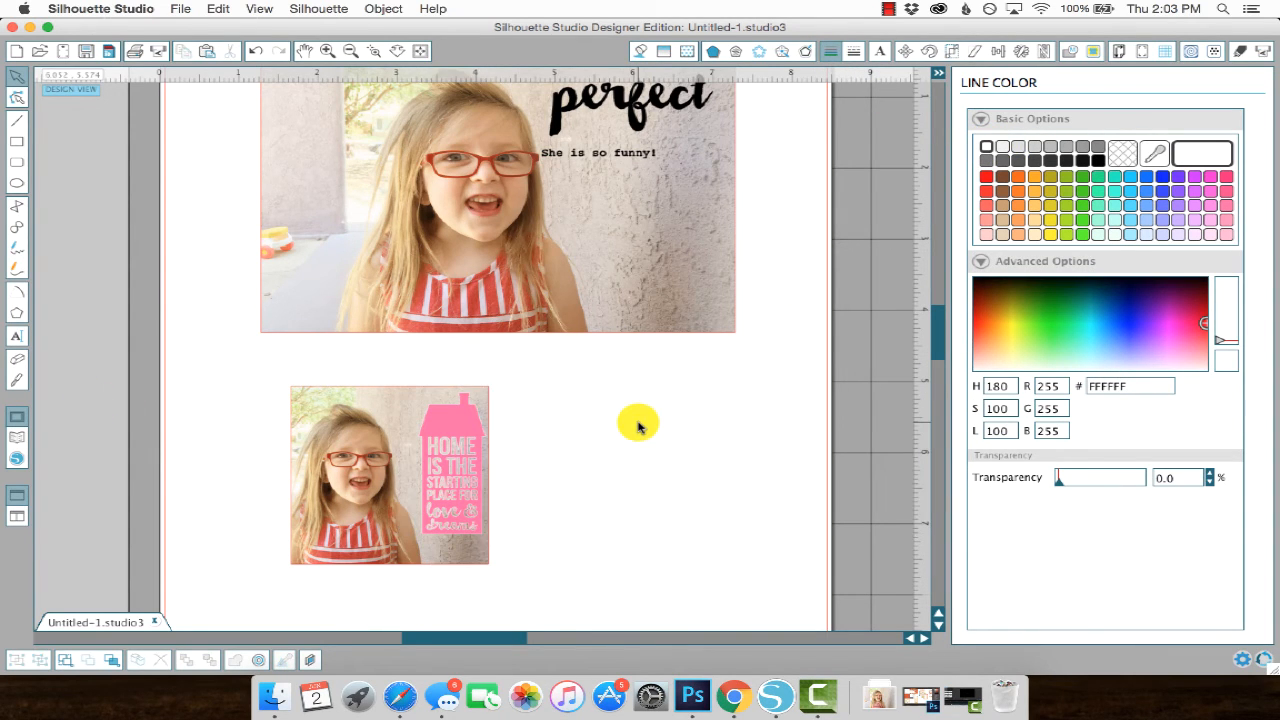
scroll(638, 425, "down", 2)
scroll(603, 483, "down", 3)
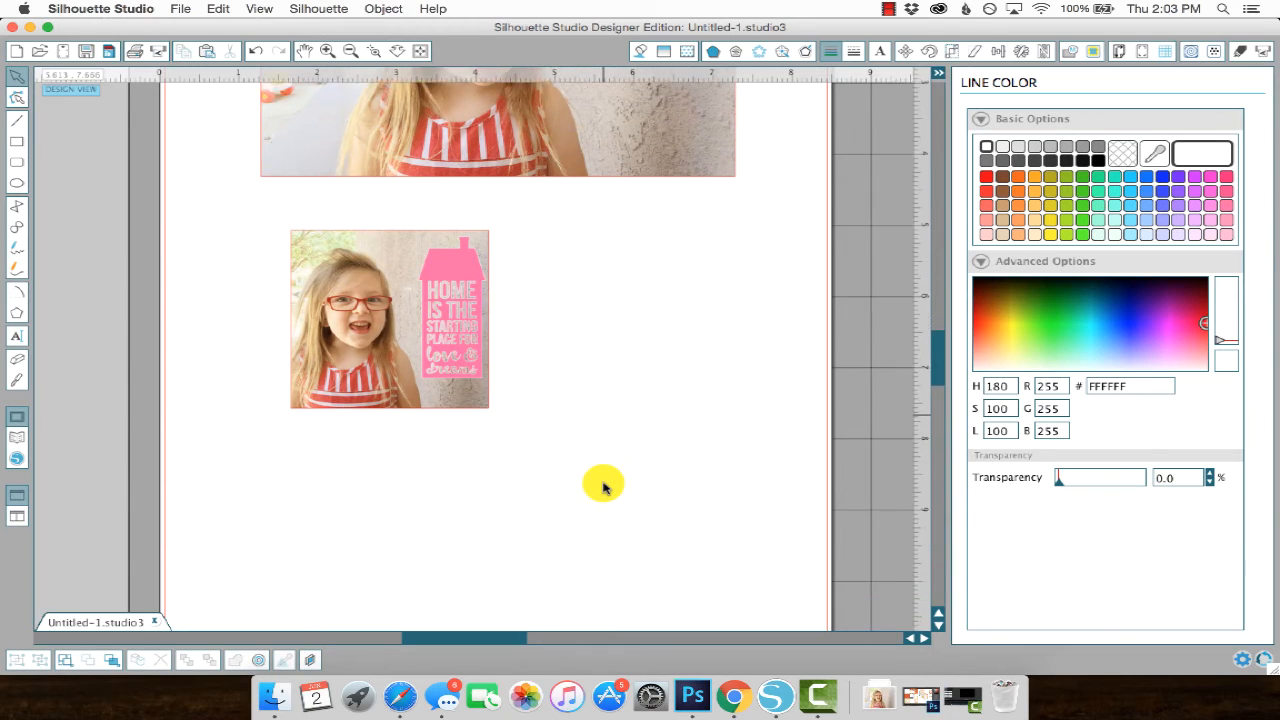
scroll(603, 487, "up", 6)
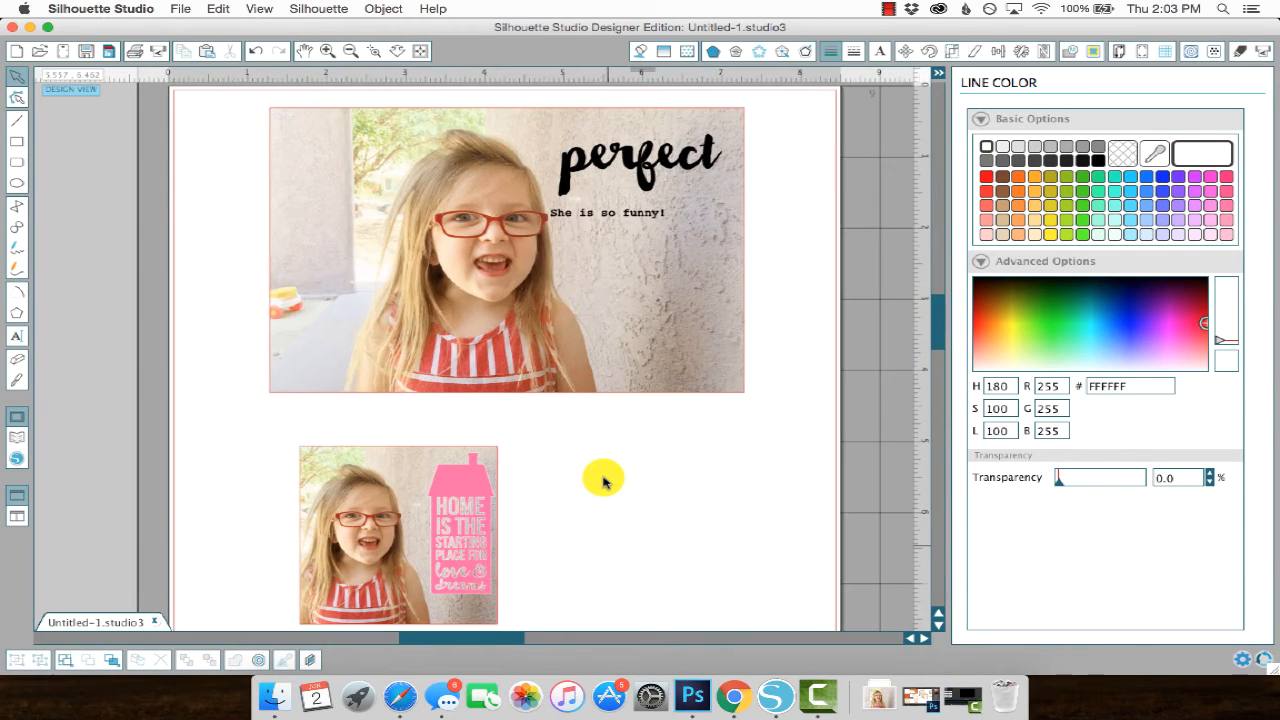
scroll(603, 483, "right", 2)
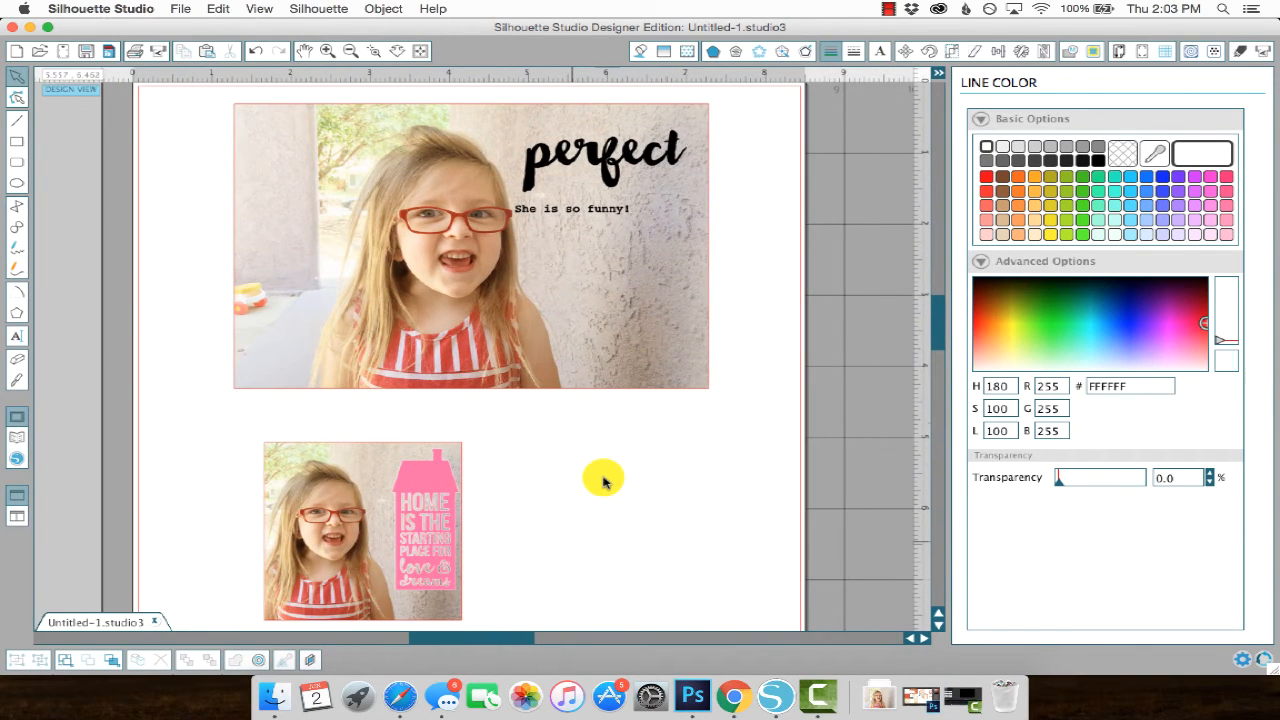
left_click(178, 8)
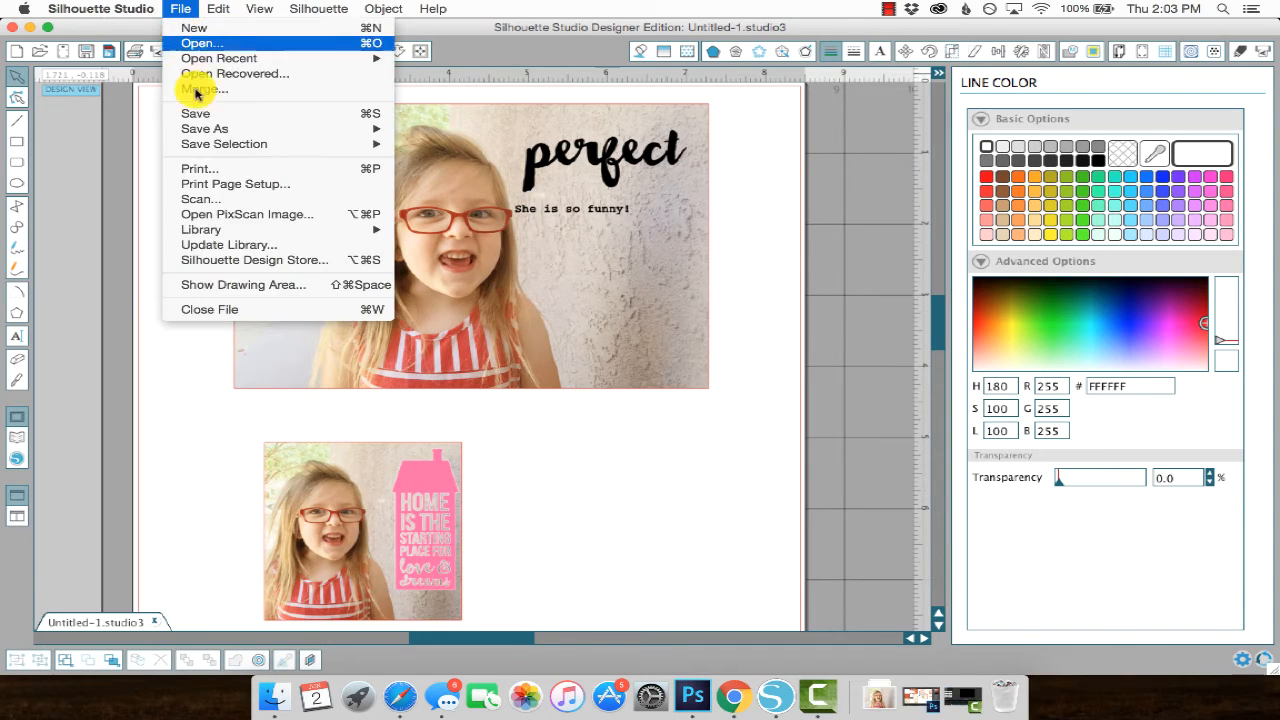
mouse_move(237, 228)
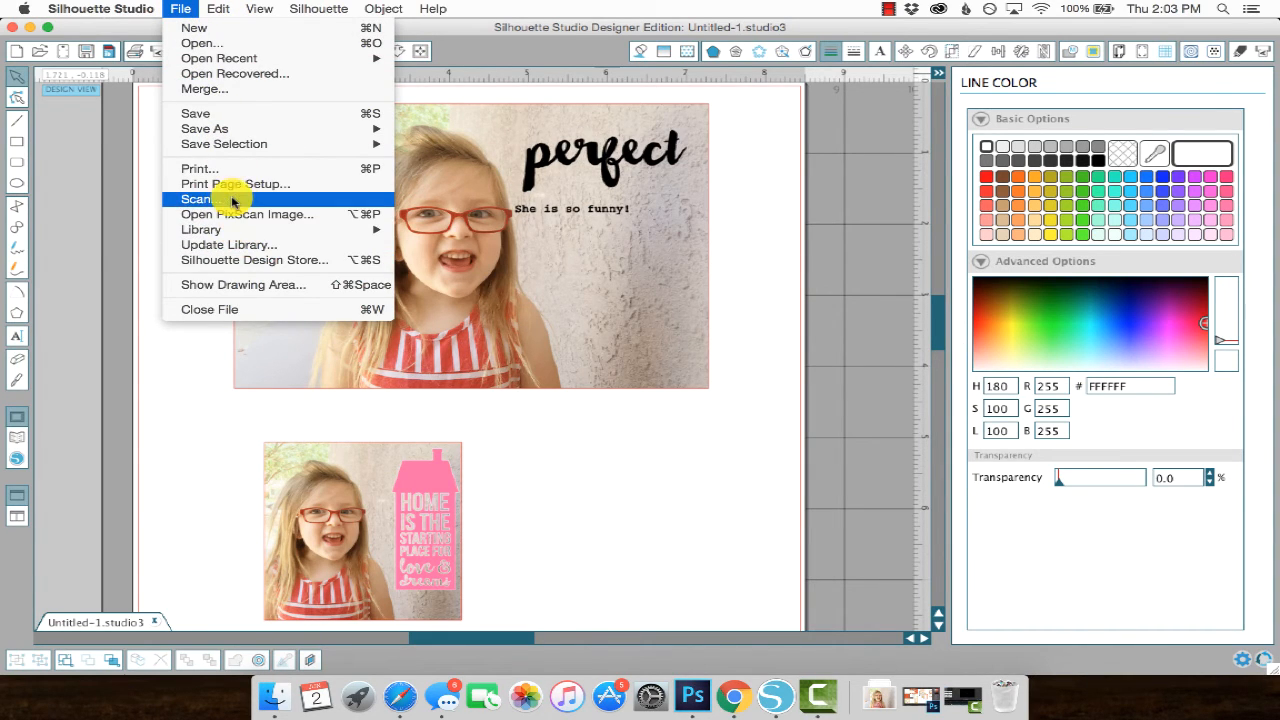
left_click(232, 184)
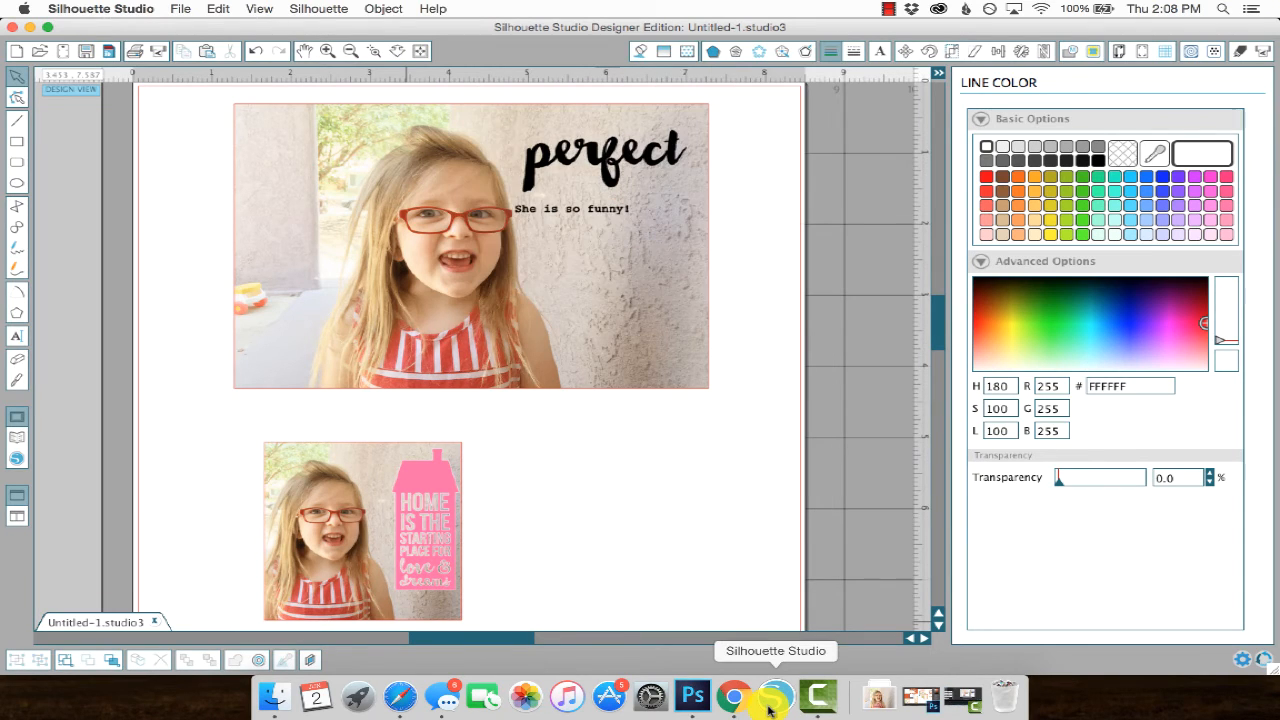
Switch to Safari, browse the Bloom and Grow collection in the Simple Stories digital store, and return to the design page.
left_click(437, 487)
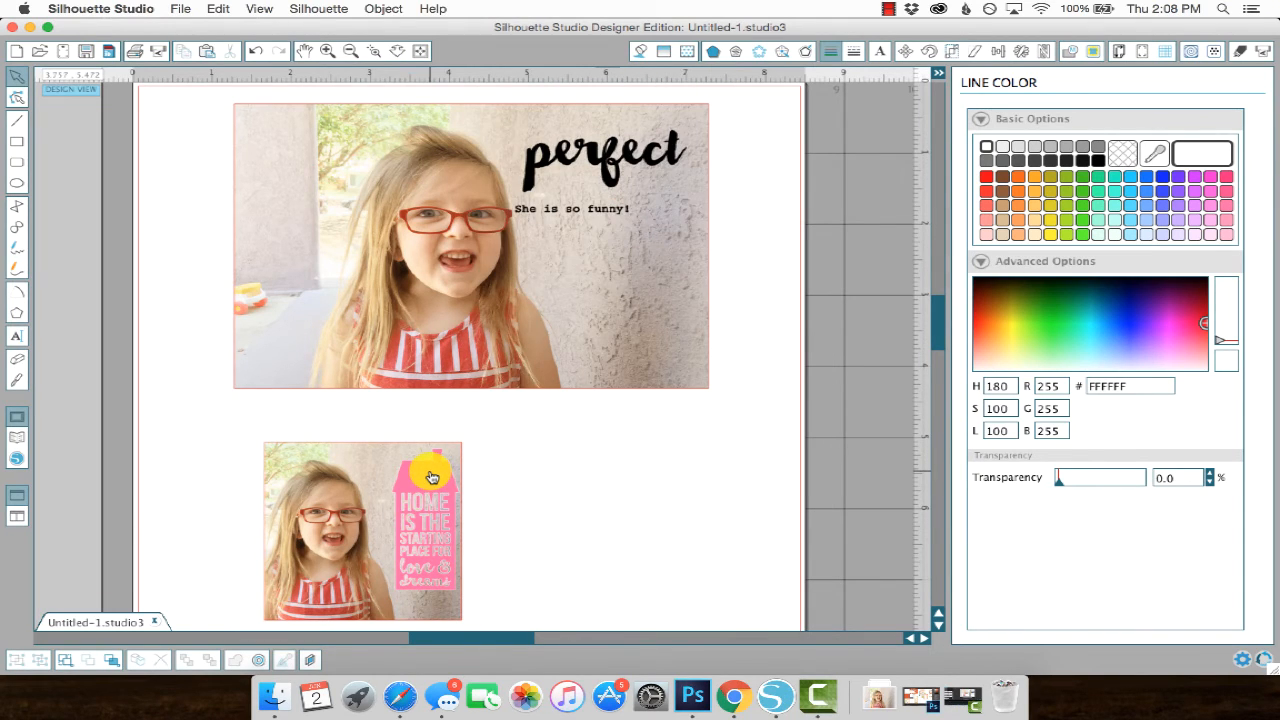
left_click(432, 476)
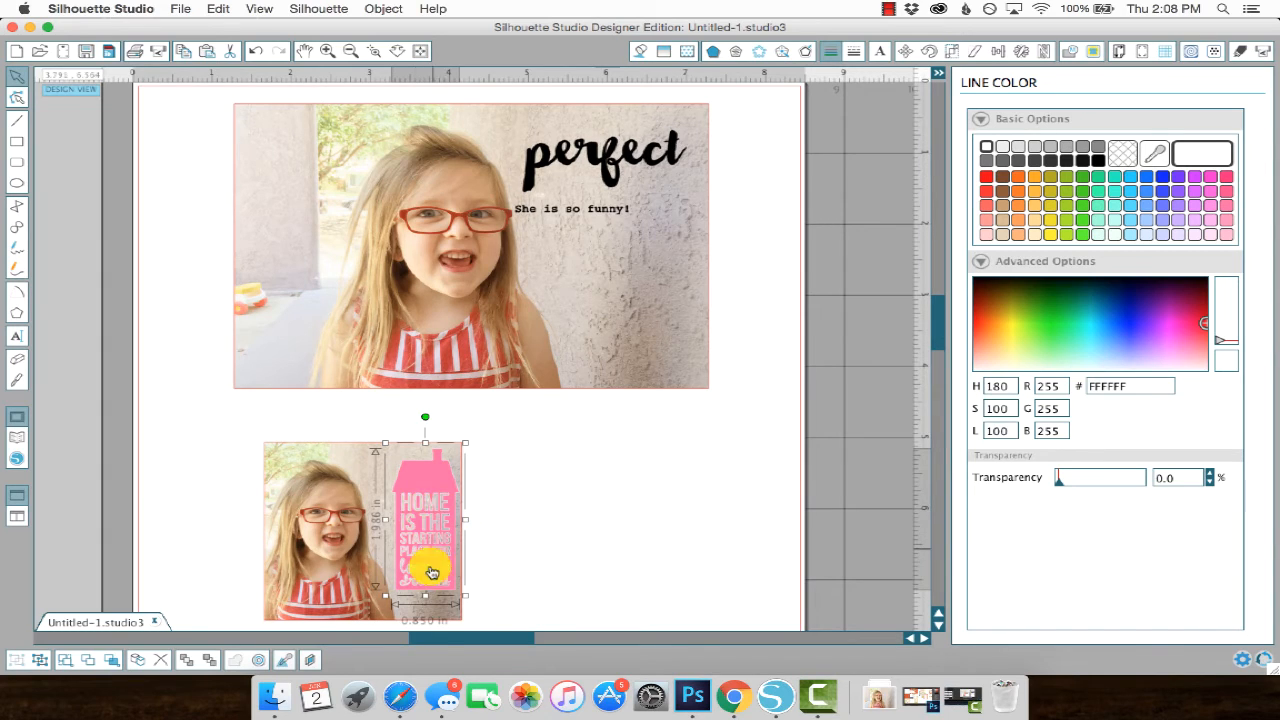
left_click(399, 698)
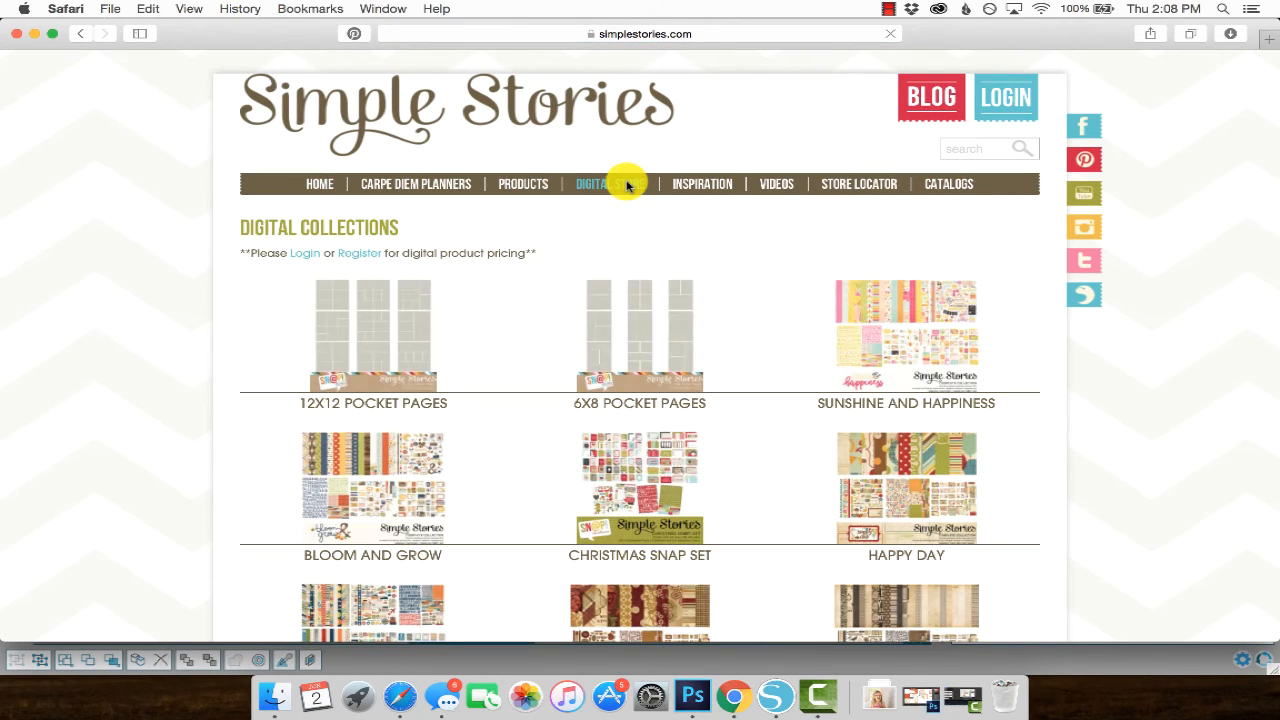
scroll(450, 430, "down", 3)
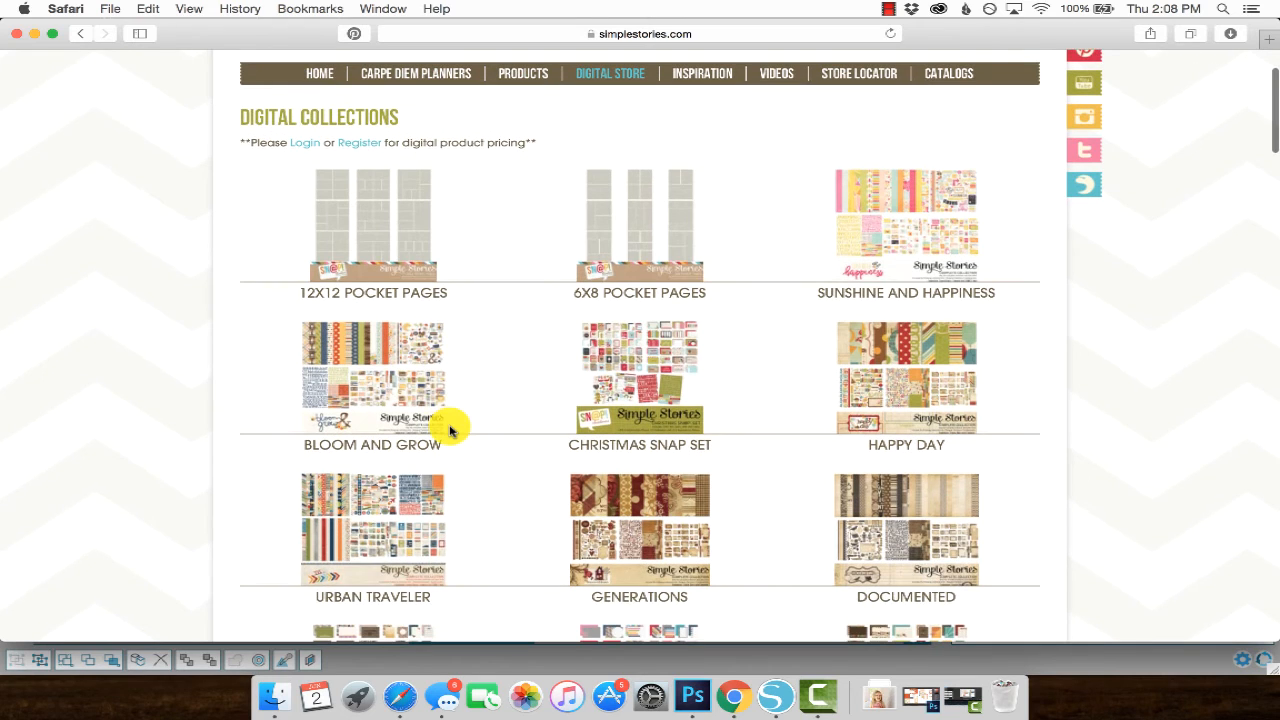
scroll(450, 430, "down", 2)
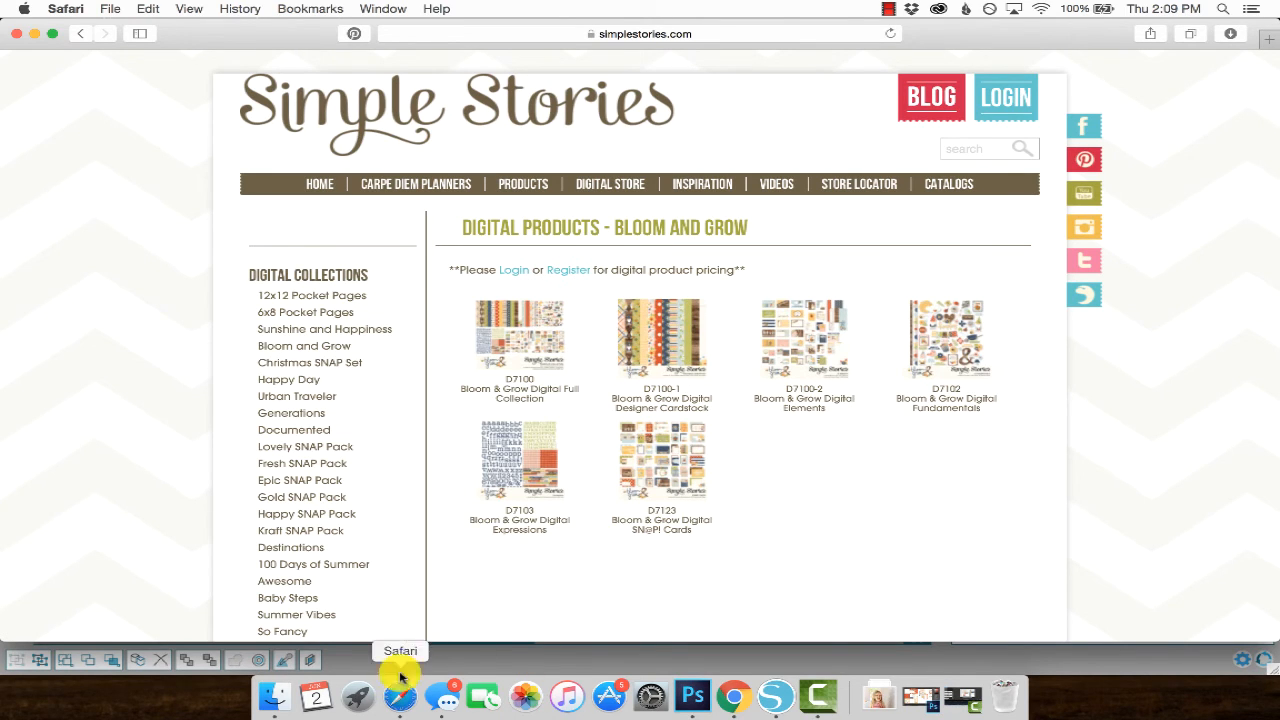
left_click(440, 656)
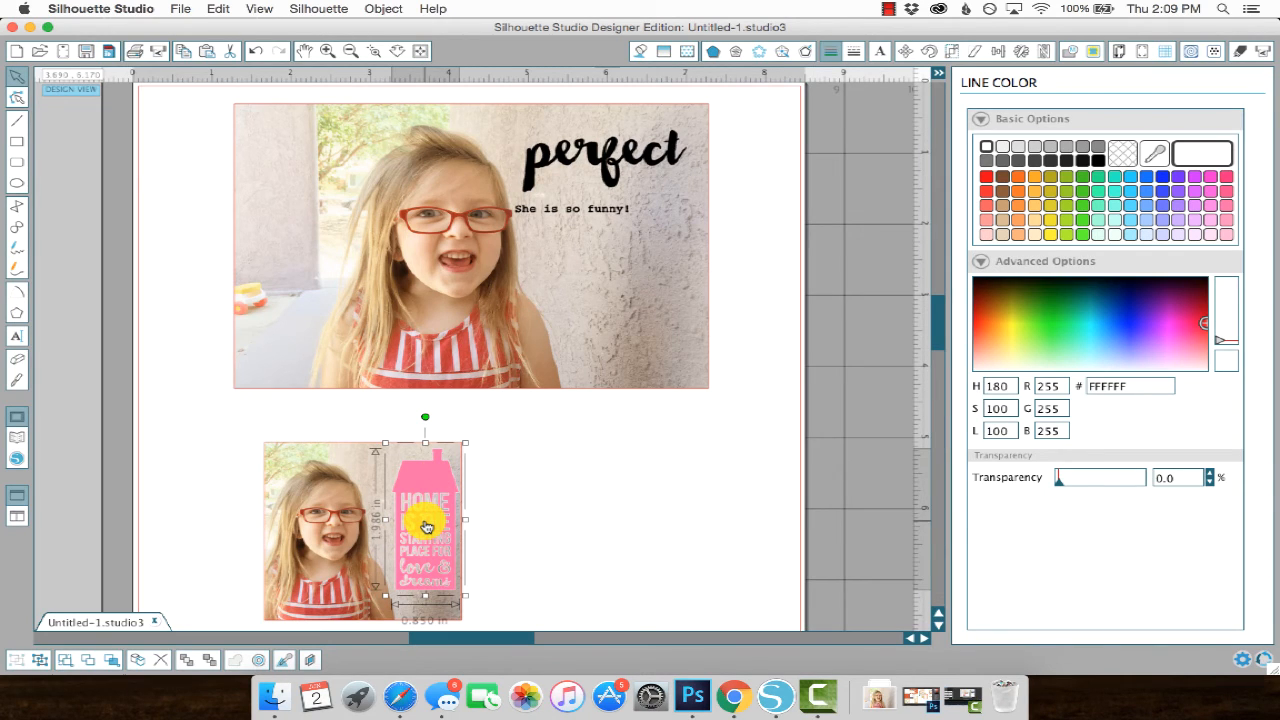
Switch to Finder and open Digital Scrap > Simple Stories > Scrapbook Lines > Bloom & Grow > Paper-2 on the Seagate Backup Plus Drive.
left_click(531, 170)
left_click(431, 482)
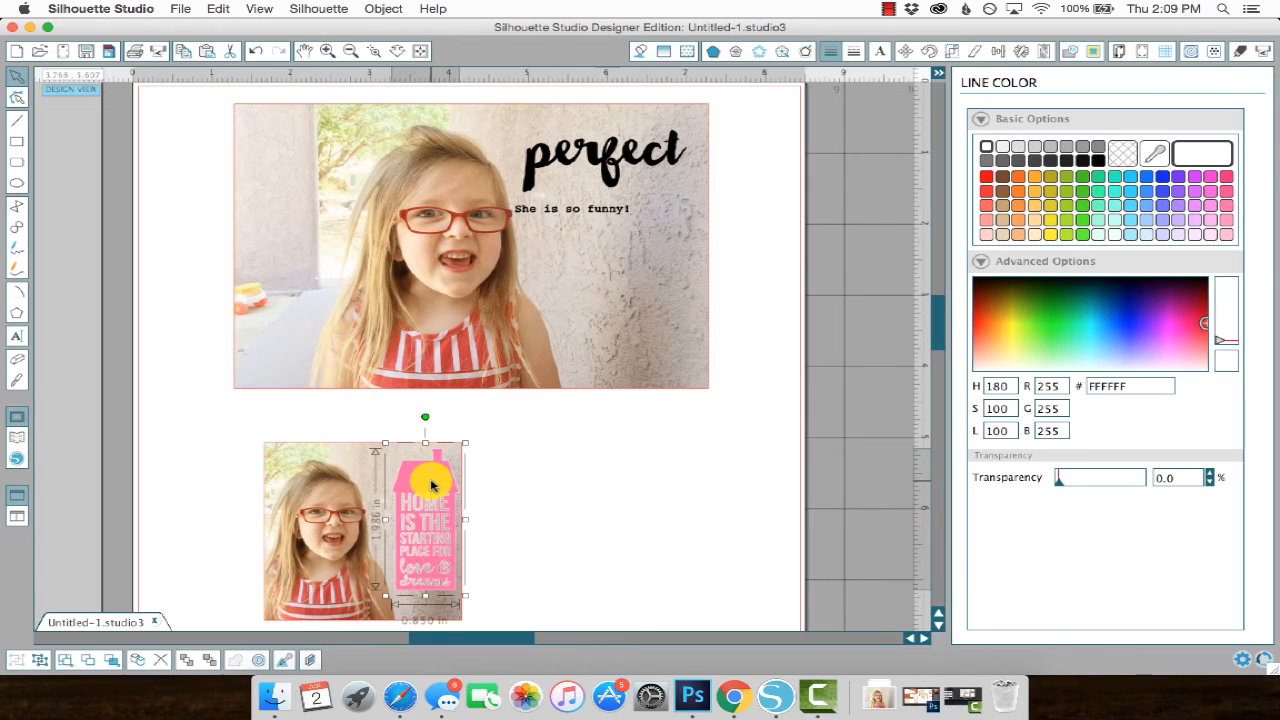
left_click(275, 698)
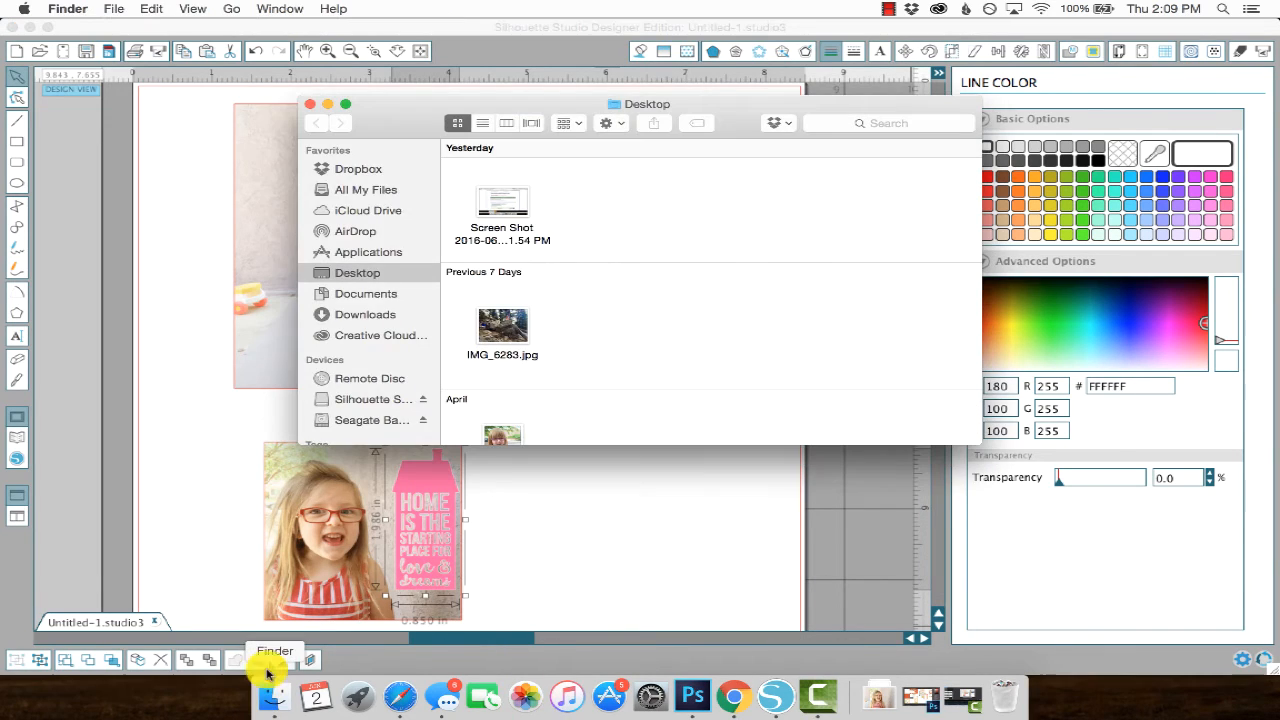
left_click(363, 420)
double_click(497, 252)
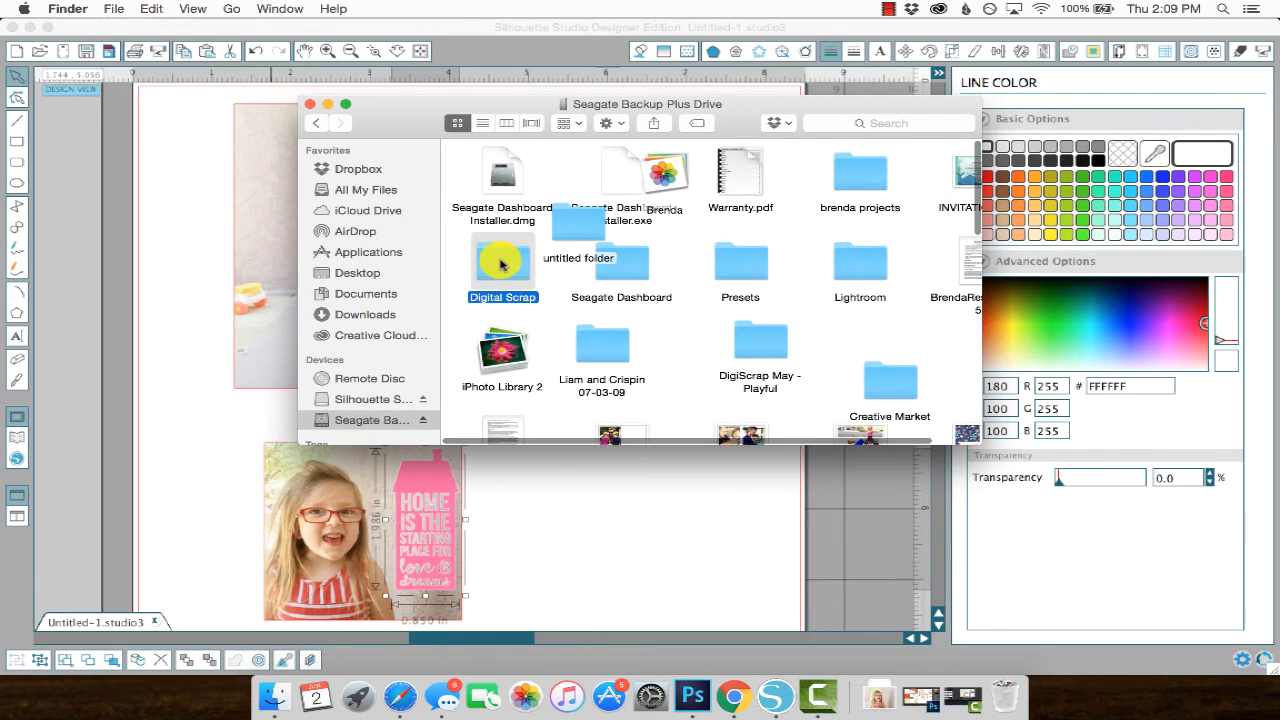
scroll(808, 268, "down", 3)
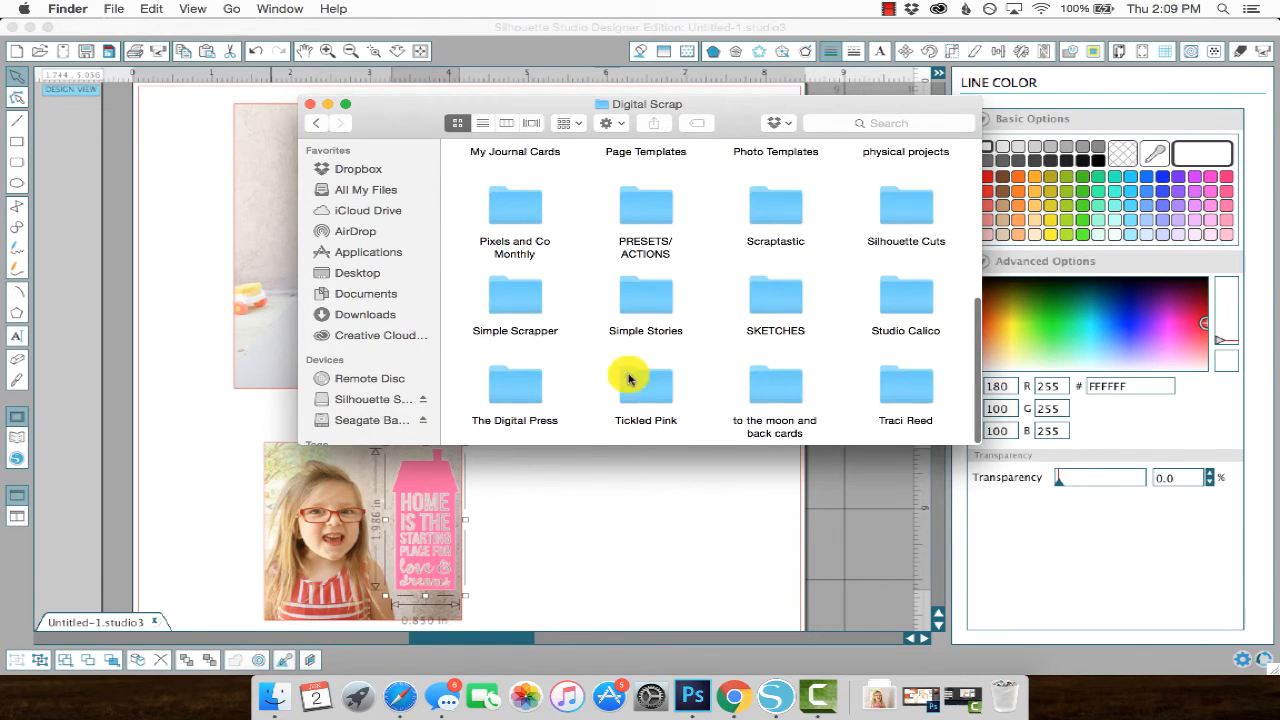
left_click(500, 310)
double_click(651, 292)
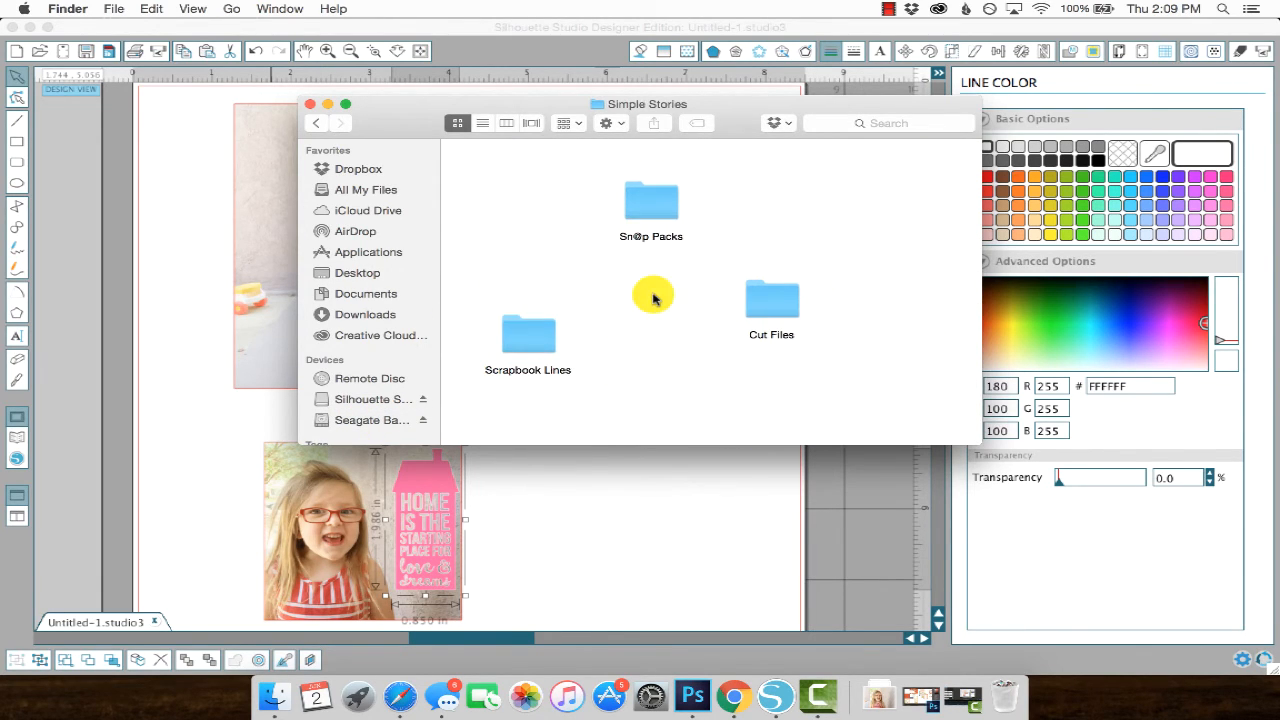
double_click(528, 339)
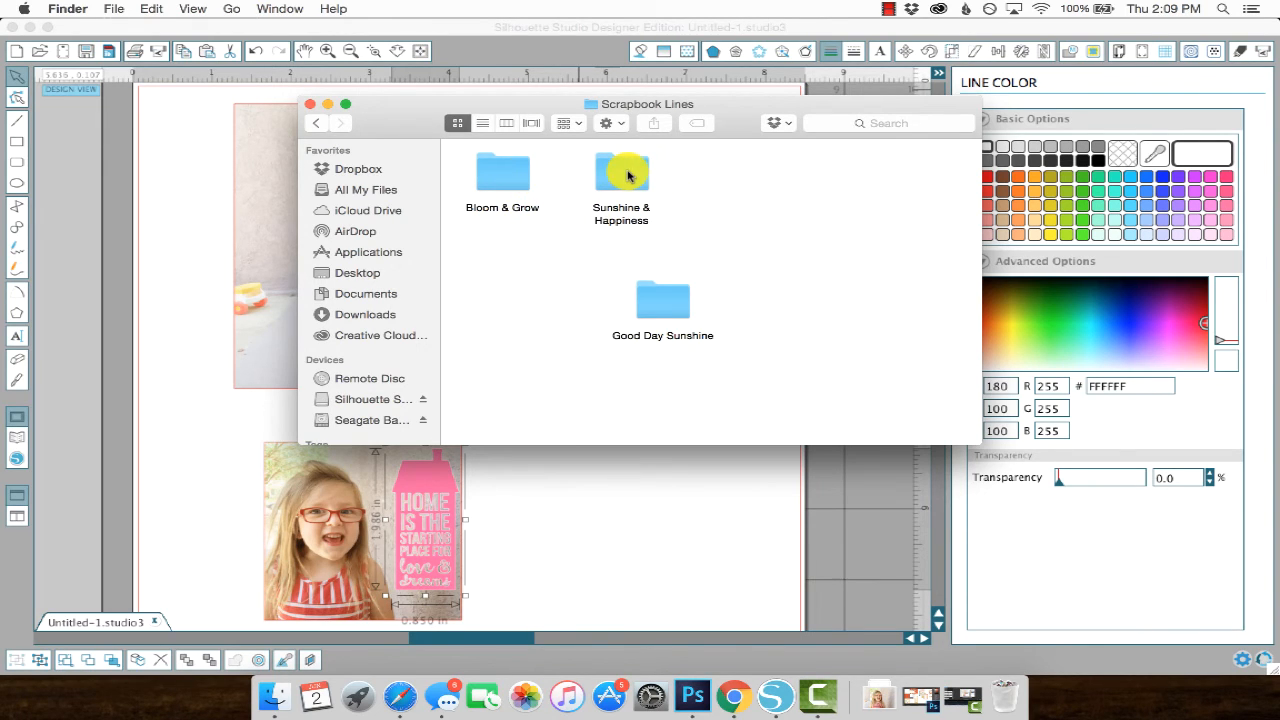
double_click(488, 176)
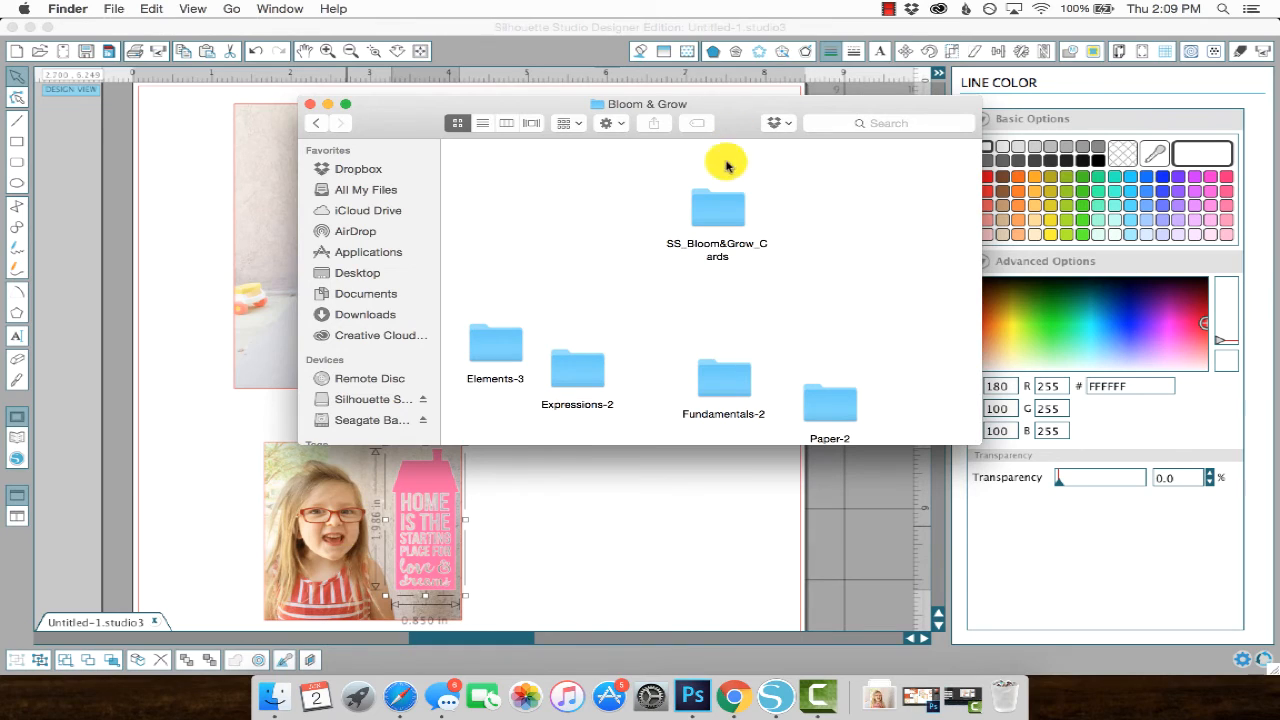
scroll(705, 262, "down", 1)
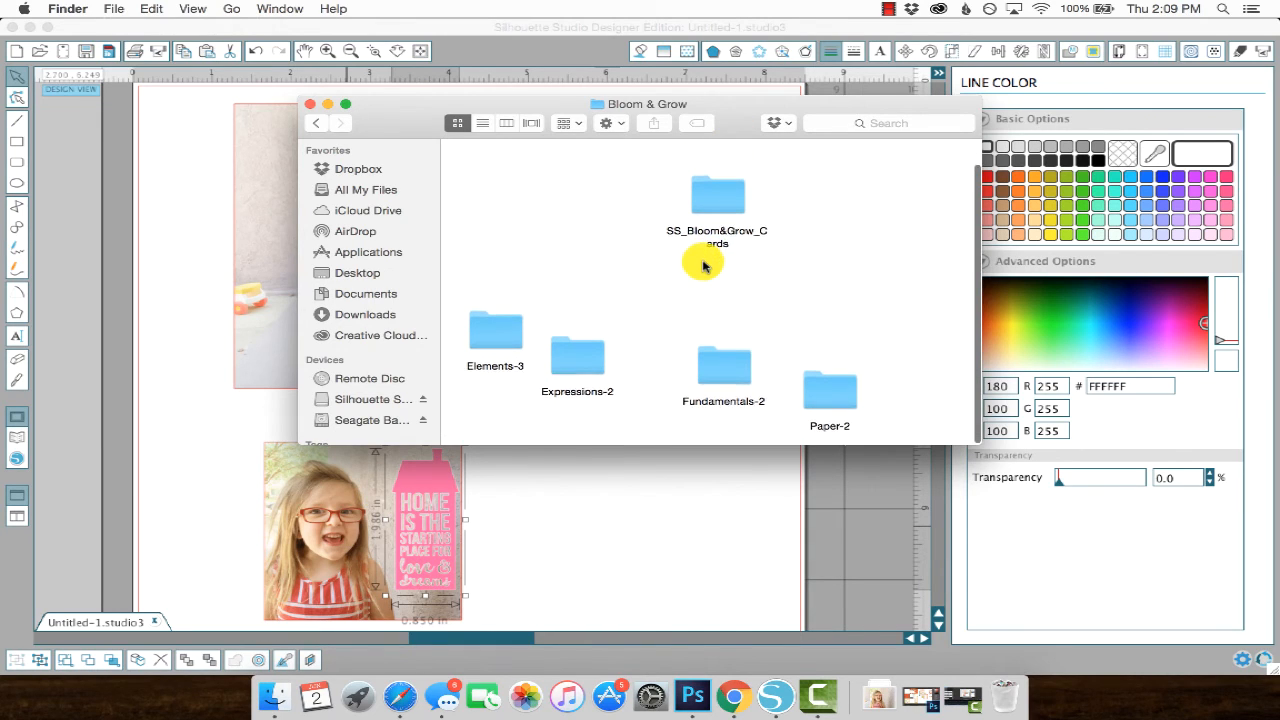
double_click(836, 406)
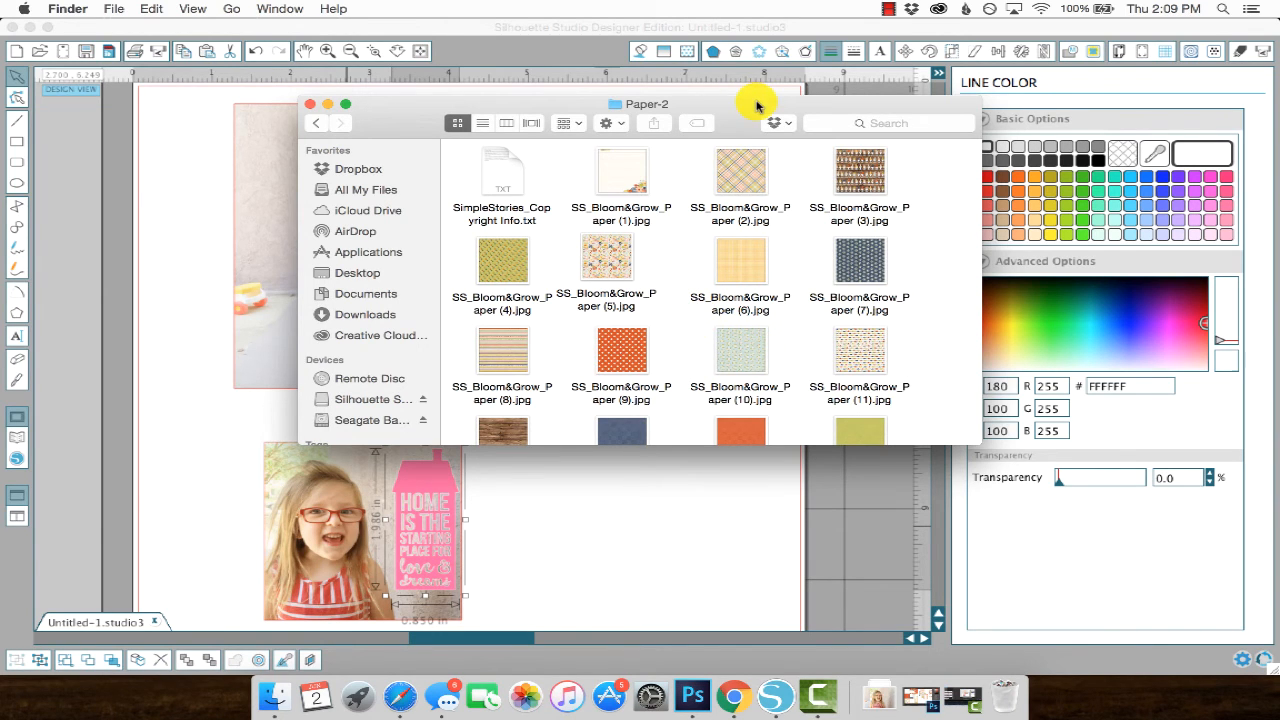
Fill the house artwork with the floral paper SS_Bloom&Grow_Paper (5).jpg and return to the design page.
left_click_drag(757, 105, 343, 8)
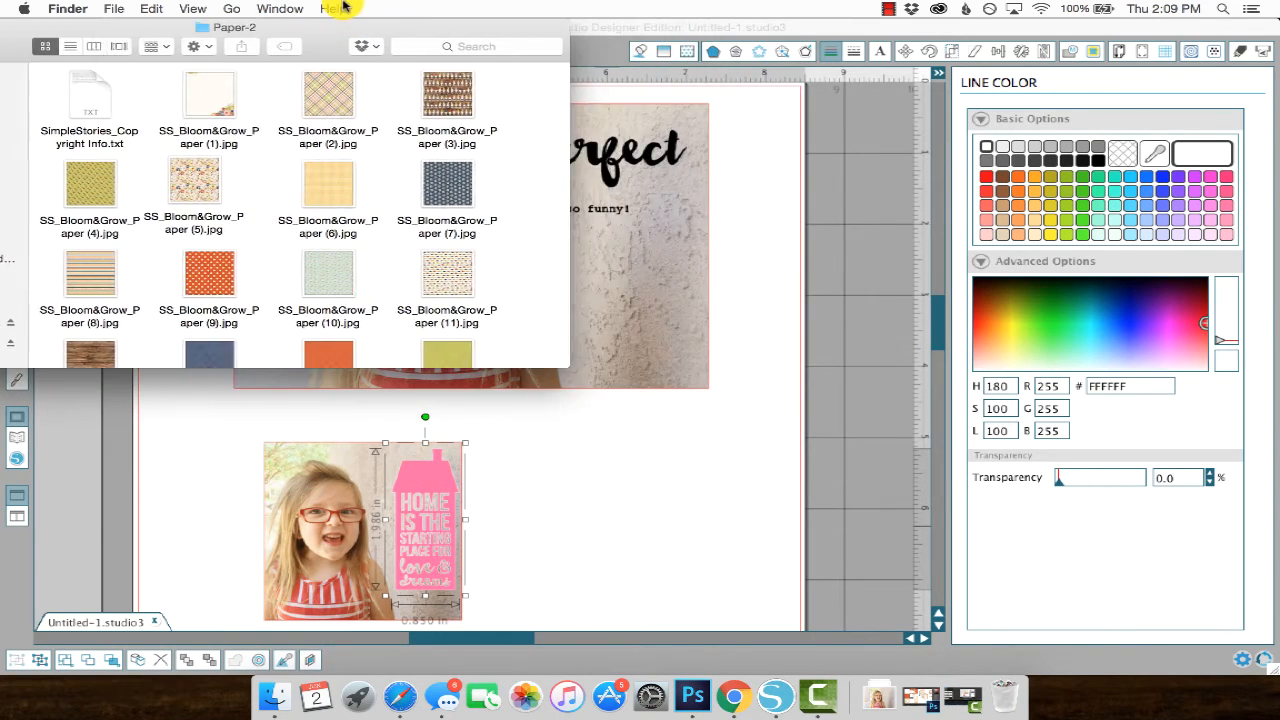
left_click(200, 173)
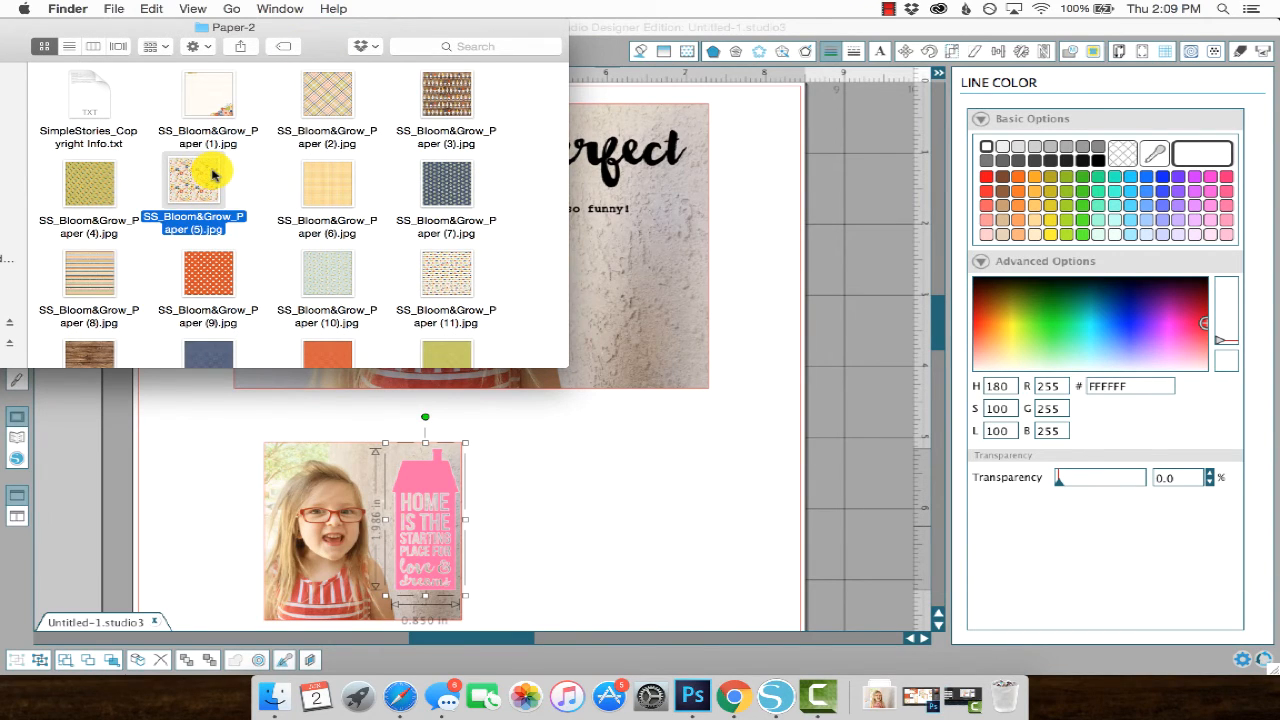
left_click_drag(188, 180, 428, 481)
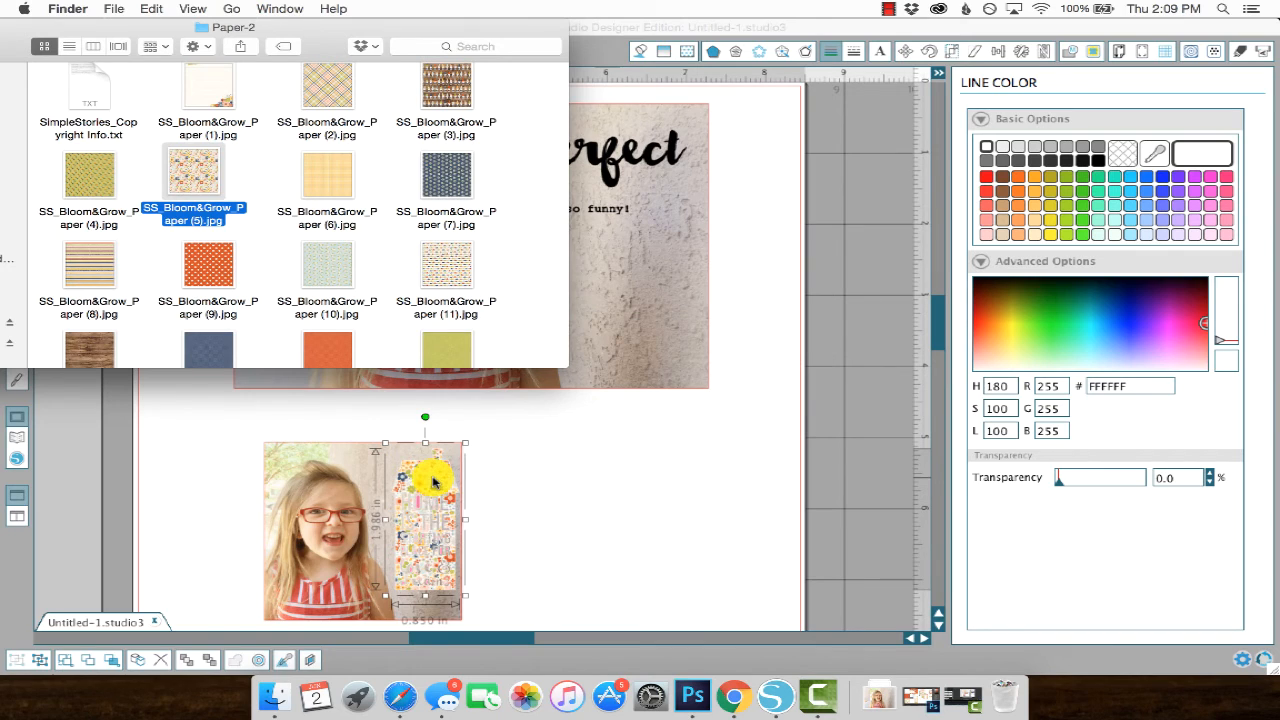
left_click(652, 435)
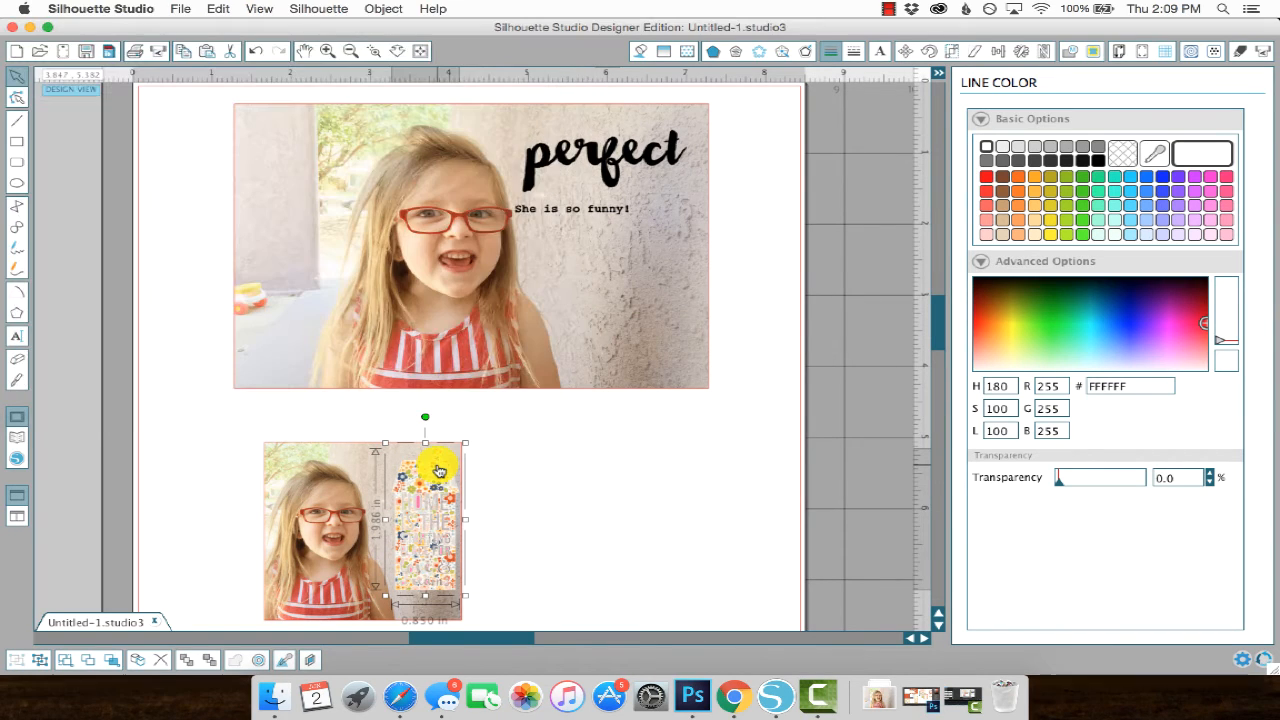
Scale the floral pattern in the house artwork to 140.5% and nudge the artwork slightly up and to the left on the small photo.
left_click(831, 53)
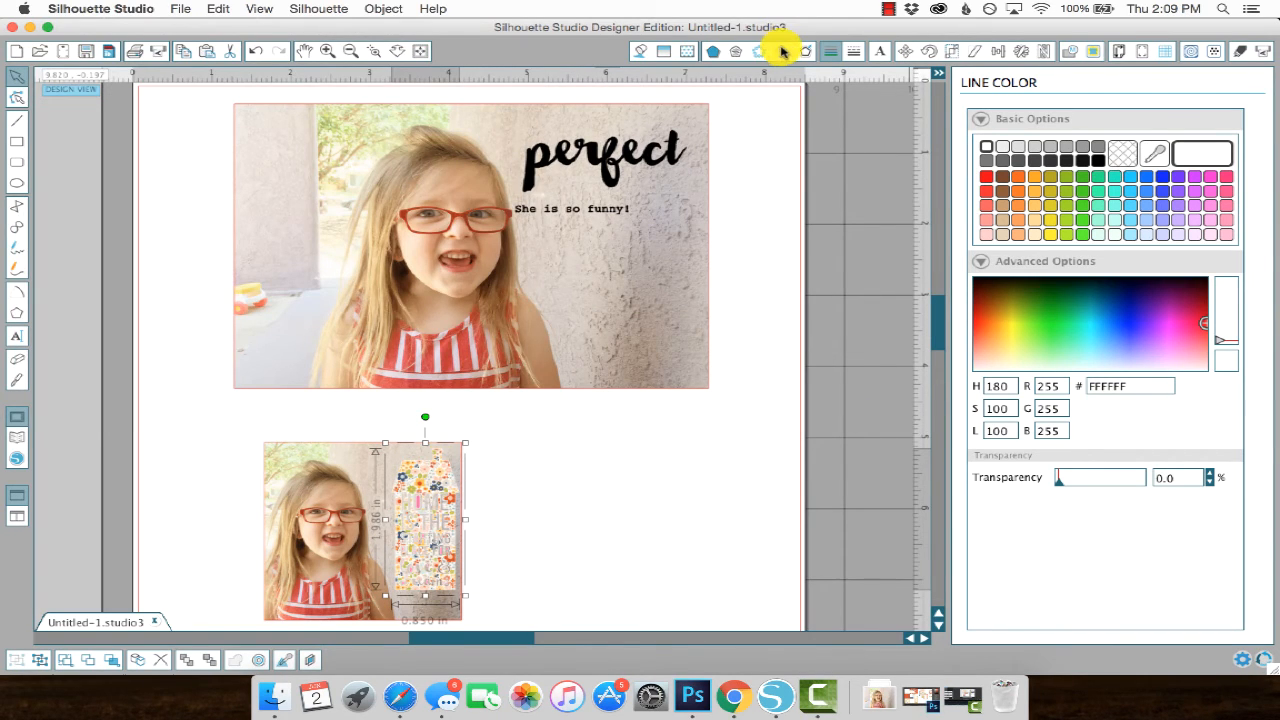
left_click(690, 52)
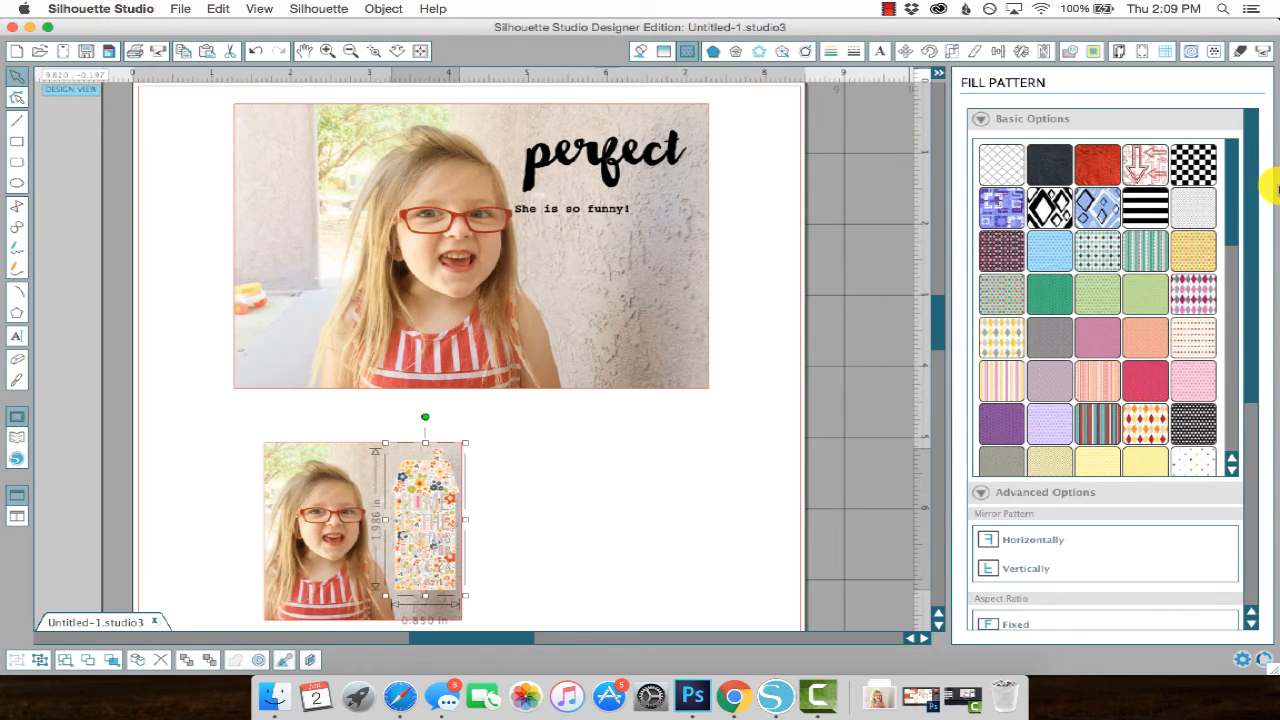
left_click(985, 495)
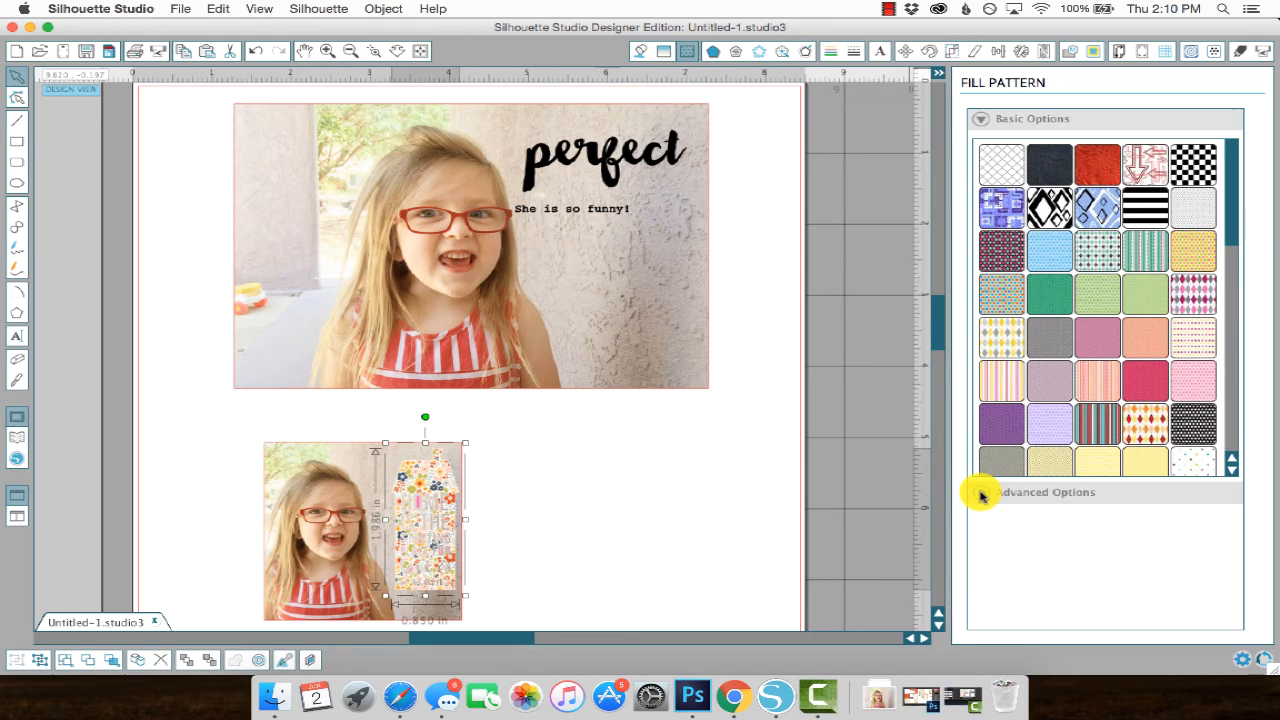
left_click(980, 495)
scroll(1012, 510, "down", 10)
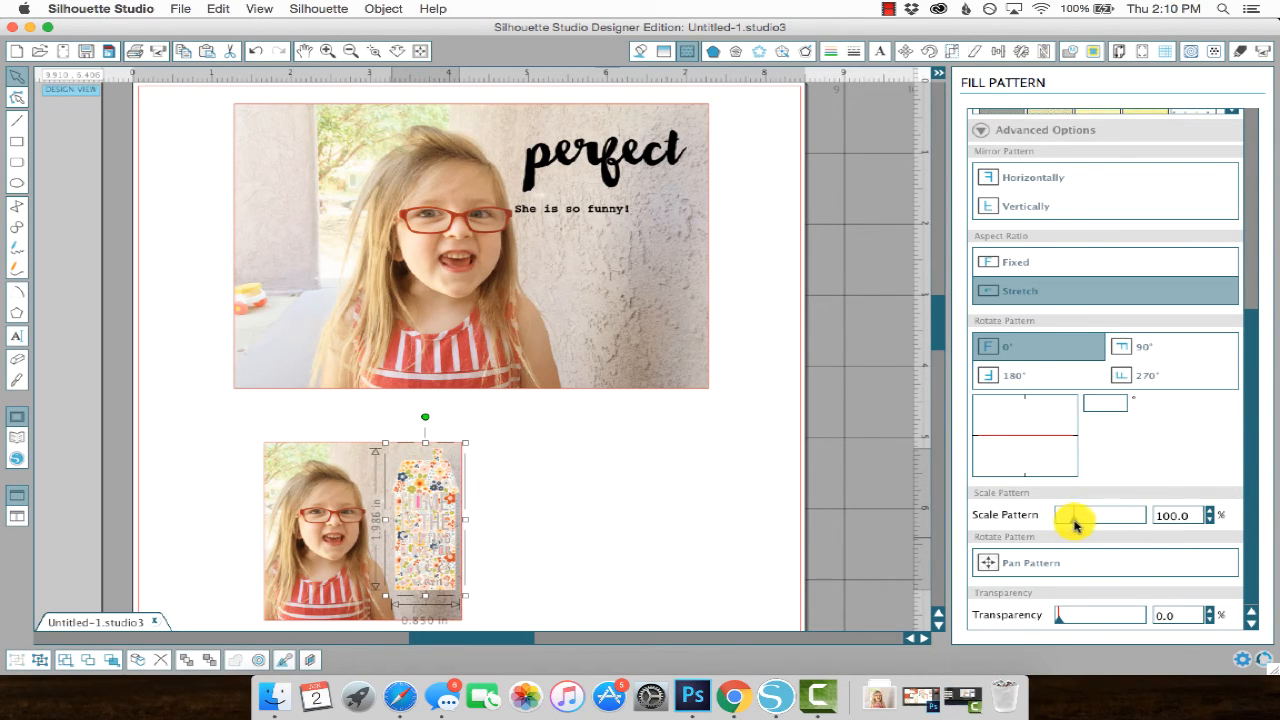
mouse_move(1075, 525)
left_mouse_down()
mouse_move(1112, 529)
mouse_move(1079, 525)
left_mouse_up()
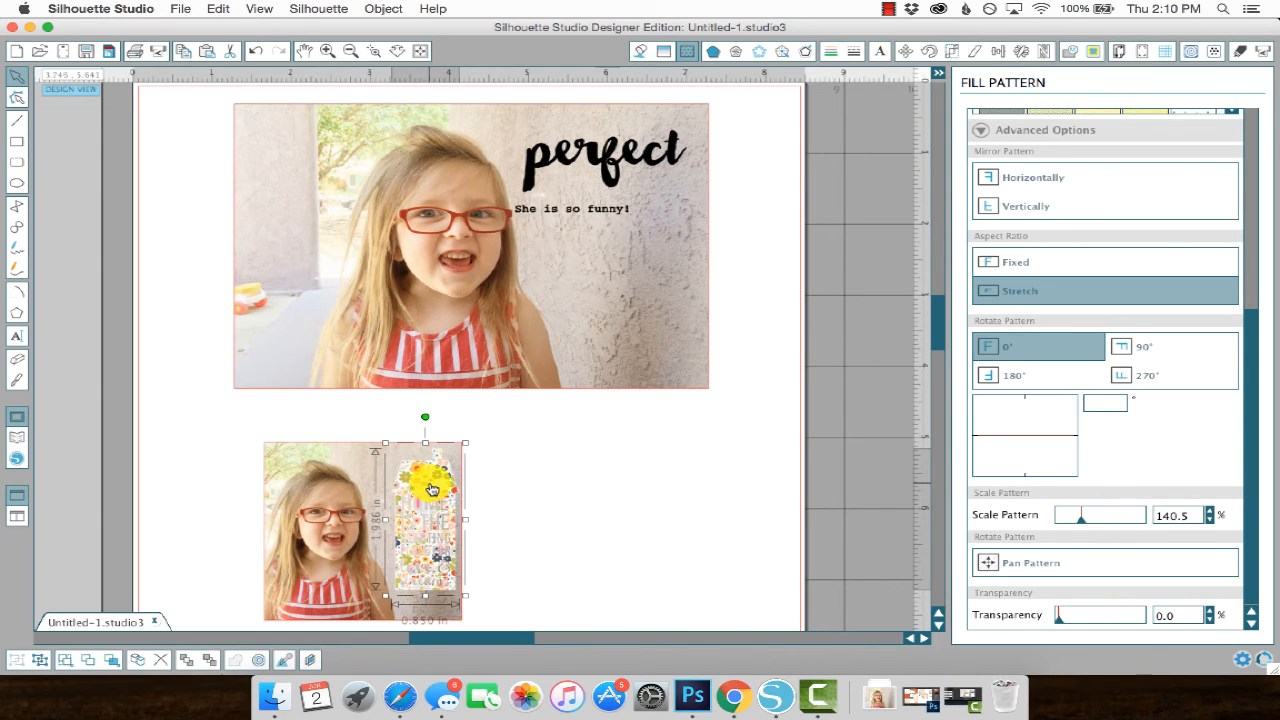
left_click_drag(437, 480, 441, 510)
Switch to Finder, fill the house artwork with the wood paper SS_Bloom&Grow_Paper (12).jpg, and return to the design page.
left_click(270, 690)
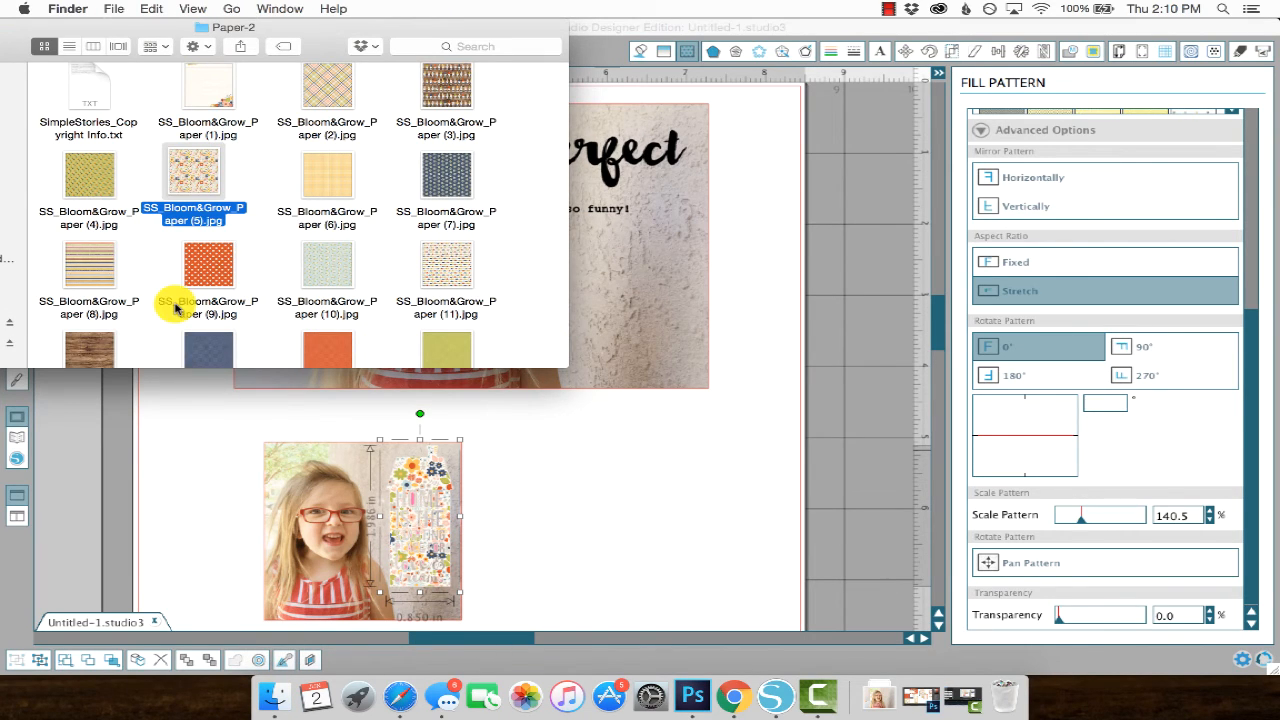
left_click_drag(106, 343, 418, 492)
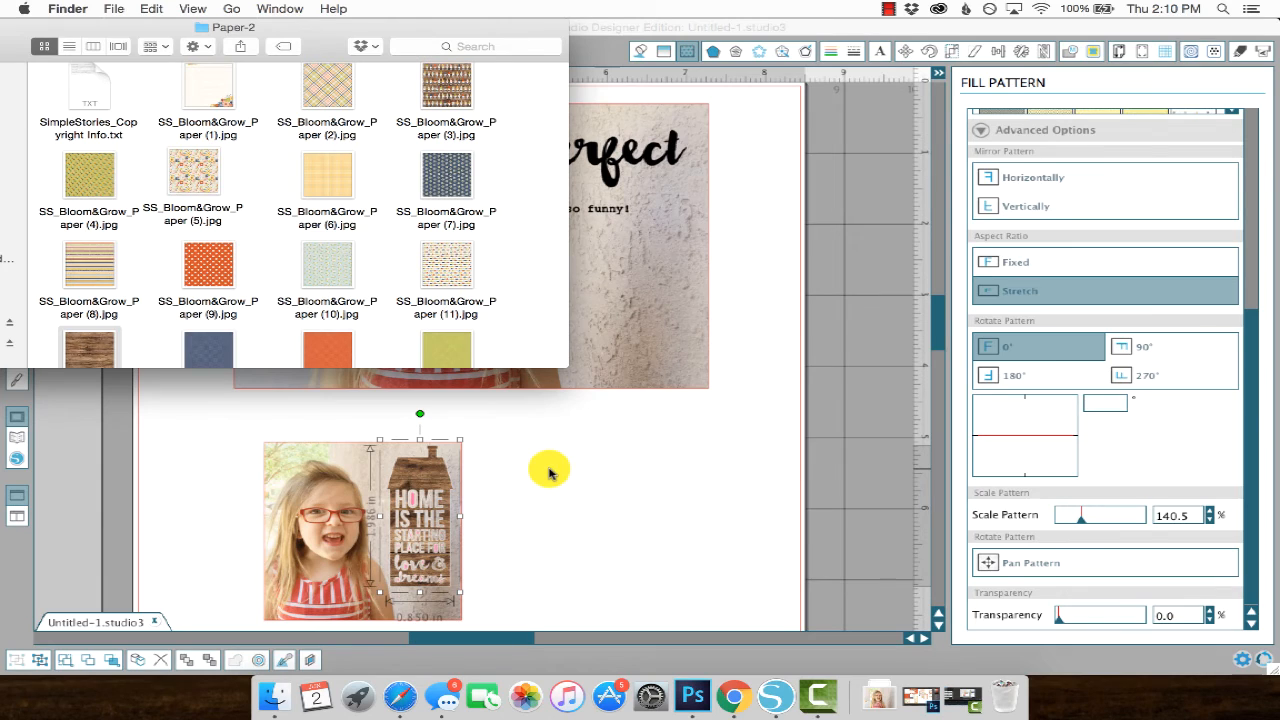
left_click(414, 498)
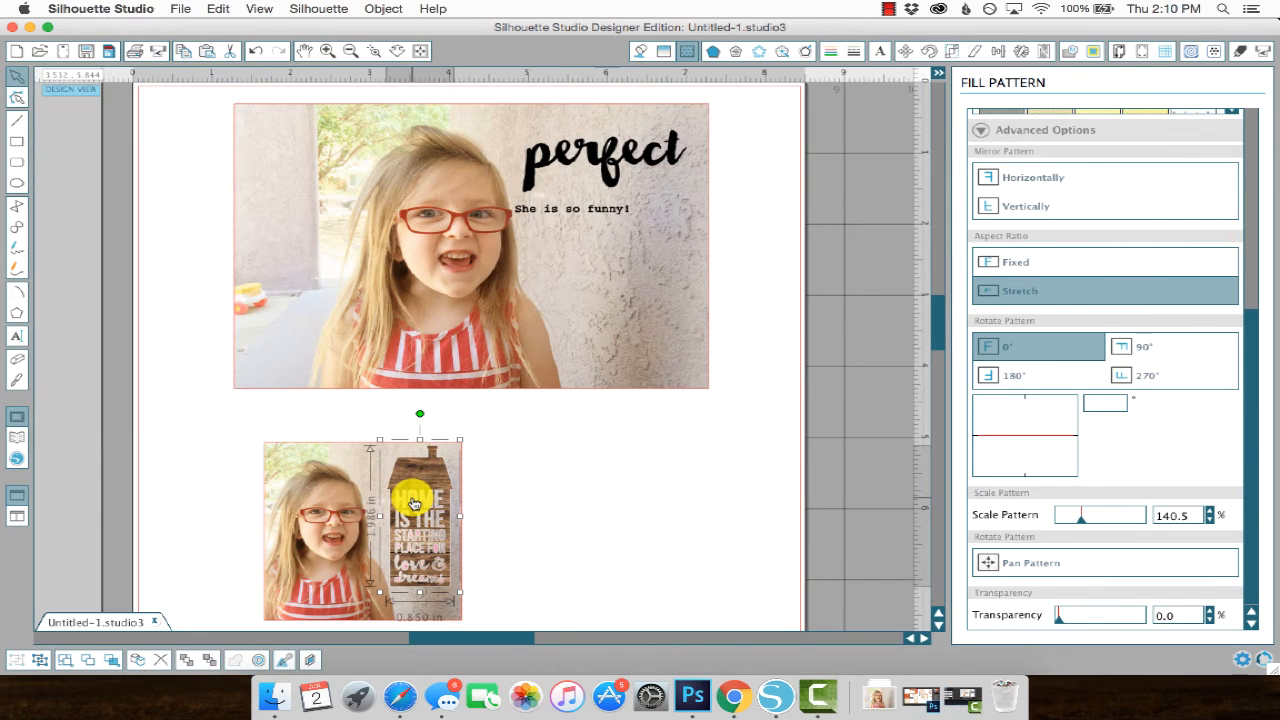
Switch to Finder and apply SS_Bloom&Grow_Paper (12).jpg to the remaining unfilled letter pieces inside the house artwork.
left_click(272, 706)
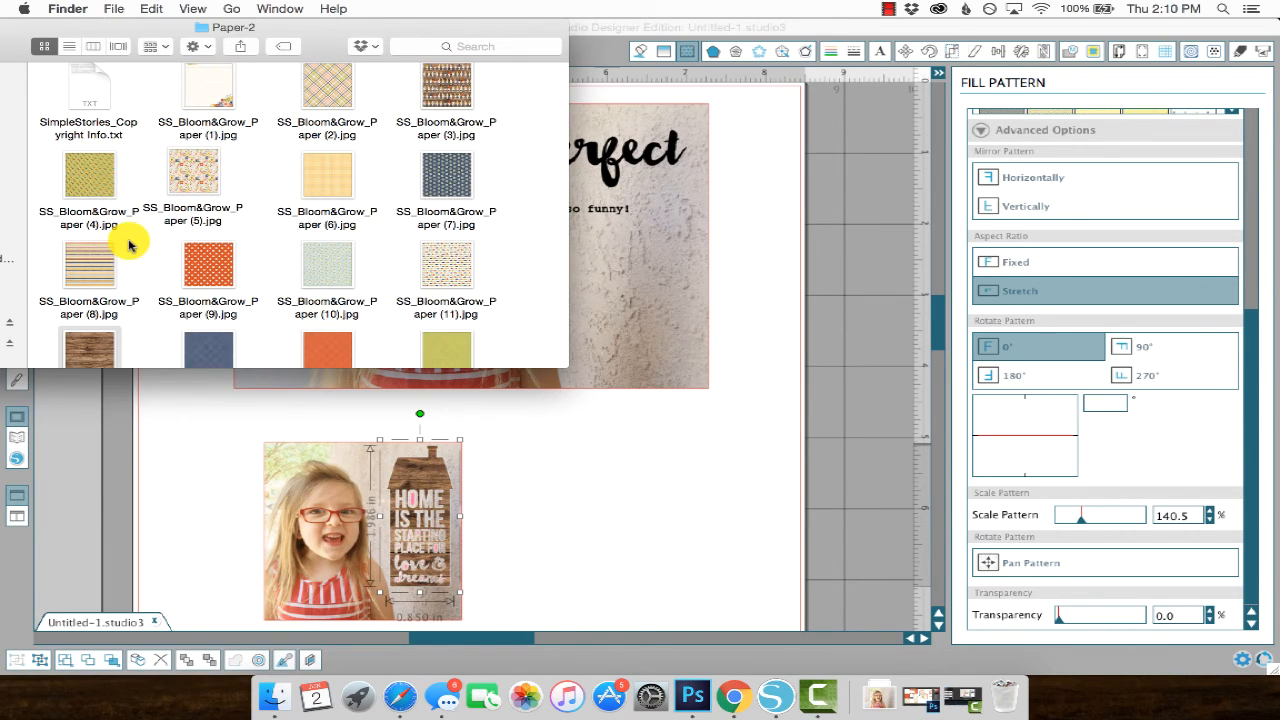
left_click_drag(92, 358, 414, 501)
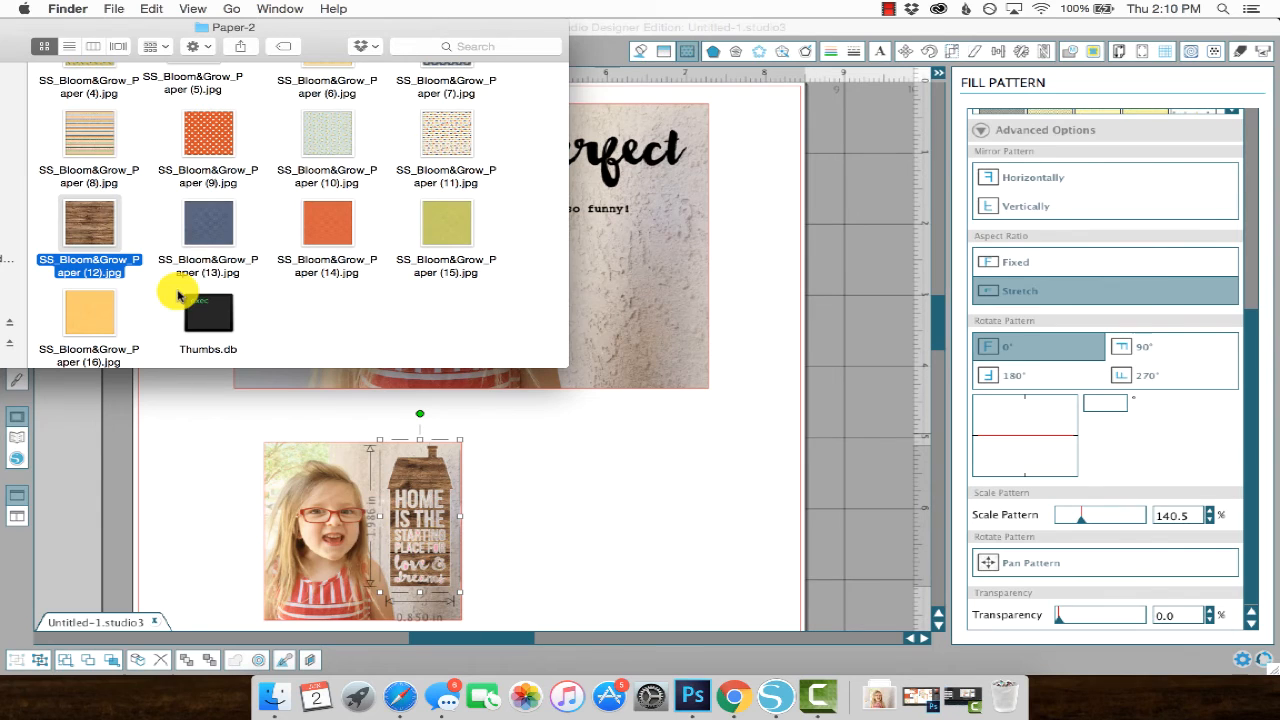
left_click_drag(71, 214, 432, 540)
left_click_drag(97, 212, 417, 537)
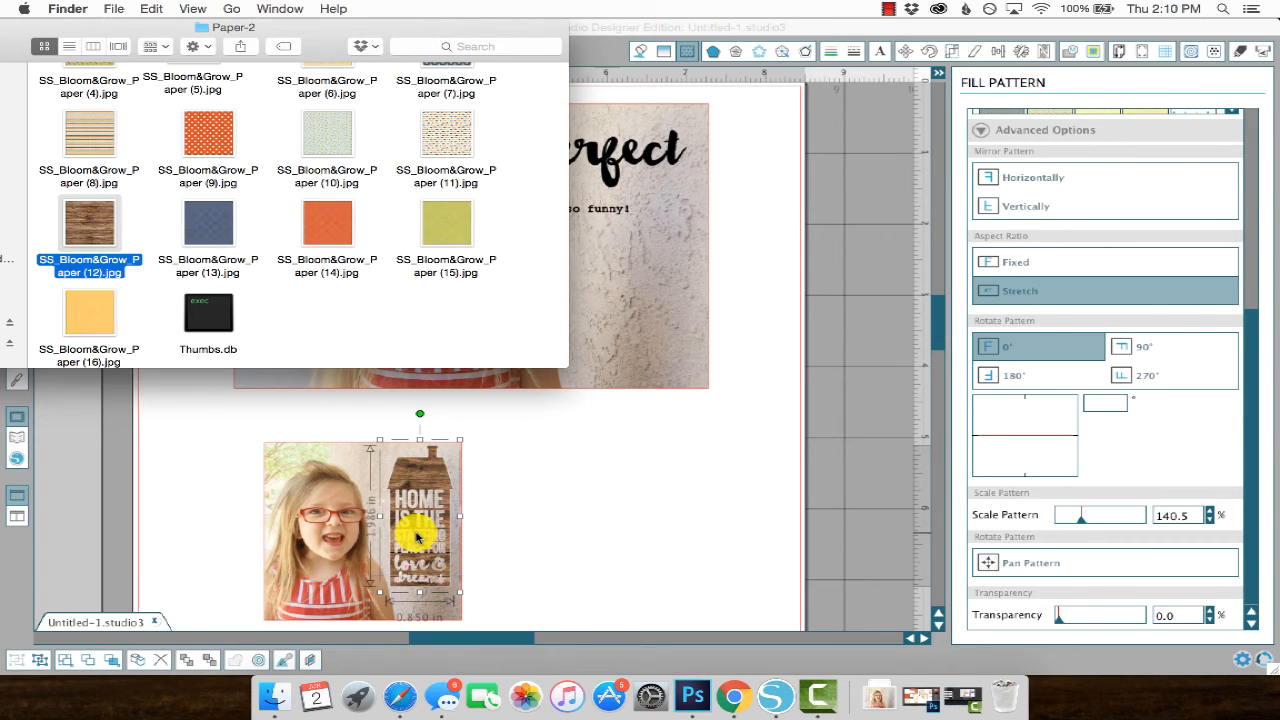
left_click_drag(100, 240, 402, 568)
left_click_drag(97, 229, 425, 570)
scroll(618, 462, "up", 1)
scroll(618, 462, "up", 2)
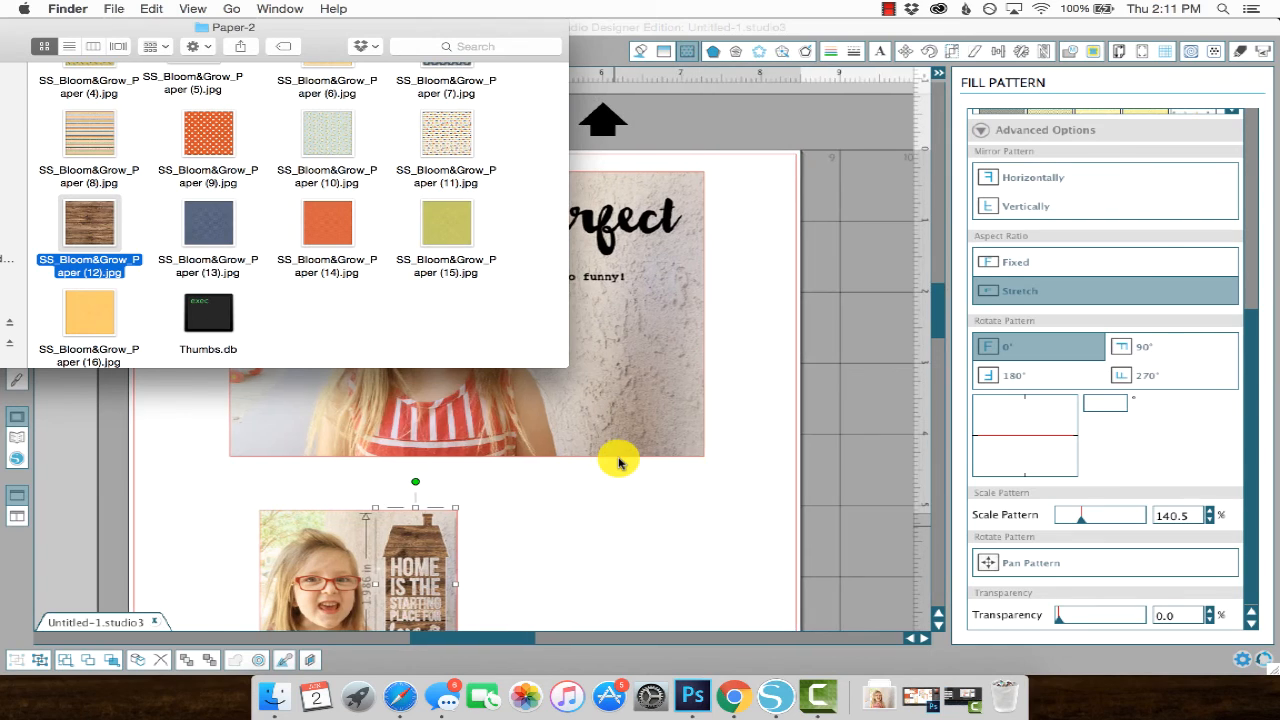
scroll(618, 462, "down", 3)
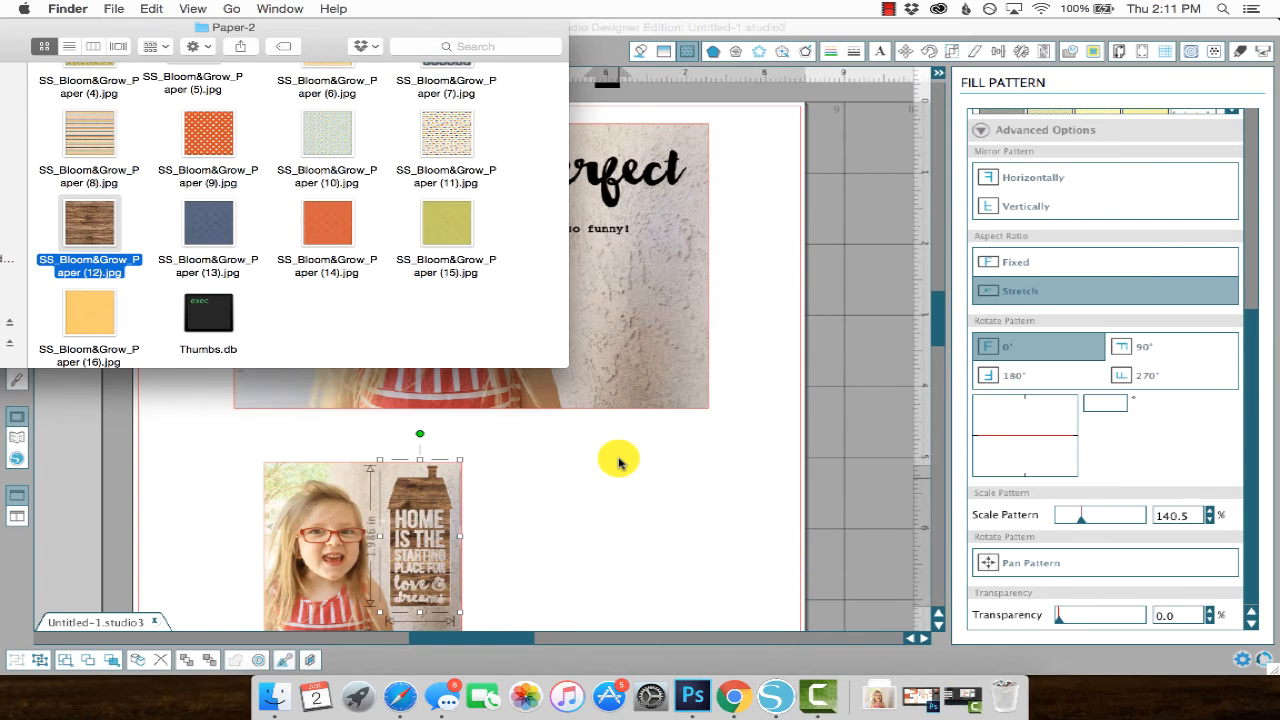
Fill the word "perfect" on the large photo with the floral paper SS_Bloom&Grow_Paper (5).jpg from Finder and return to the design page.
left_click(820, 122)
left_click(598, 185)
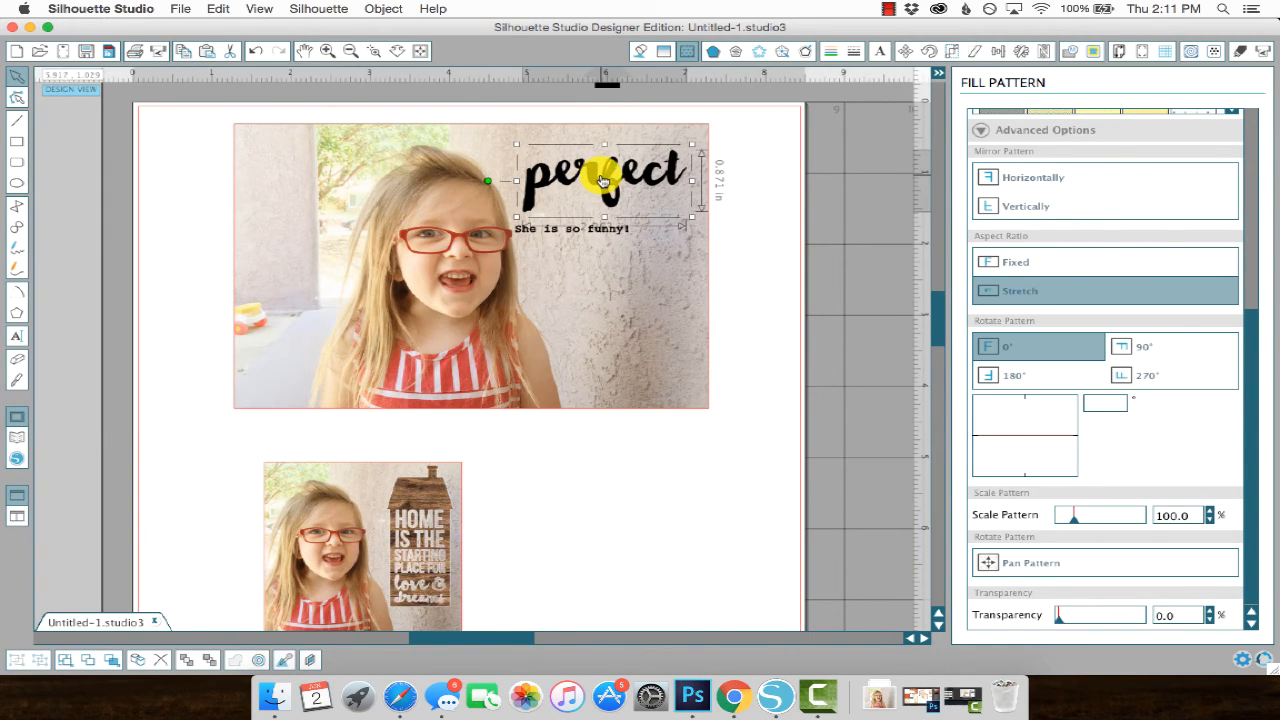
left_click(275, 697)
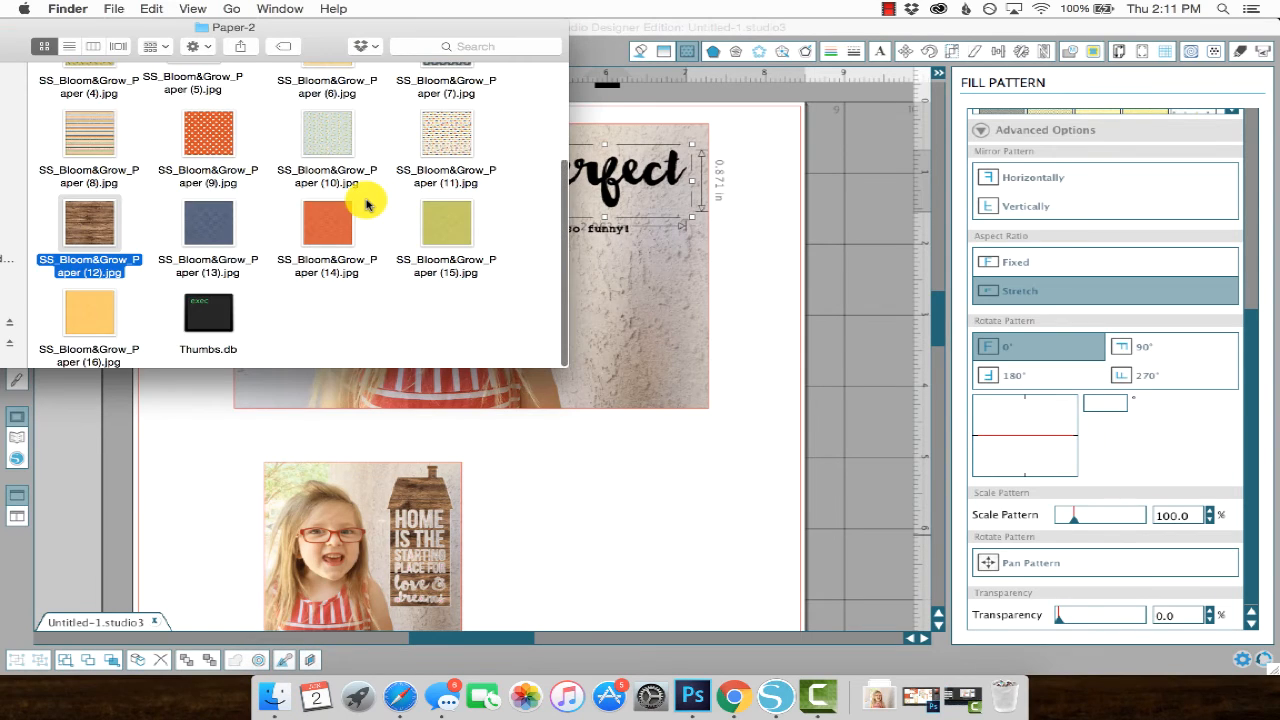
scroll(360, 206, "up", 5)
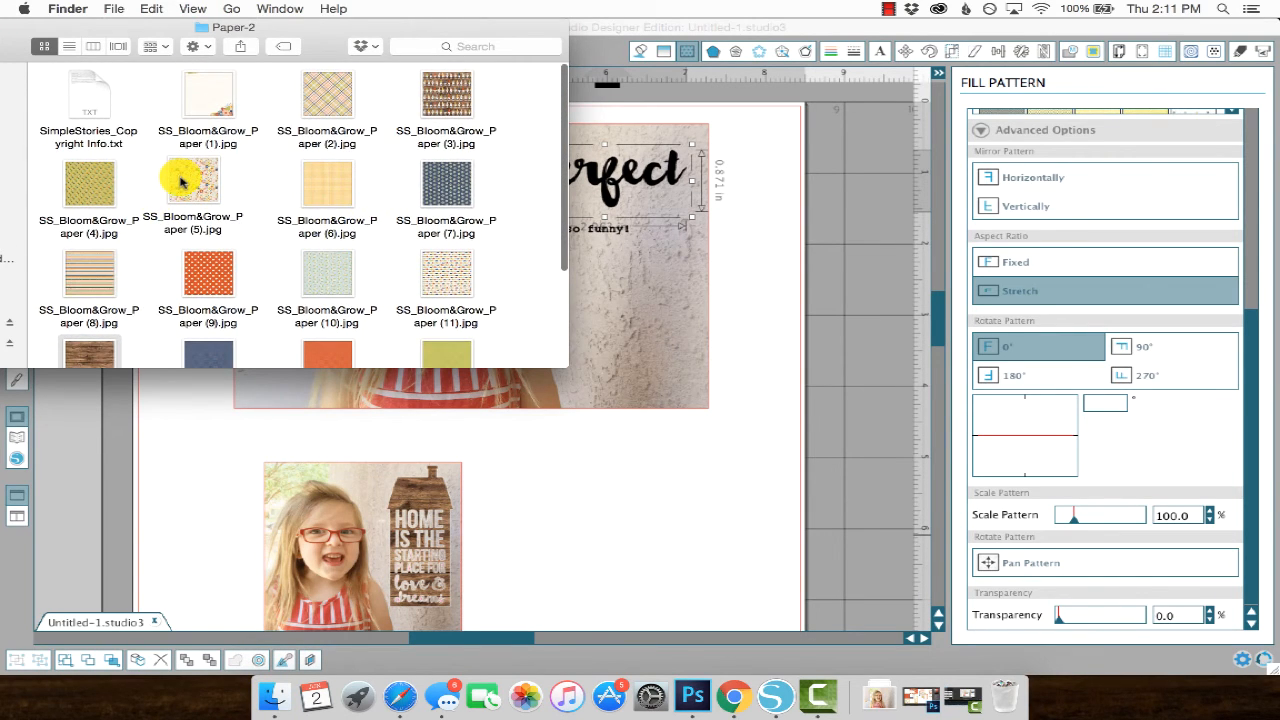
left_click_drag(182, 181, 613, 190)
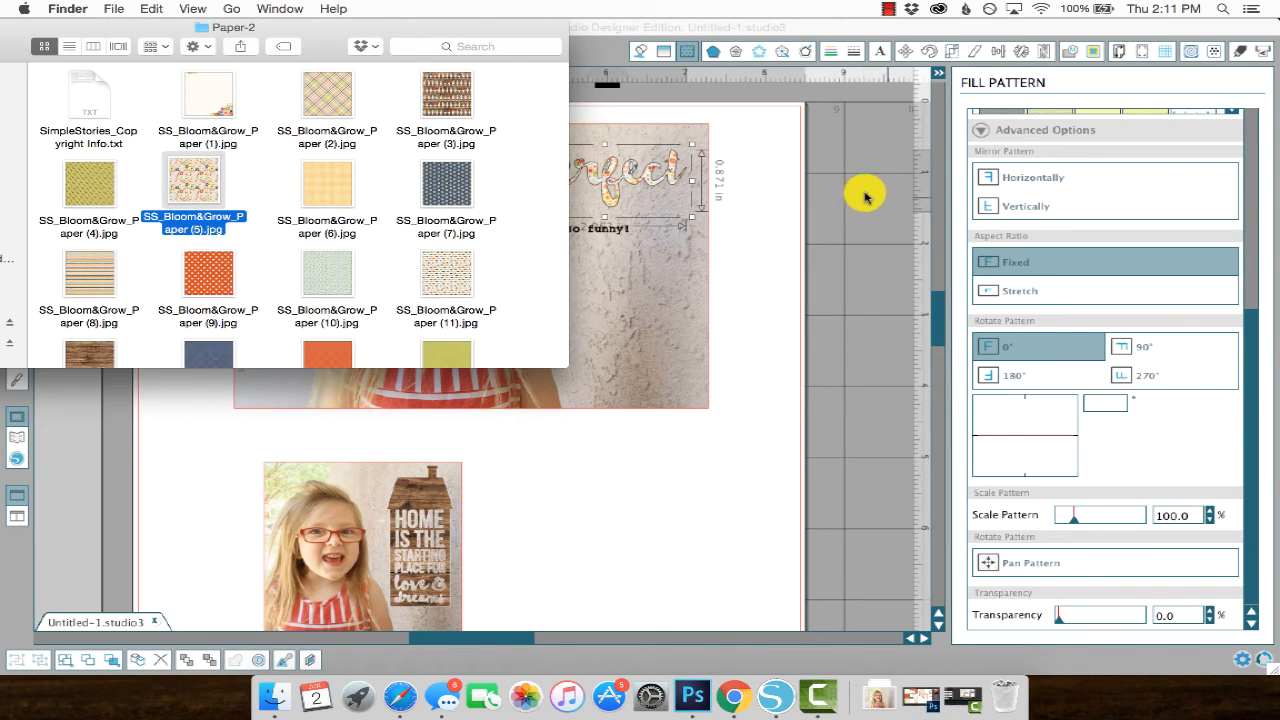
left_click(736, 95)
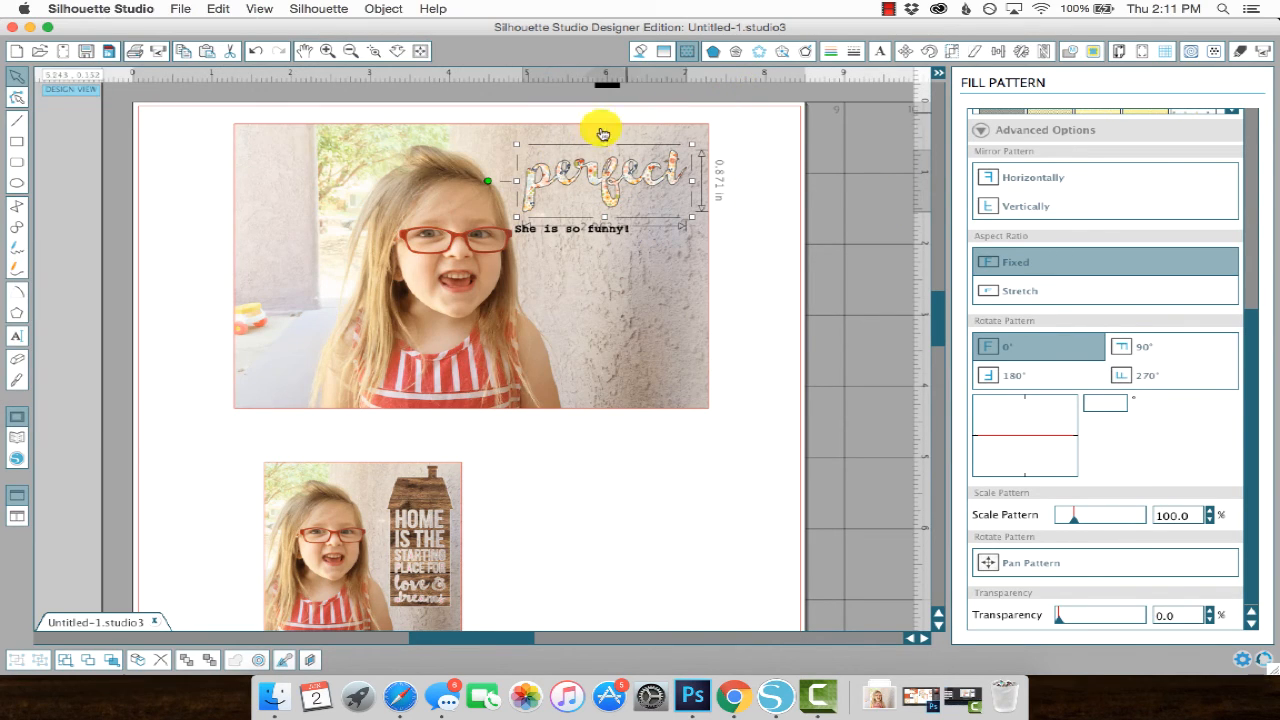
Try a white line color on the word "perfect" and set it back to black.
left_click(834, 53)
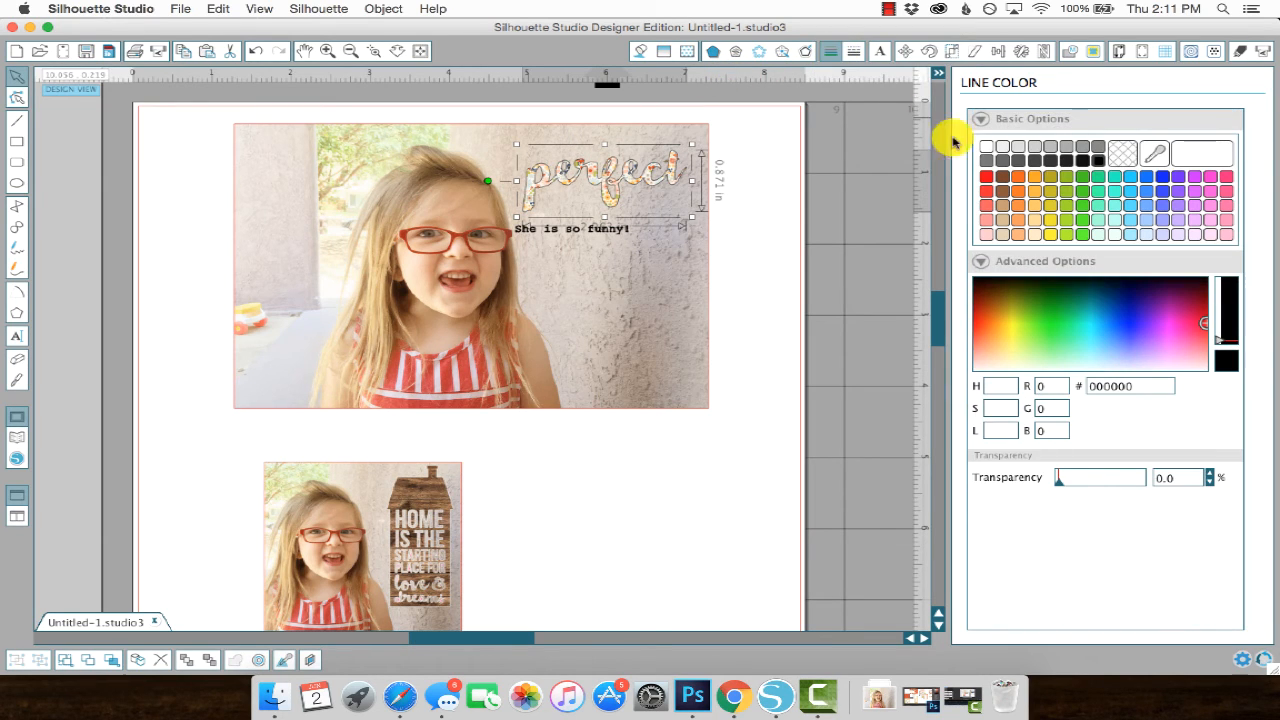
left_click(986, 150)
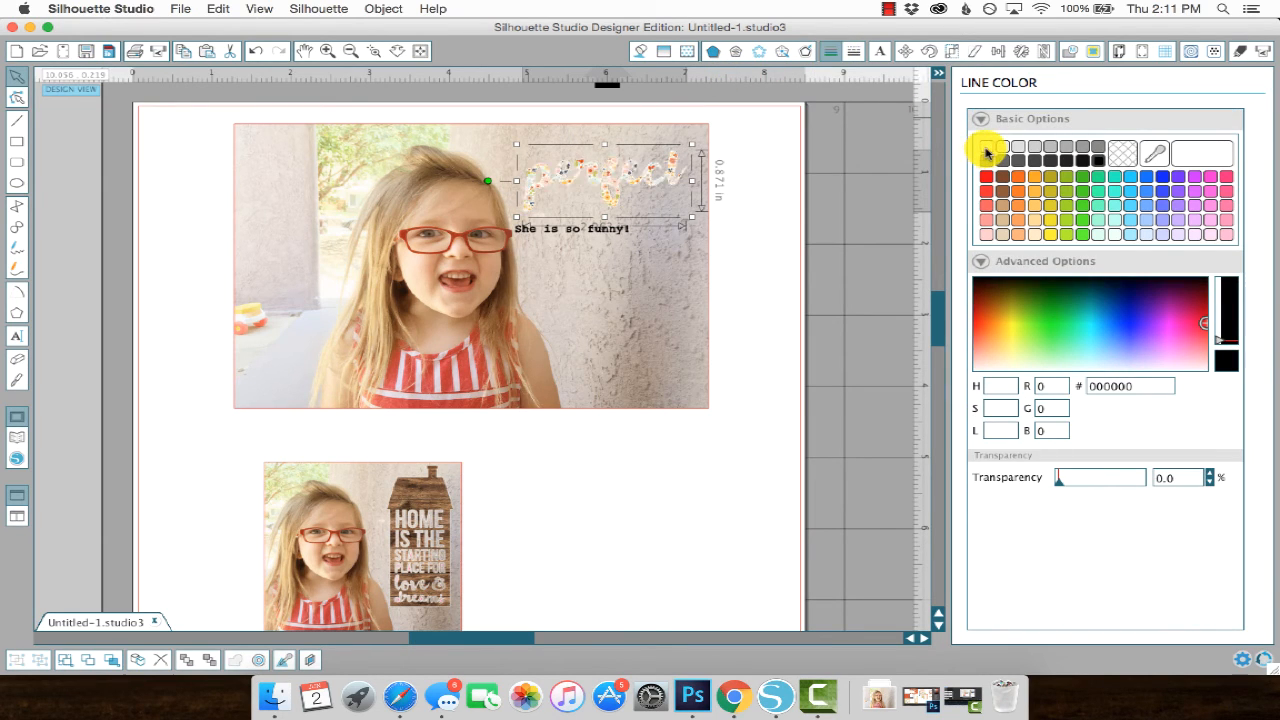
left_click(1097, 161)
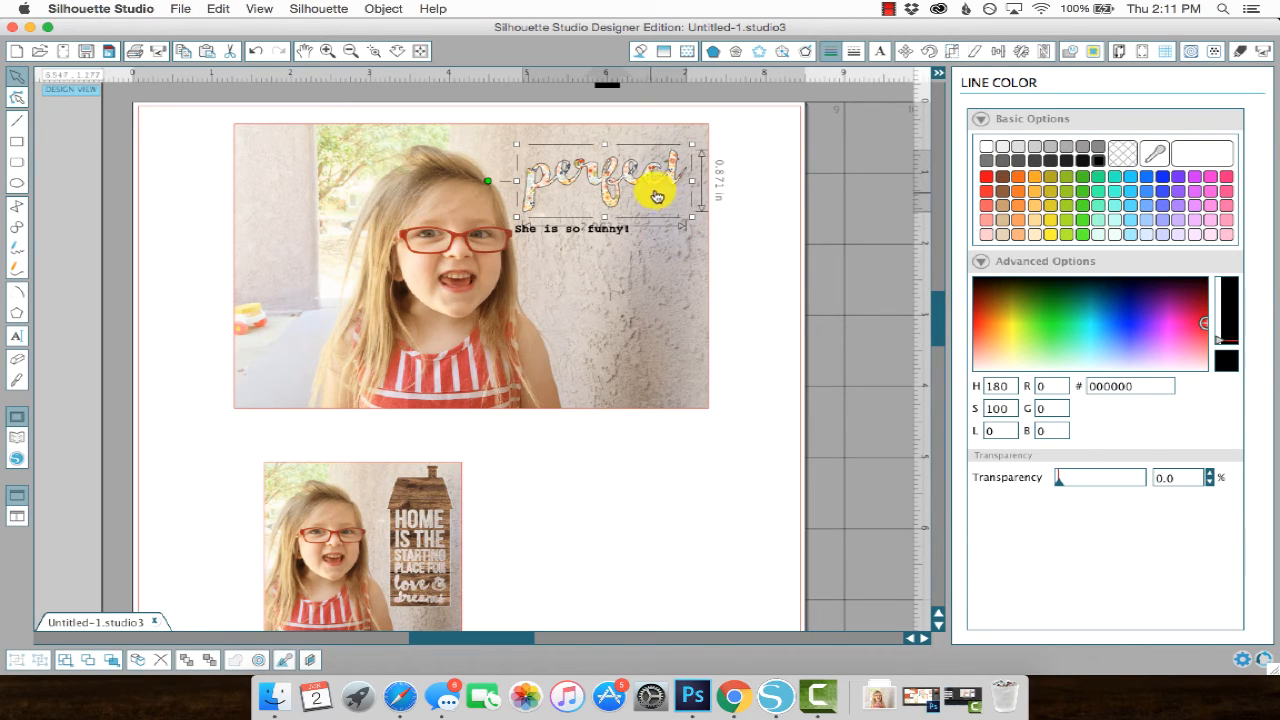
Enlarge the word "perfect" to about 2.8 in wide and move it below the caption, near the large photo's lower edge.
left_click_drag(691, 216, 729, 285)
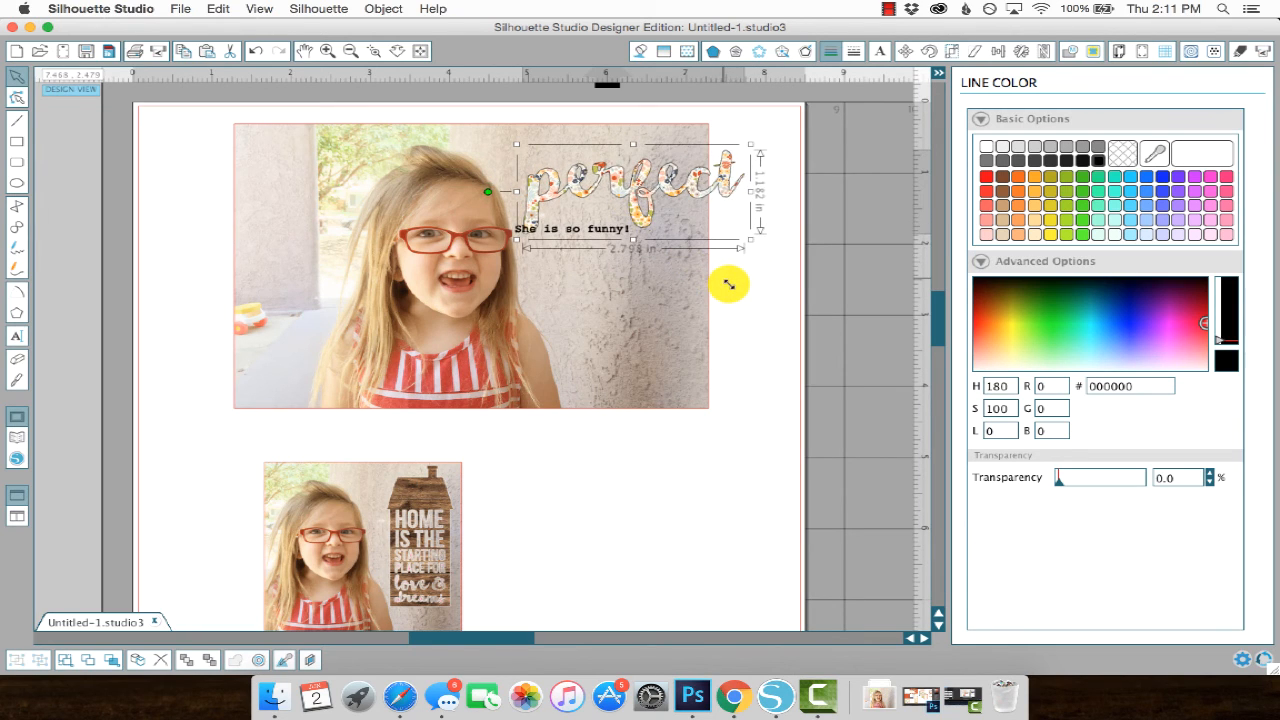
left_click_drag(619, 199, 576, 348)
left_click_drag(573, 344, 571, 334)
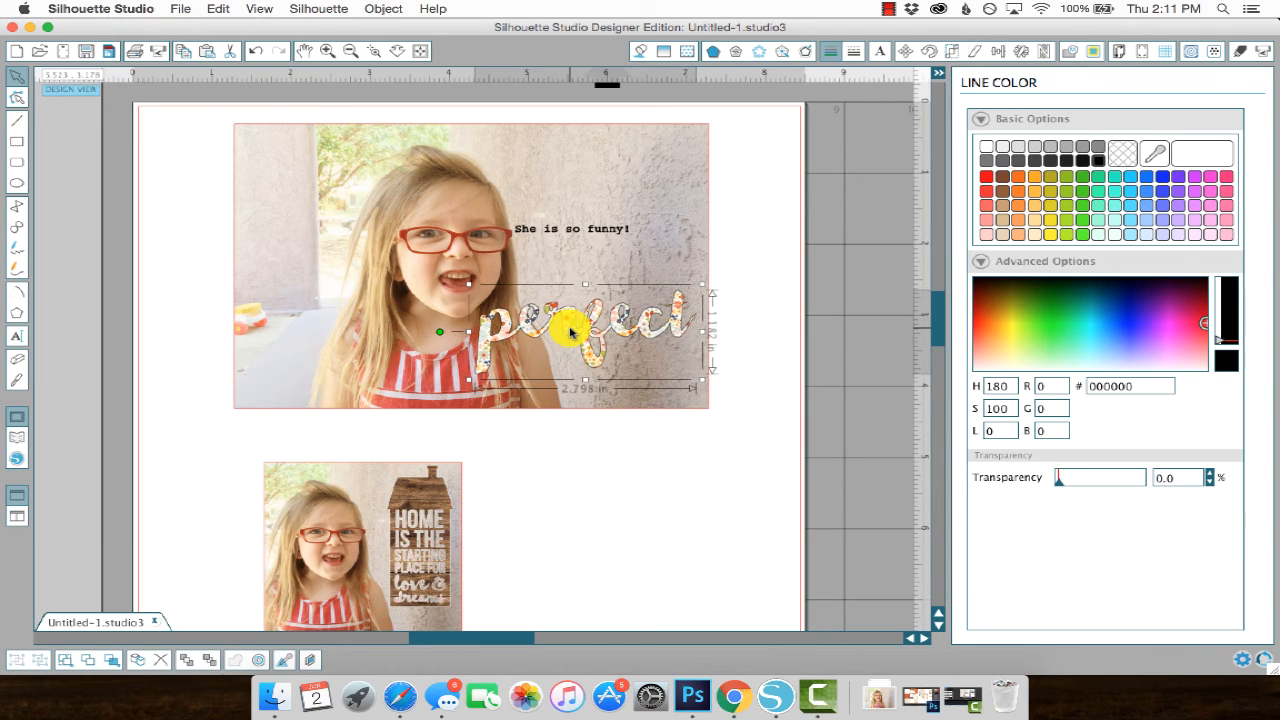
Scale the floral fill pattern of the word "perfect" to 211.9%.
left_click(687, 51)
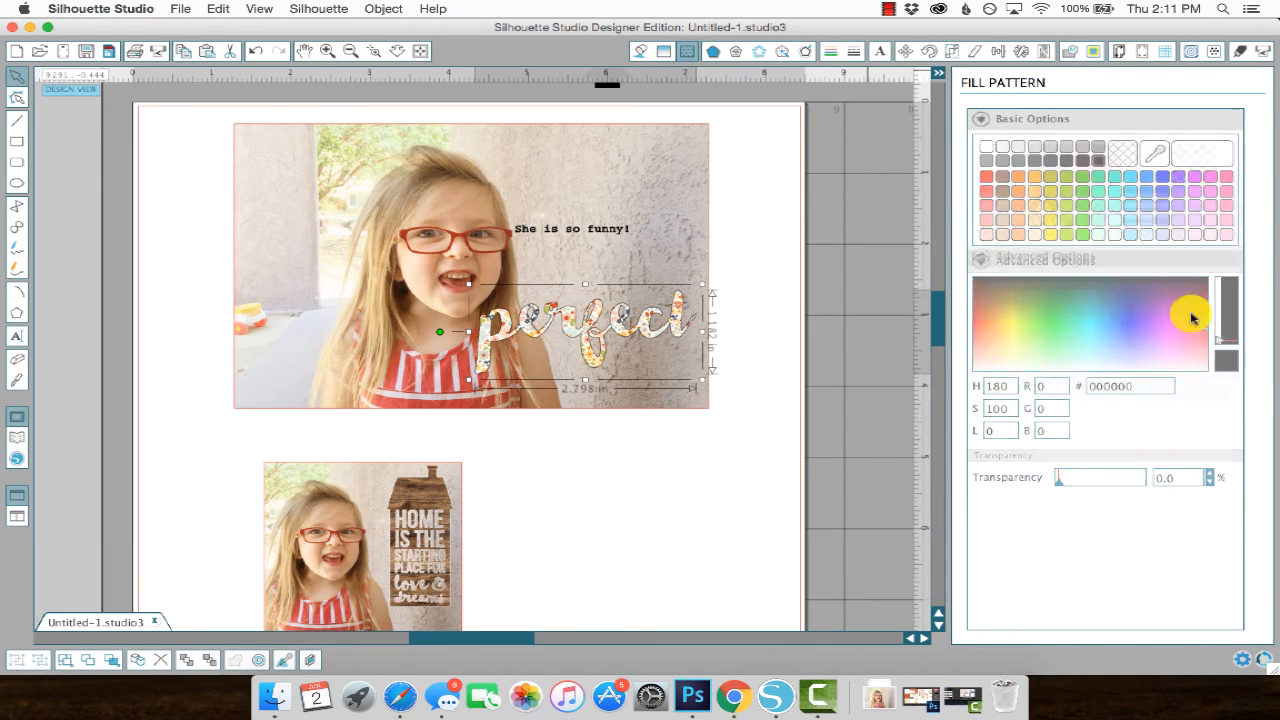
scroll(1120, 470, "down", 5)
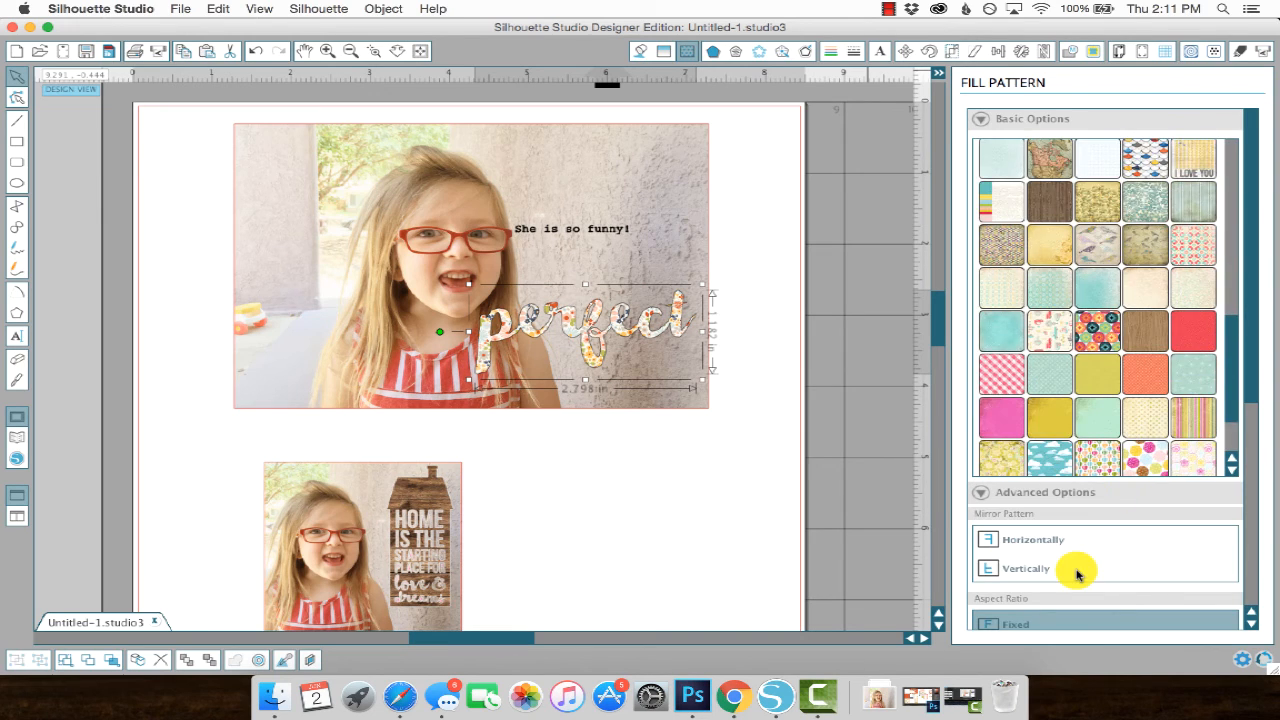
scroll(1077, 569, "down", 5)
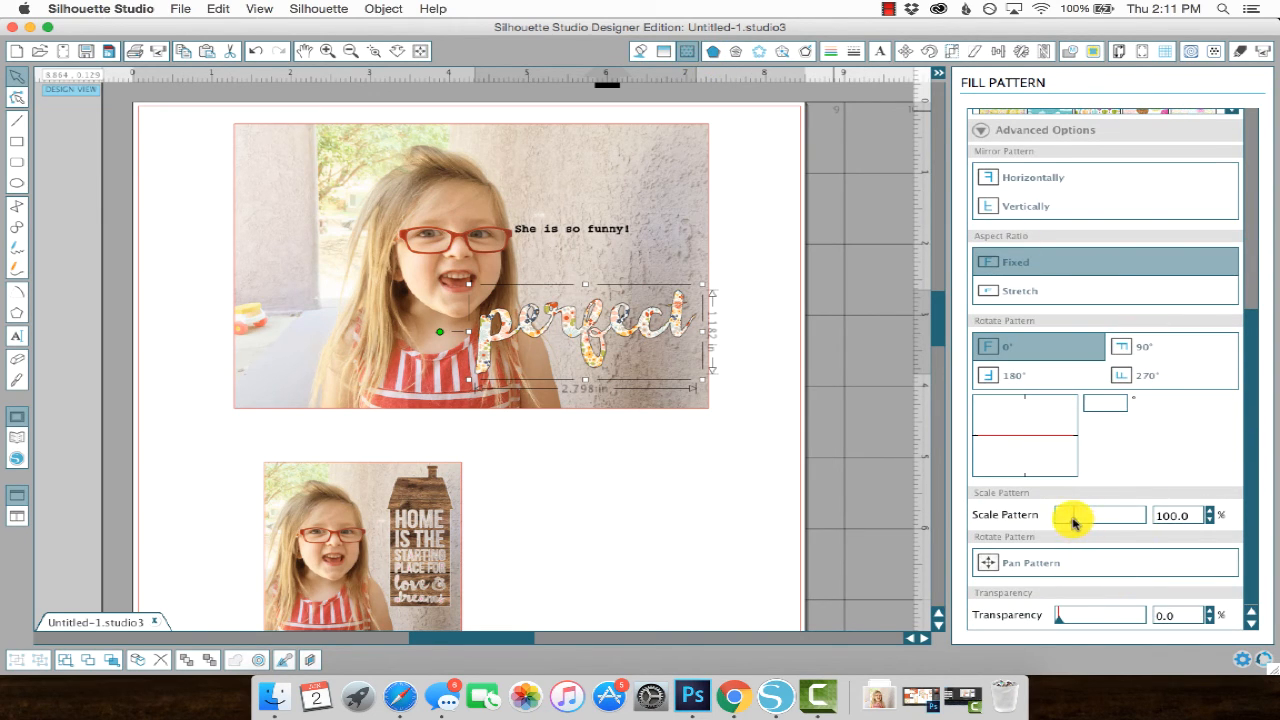
left_click_drag(1073, 521, 1094, 522)
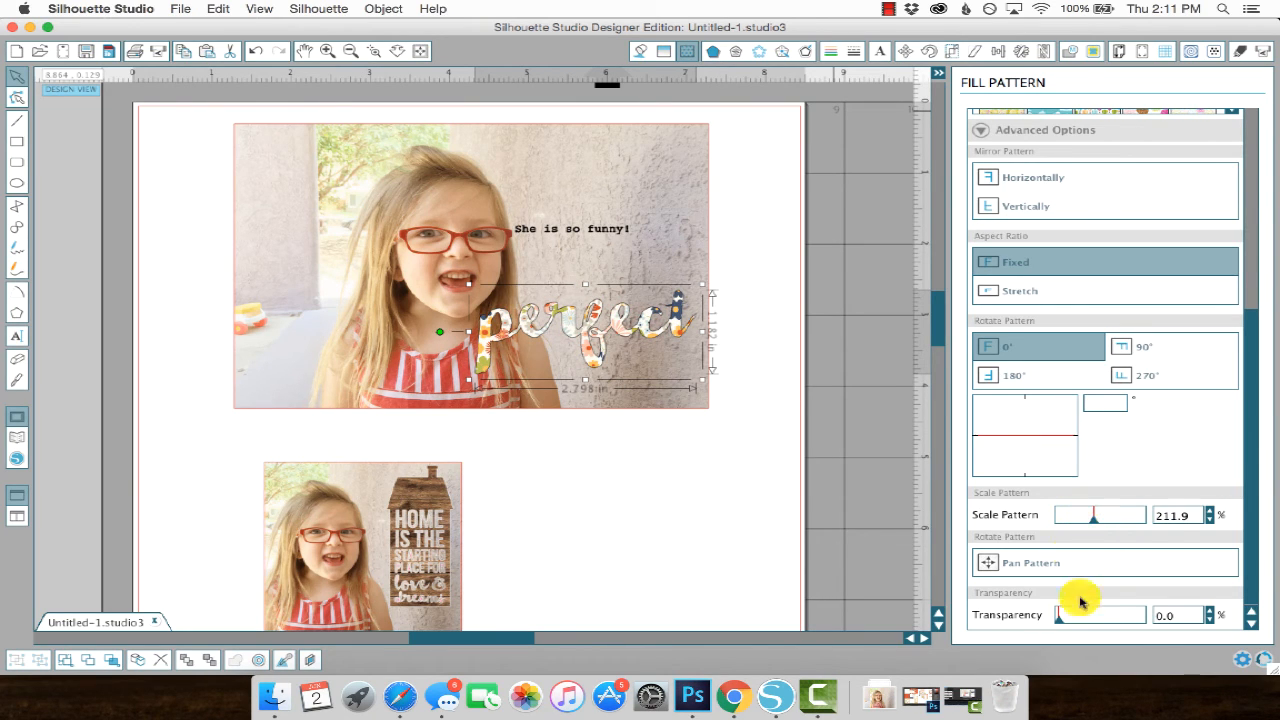
Try panning the floral pattern in the word "perfect" and pan the large photo's image so the girl sits nearer its left edge.
left_click(1004, 558)
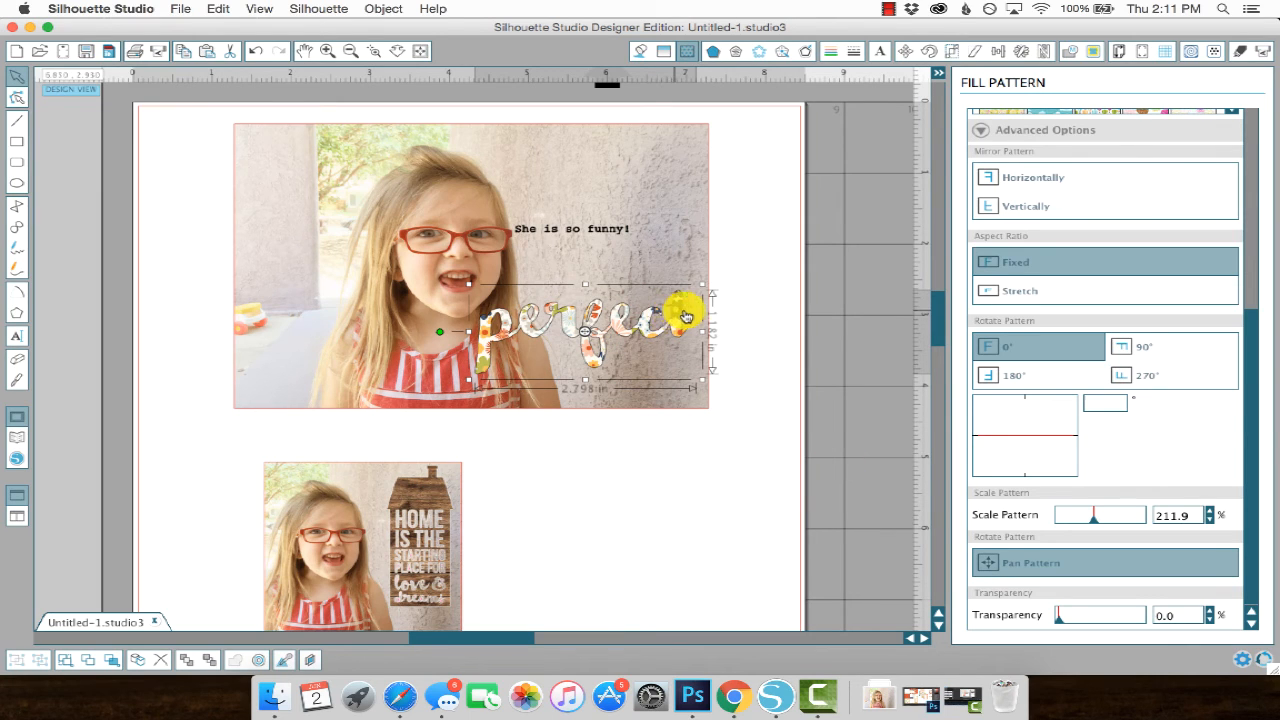
left_click_drag(686, 316, 488, 347)
left_click(581, 334)
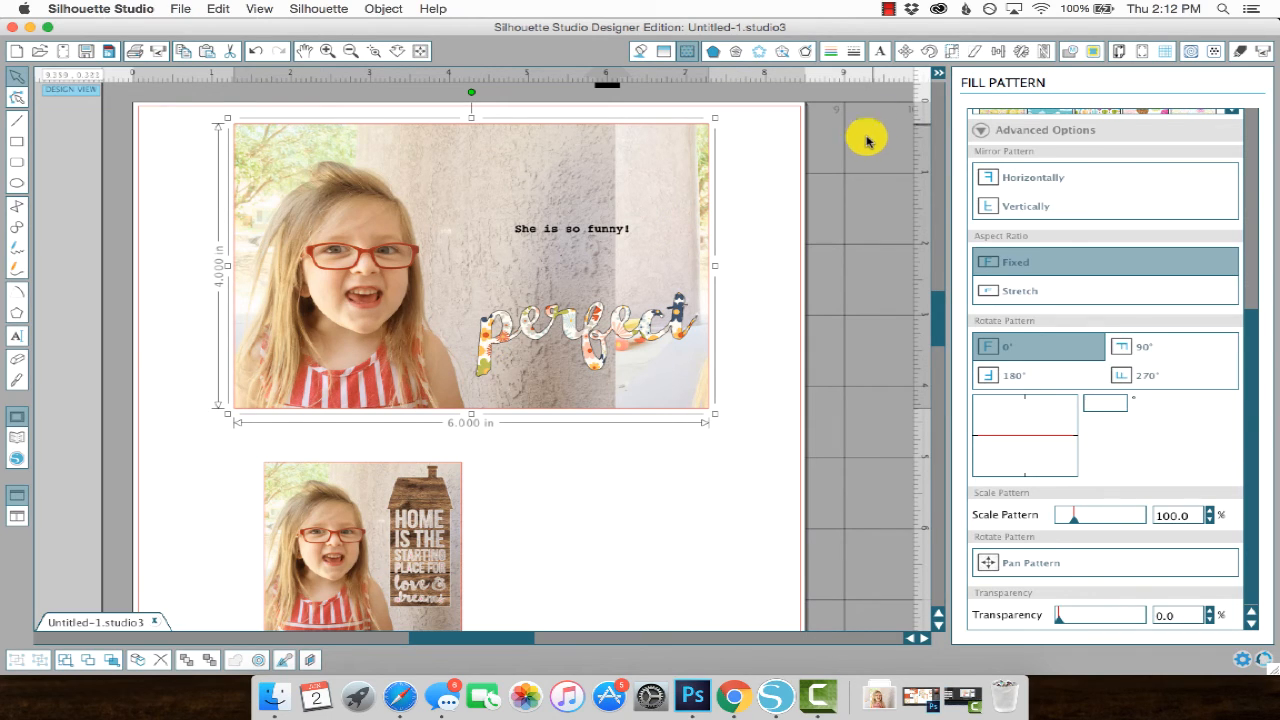
Pan the floral pattern inside the word "perfect" and move the word up and left, closer to the caption.
left_click(487, 343)
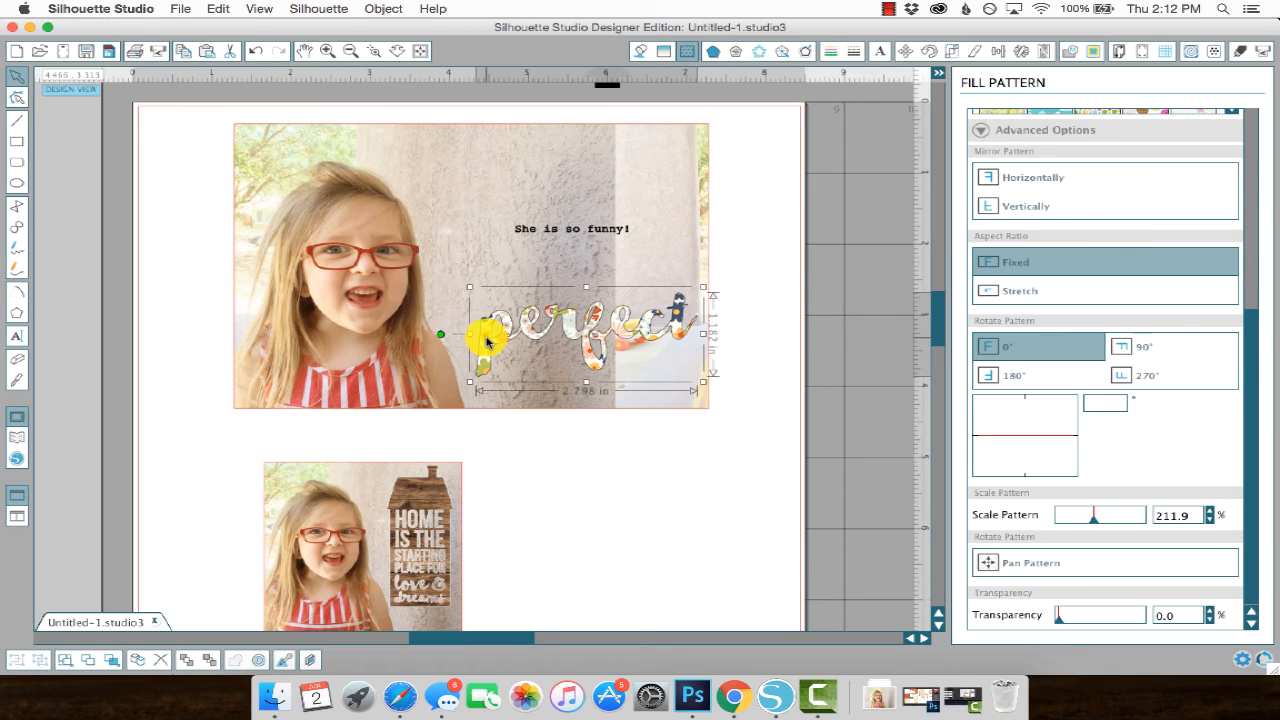
left_click(995, 563)
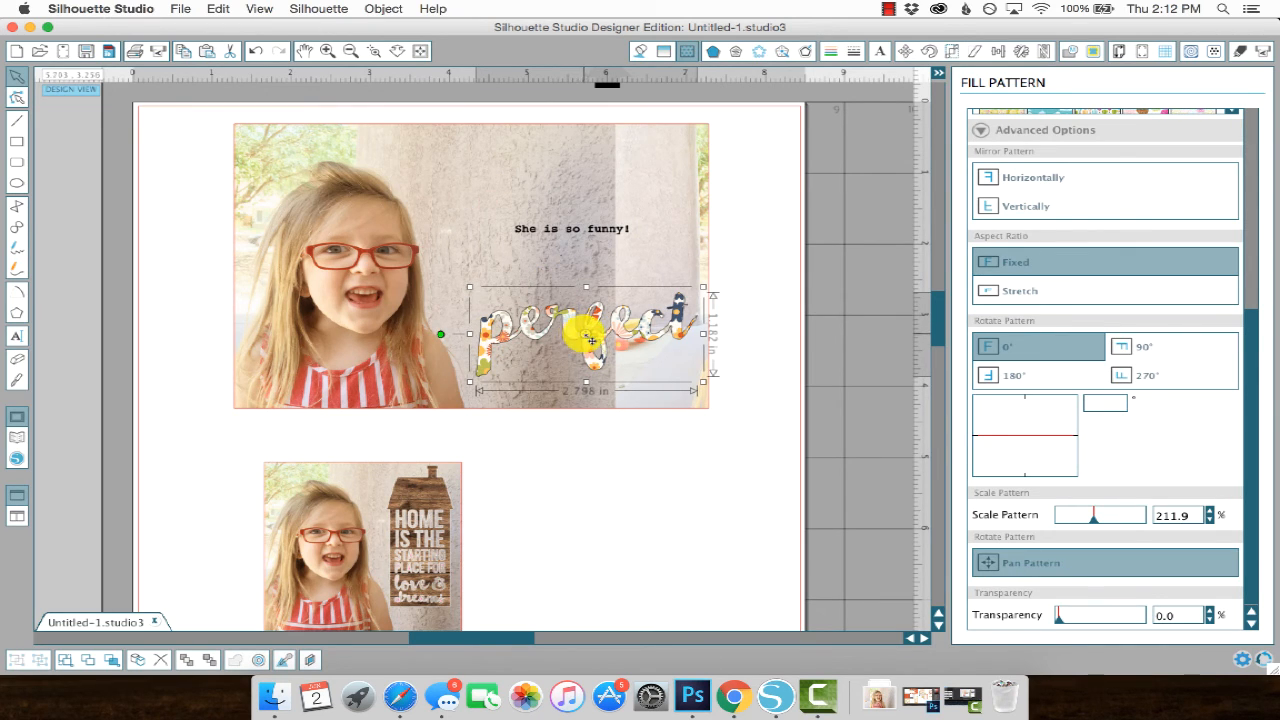
left_click_drag(591, 341, 579, 310)
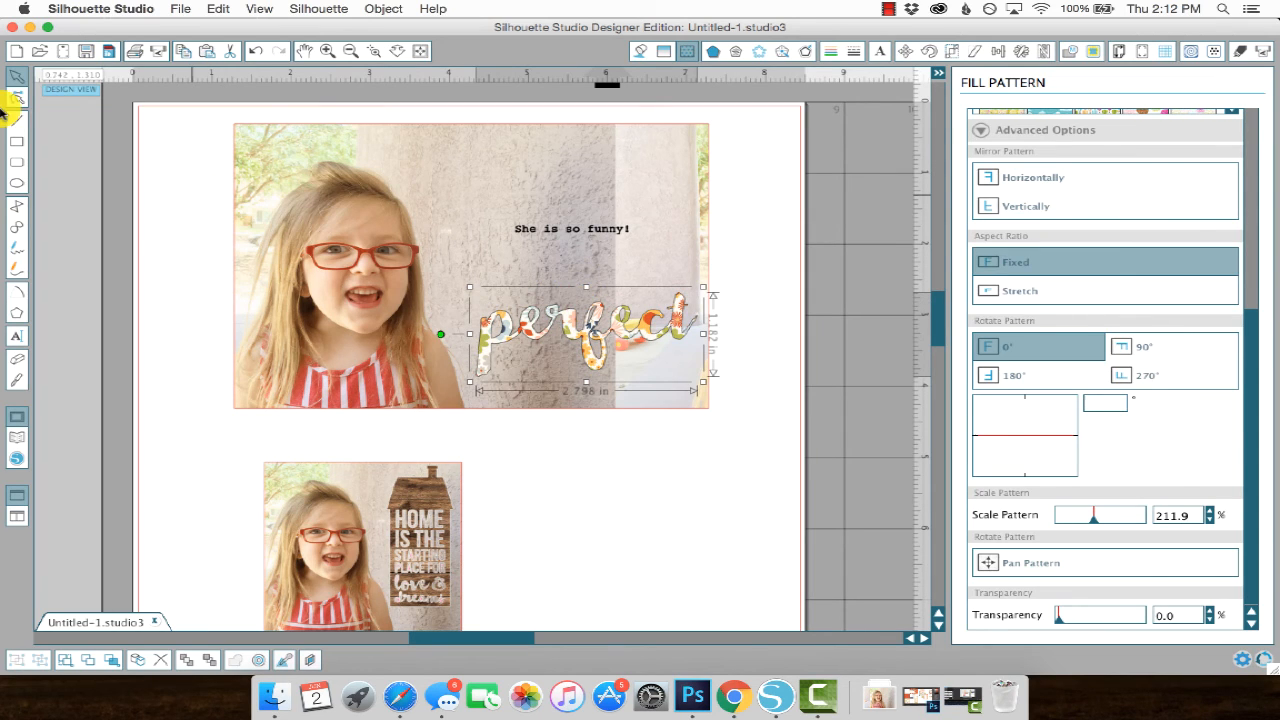
left_click(95, 189)
left_click_drag(587, 340, 561, 303)
Shift the large photo about 0.5 in right and pan its image so the girl sits nearer the photo's middle.
left_click(540, 171)
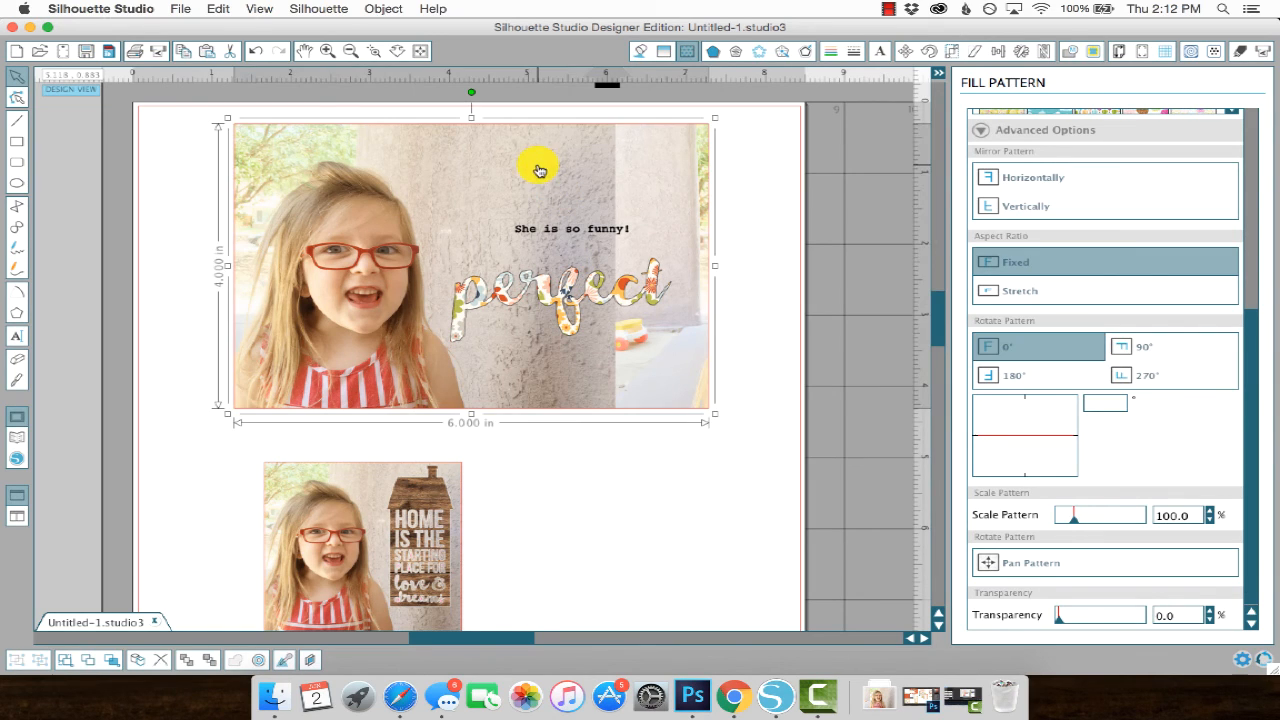
left_click(1093, 570)
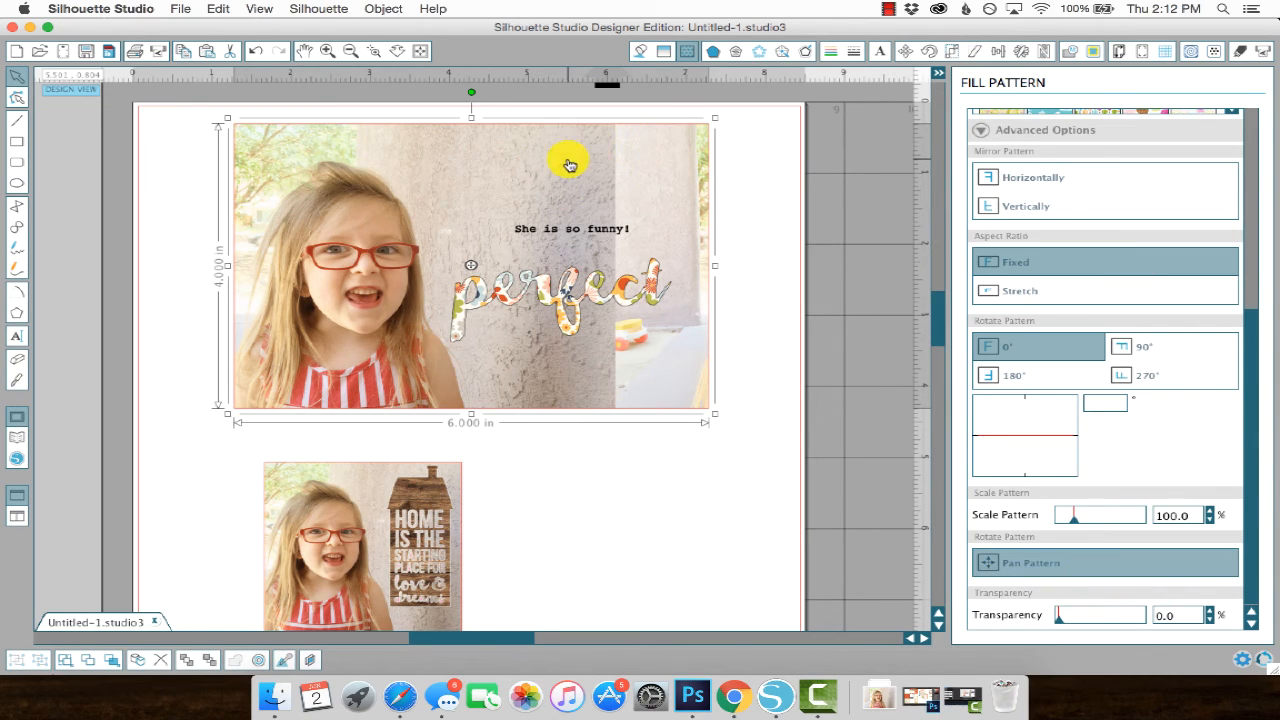
left_click_drag(570, 165, 609, 164)
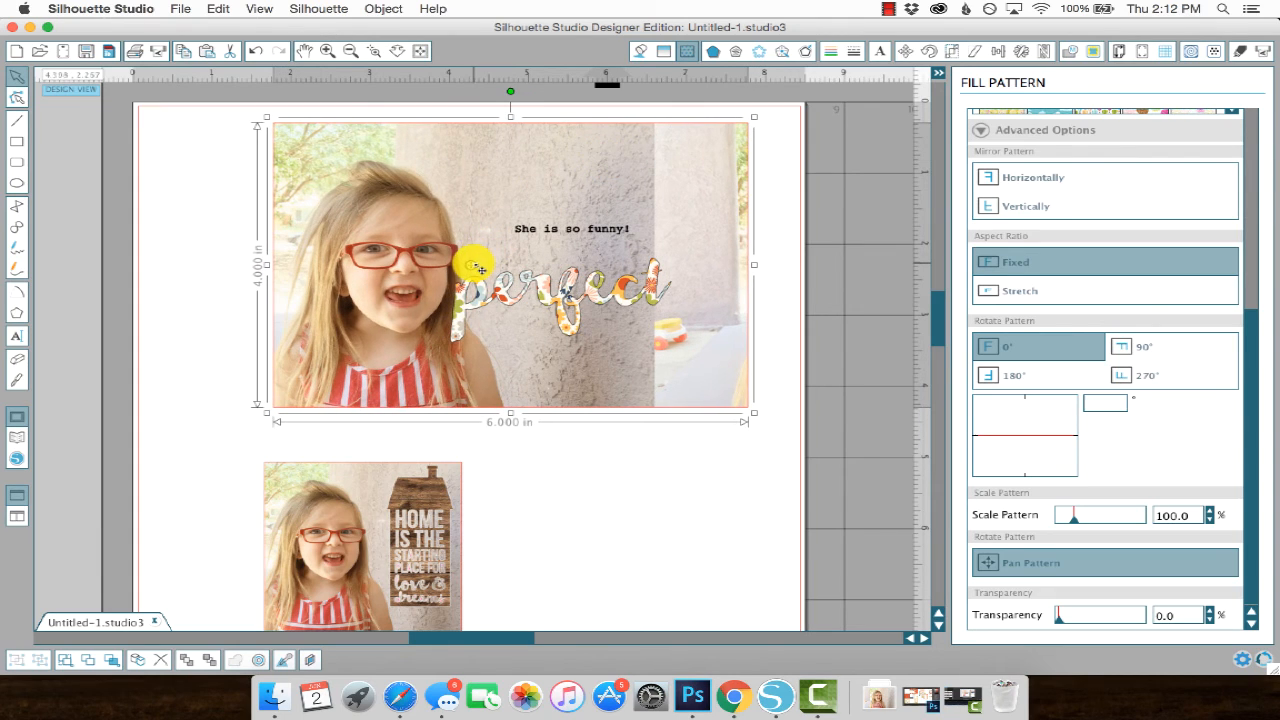
left_click_drag(480, 270, 572, 268)
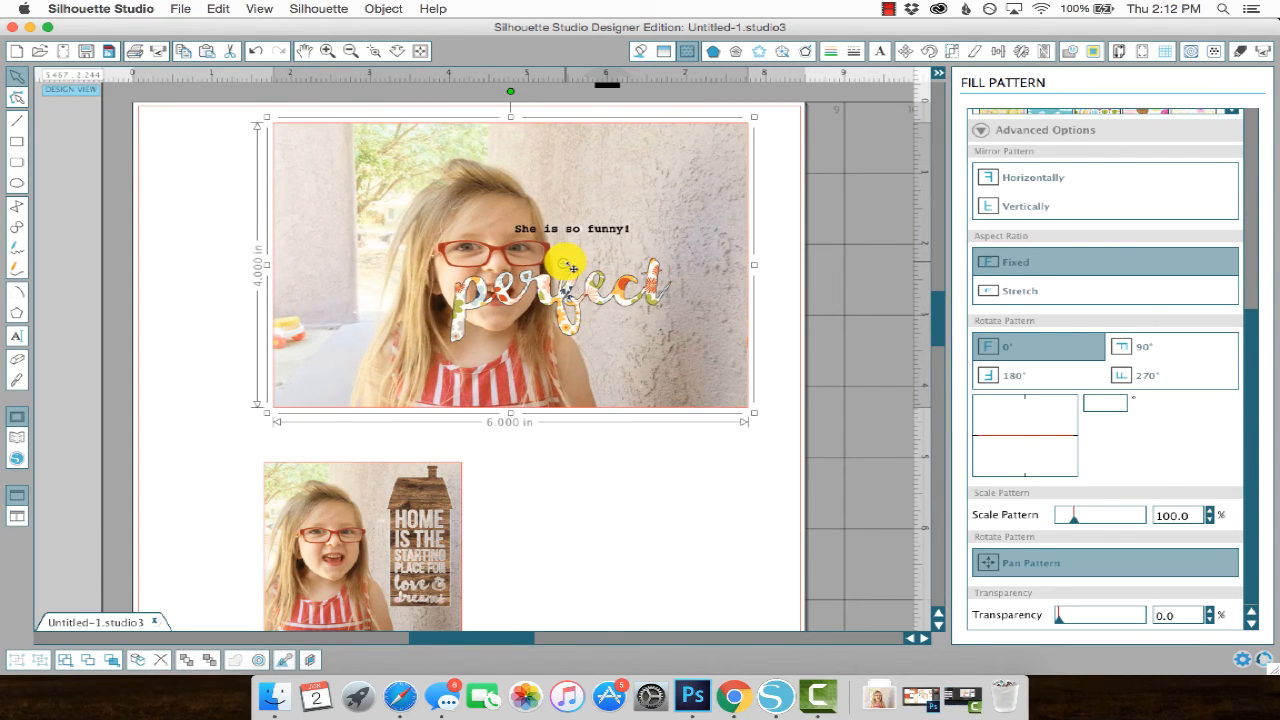
left_click(820, 200)
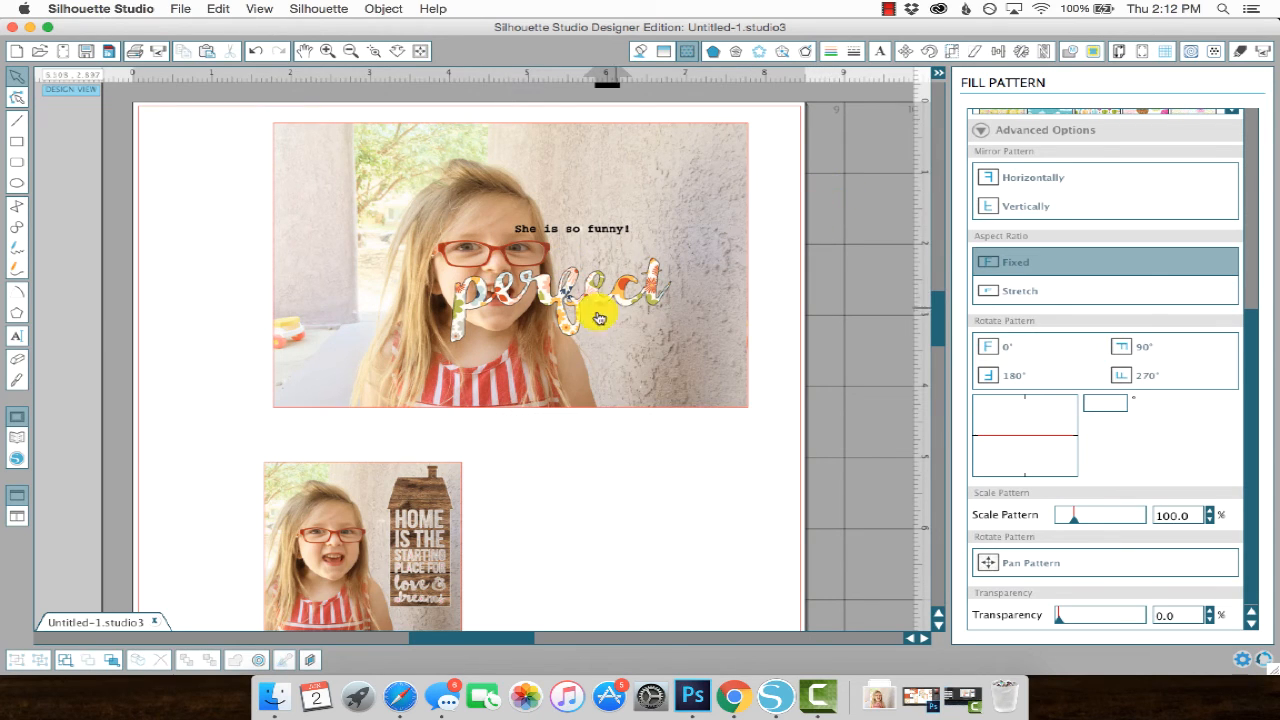
Move the word "perfect" up to the large photo's top edge and place the caption beneath it, further right.
left_click_drag(550, 293, 512, 150)
left_click_drag(585, 231, 622, 197)
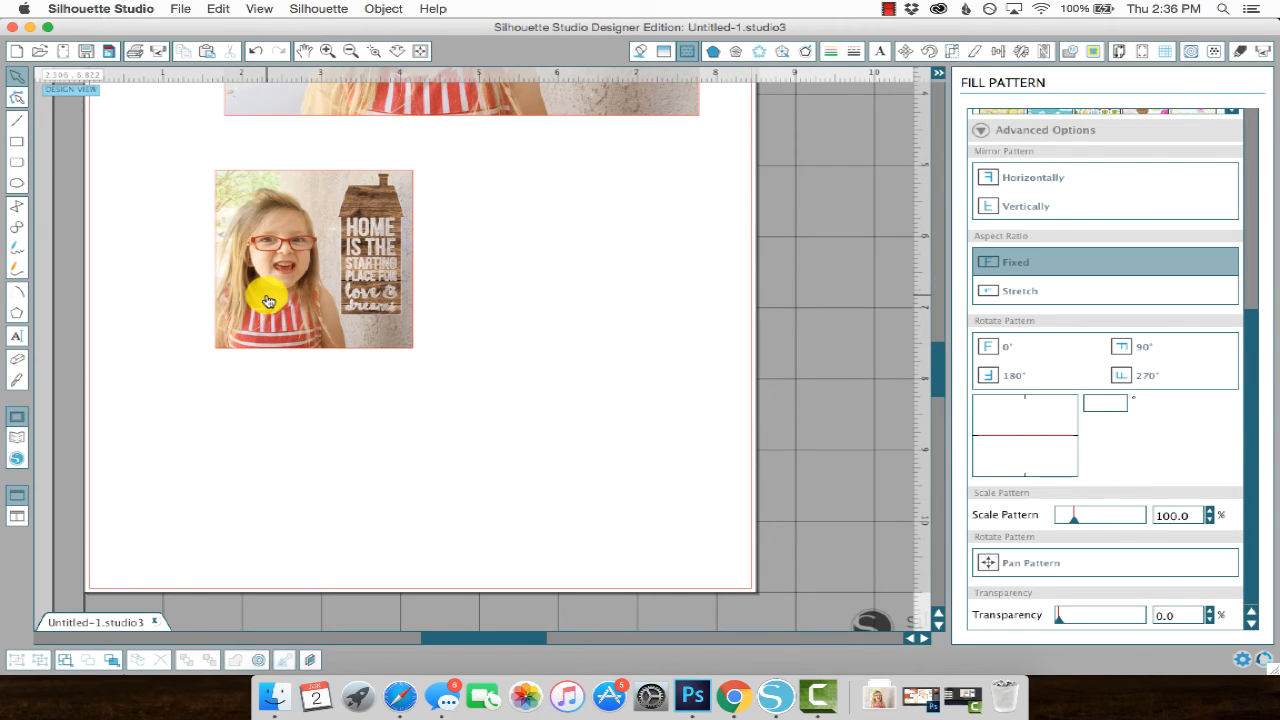
Draw a rectangle about 2.6 × 3.4 in on the blank area beside the small square photo and show the scale options.
scroll(268, 300, "up", 6)
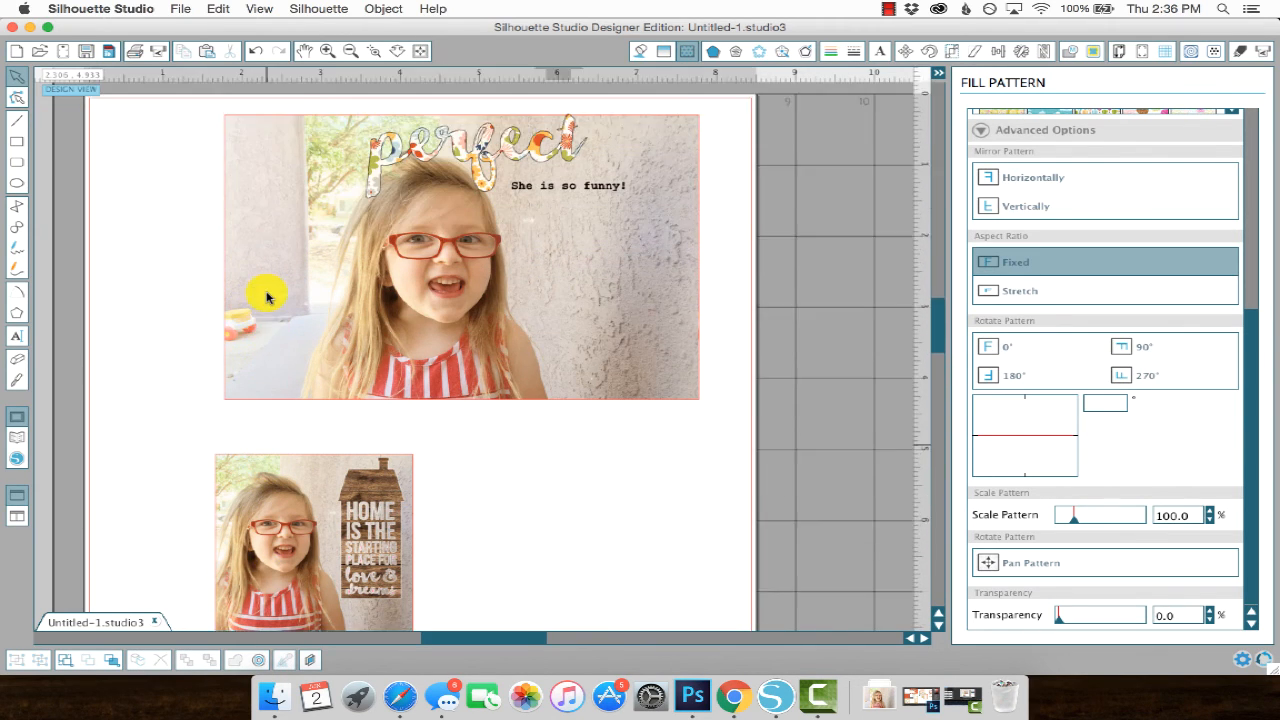
scroll(268, 297, "up", 1)
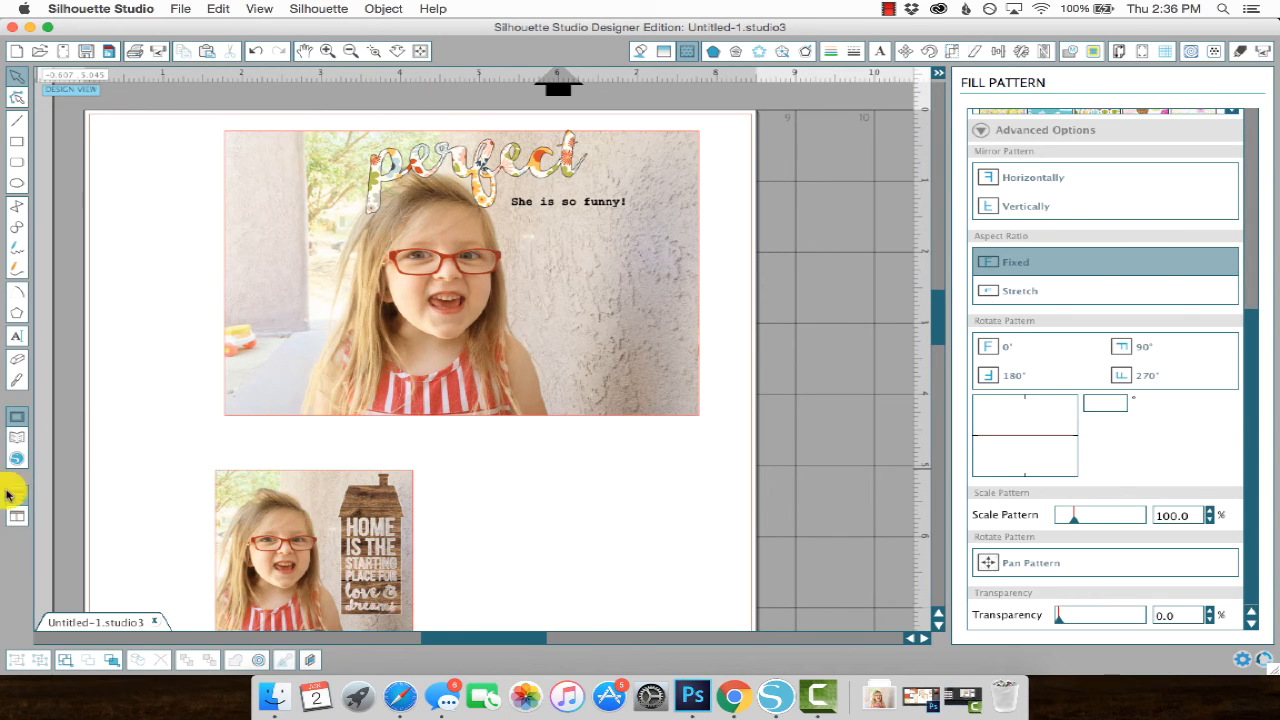
scroll(129, 414, "down", 5)
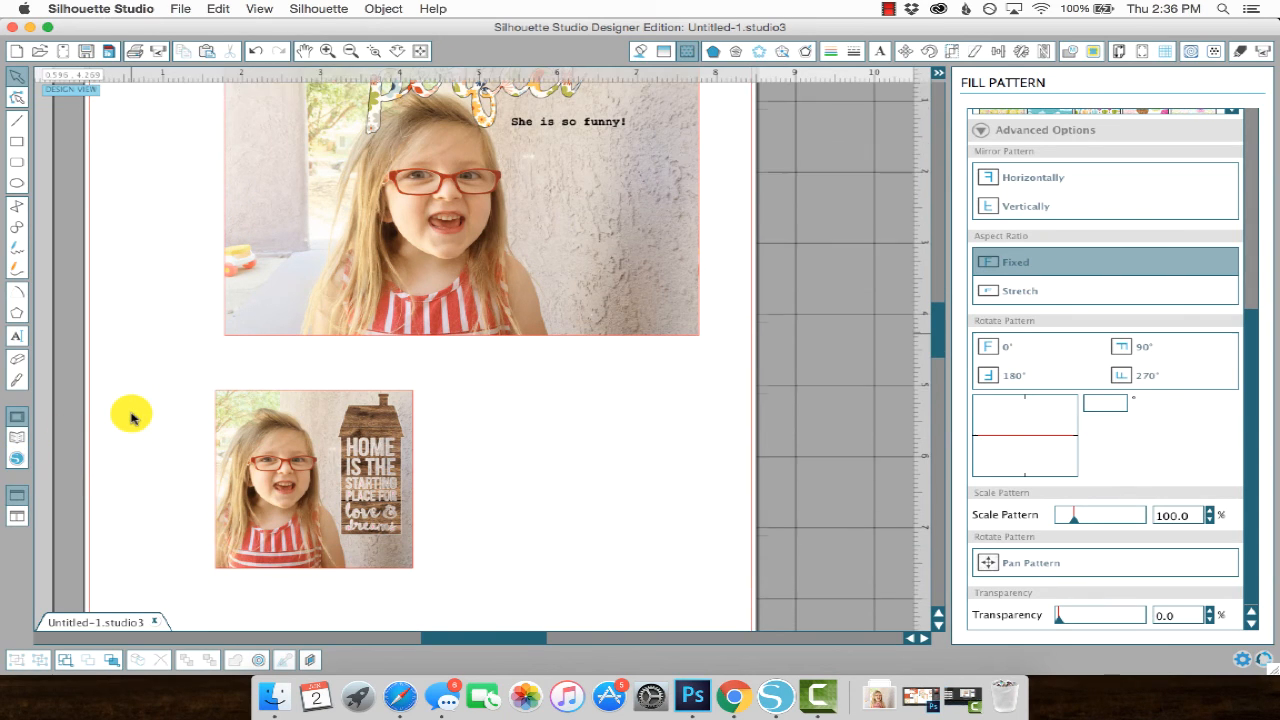
scroll(131, 418, "down", 3)
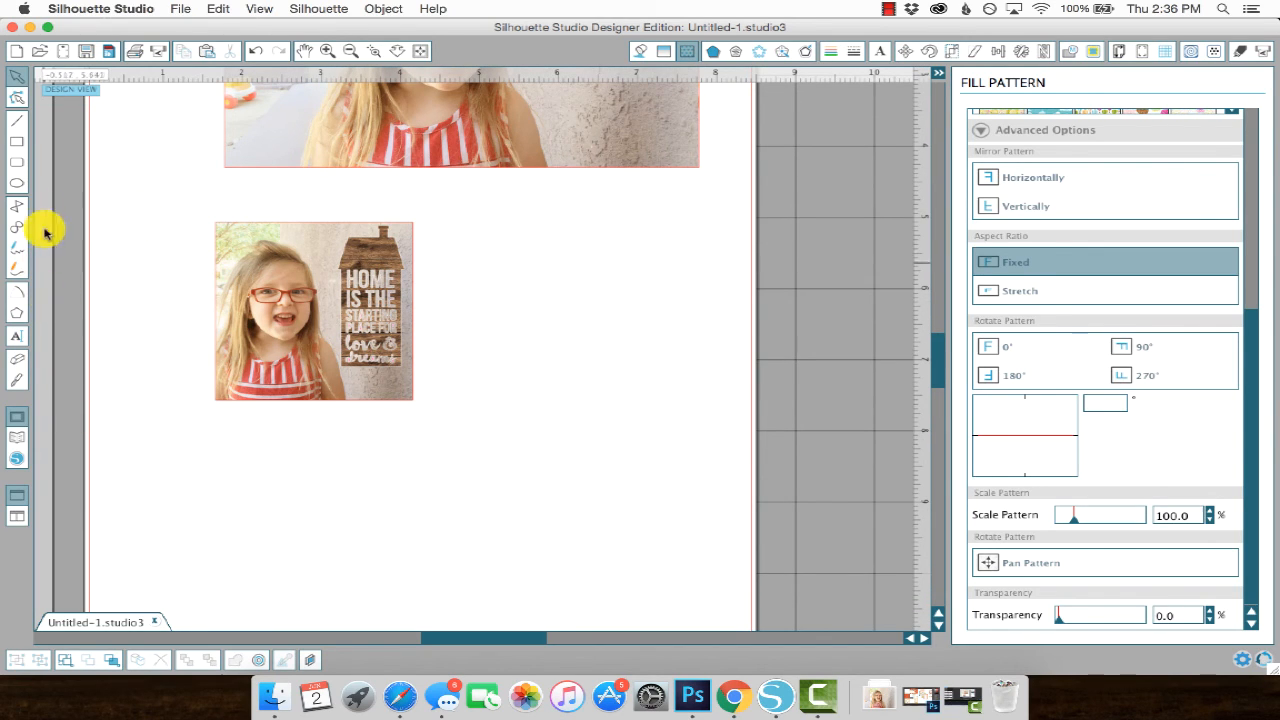
left_click(18, 143)
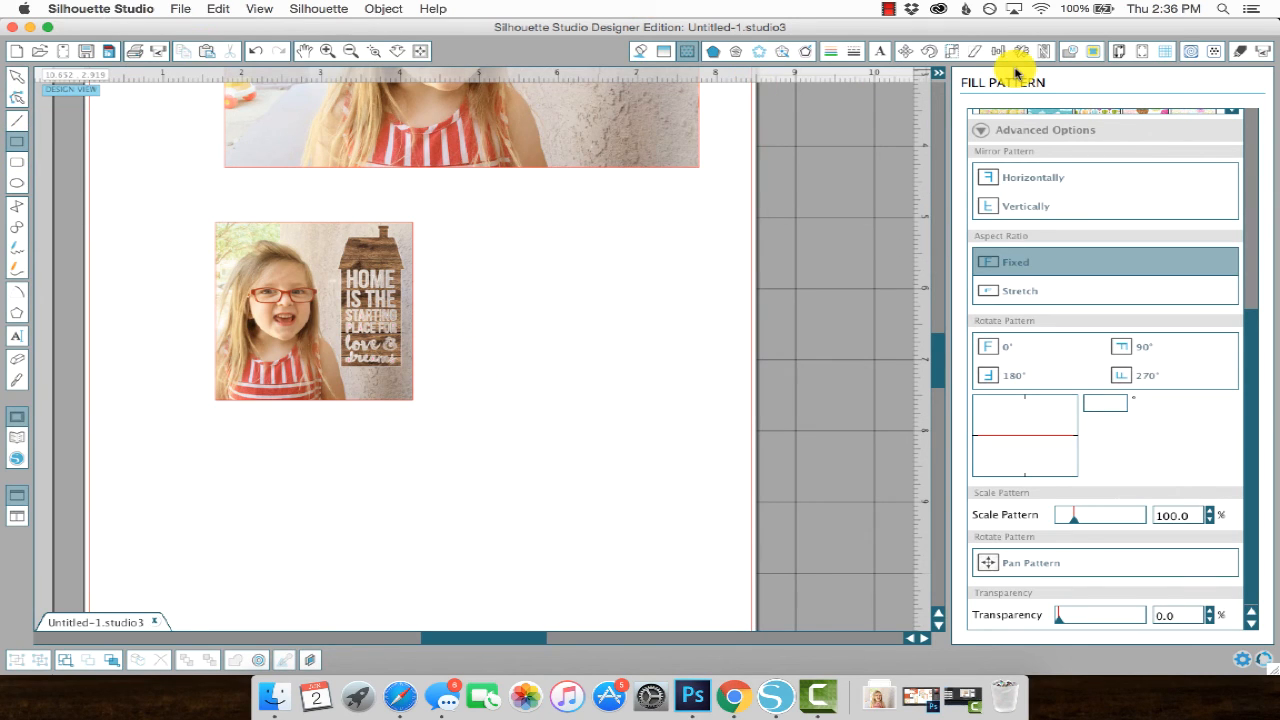
left_click(951, 51)
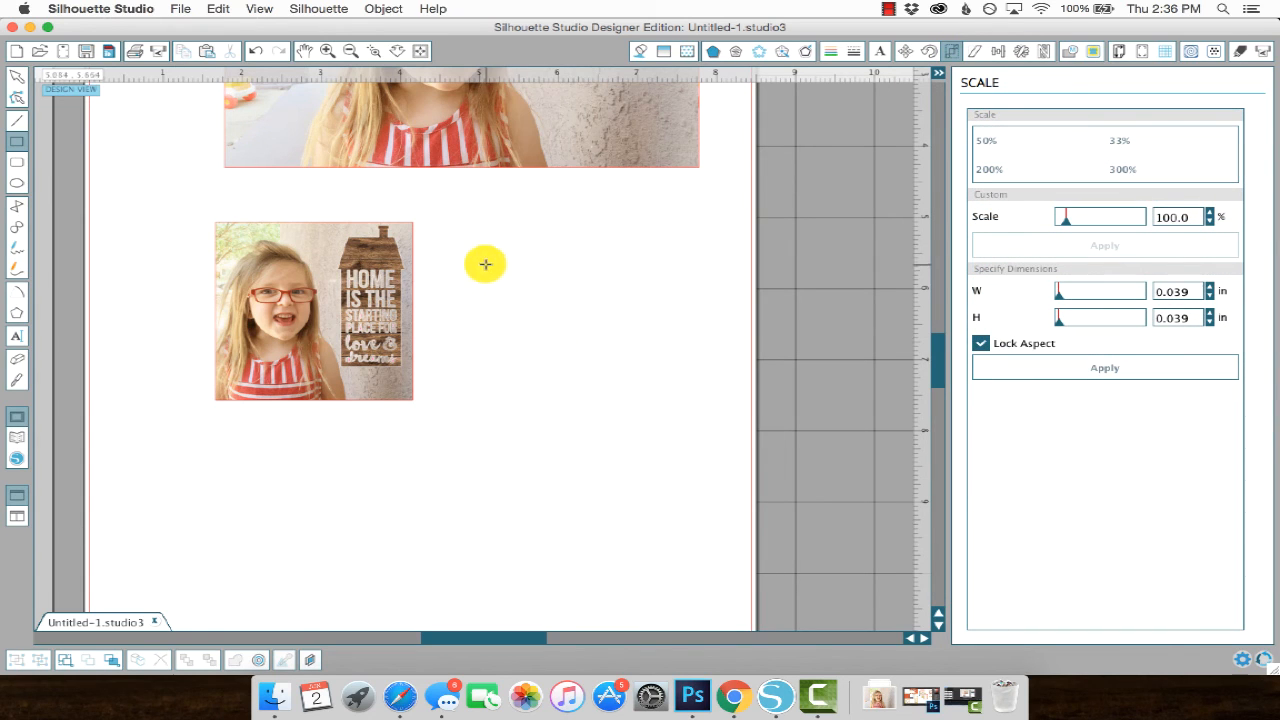
left_click_drag(485, 264, 687, 507)
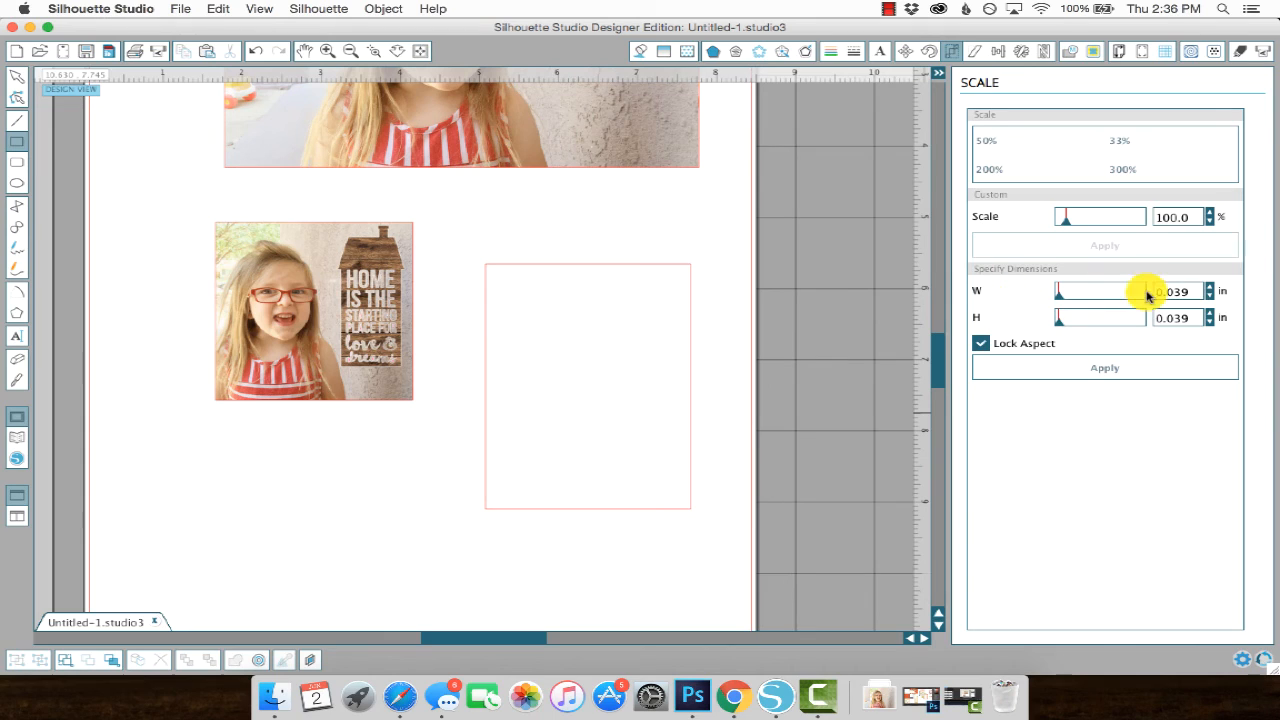
Unlock the aspect ratio and set the new rectangle's size to 3 in wide by 4 in high.
left_click_drag(1198, 288, 1096, 289)
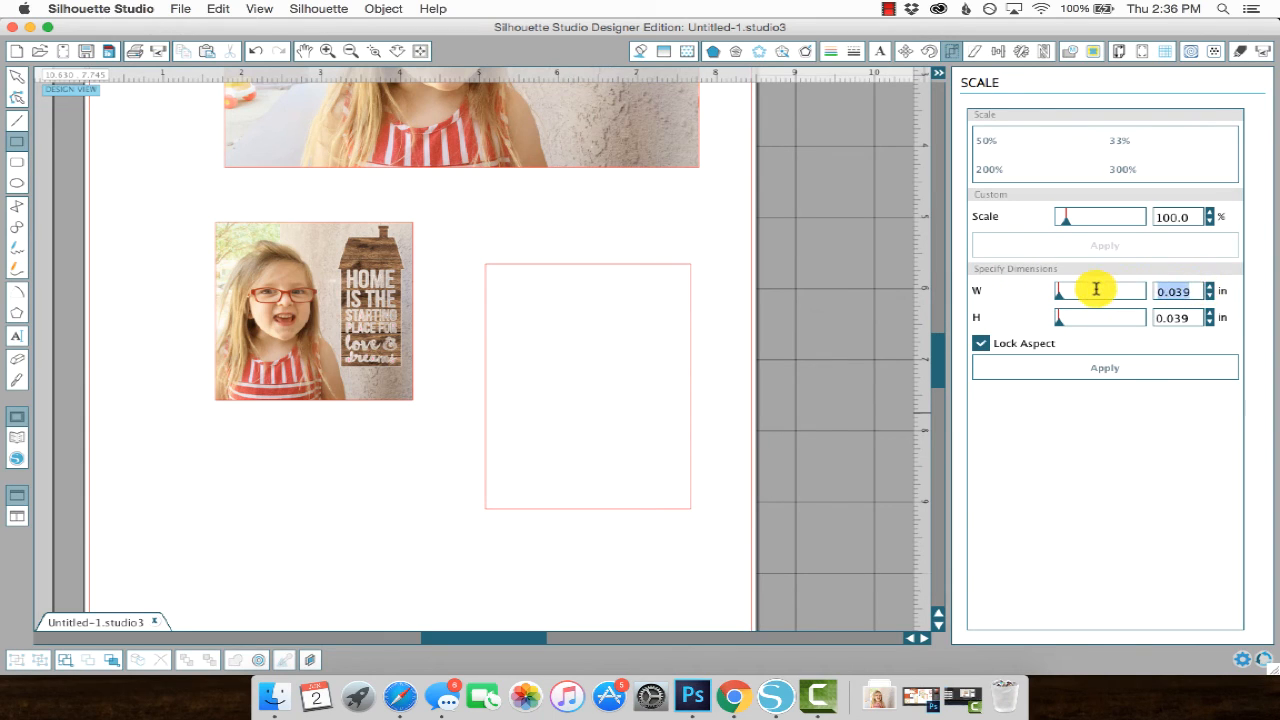
type("3")
left_click(981, 343)
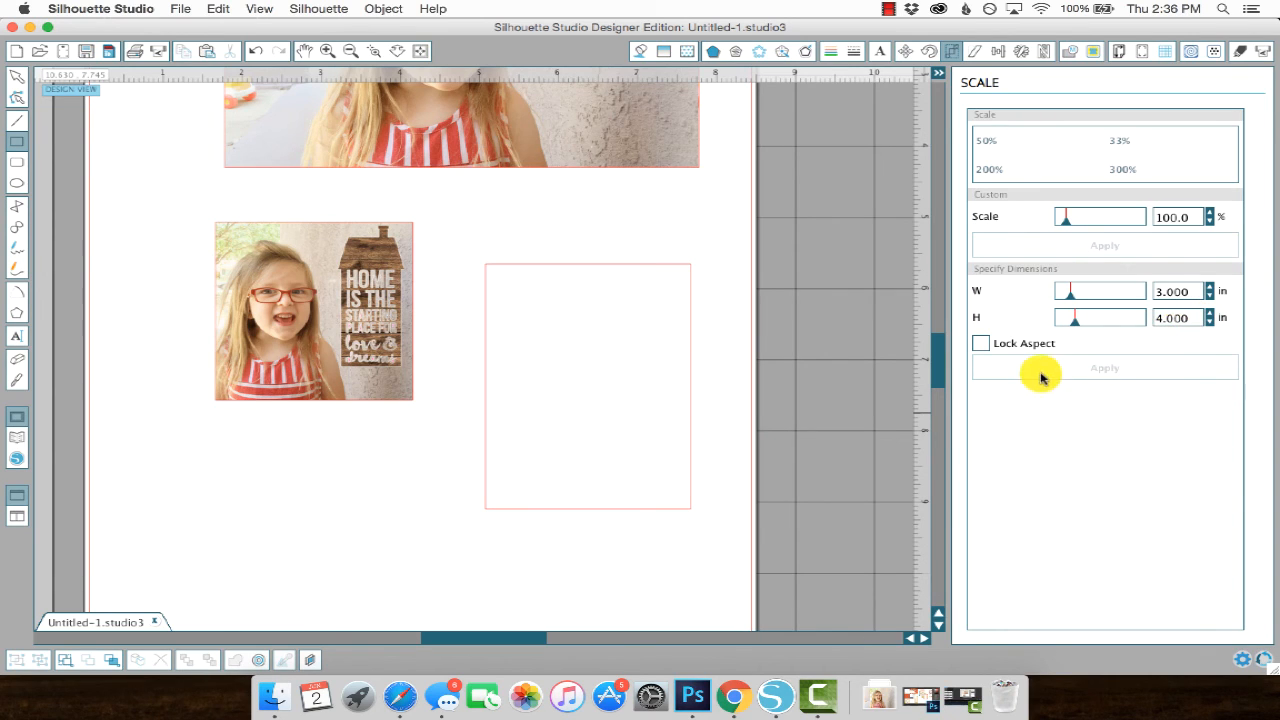
left_click(17, 78)
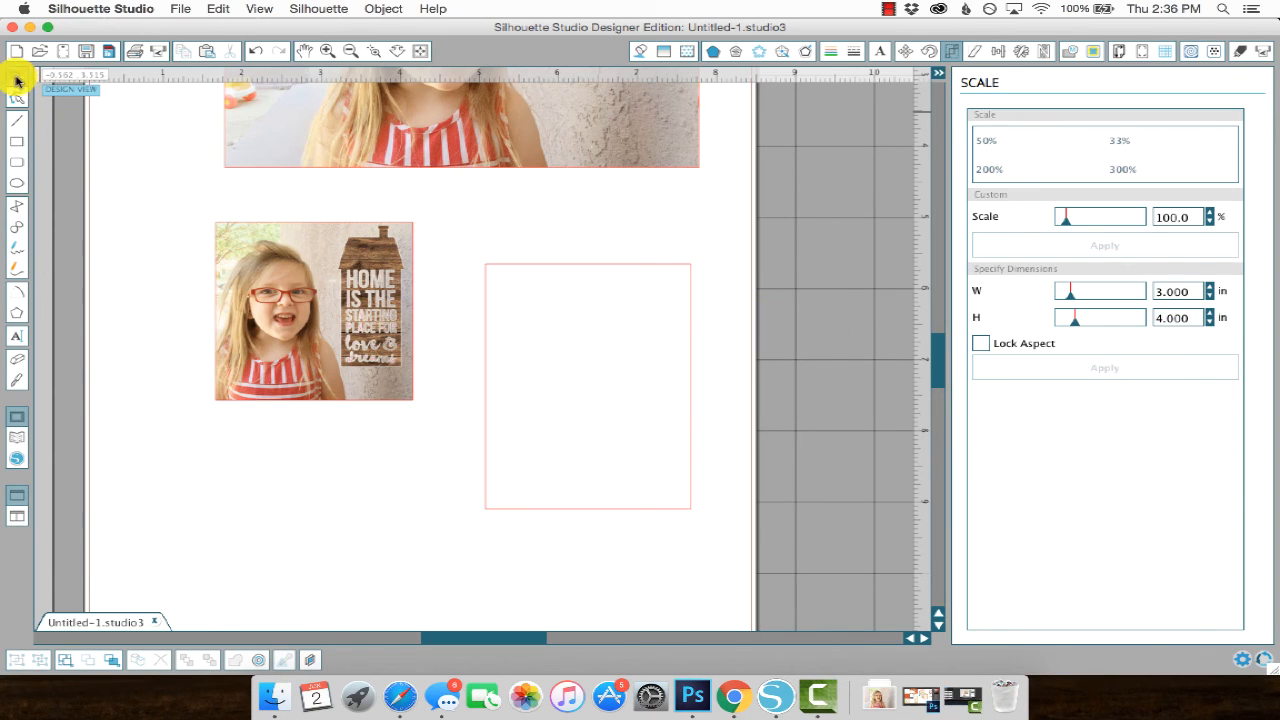
left_click(528, 265)
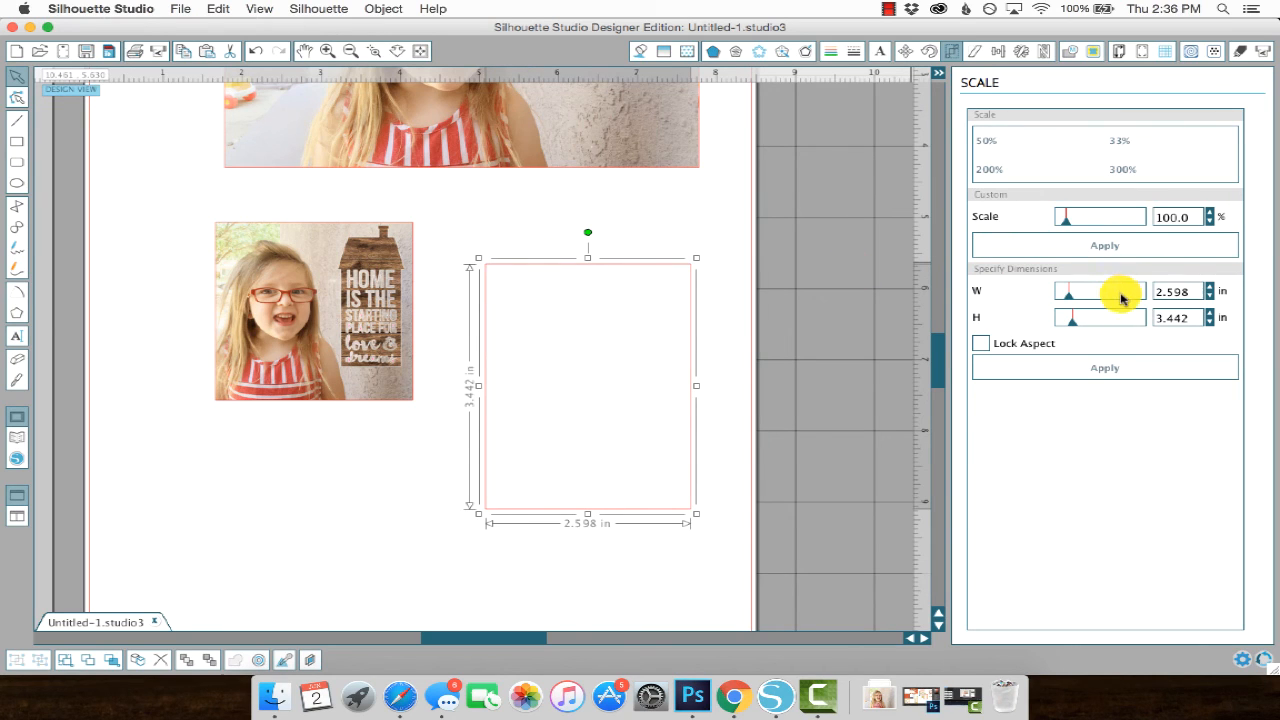
left_click_drag(1195, 289, 1111, 288)
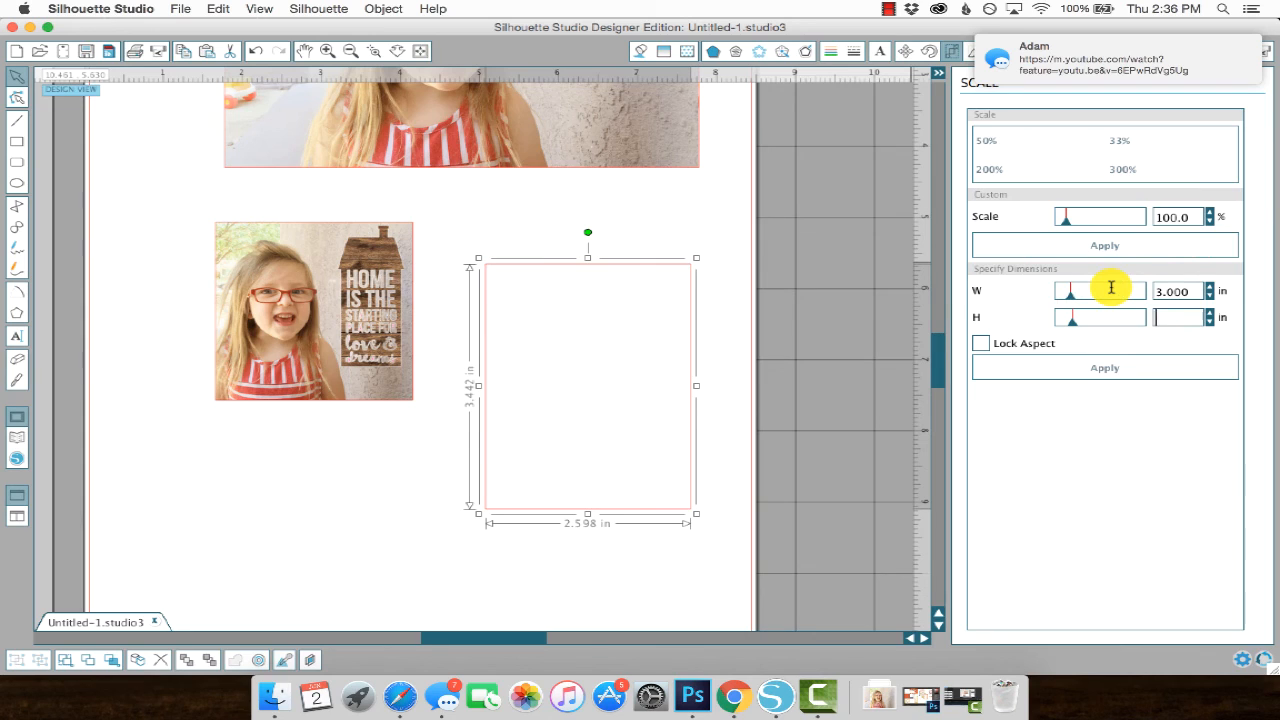
key("Return")
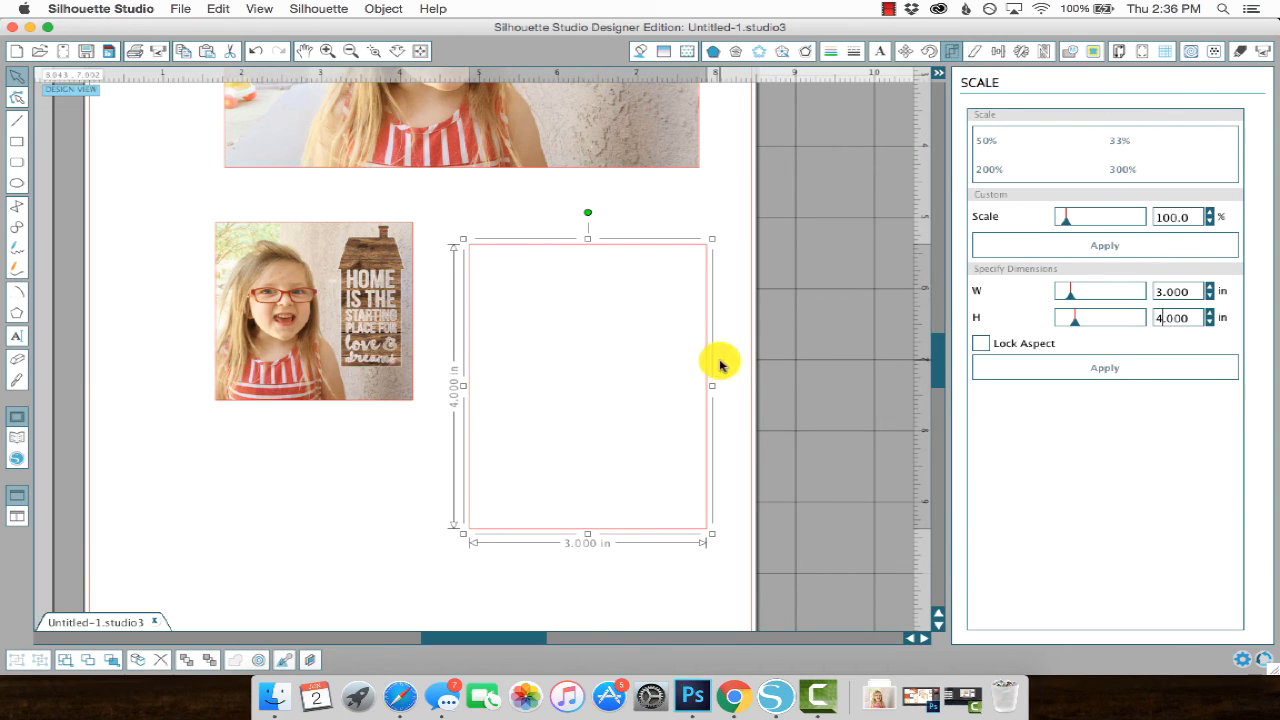
left_click(617, 411)
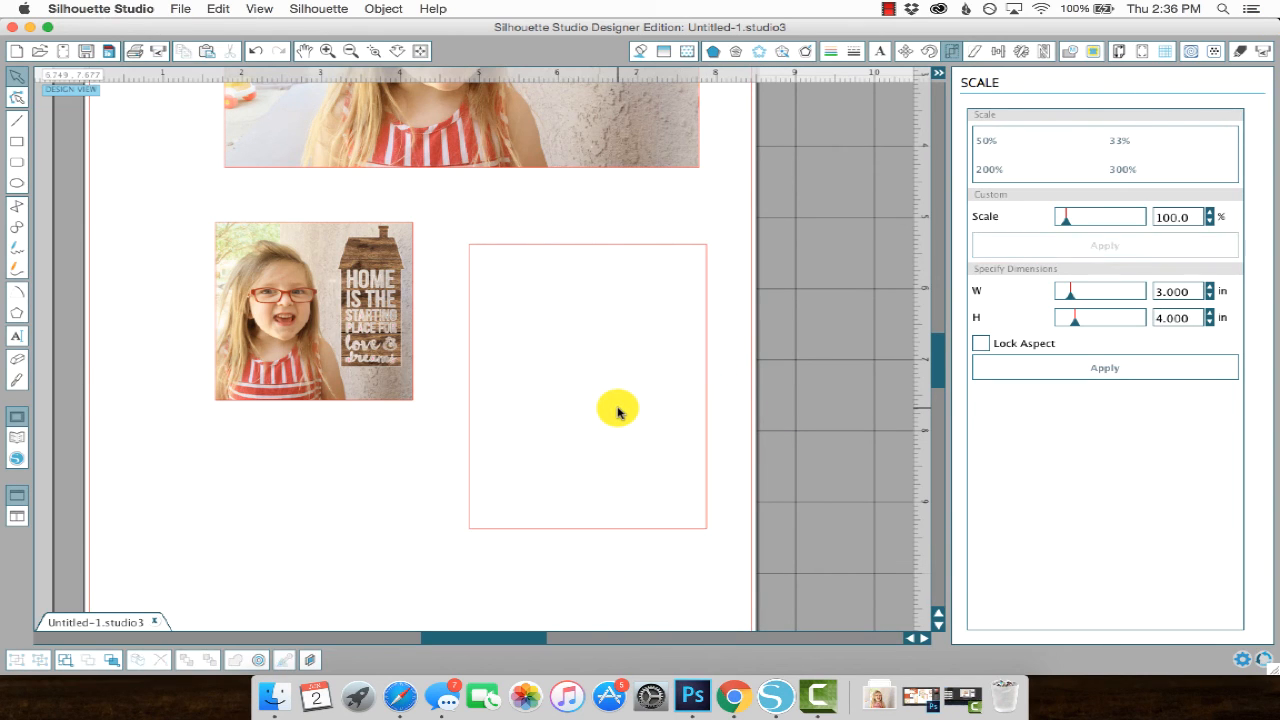
Switch to Finder and fill the 3 × 4 in rectangle with SS_Bloom&Grow_Paper (7).jpg from the Paper-2 folder.
left_click(264, 696)
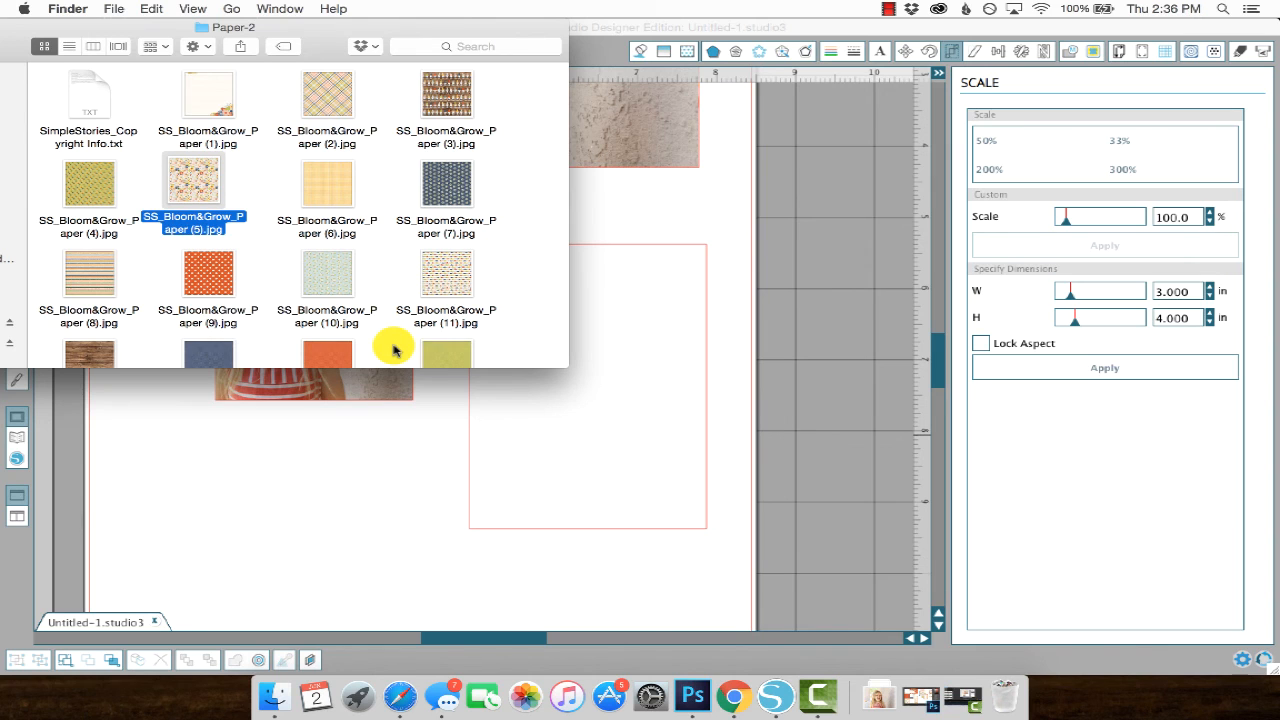
left_click_drag(318, 35, 262, 8)
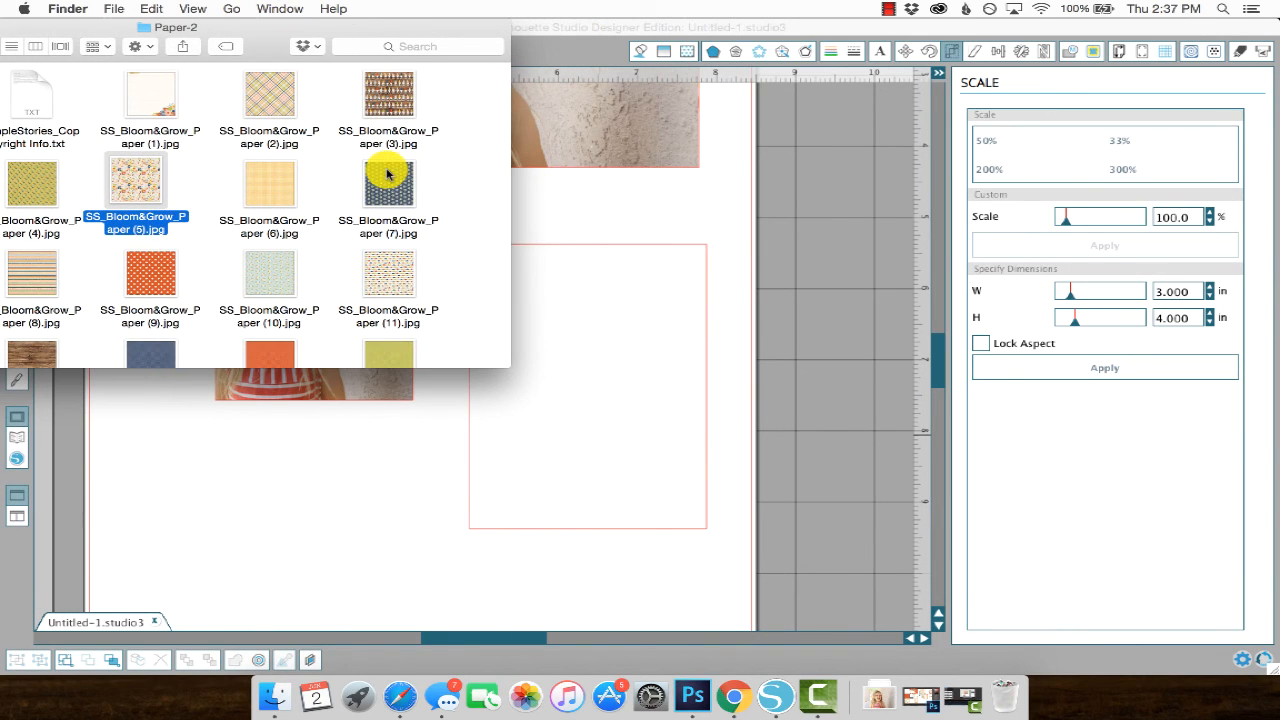
left_click_drag(387, 175, 672, 265)
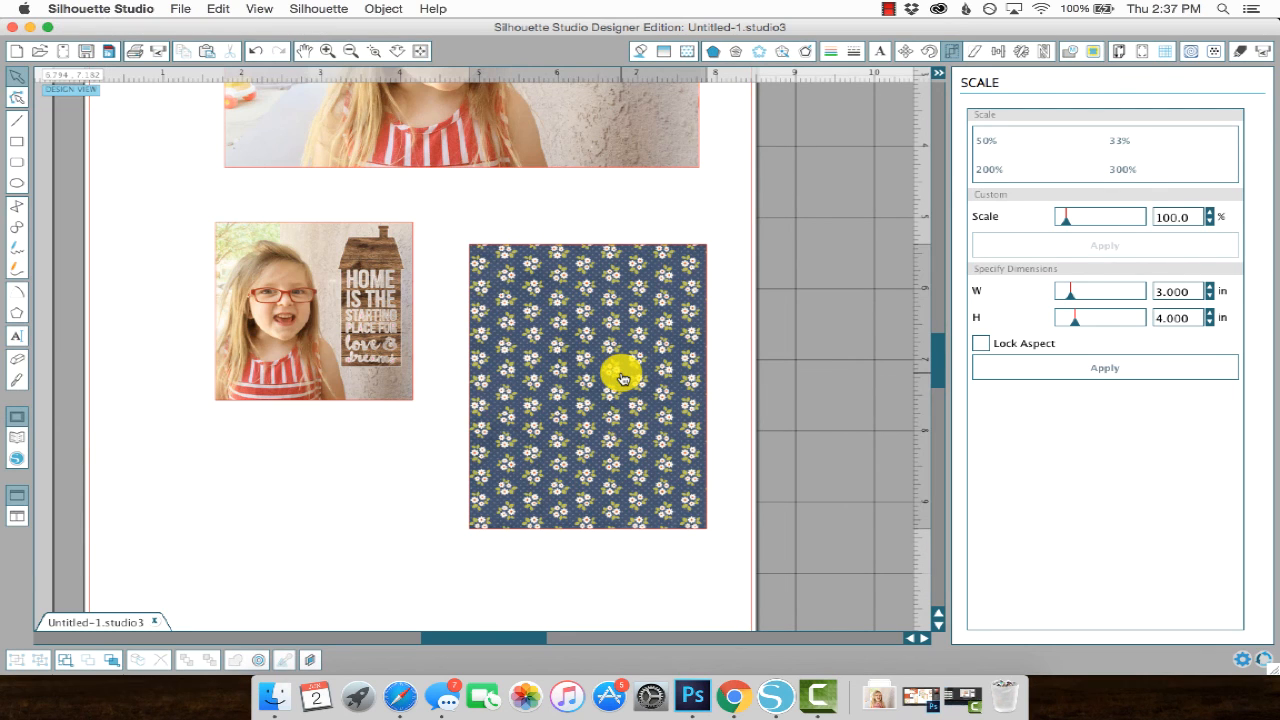
Scale the navy floral fill pattern of the 3 × 4 in rectangle to 293.6%.
left_click(622, 378)
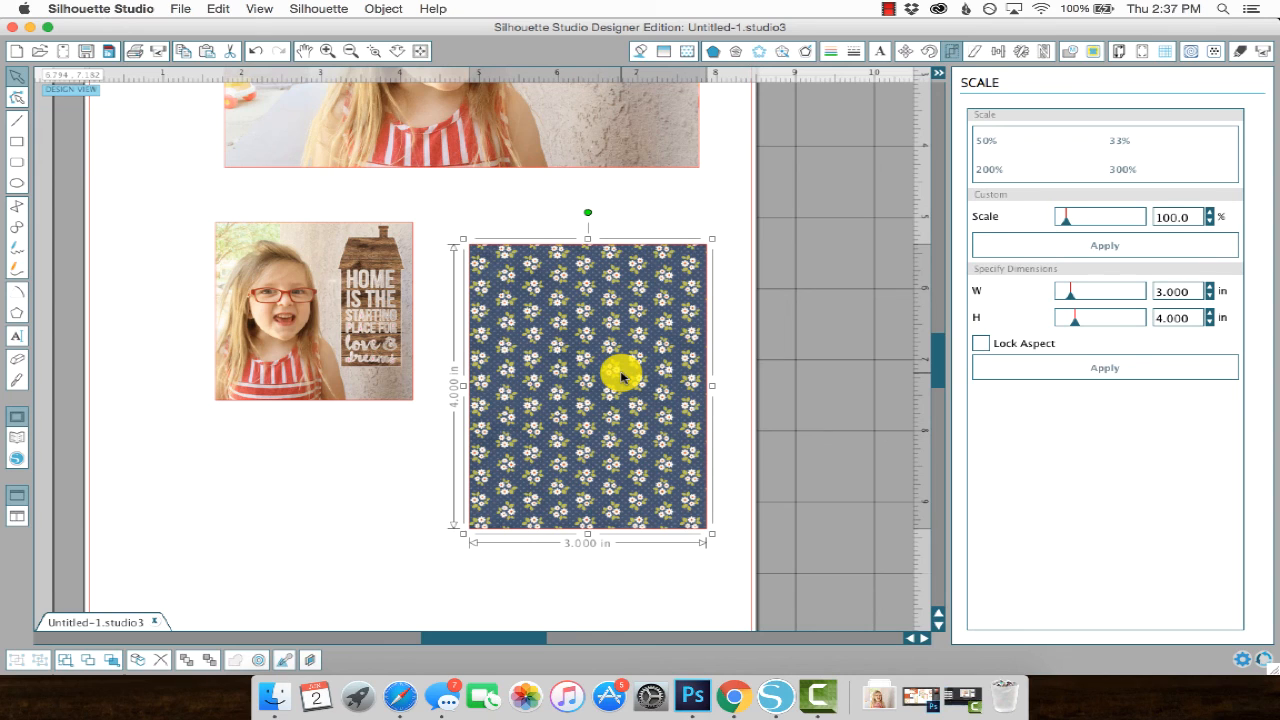
left_click(687, 55)
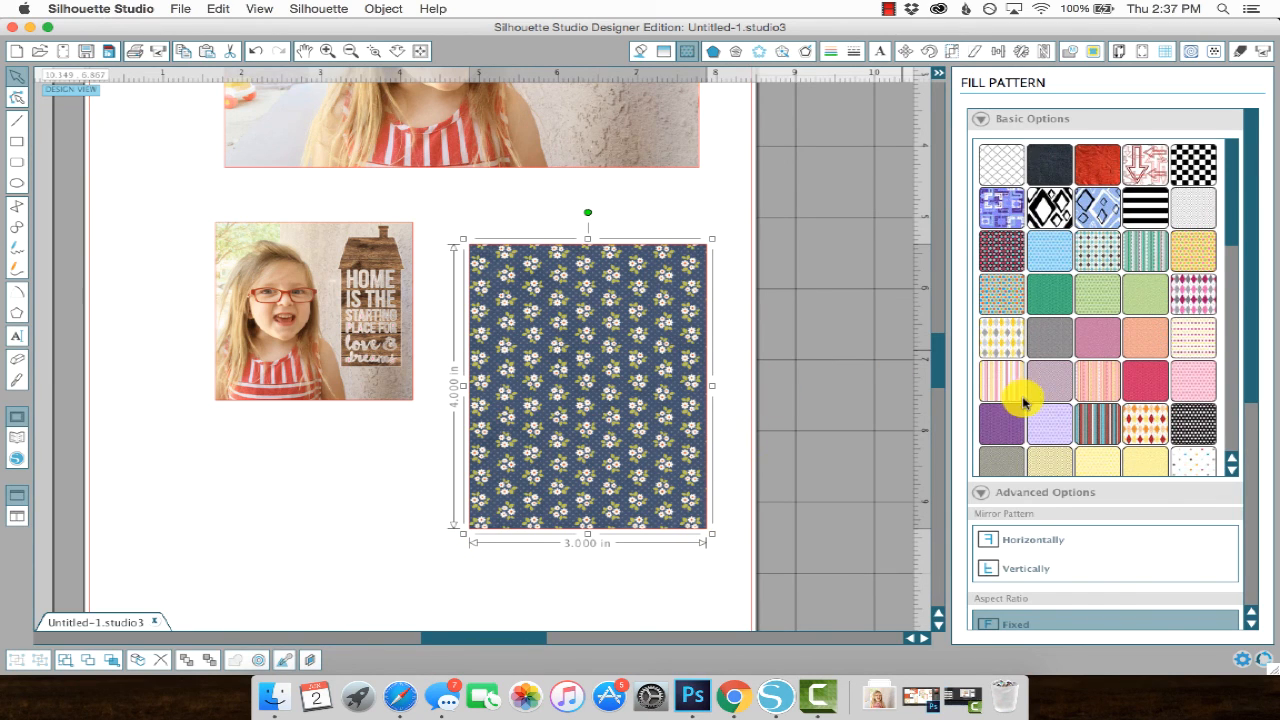
scroll(1192, 460, "down", 10)
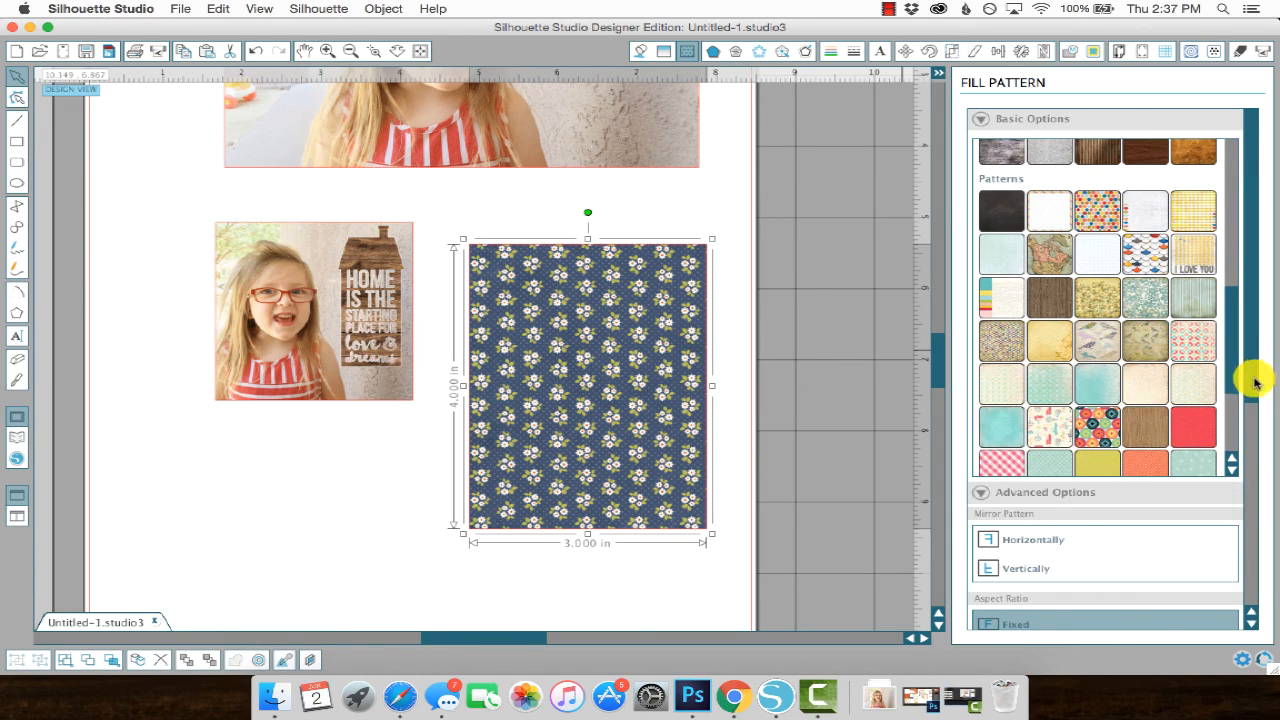
left_click_drag(1255, 382, 1251, 566)
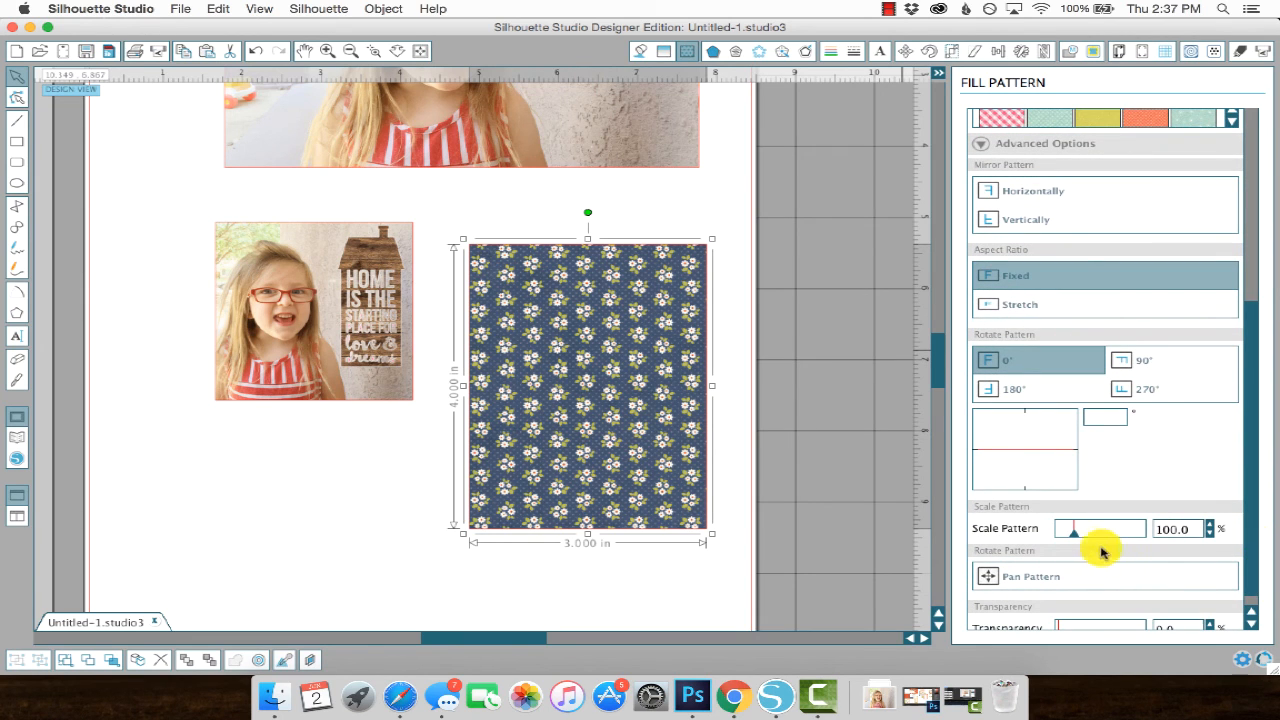
left_click_drag(1073, 535, 1106, 511)
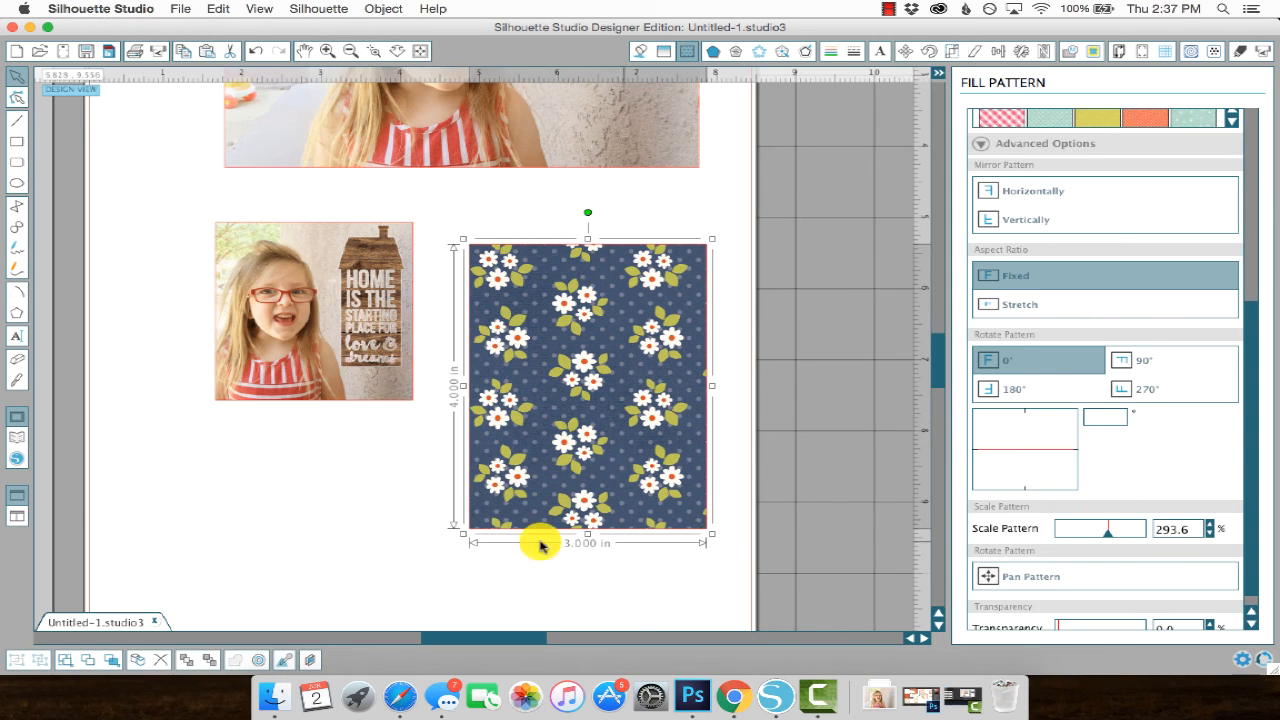
Enlarge the floral rectangle to about 3.37 × 4.49 in and scale its fill pattern to 171.1%.
left_click_drag(464, 535, 434, 567)
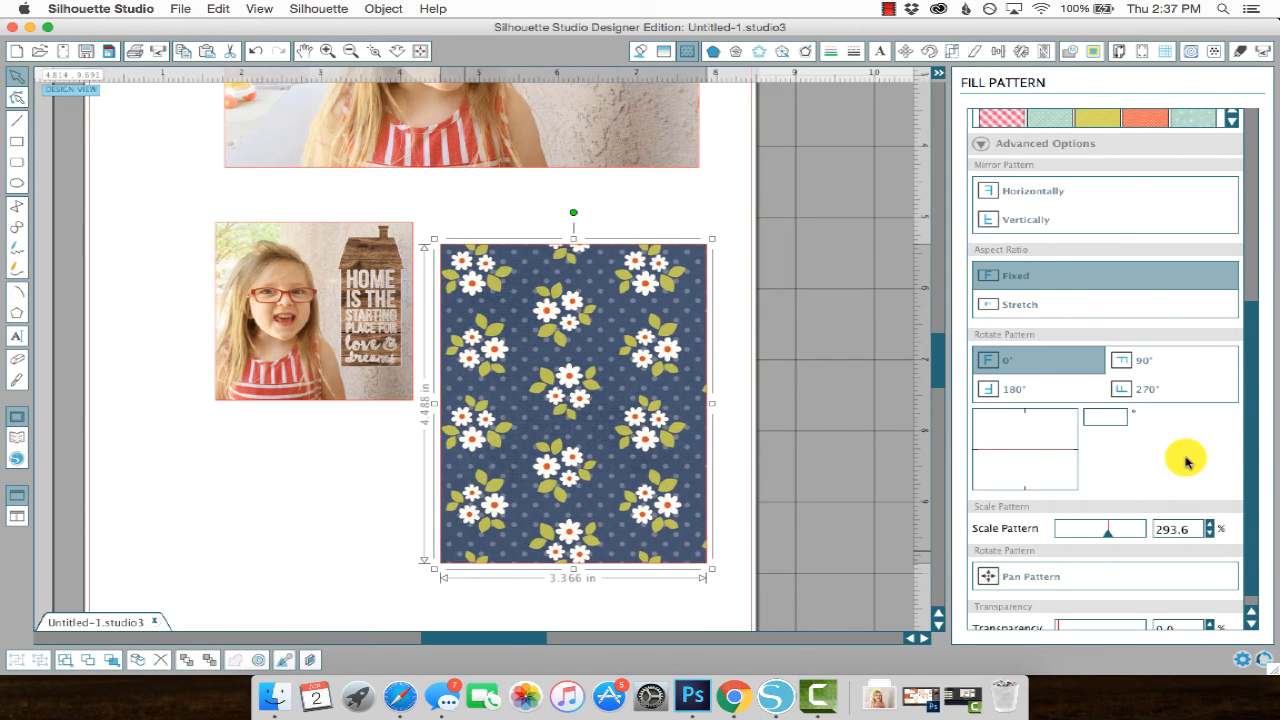
left_click_drag(1108, 529, 1033, 537)
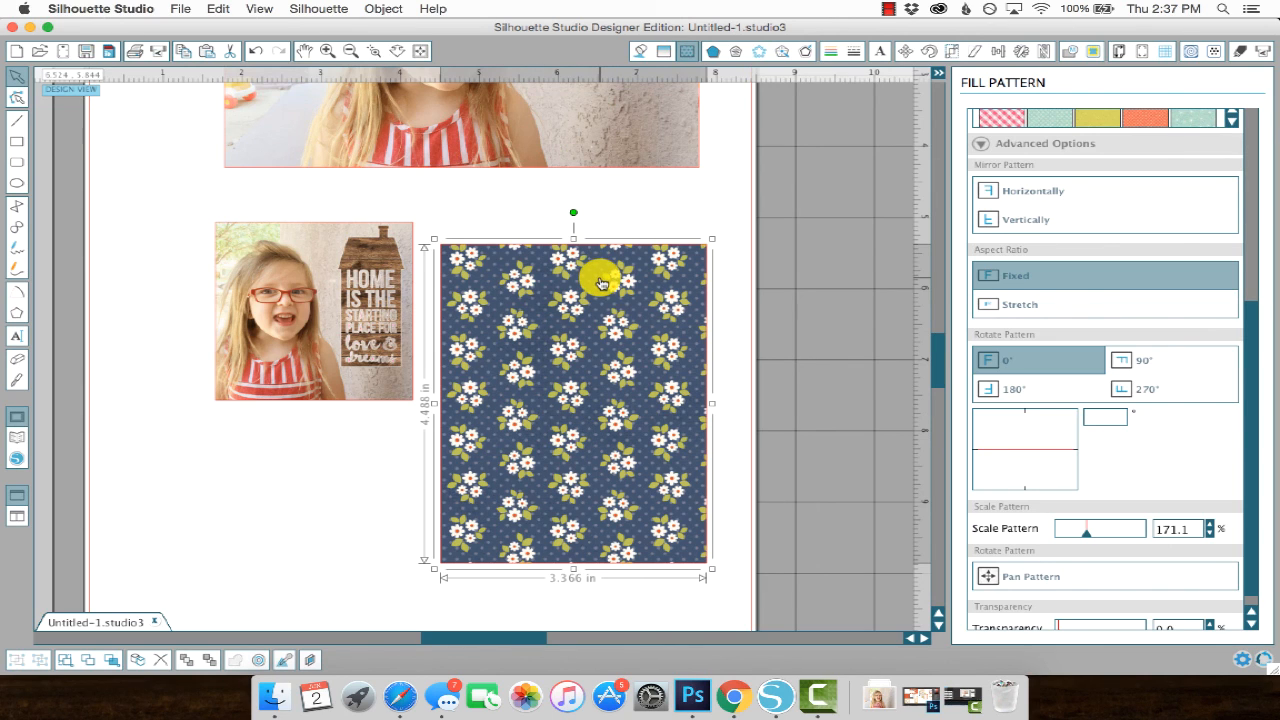
Switch to Finder, go back to the Bloom & Grow folder and look through the artwork in its Elements-3 folder.
left_click(281, 698)
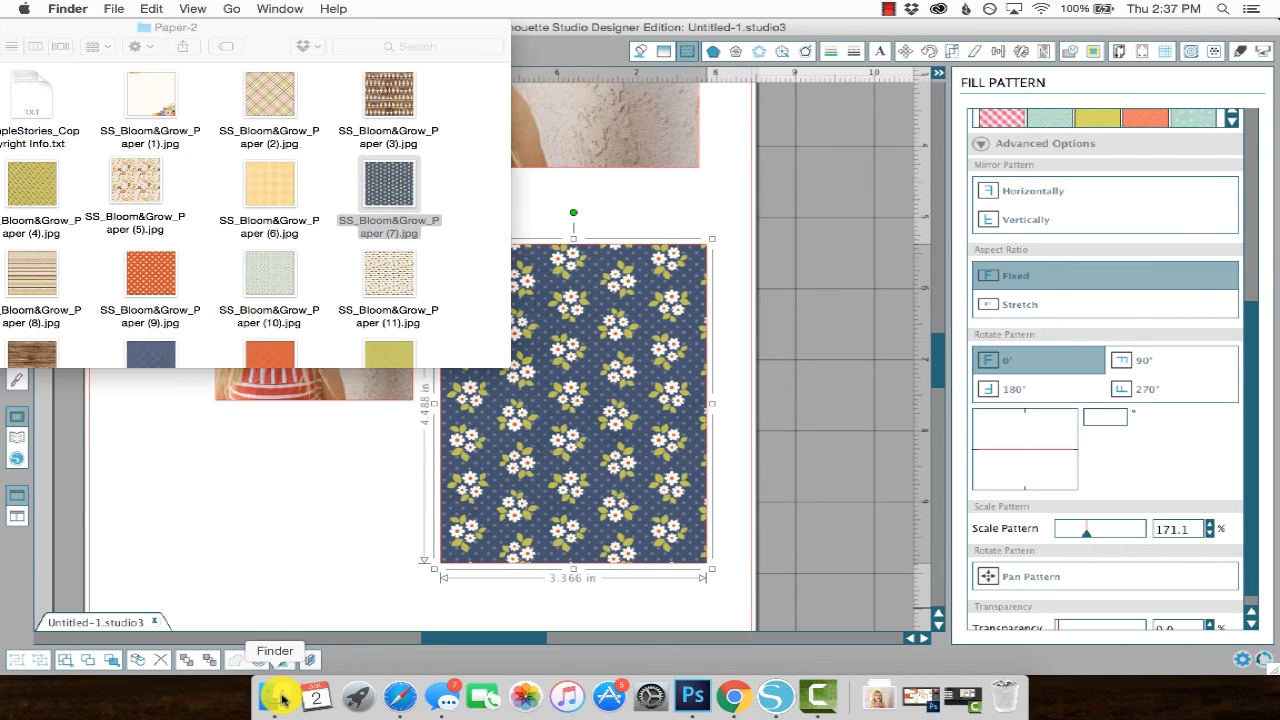
left_click(345, 212)
left_click_drag(60, 22, 433, 22)
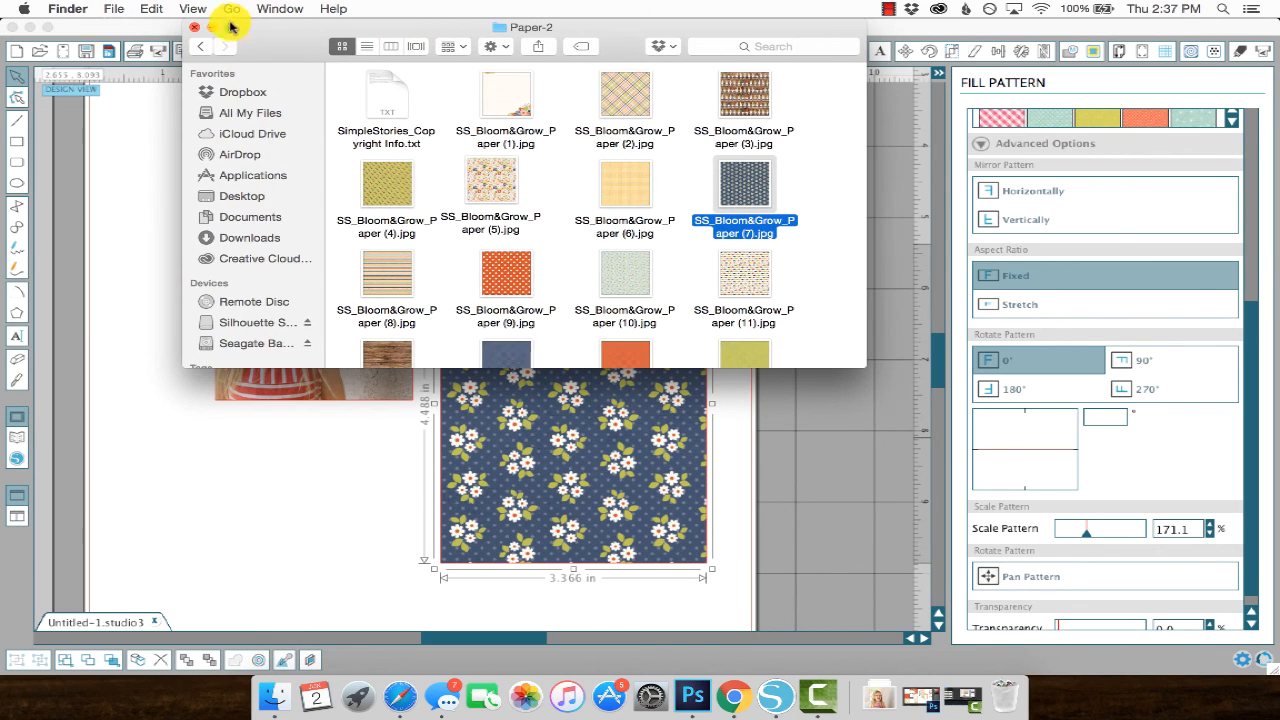
left_click(203, 47)
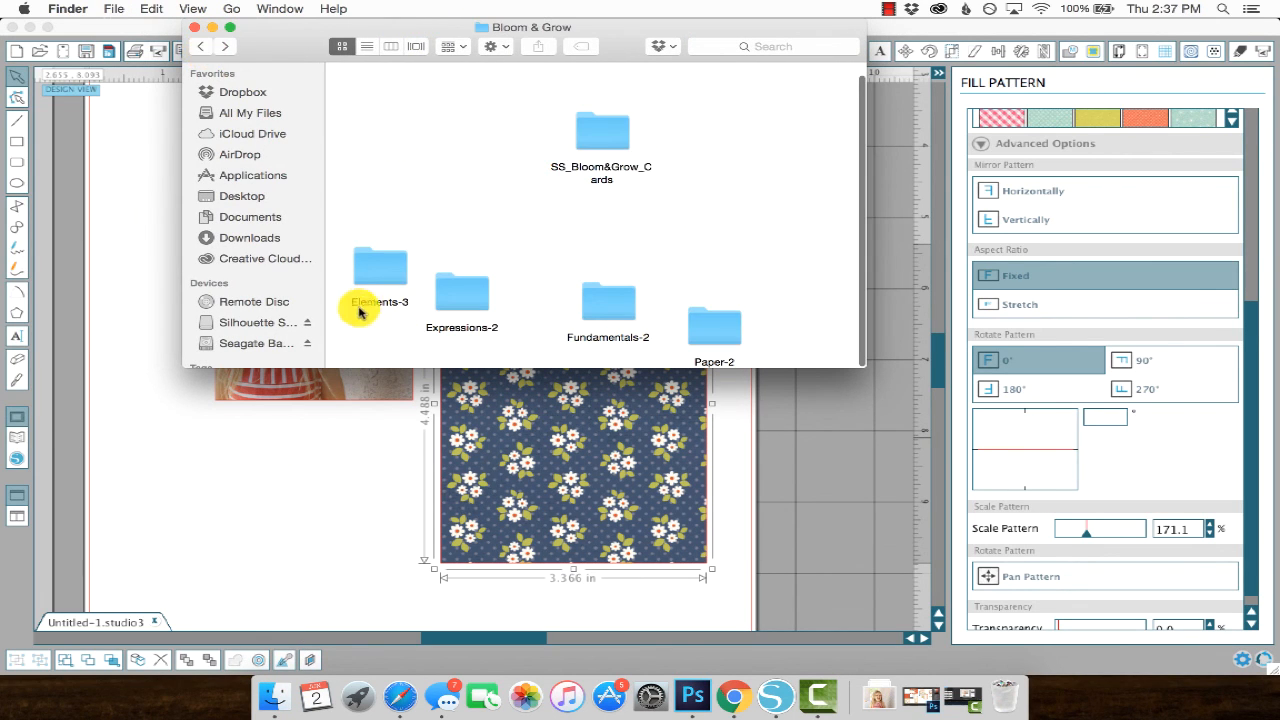
left_click(385, 275)
double_click(390, 280)
scroll(700, 171, "down", 5)
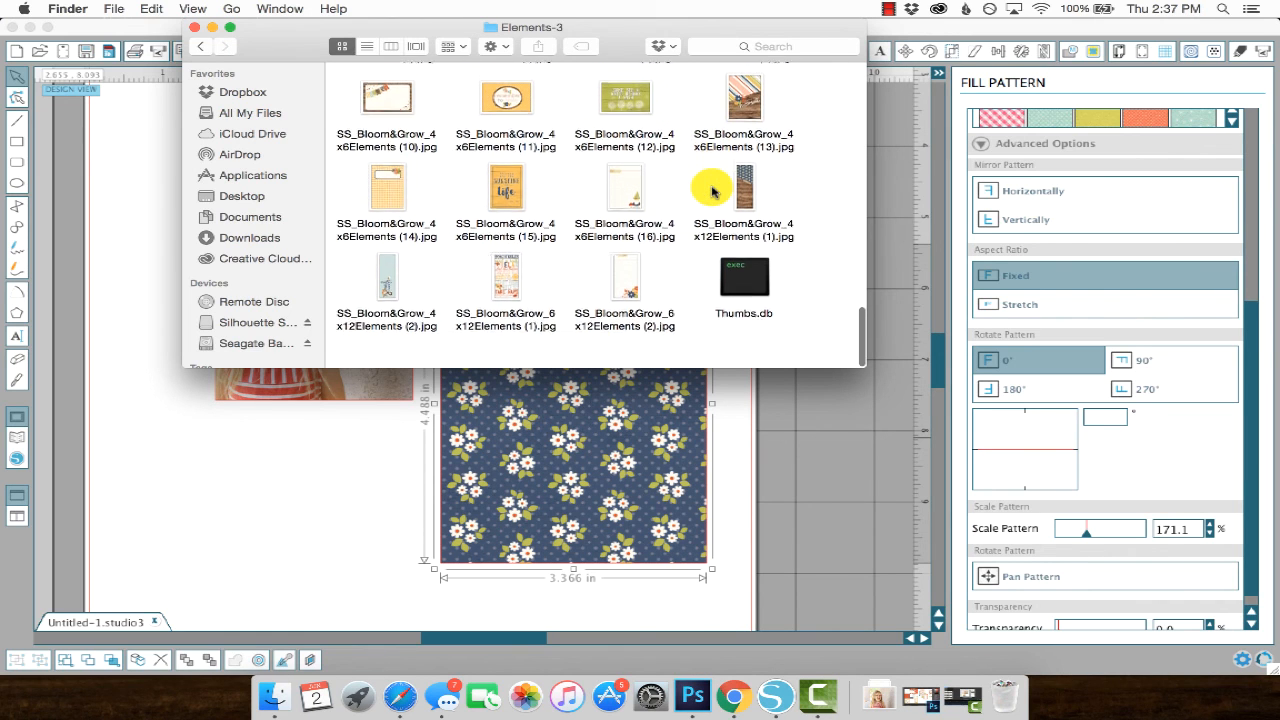
Place the RELAX, SO SWEET and A PERFECT DAY word art (Expressions 5, 4 and 7) from the Expressions-2 folder below the square photo.
left_click(201, 47)
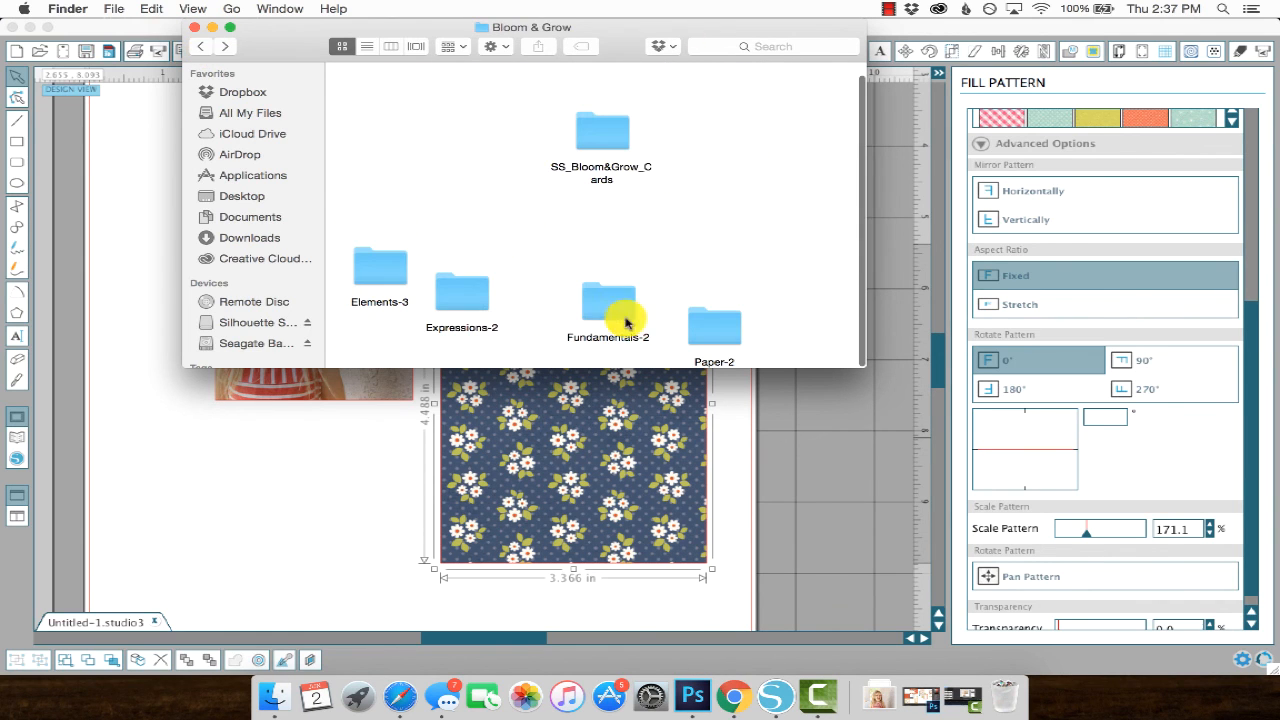
double_click(462, 293)
scroll(575, 270, "down", 5)
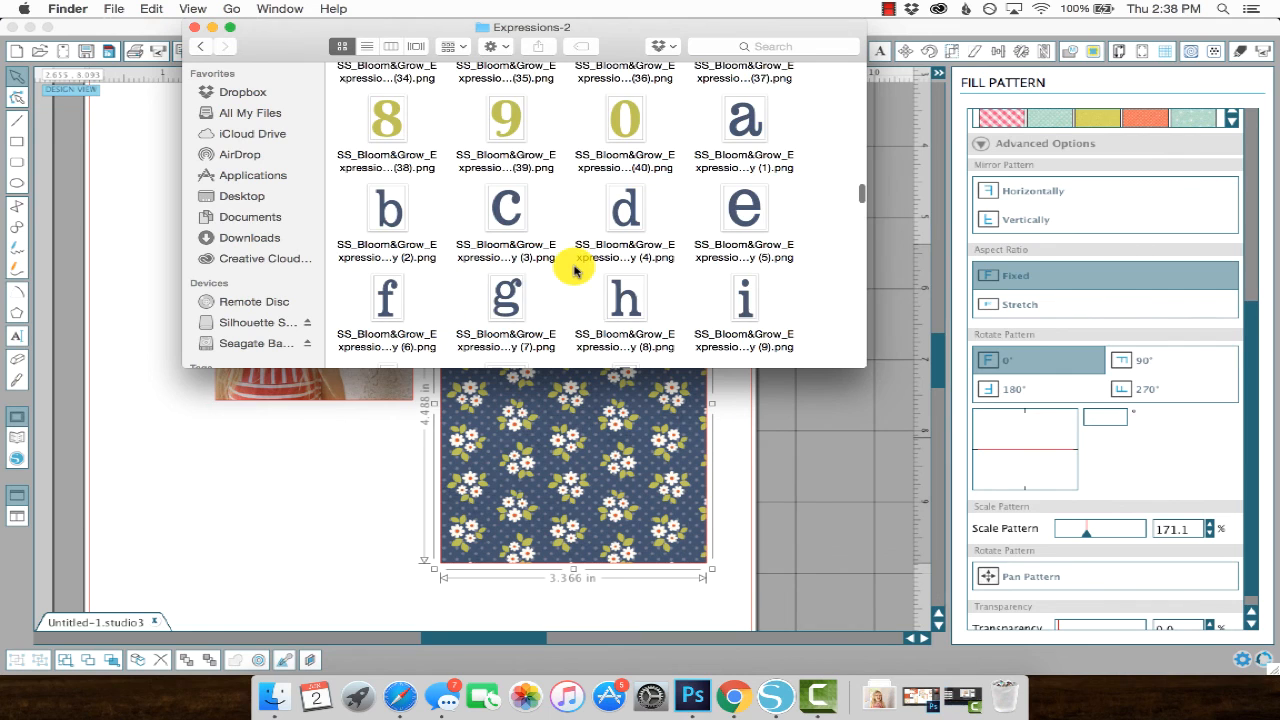
scroll(423, 196, "up", 10)
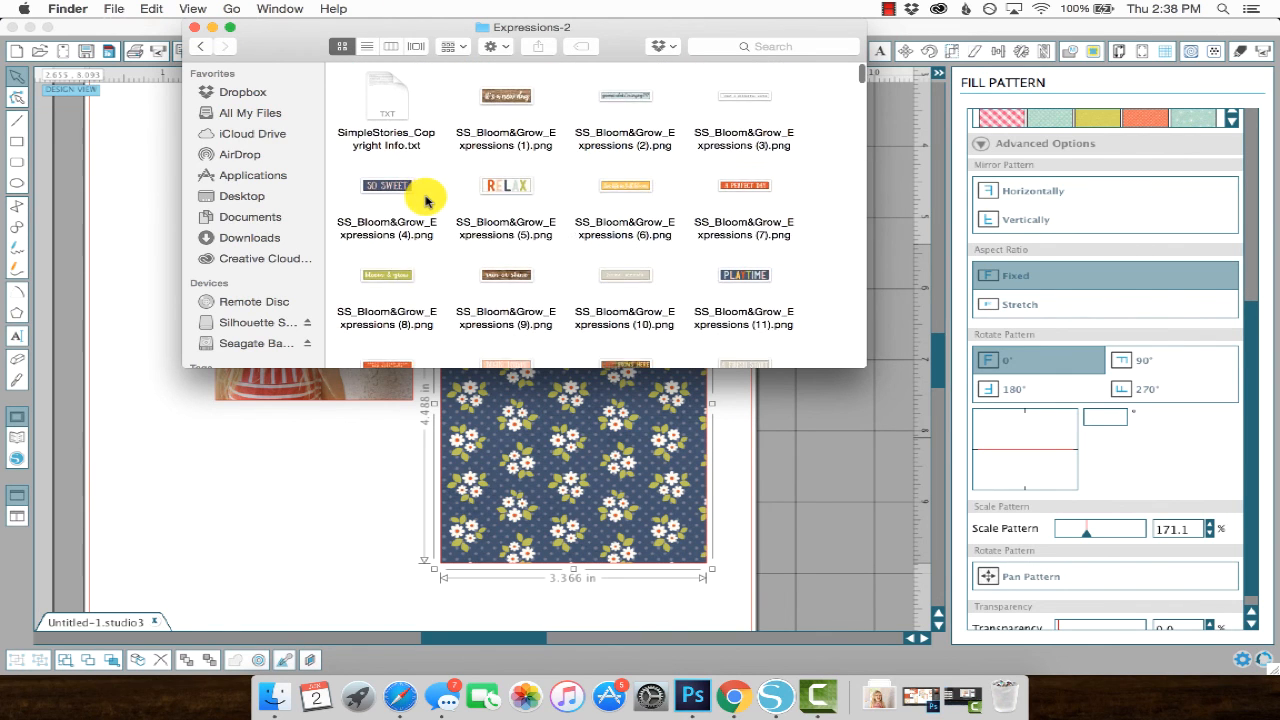
left_click_drag(524, 183, 250, 494)
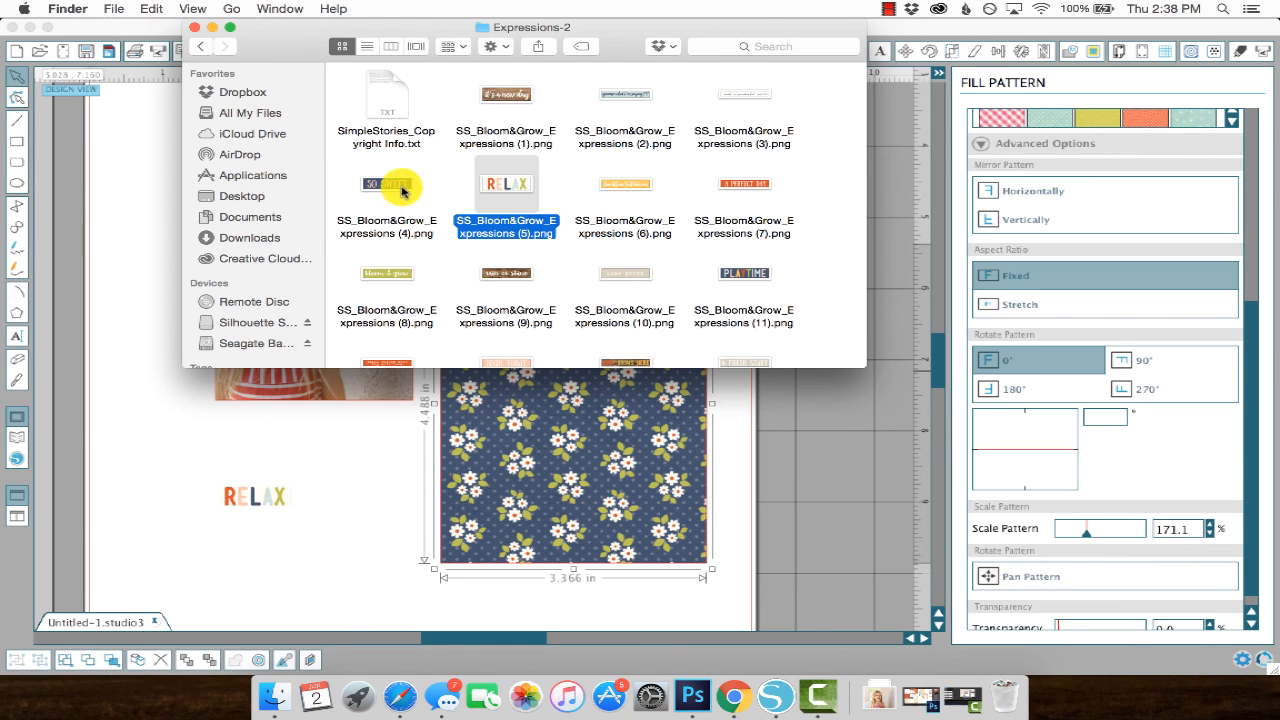
left_click_drag(402, 190, 346, 451)
left_click_drag(744, 183, 189, 428)
left_click(360, 450)
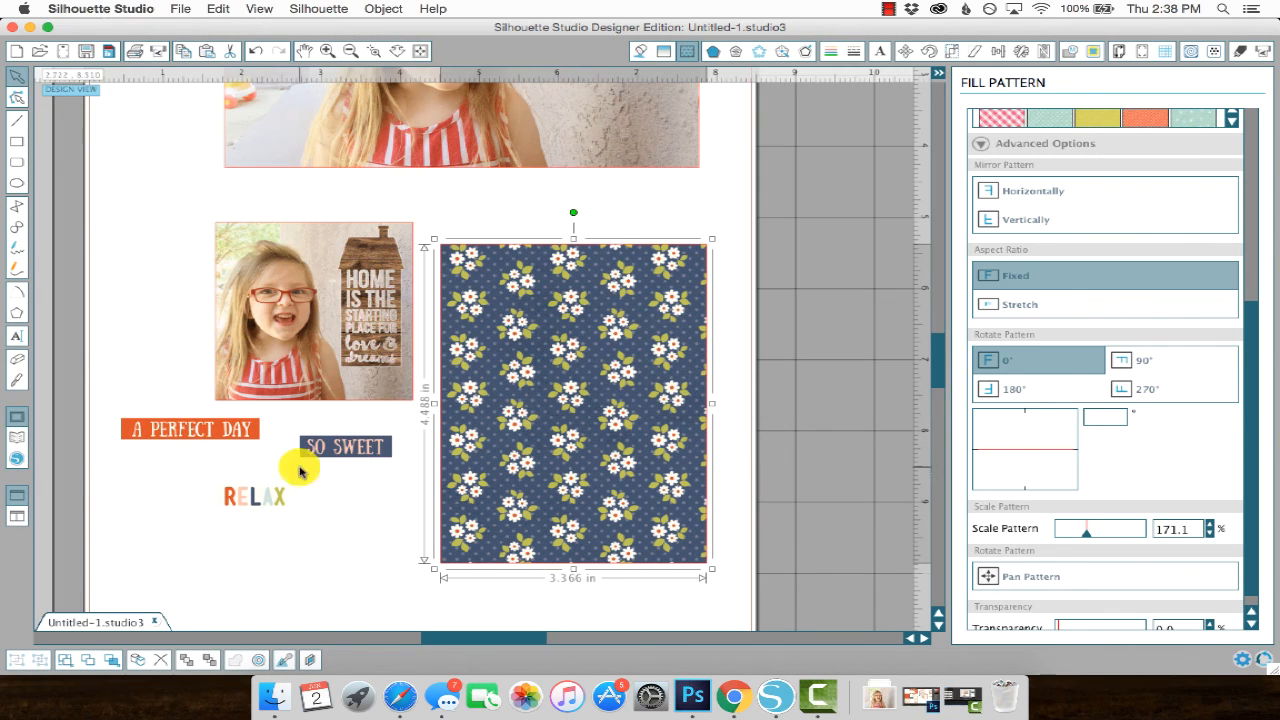
left_click(255, 496)
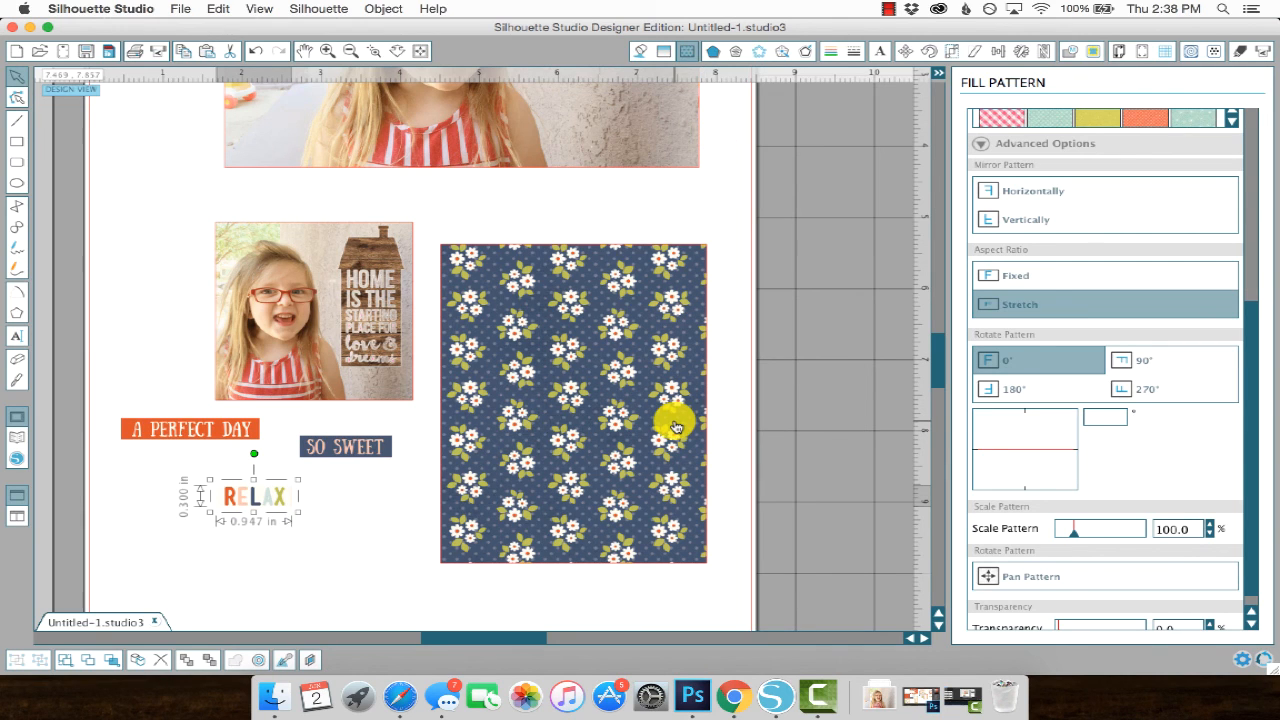
scroll(675, 437, "down", 2)
scroll(675, 437, "up", 10)
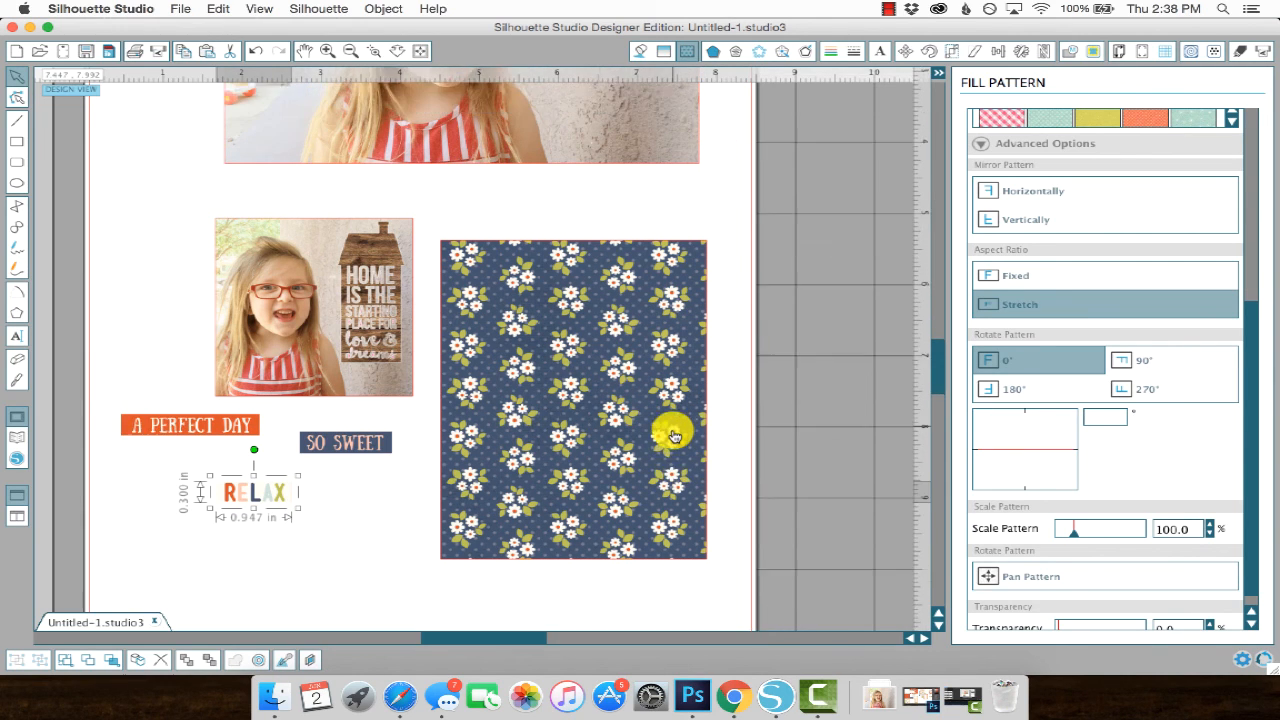
scroll(675, 437, "up", 7)
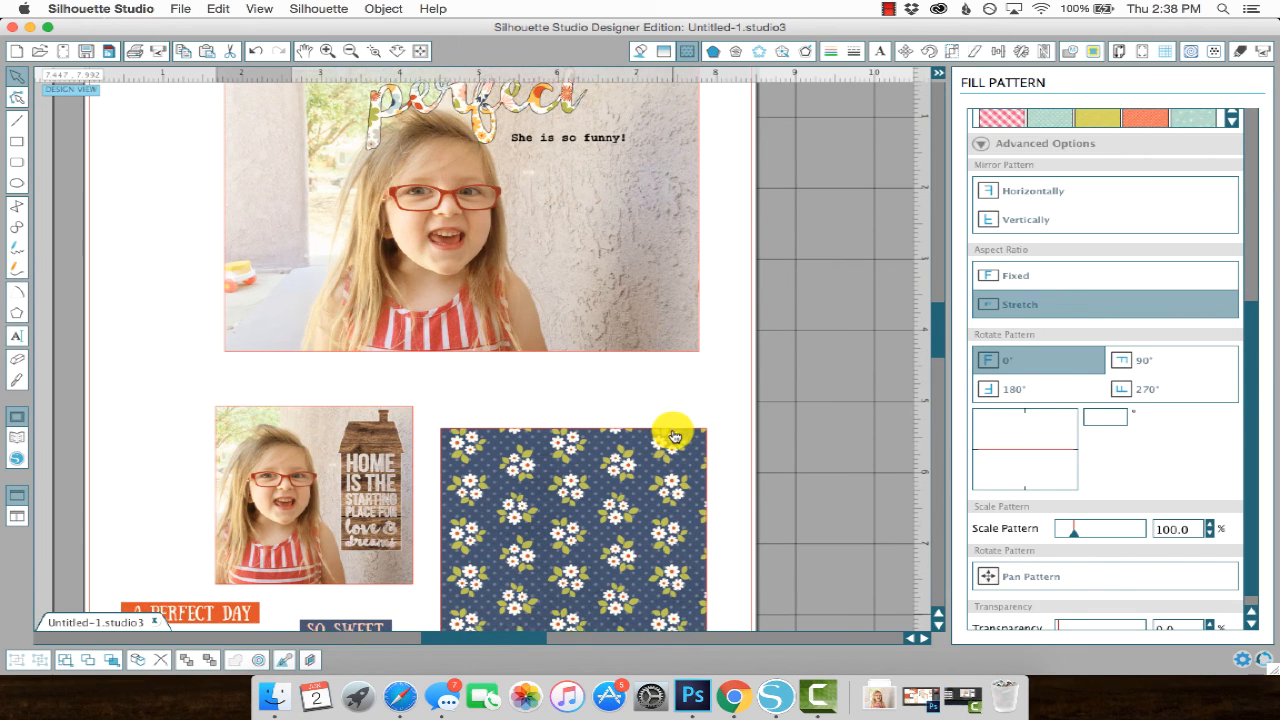